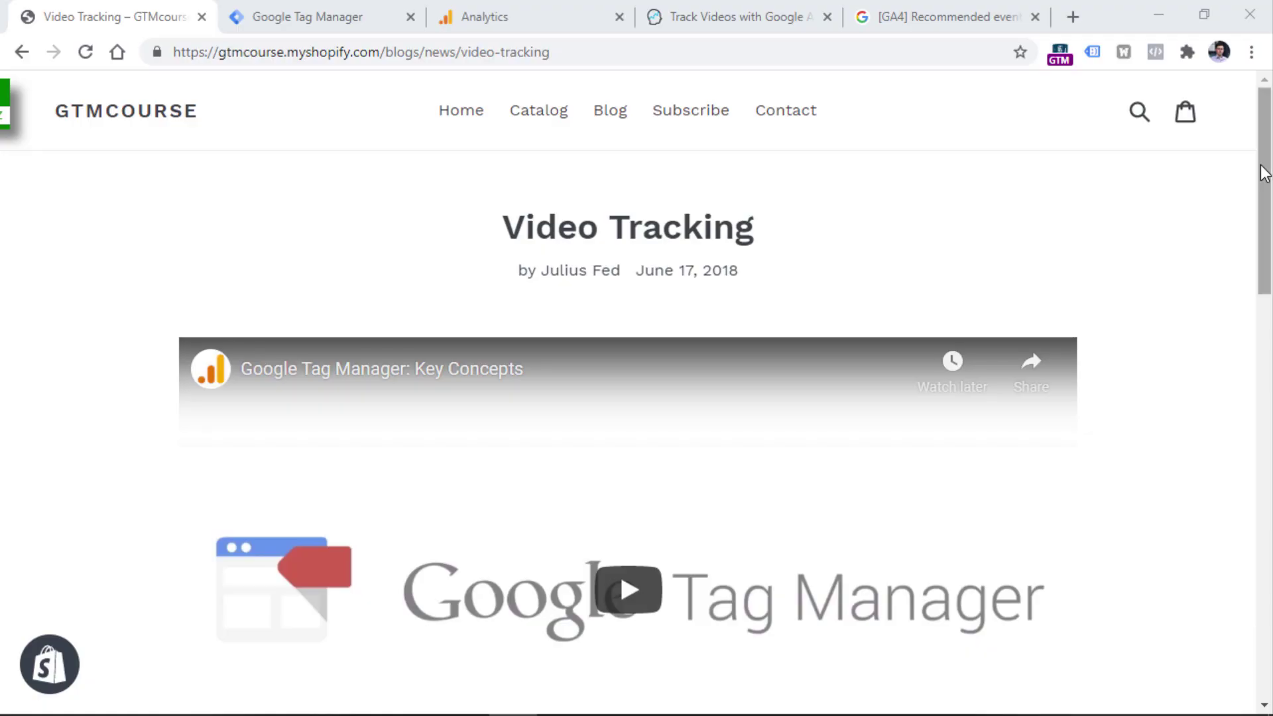
Examine the embedded videos on the Video Tracking page and the existing tags in the Tag Manager container.
mouse_move(1255, 173)
mouse_down()
mouse_move(1254, 400)
mouse_move(1260, 196)
mouse_up()
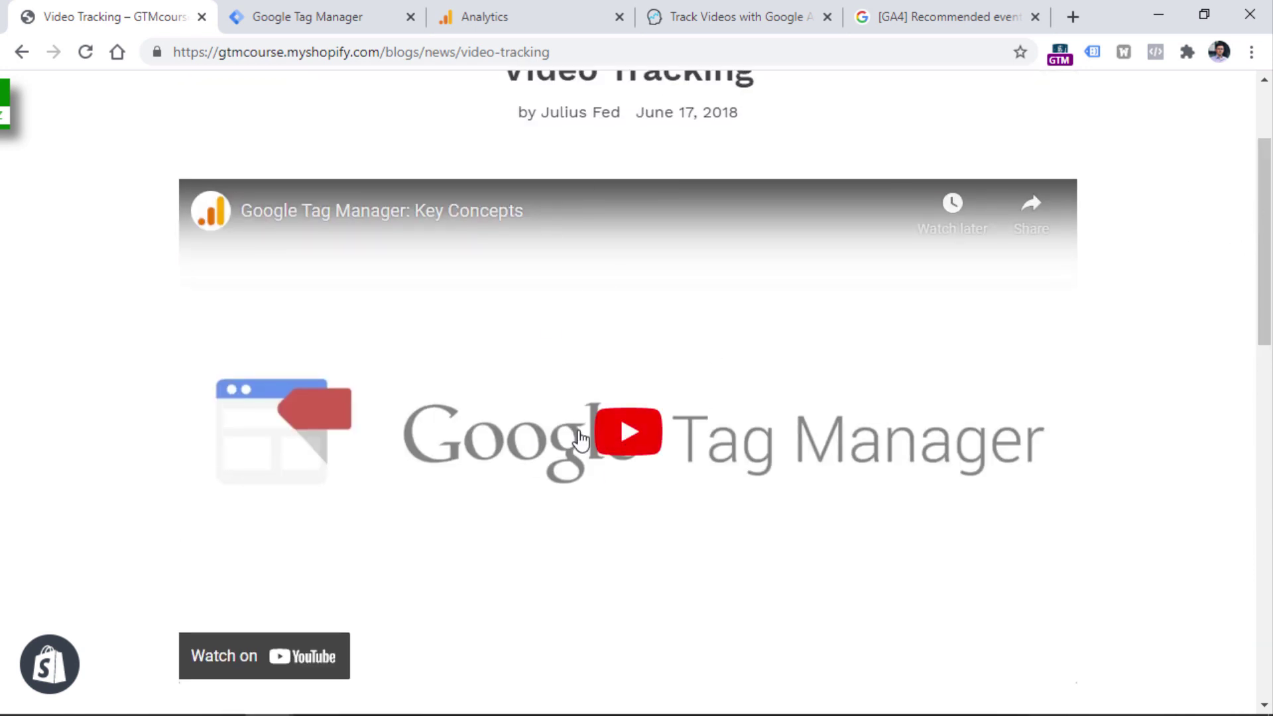
scroll(472, 408, down, 10)
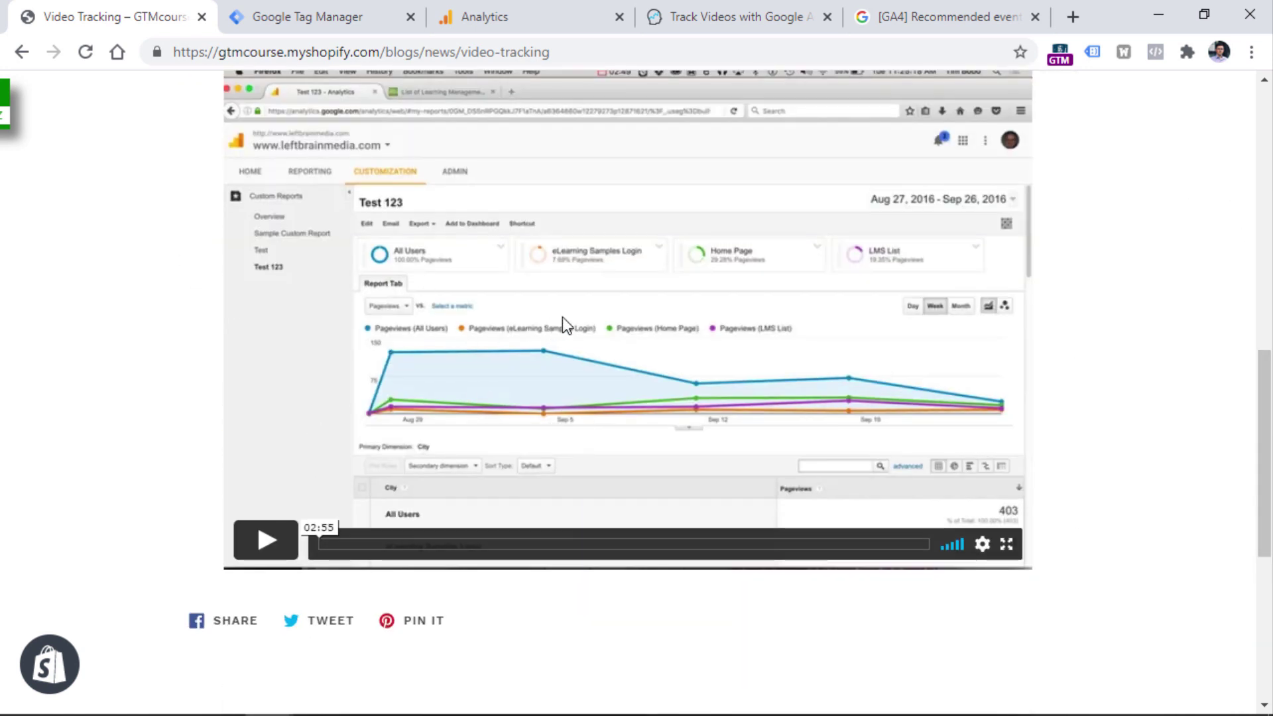
scroll(241, 262, up, 12)
scroll(287, 233, down, 5)
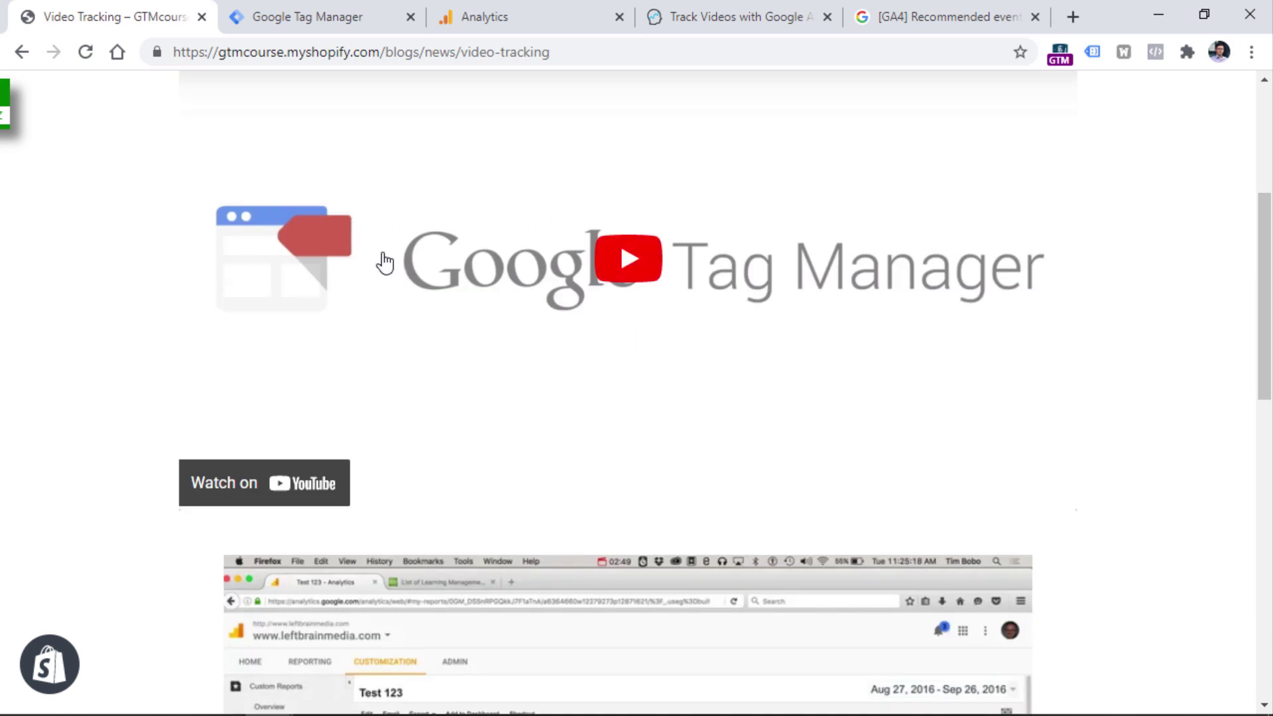
click(312, 16)
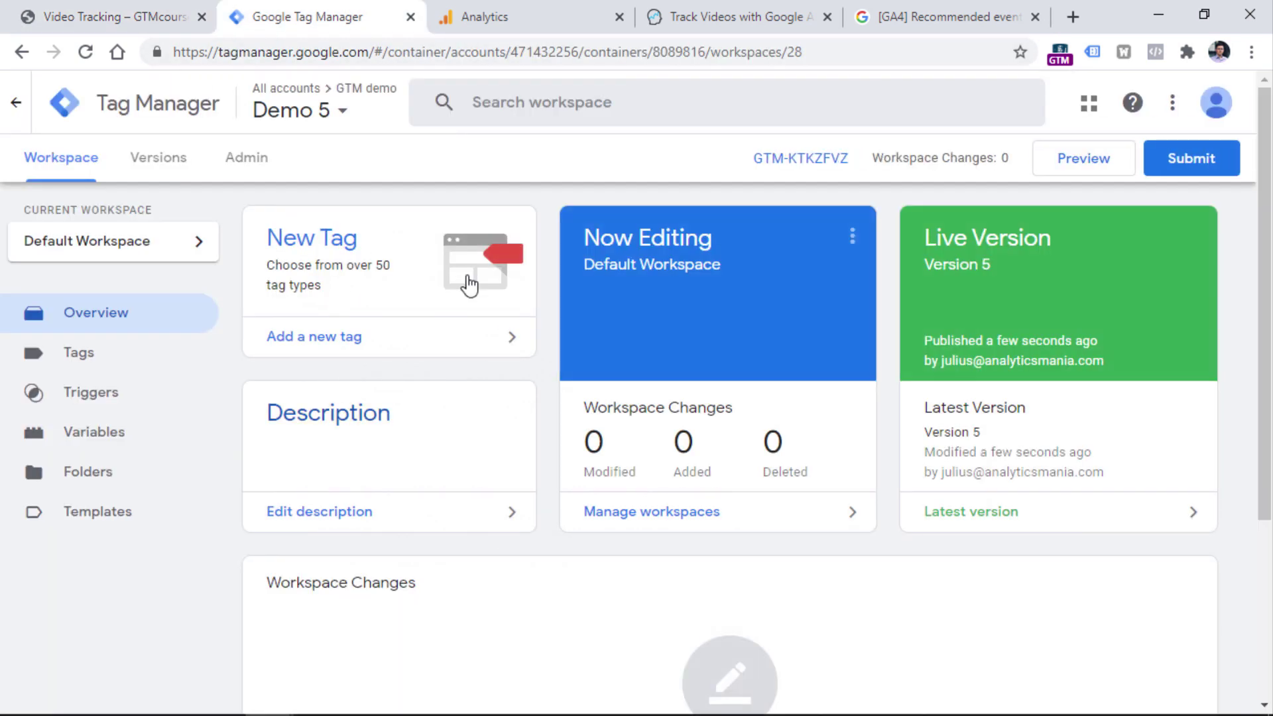
click(60, 355)
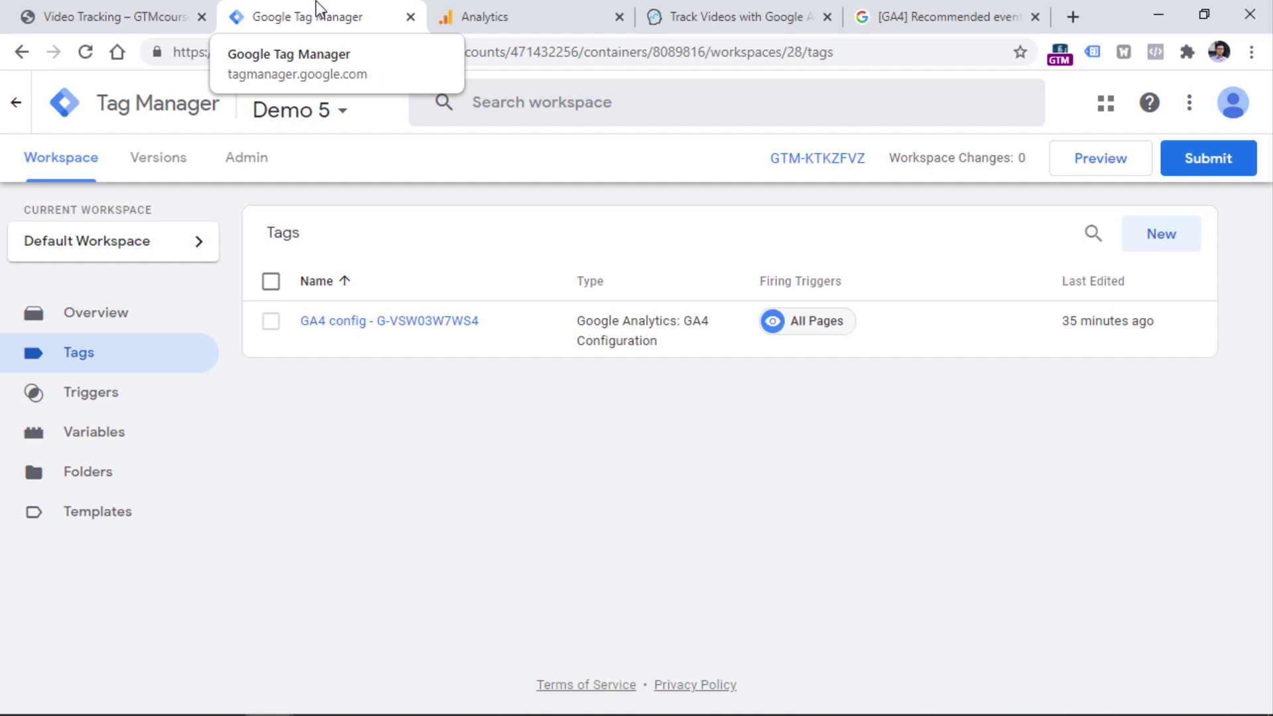
drag(310, 23, 85, 14)
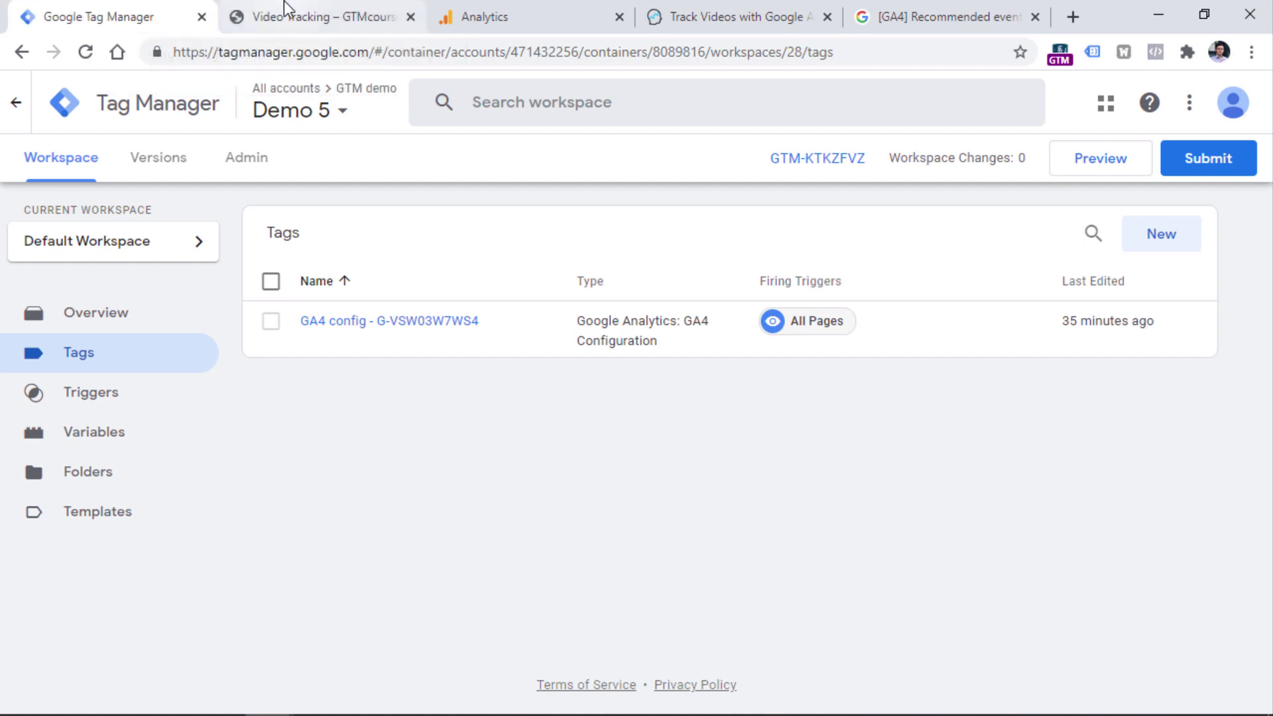
click(1095, 163)
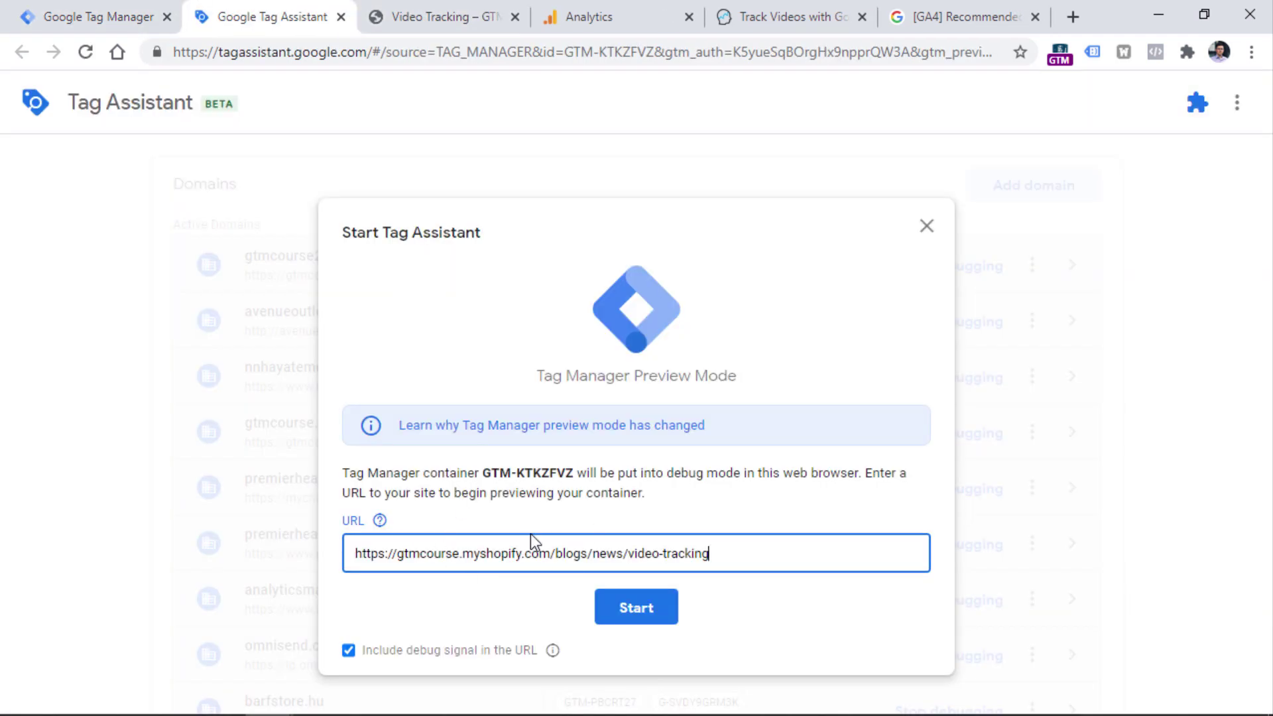
click(635, 607)
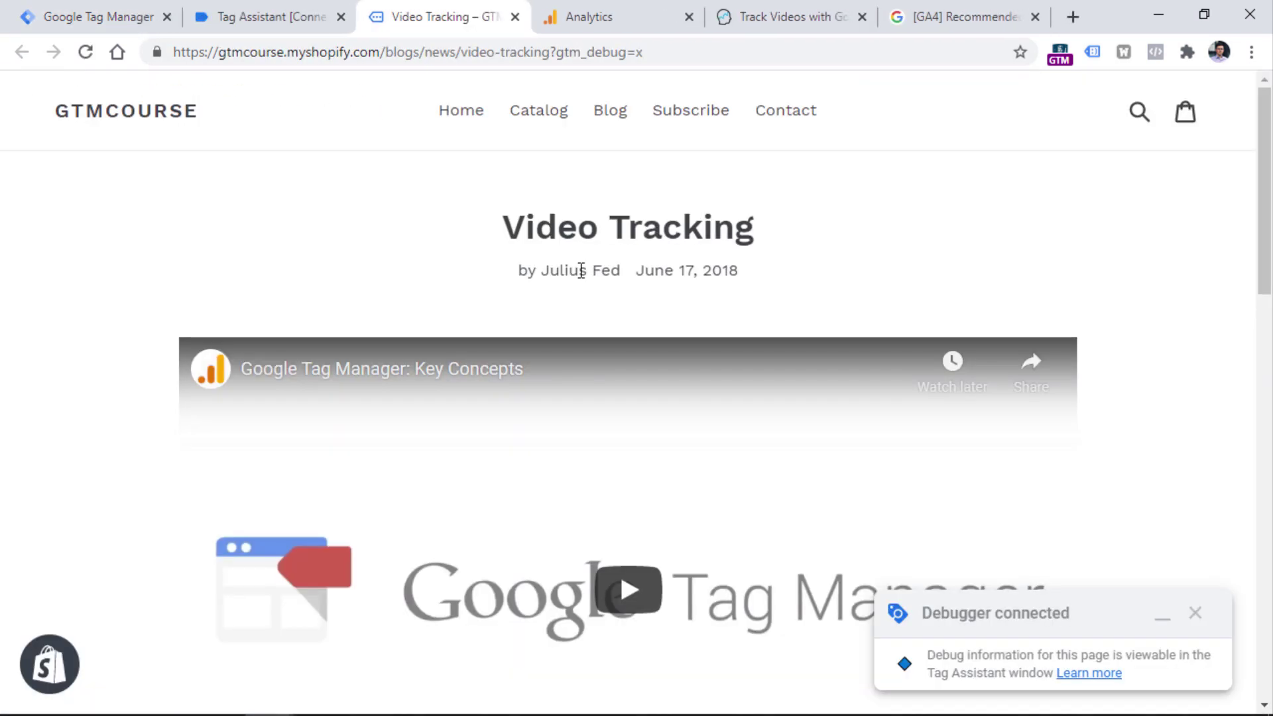
Play the embedded YouTube video on the page and check Tag Assistant for recorded video events.
scroll(620, 279, down, 5)
click(618, 272)
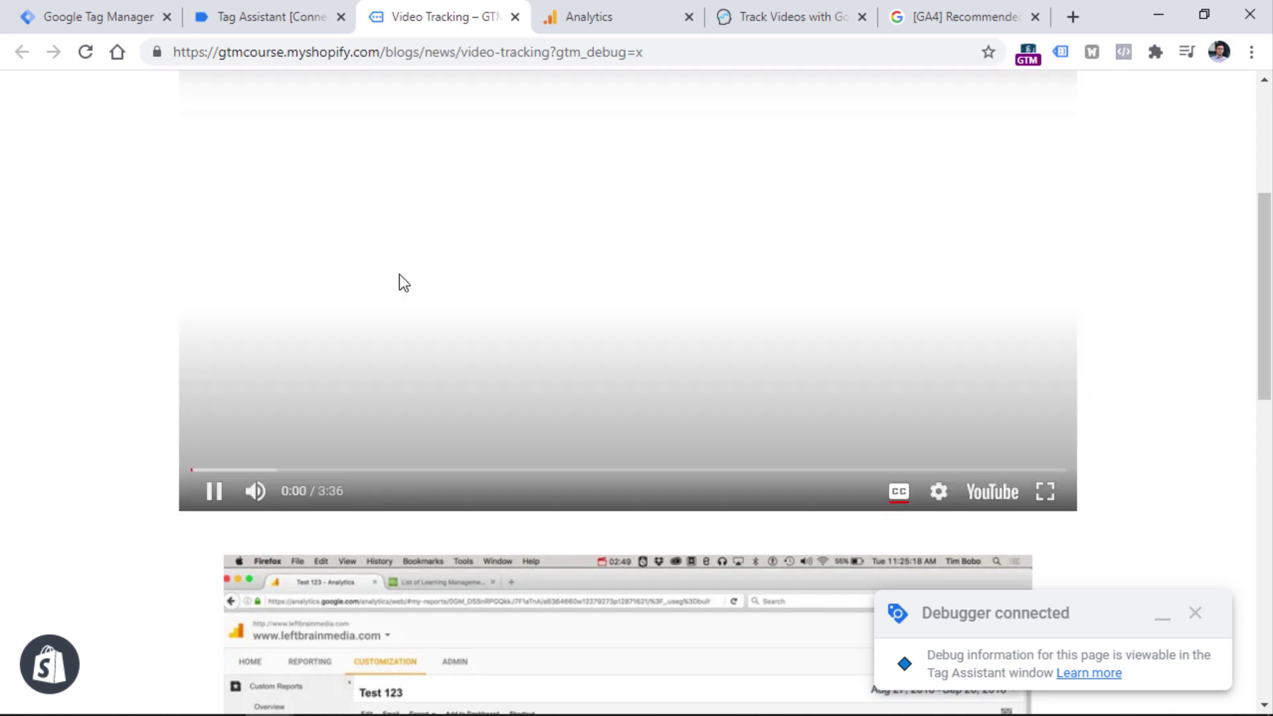
scroll(398, 285, up, 1)
key(ctrl+shift+Tab)
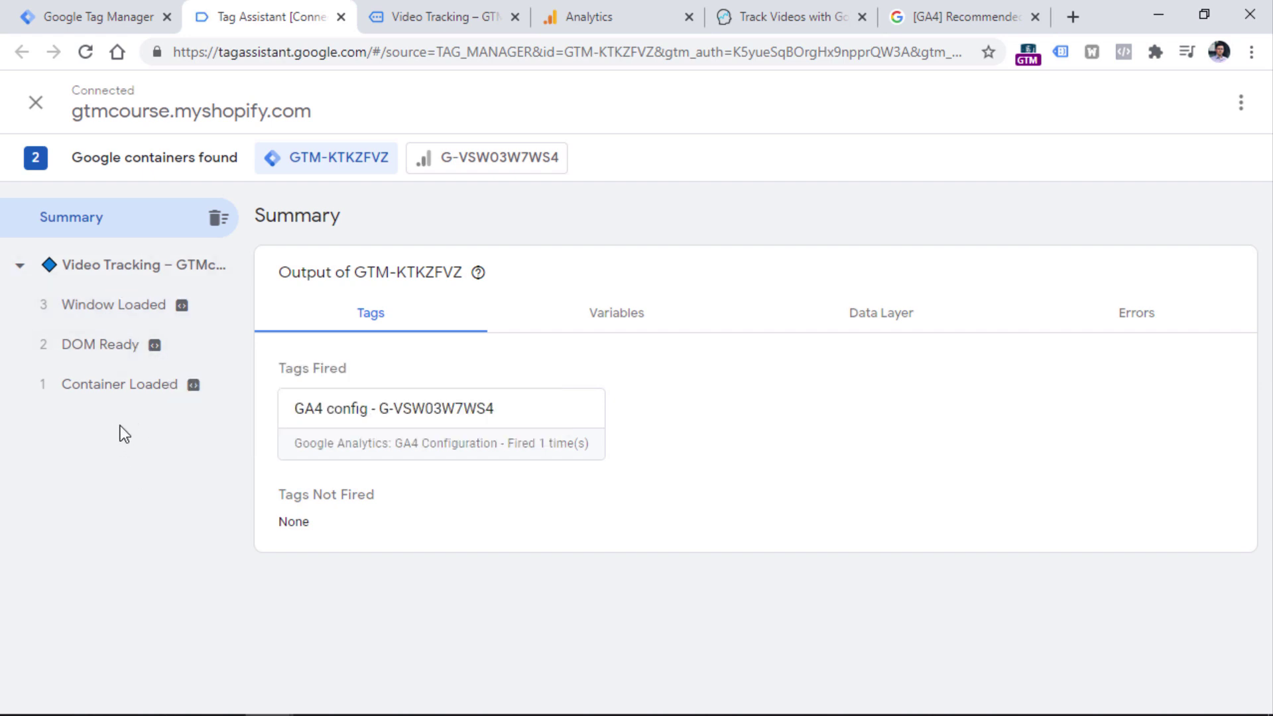
Create a new trigger of type YouTube Video in the Tag Manager container.
click(79, 8)
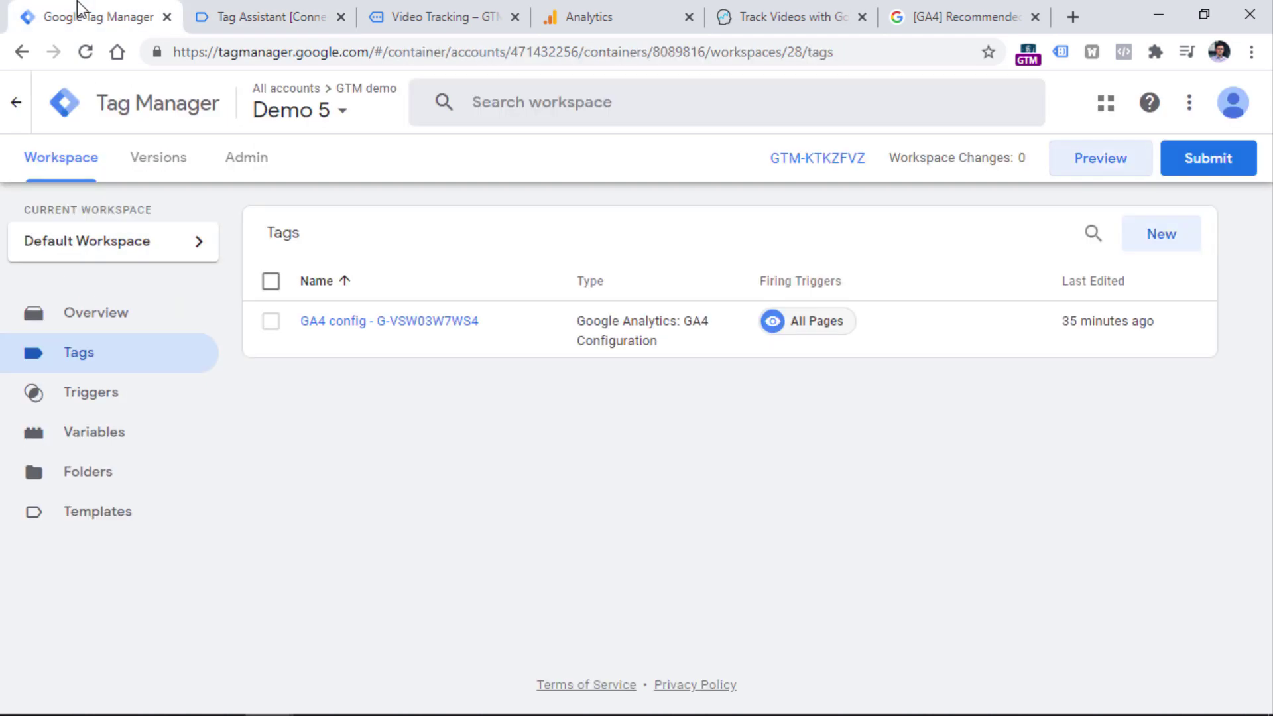
click(97, 398)
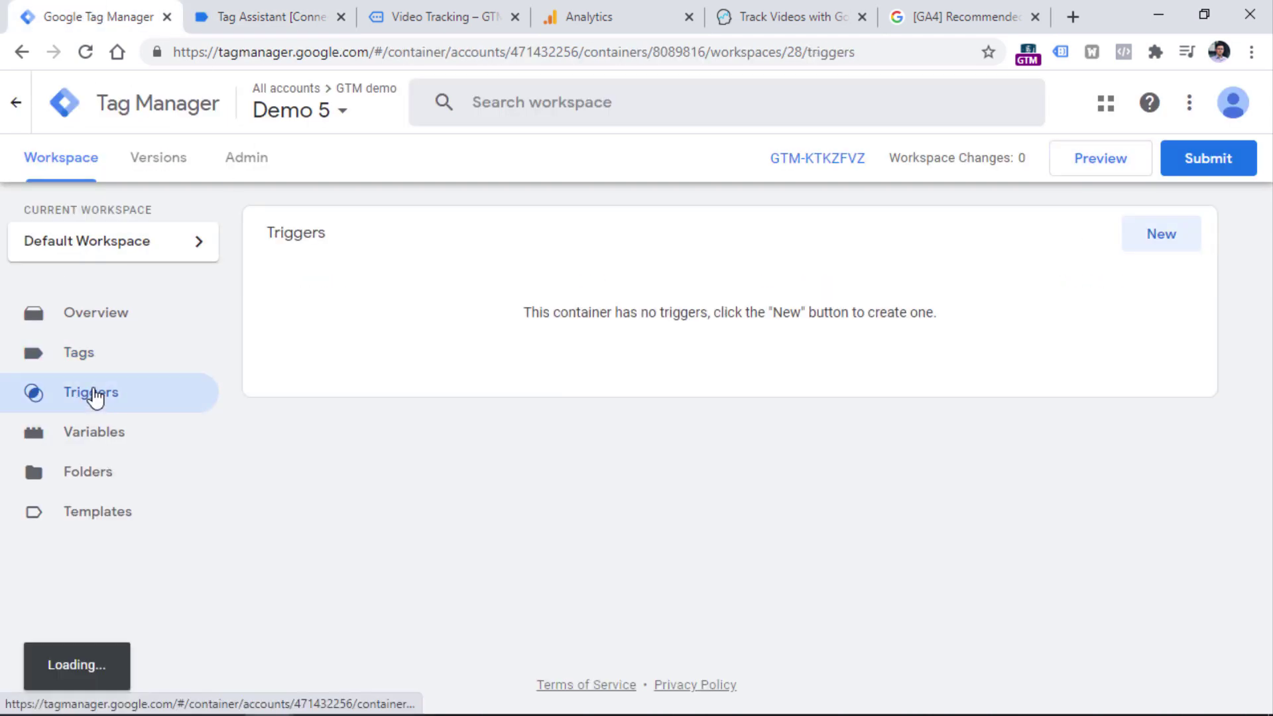
click(1154, 238)
click(332, 378)
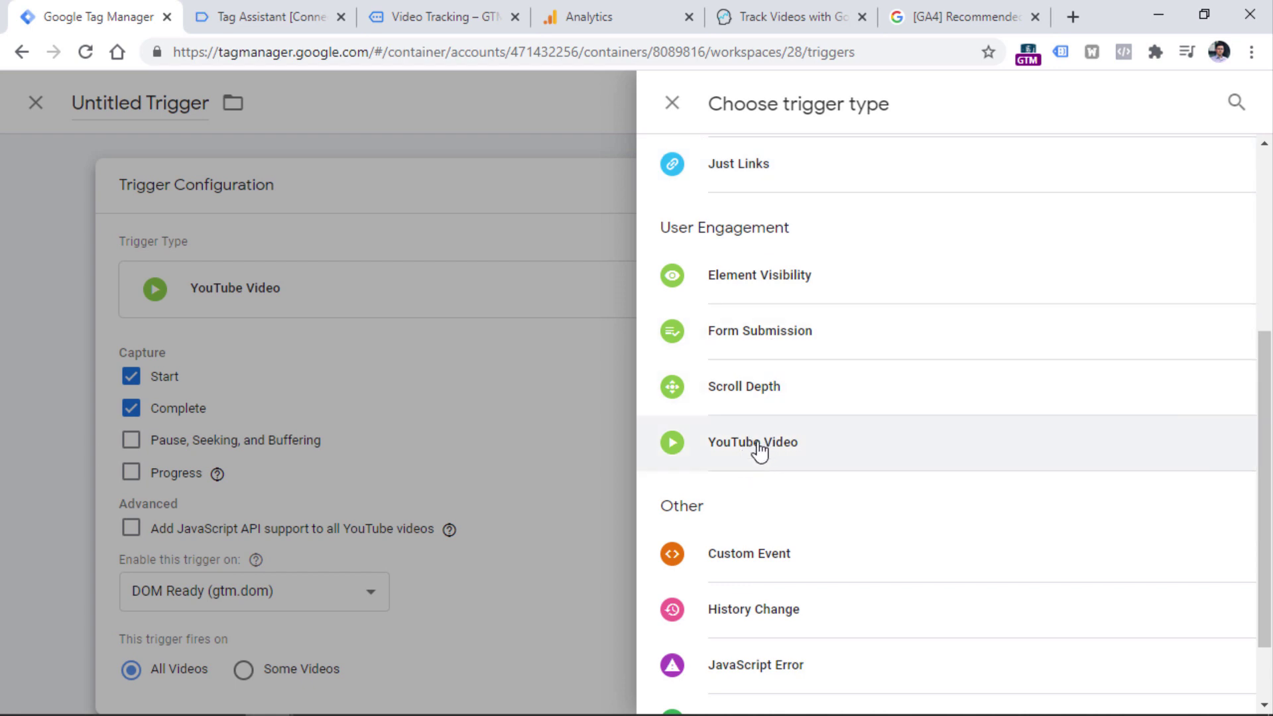
click(757, 445)
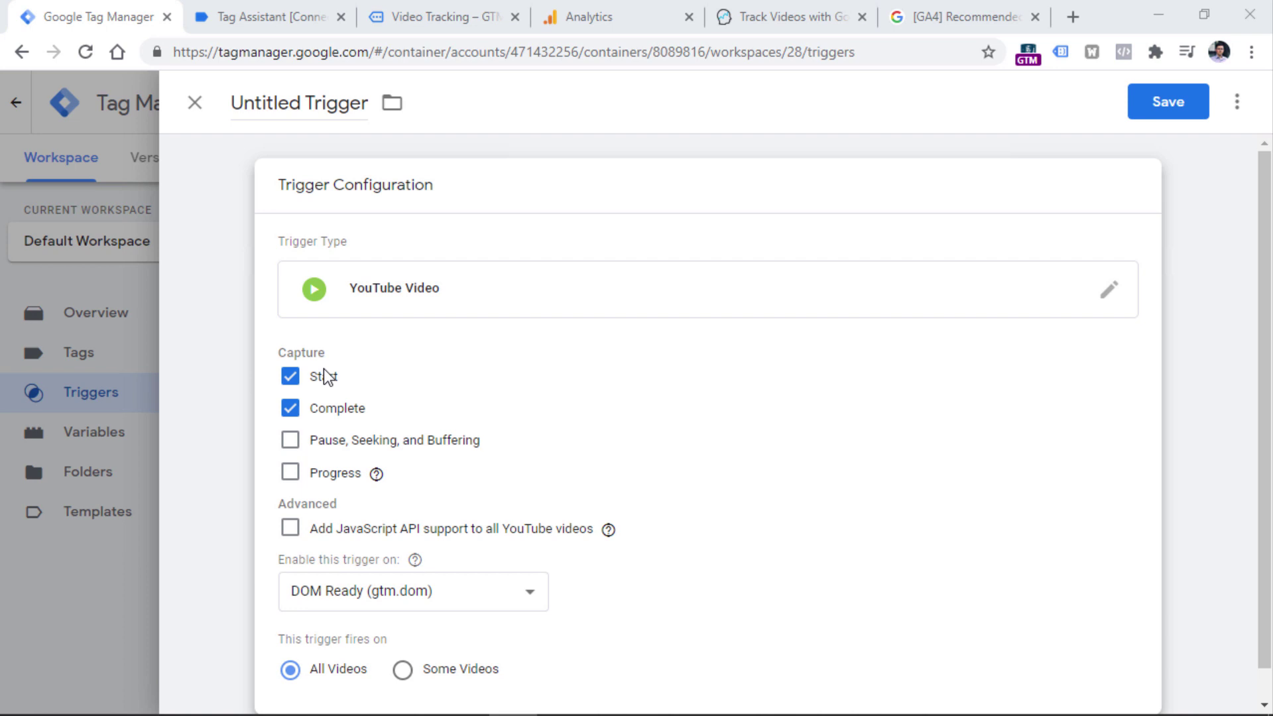
Capture video progress at 5, 25, 50, 75, 90 percent and enable JavaScript API support for all YouTube videos.
scroll(325, 376, down, 1)
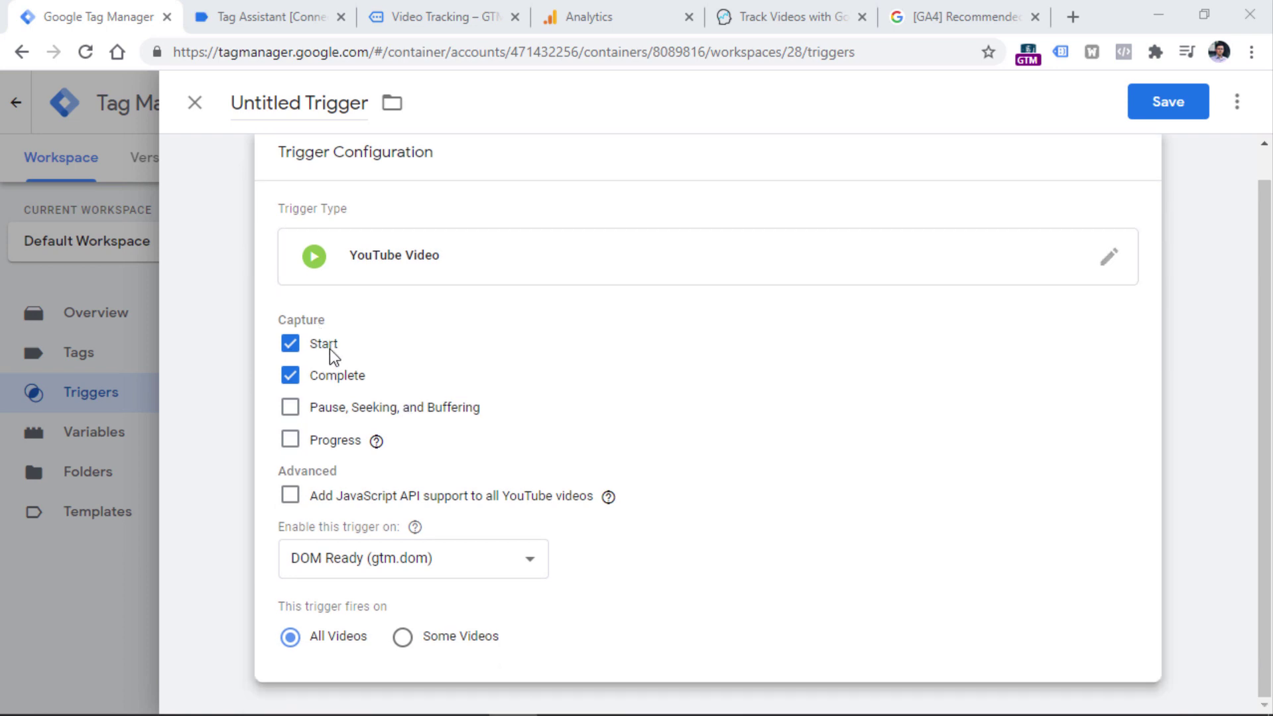
click(291, 446)
click(419, 522)
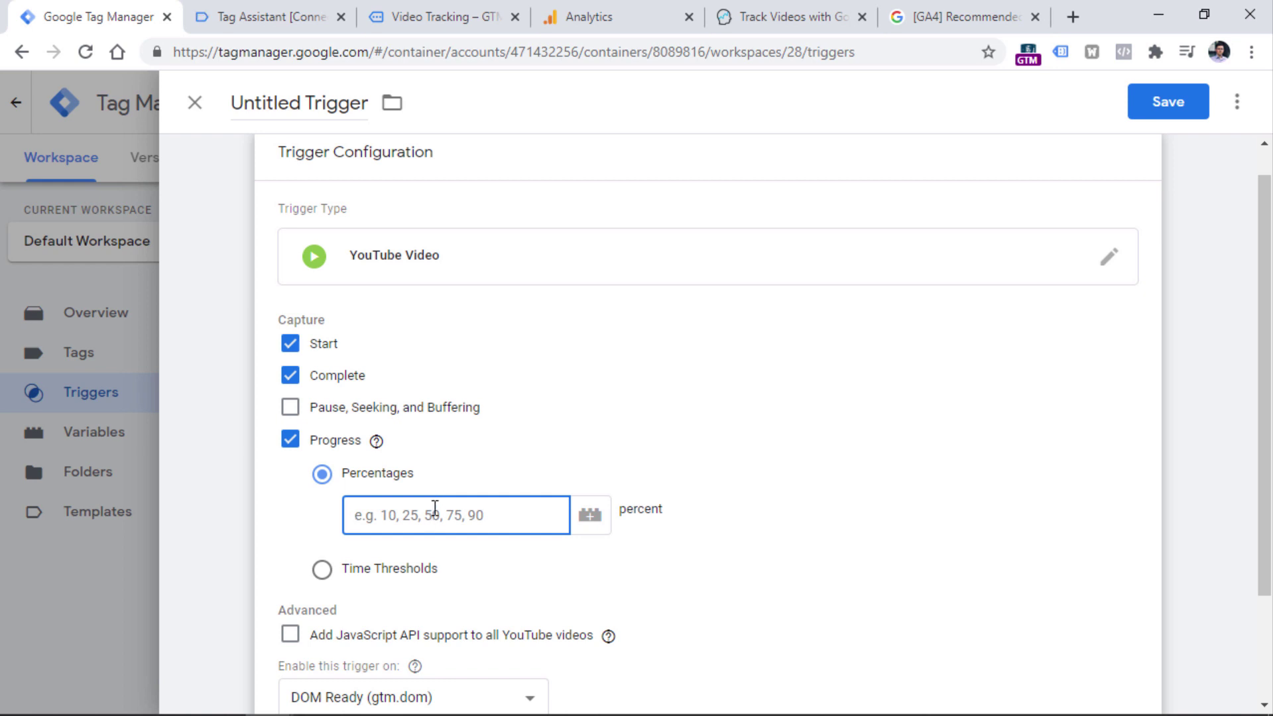
text(5, 25, 50, 75, 90)
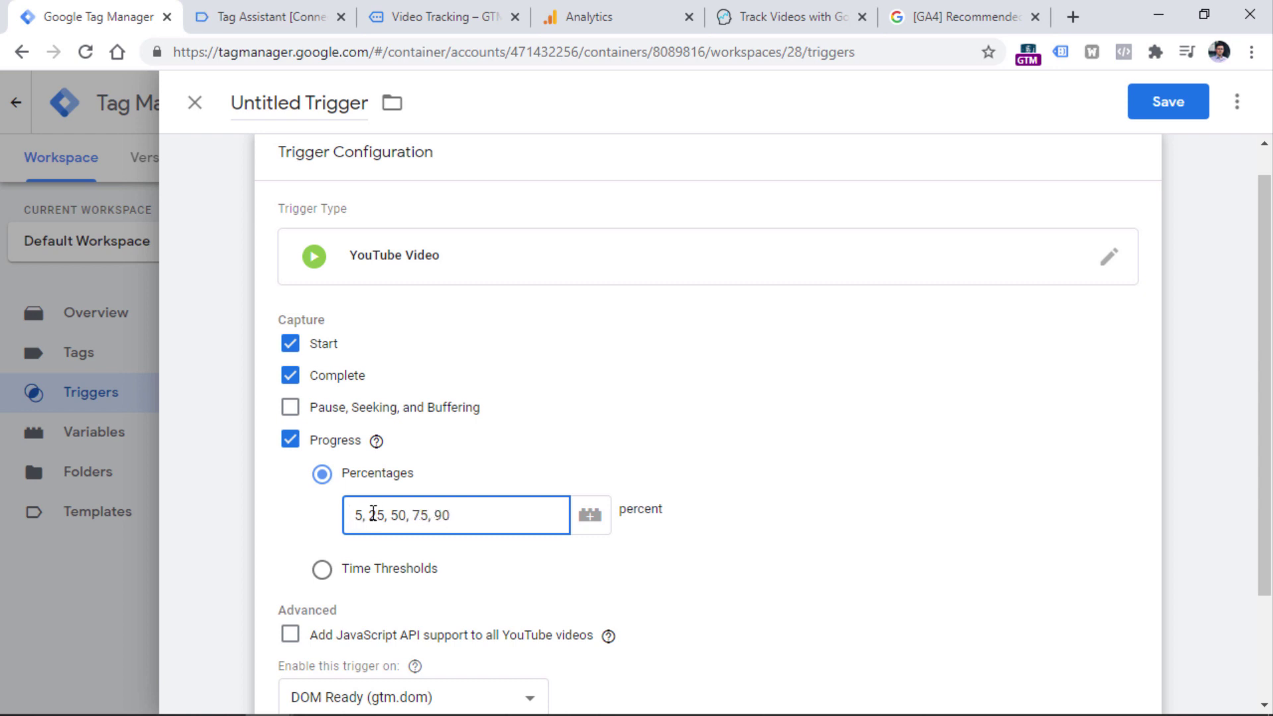
drag(374, 513, 357, 513)
click(437, 13)
click(109, 8)
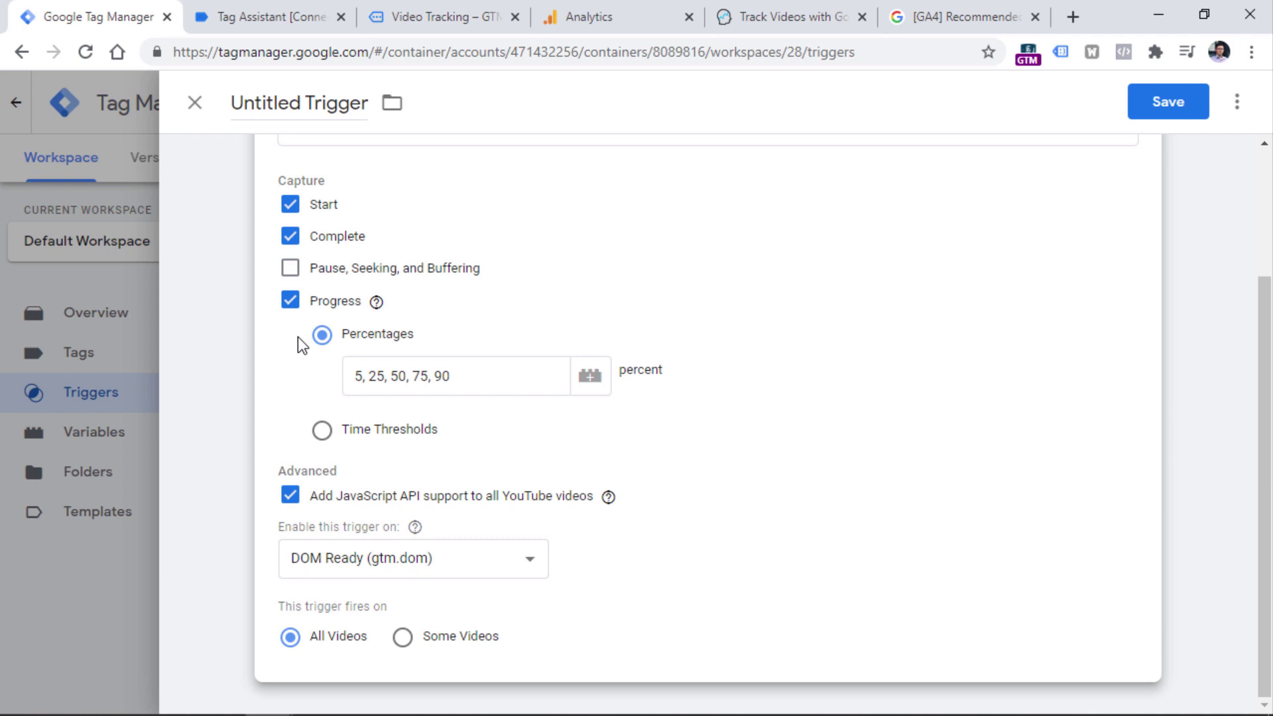
Name the trigger "Youtube interactions" and save it.
click(300, 108)
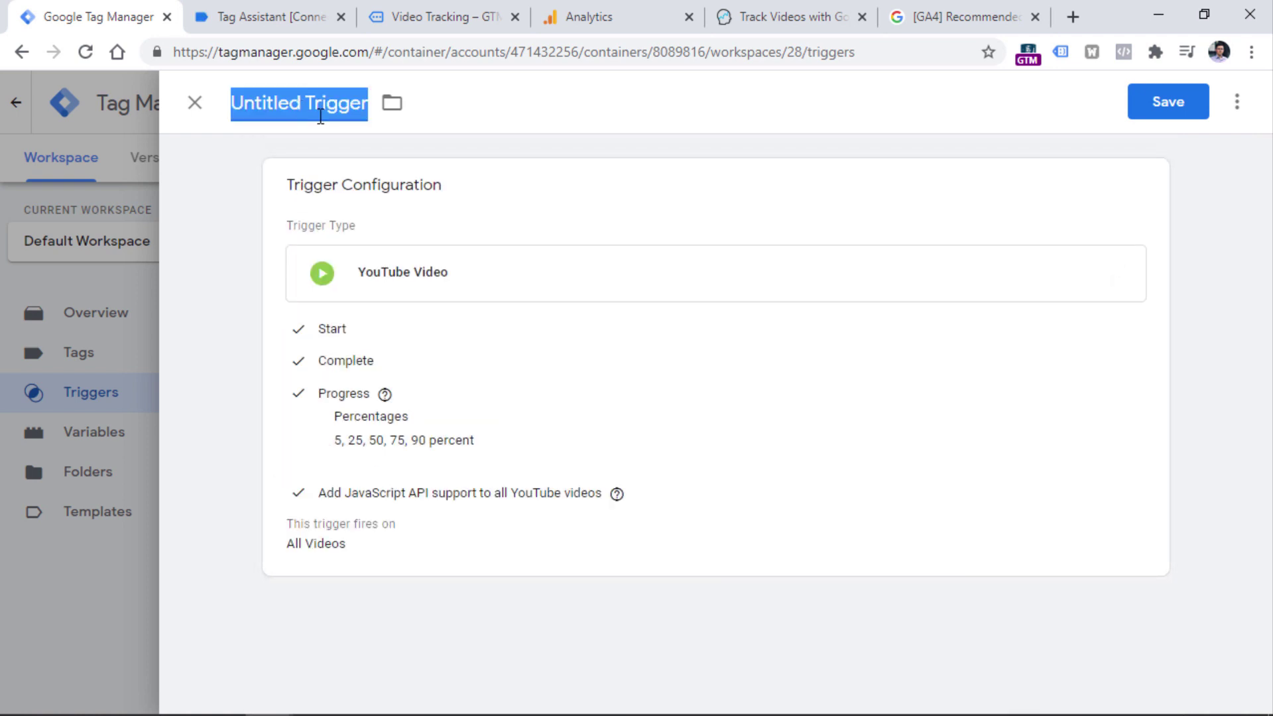
text(Youtube interactions)
click(1162, 103)
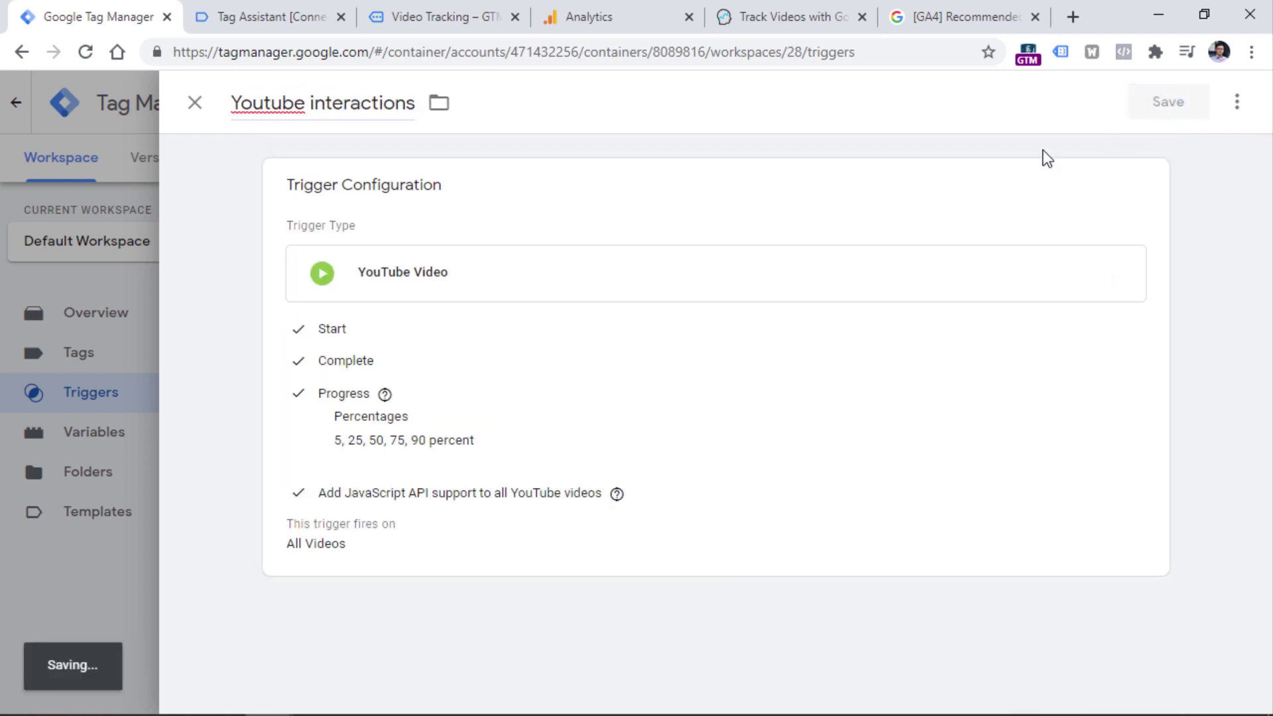
Enable all built-in video variables: Video Provider, Status, URL, Title, Duration, Current Time, Percent and Visible.
click(96, 436)
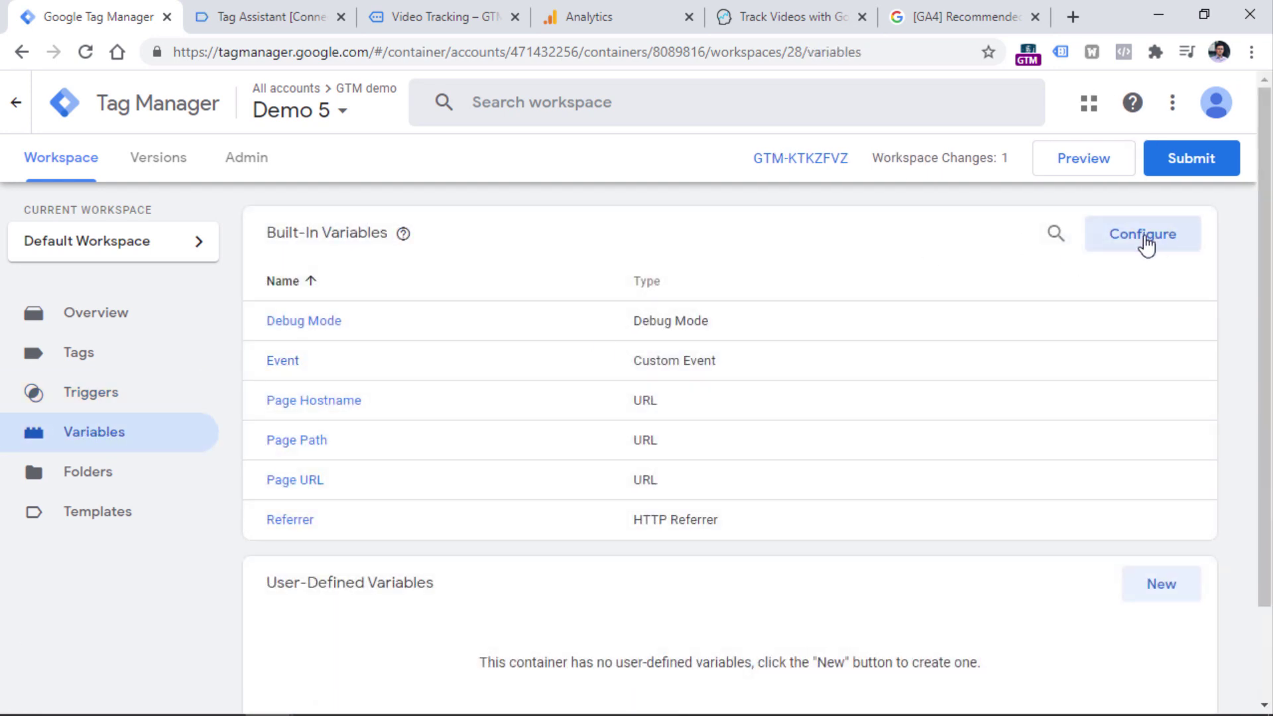
click(1146, 240)
scroll(817, 341, down, 15)
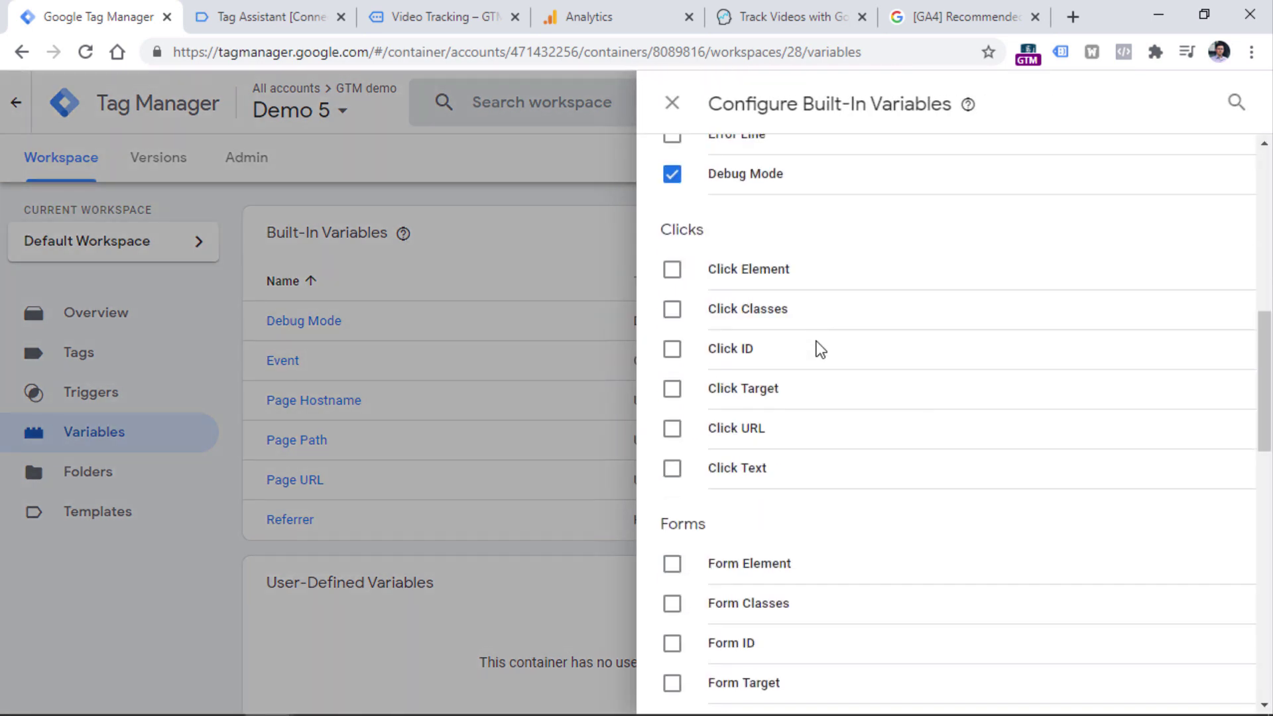
scroll(817, 351, down, 10)
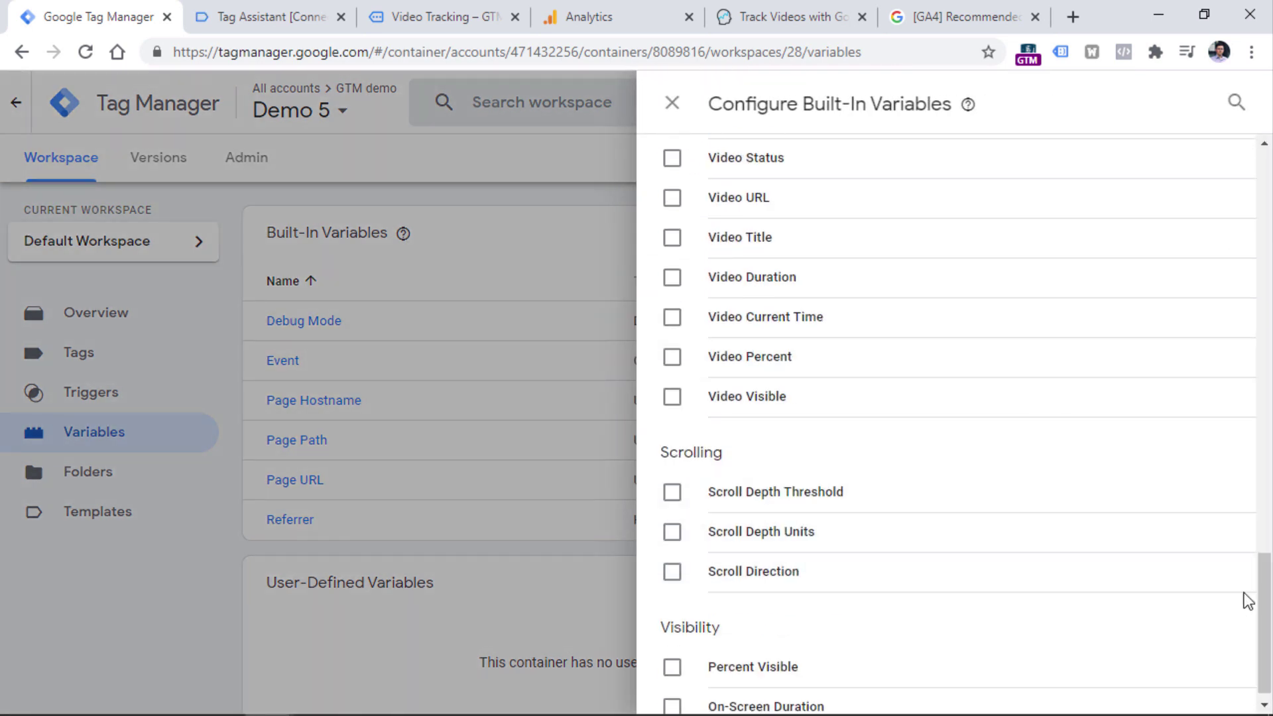
scroll(800, 490, up, 4)
click(672, 352)
click(672, 392)
click(672, 431)
click(672, 471)
click(672, 510)
click(672, 551)
click(672, 590)
click(672, 630)
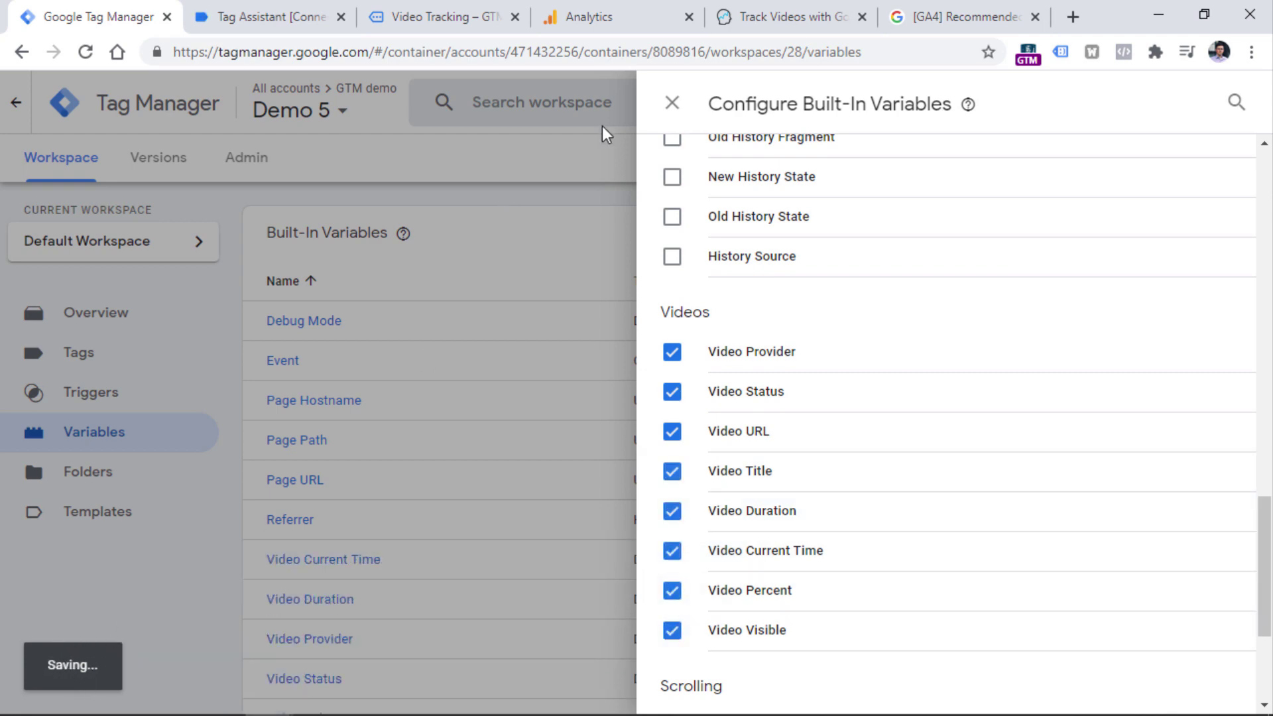
click(672, 105)
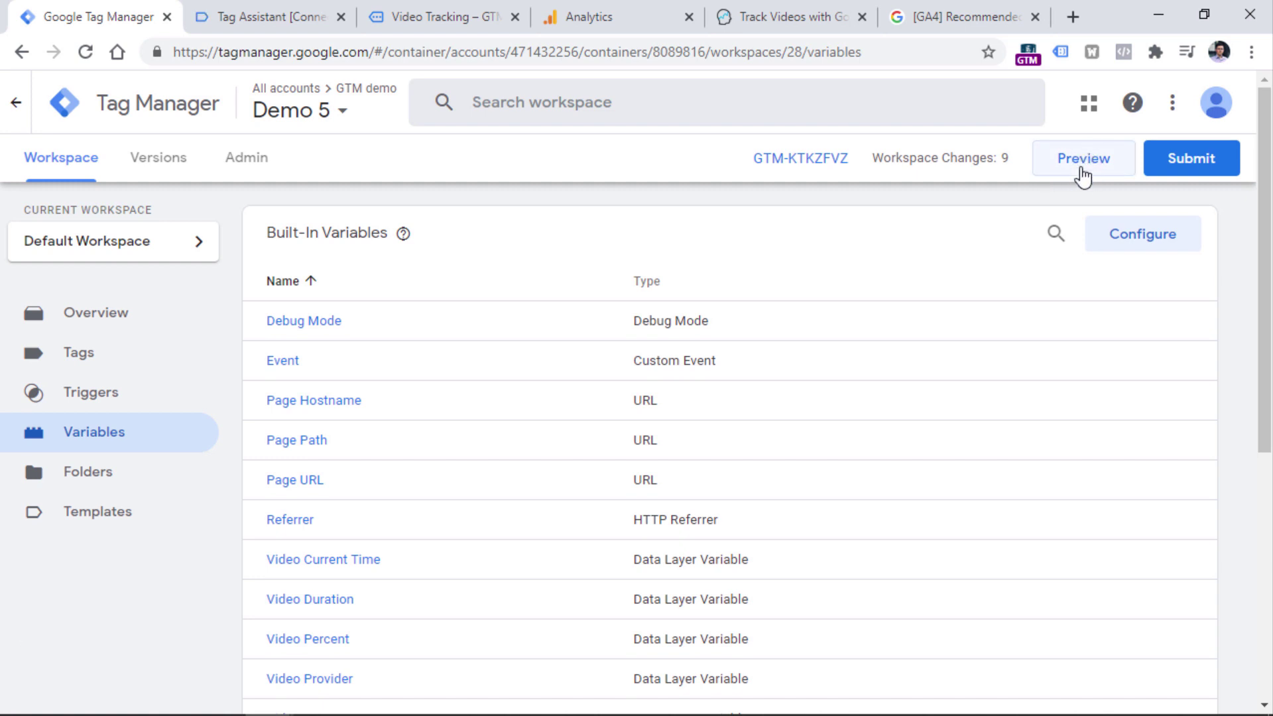
Refresh the container's preview mode and briefly play, then pause, the embedded YouTube video on the Video Tracking page.
click(1080, 174)
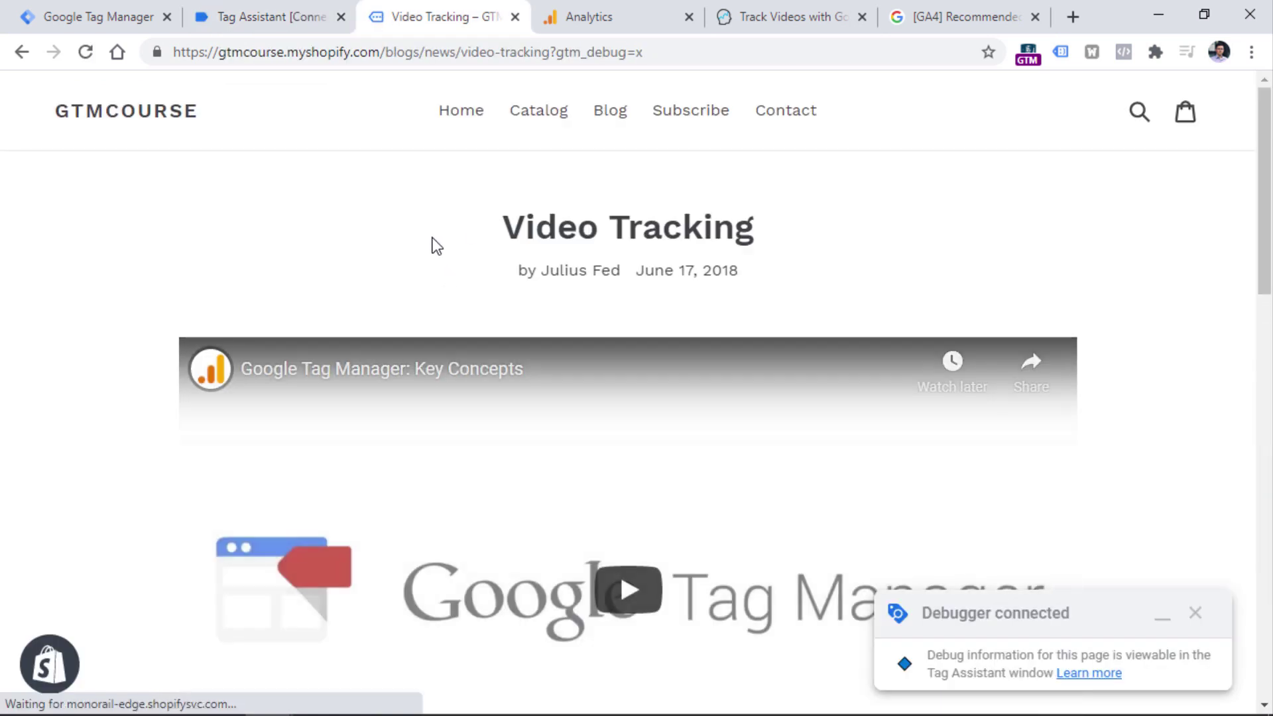
click(626, 262)
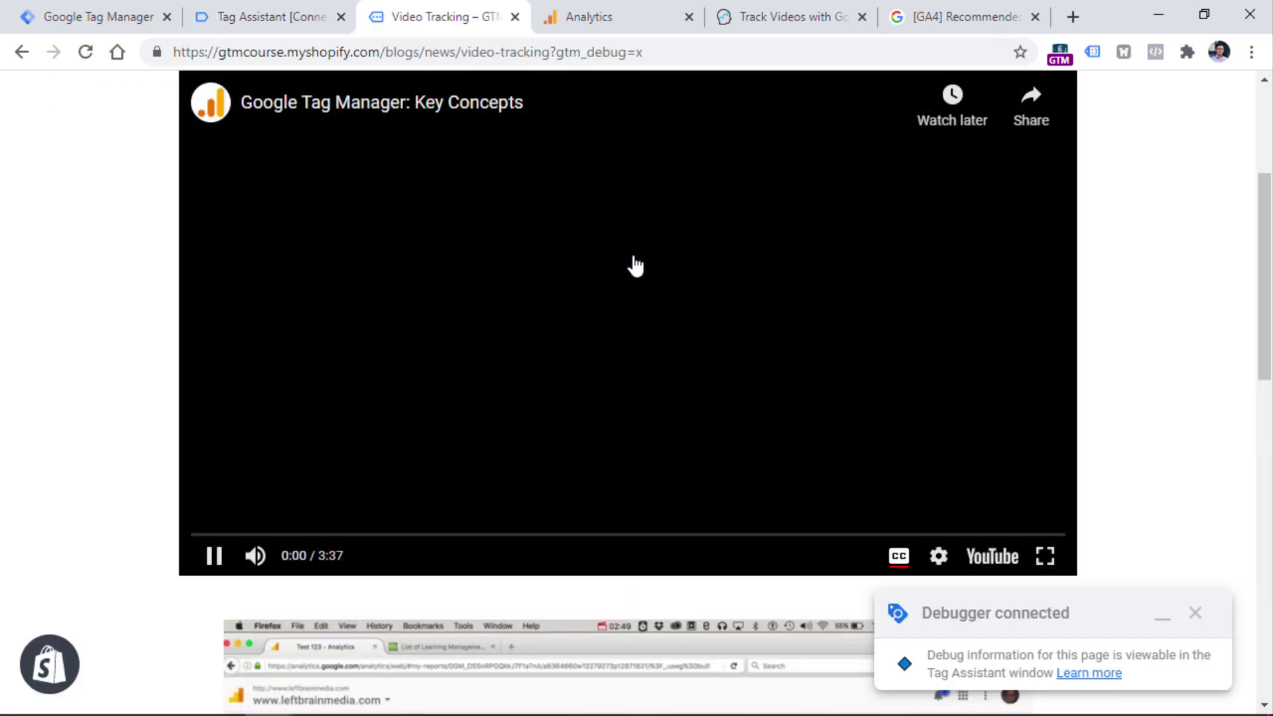
click(492, 299)
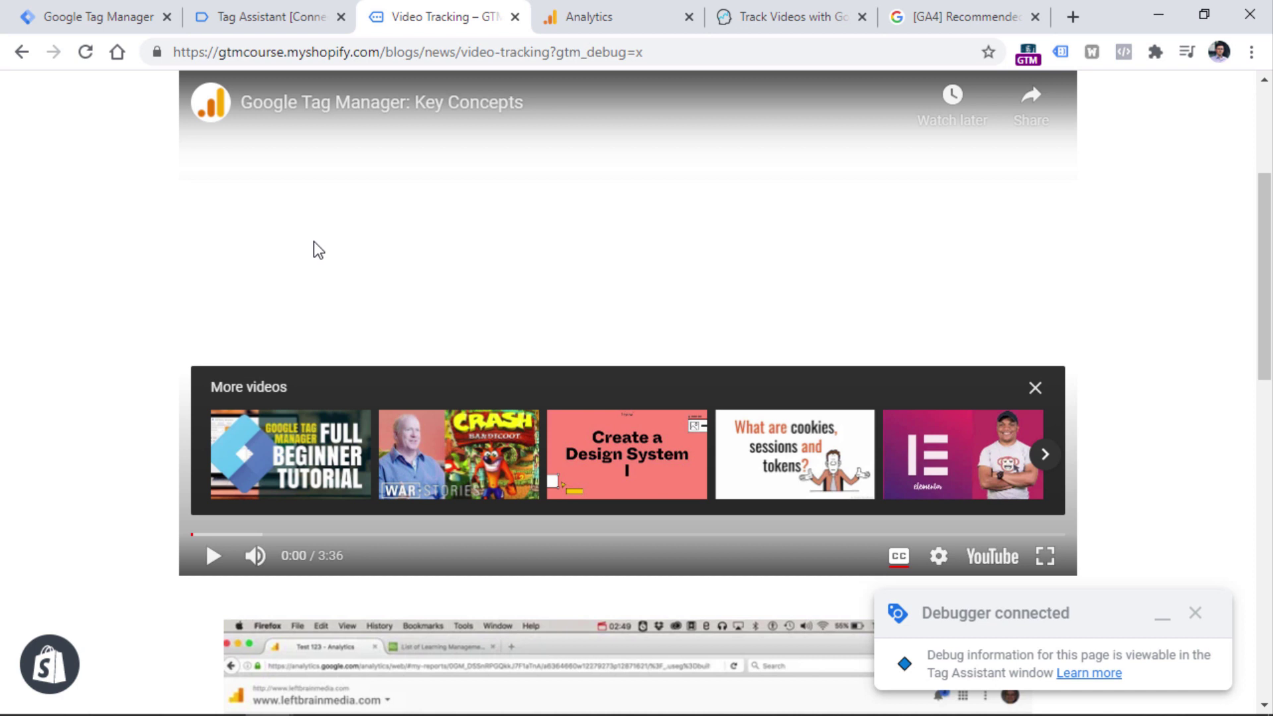
Inspect the variable values of the first YouTube Video event in Tag Assistant and open the second one.
click(271, 8)
click(626, 455)
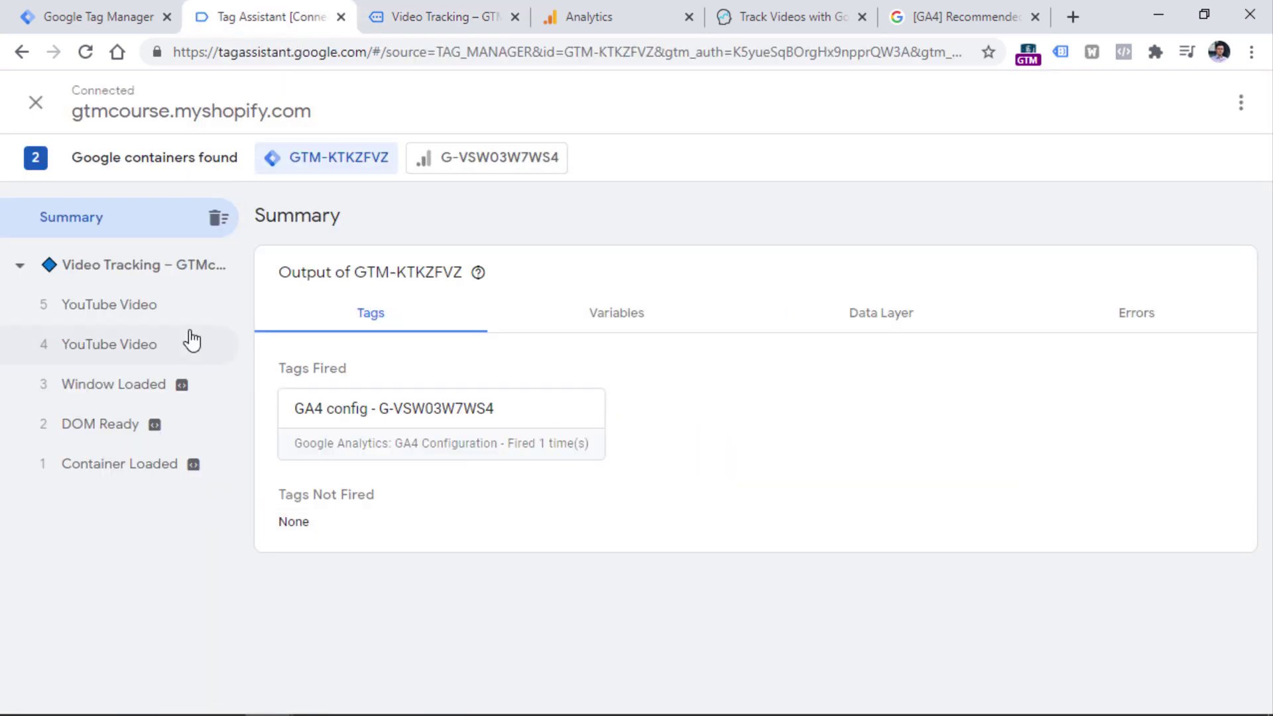
click(109, 352)
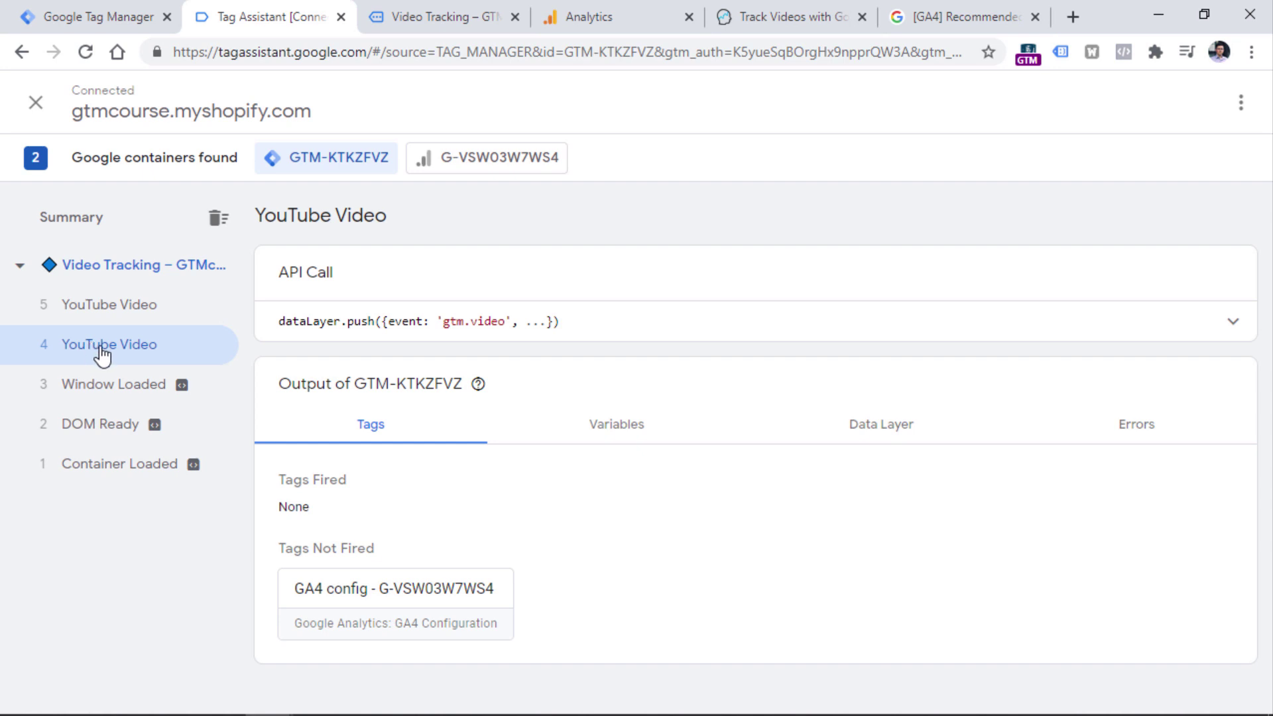
click(620, 428)
drag(1267, 278, 1248, 517)
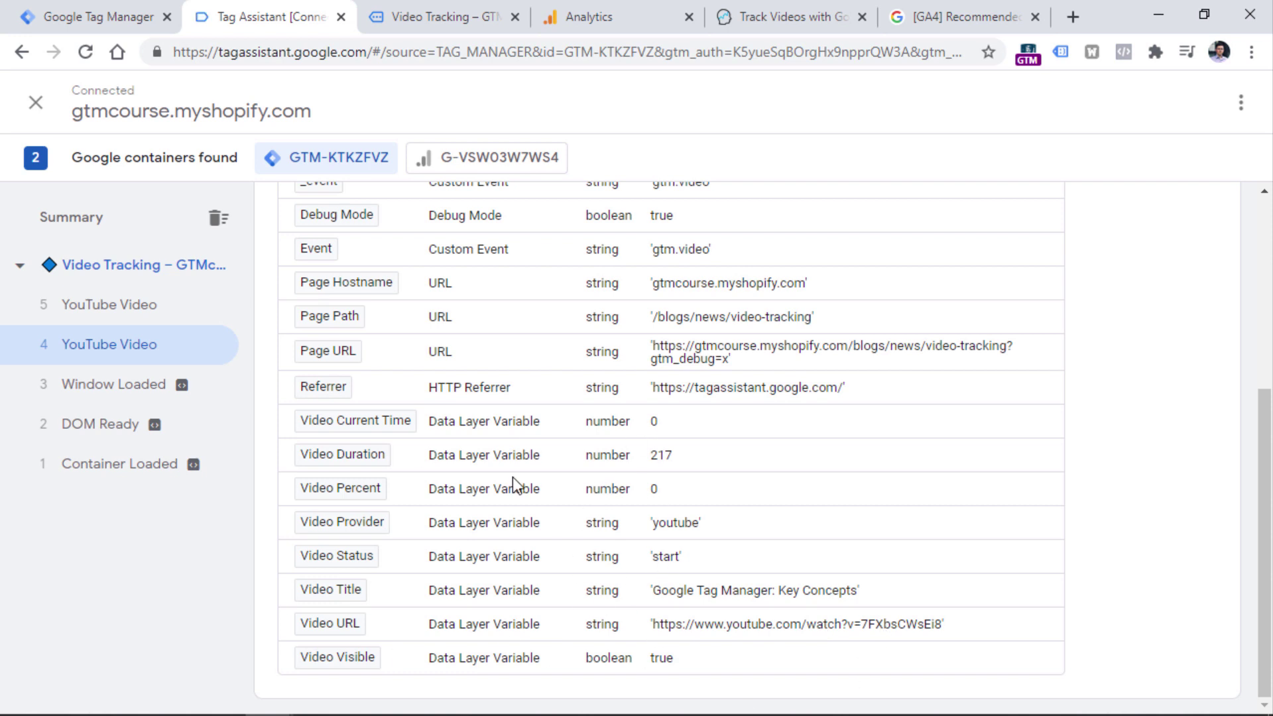
double_click(654, 488)
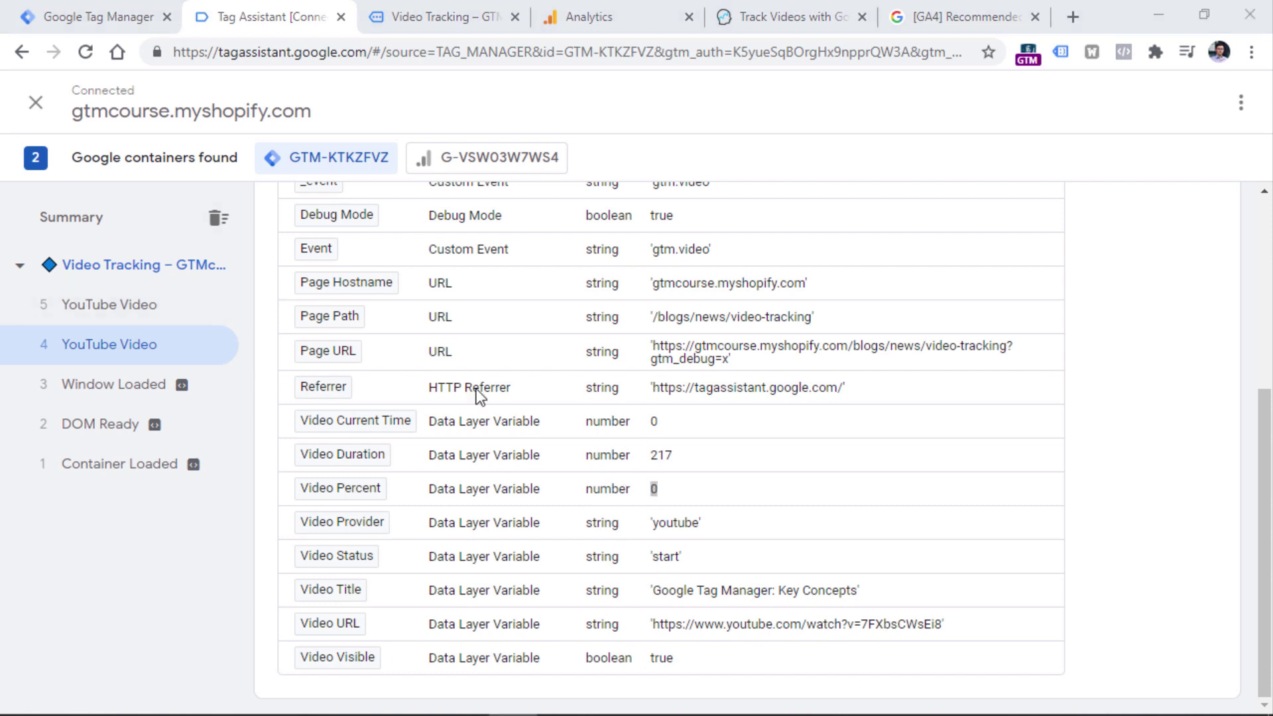
click(109, 305)
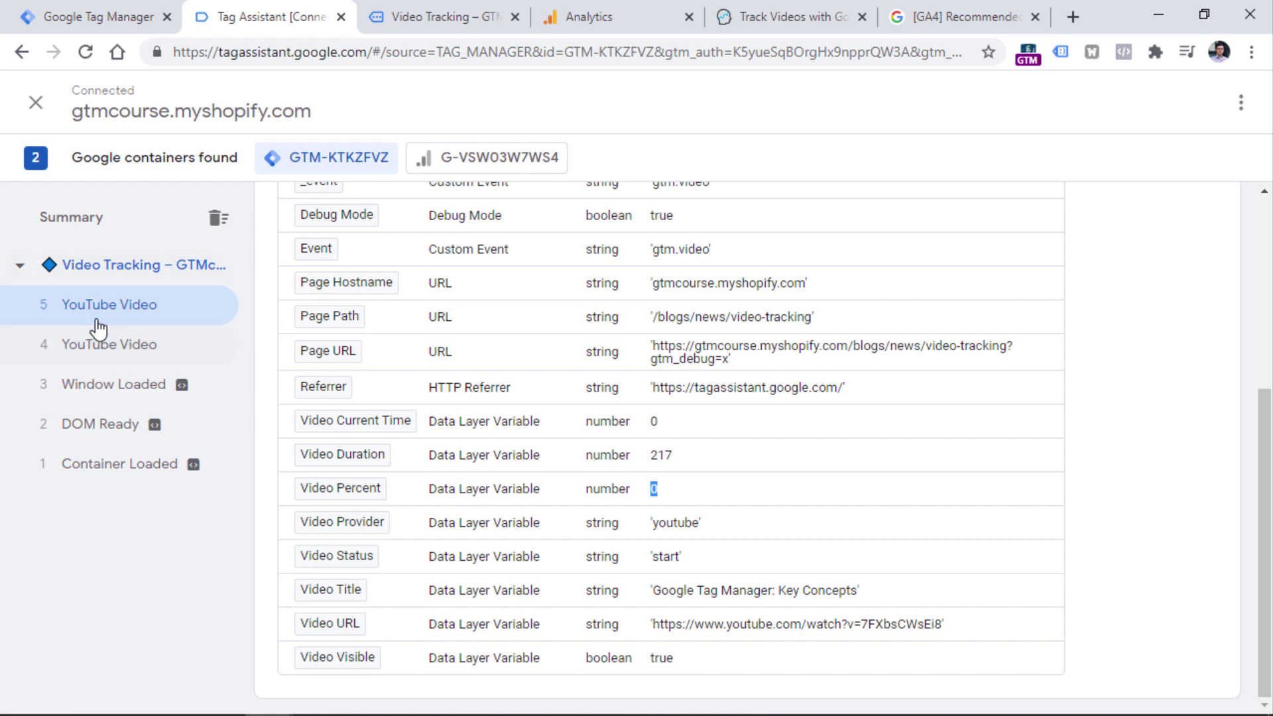
In Google Analytics, turn off Video engagement in the enhanced measurement settings of the GTM Sandbox website stream and save.
click(621, 9)
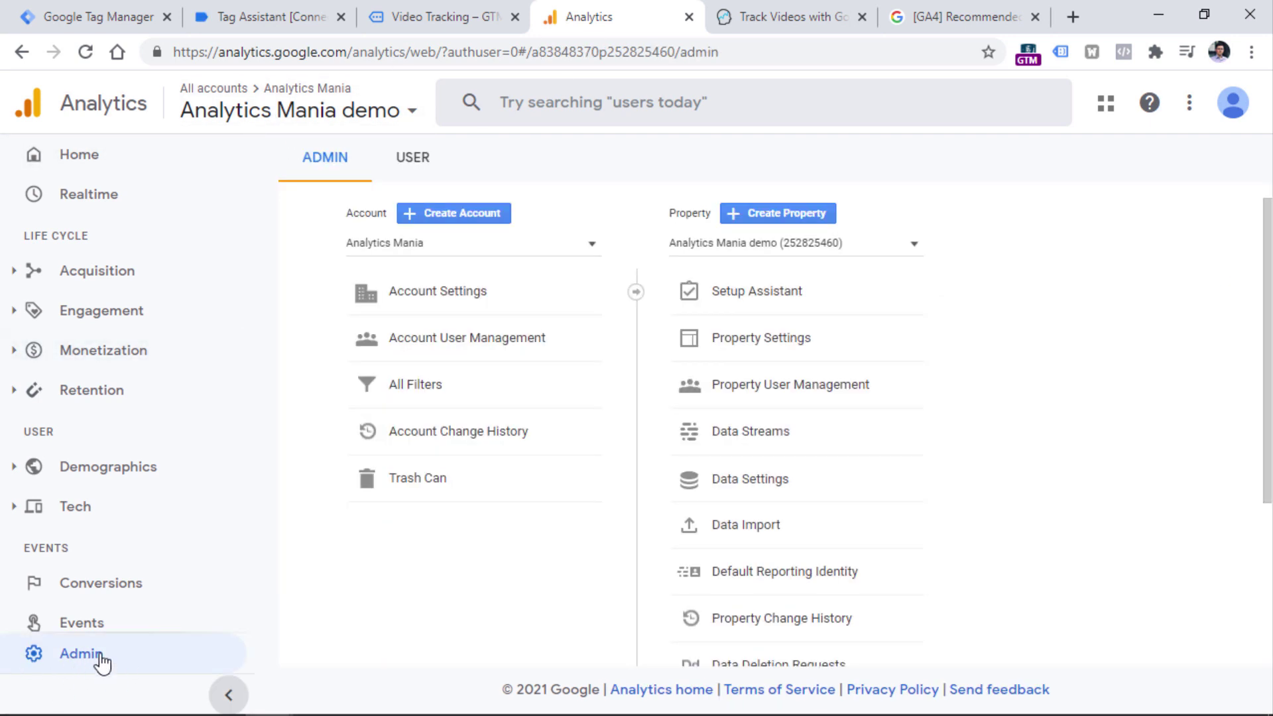
click(743, 432)
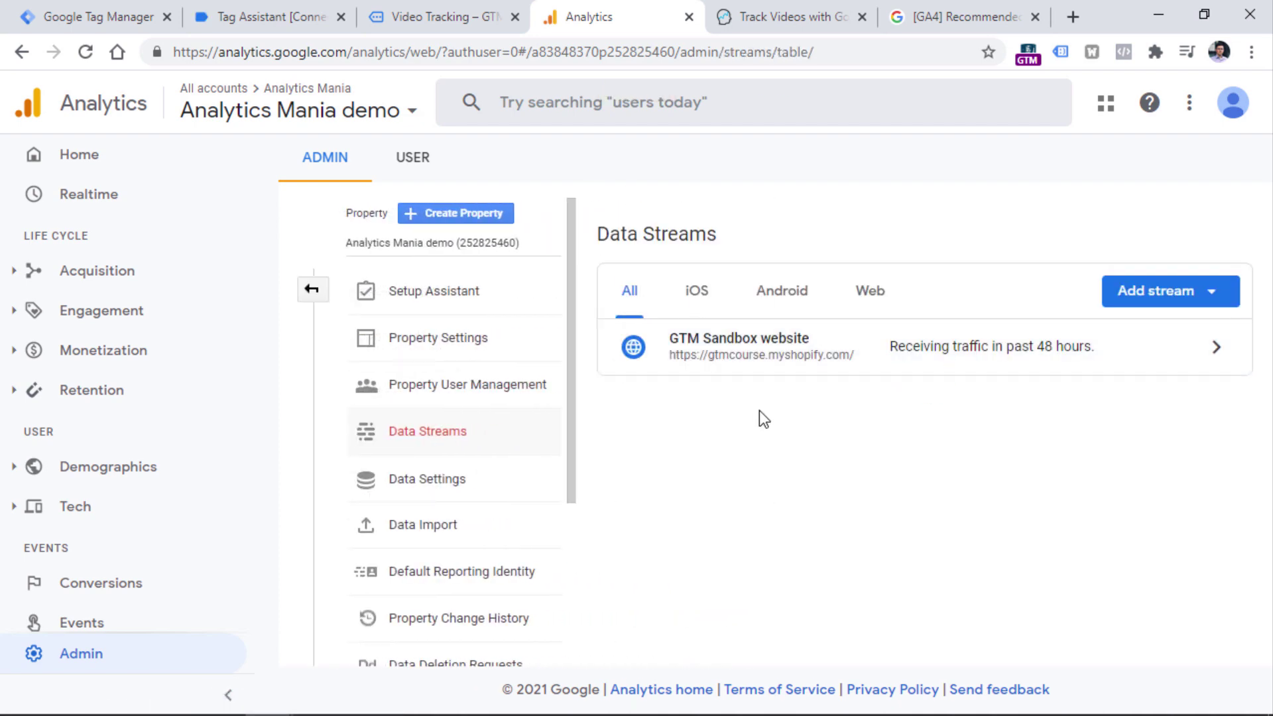
click(753, 369)
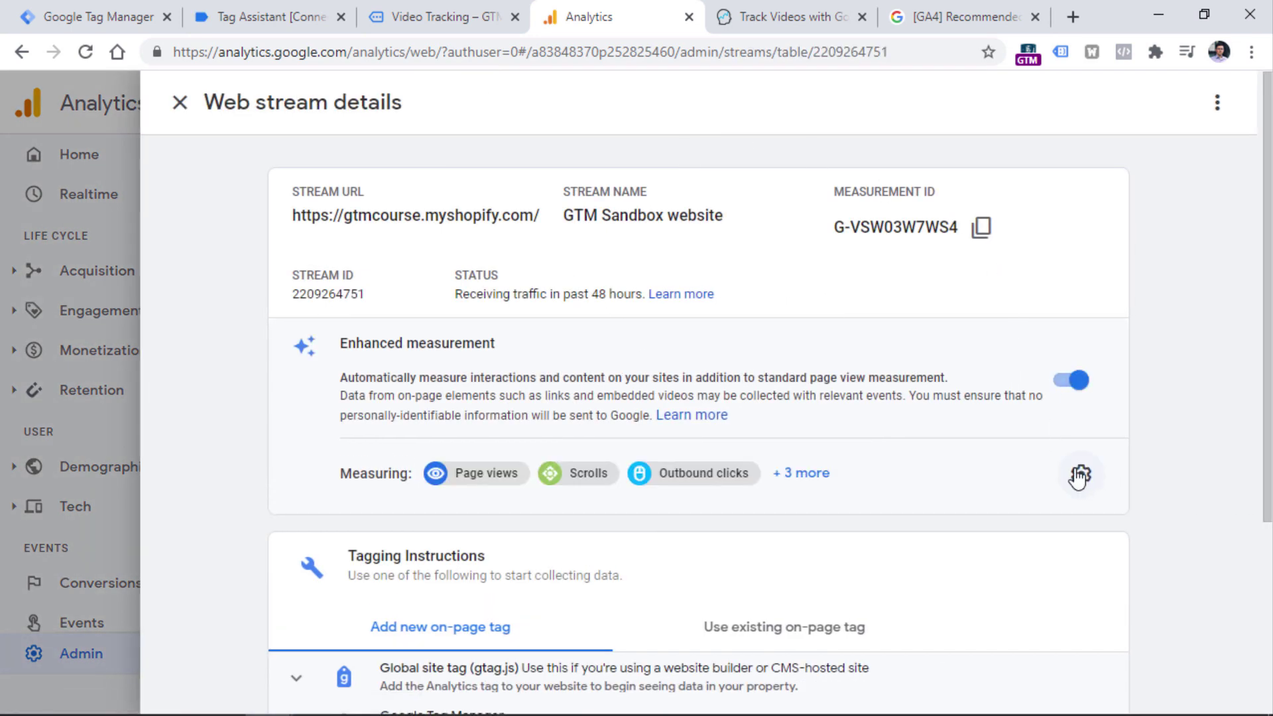
click(1081, 475)
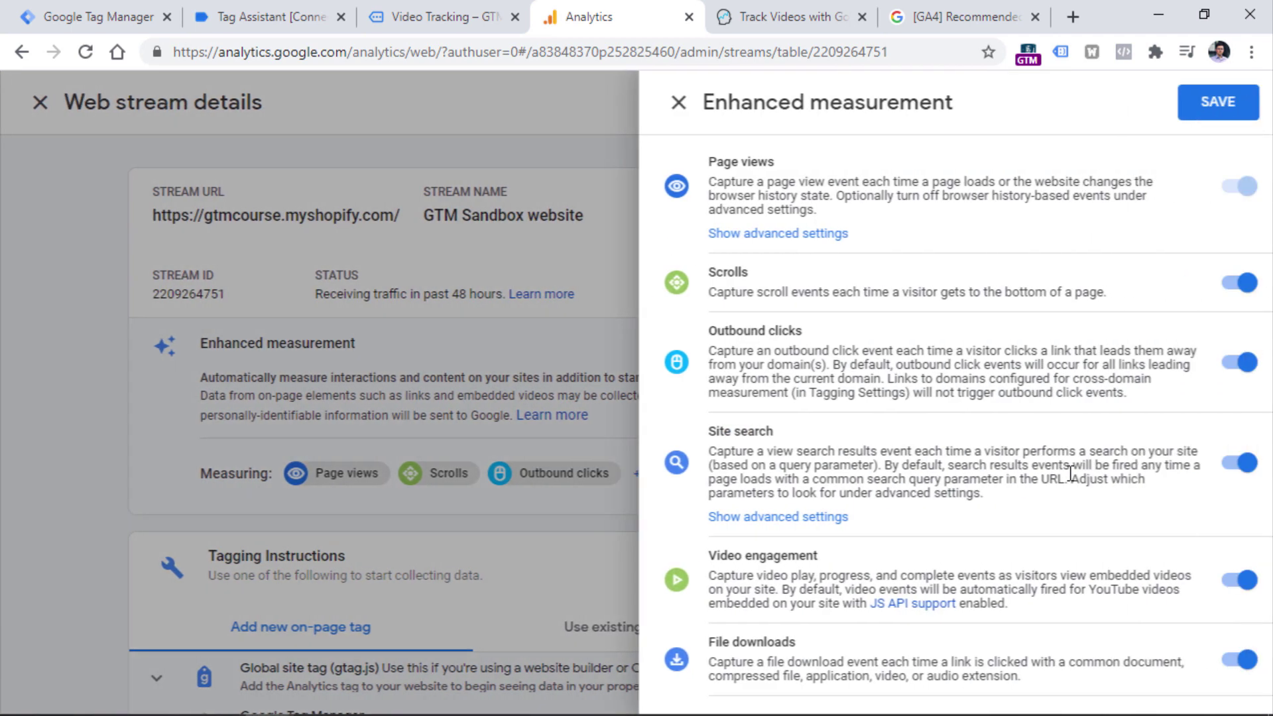
click(1233, 592)
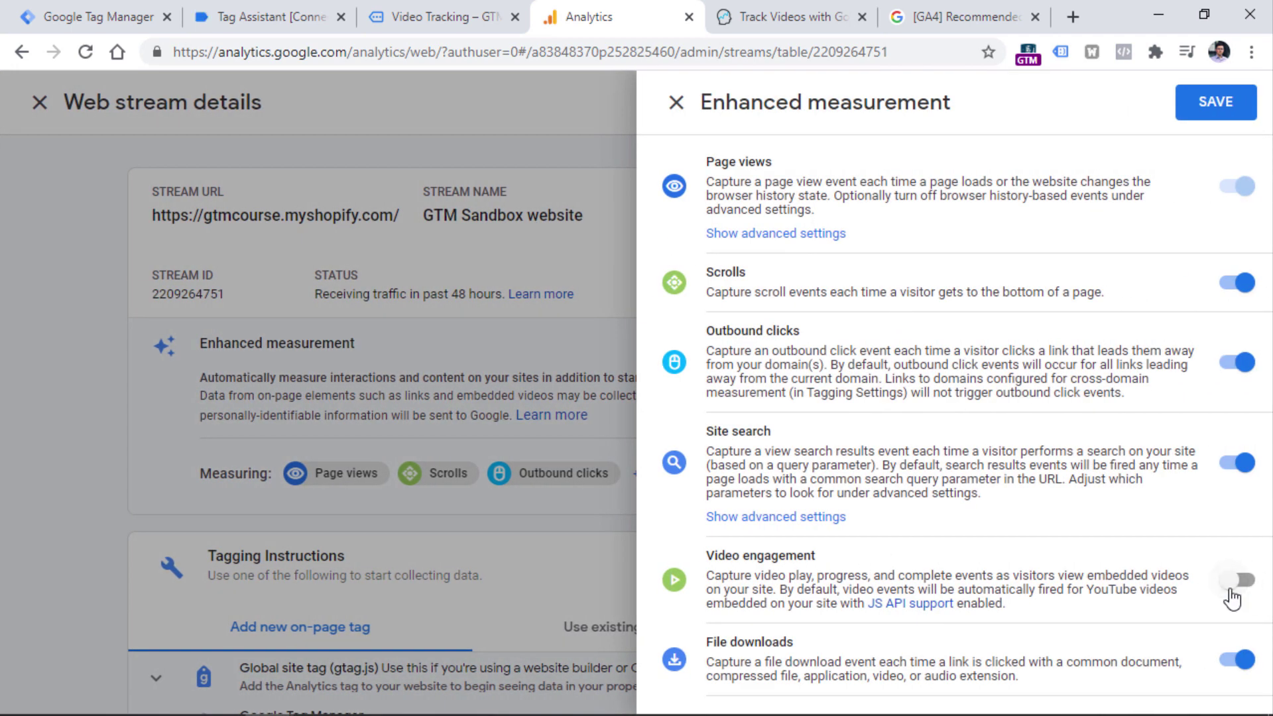
click(1216, 102)
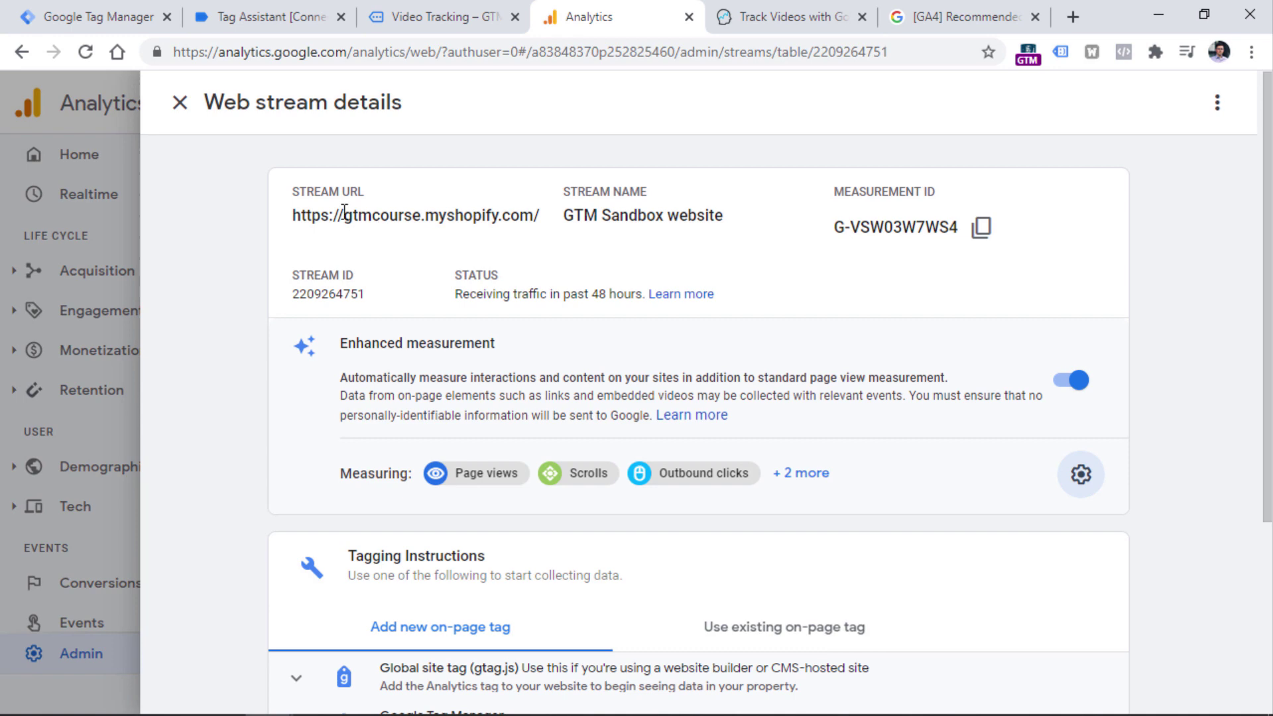
Reload the Video Tracking page, play the embedded video, skip to about 3:34, mute it and let it play to the end.
click(451, 16)
scroll(82, 199, up, 5)
click(85, 52)
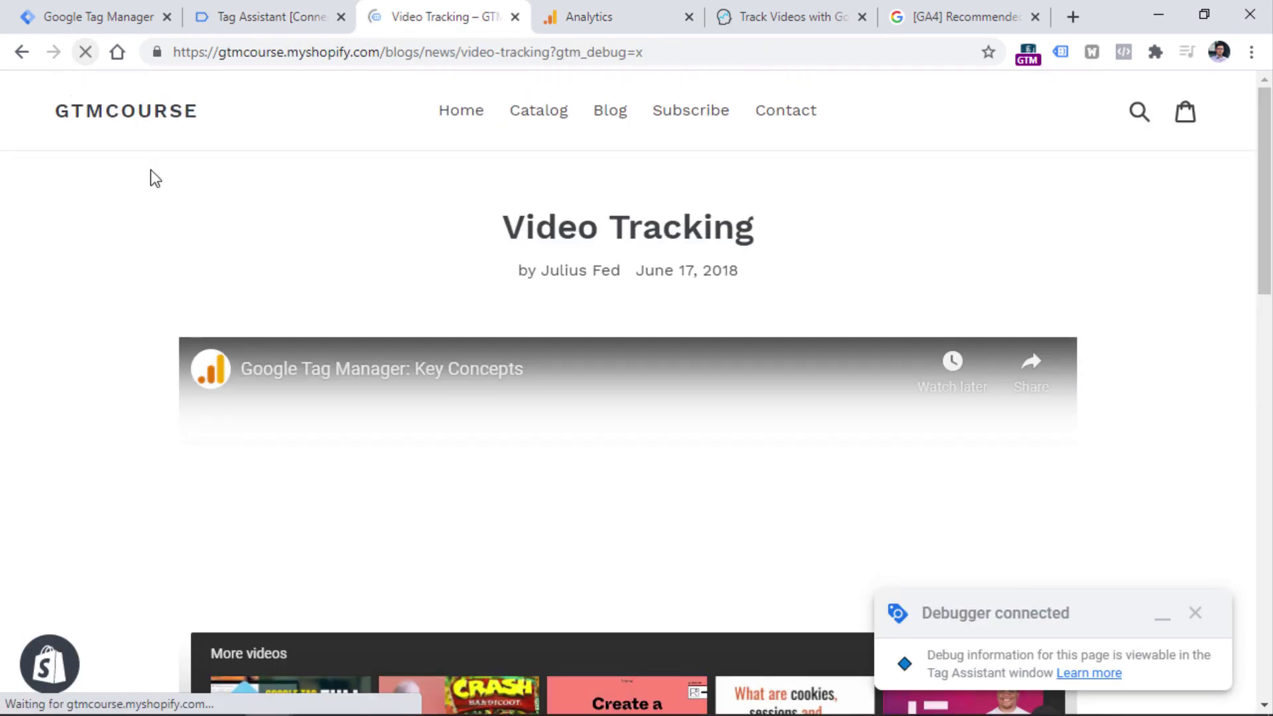
scroll(627, 235, down, 5)
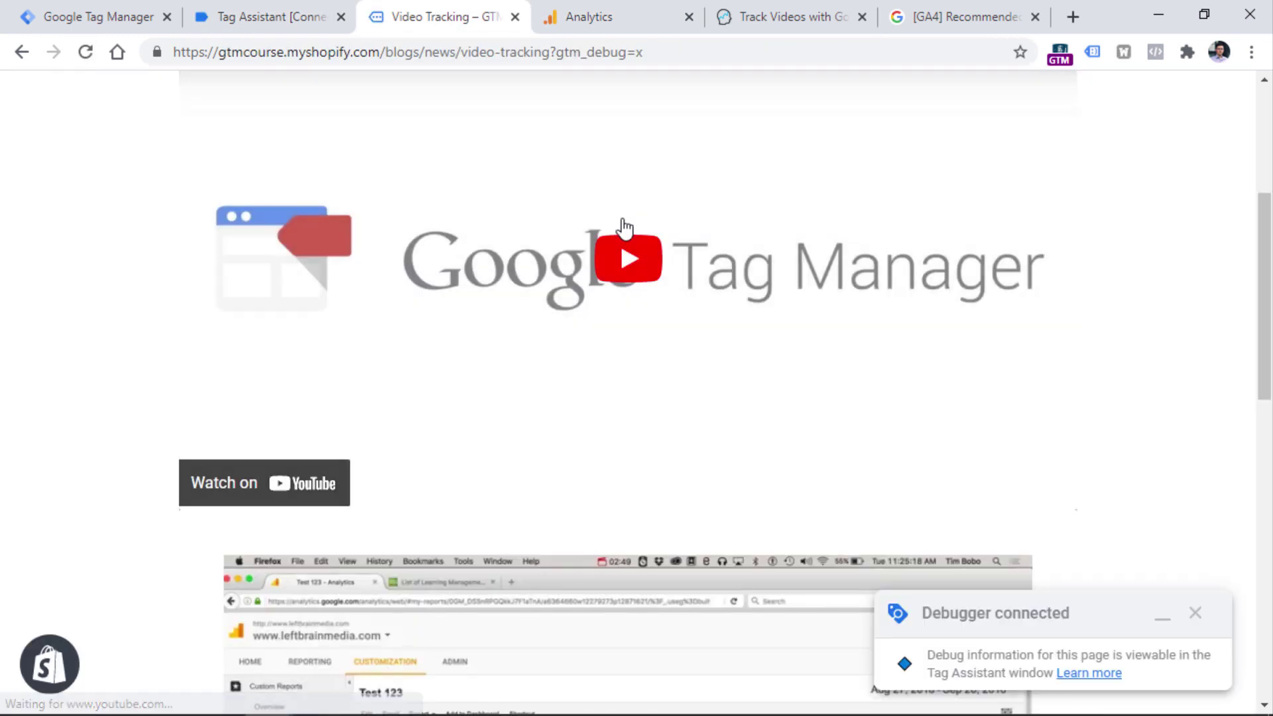
click(626, 238)
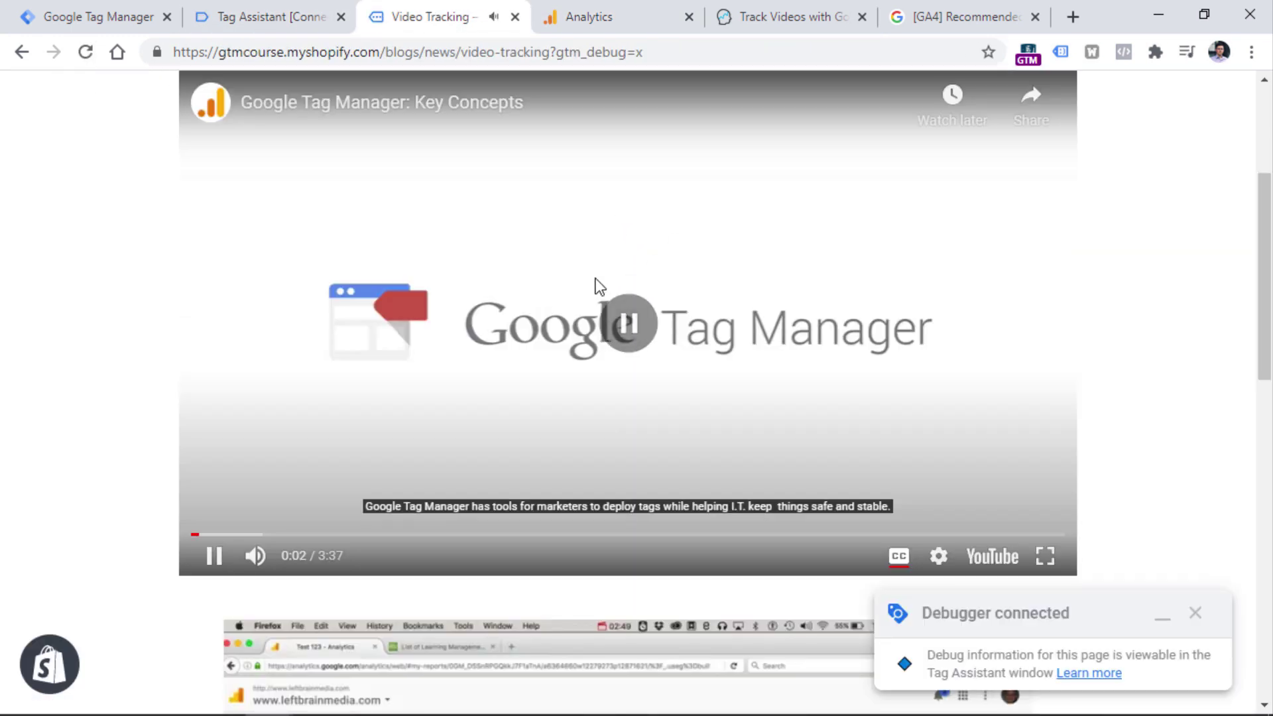
click(1056, 534)
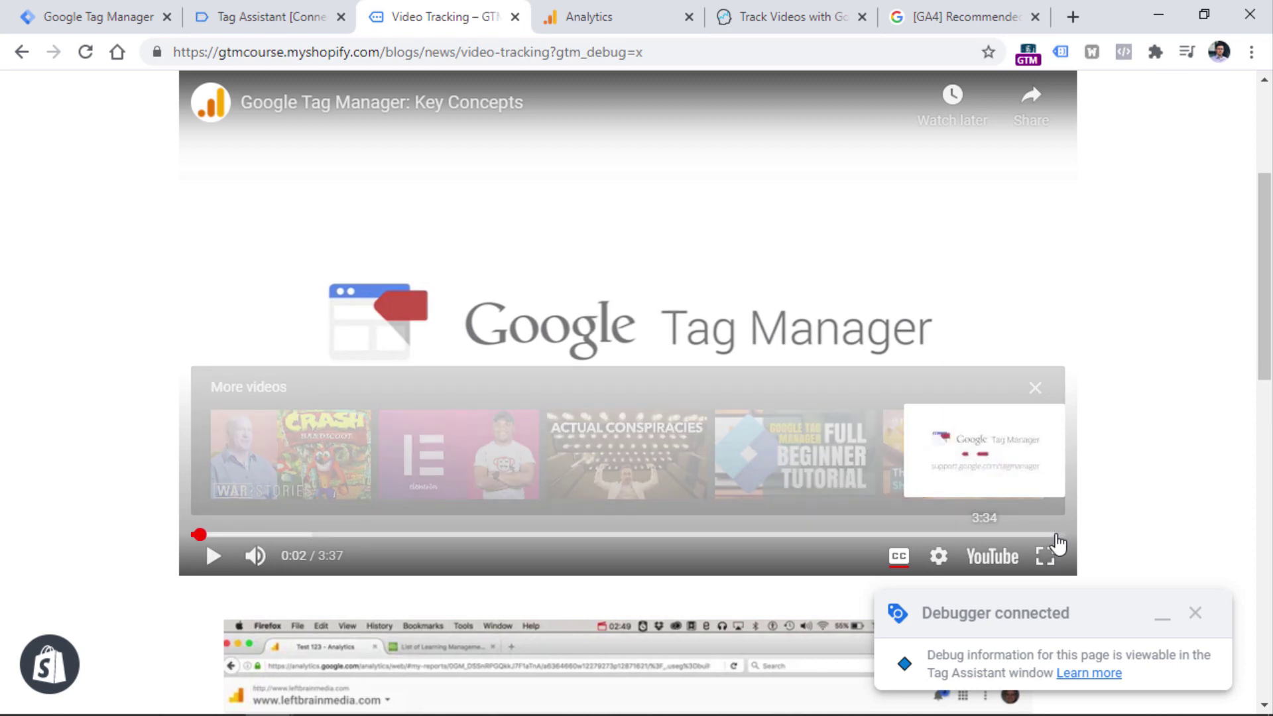
click(213, 556)
click(255, 556)
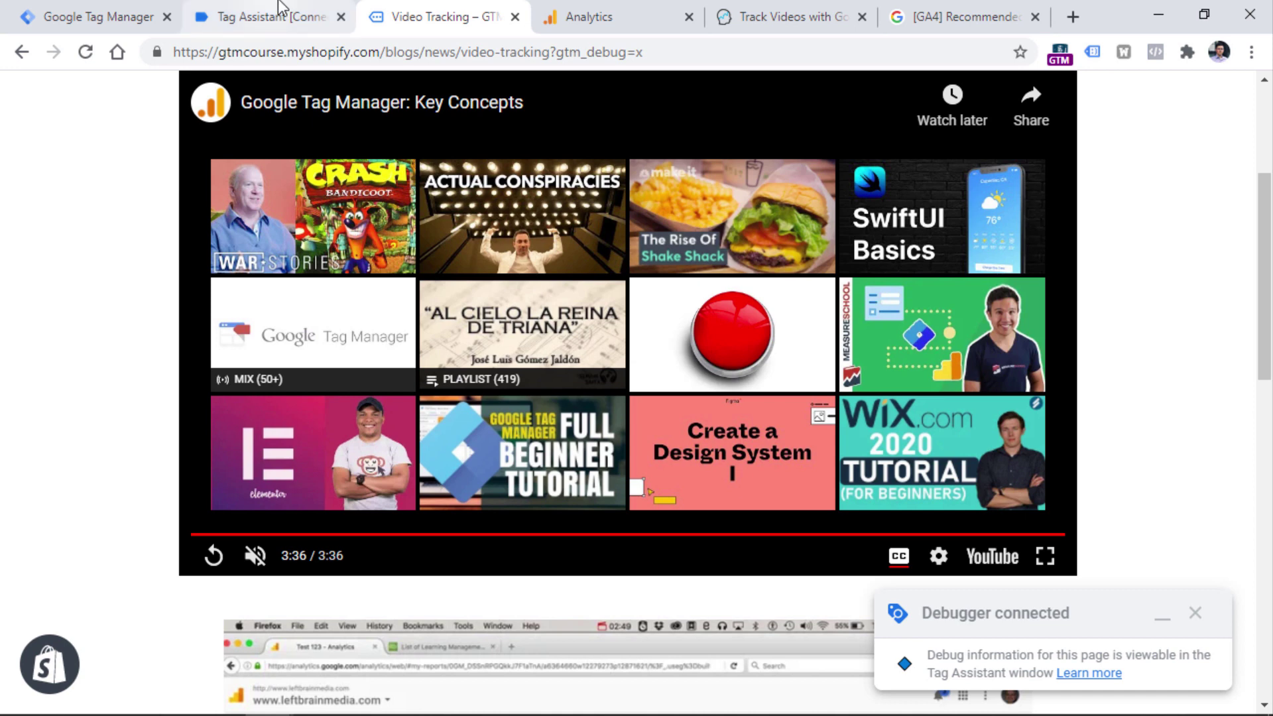
Inspect the Video Status value of the two newest YouTube Video events in Tag Assistant.
click(272, 15)
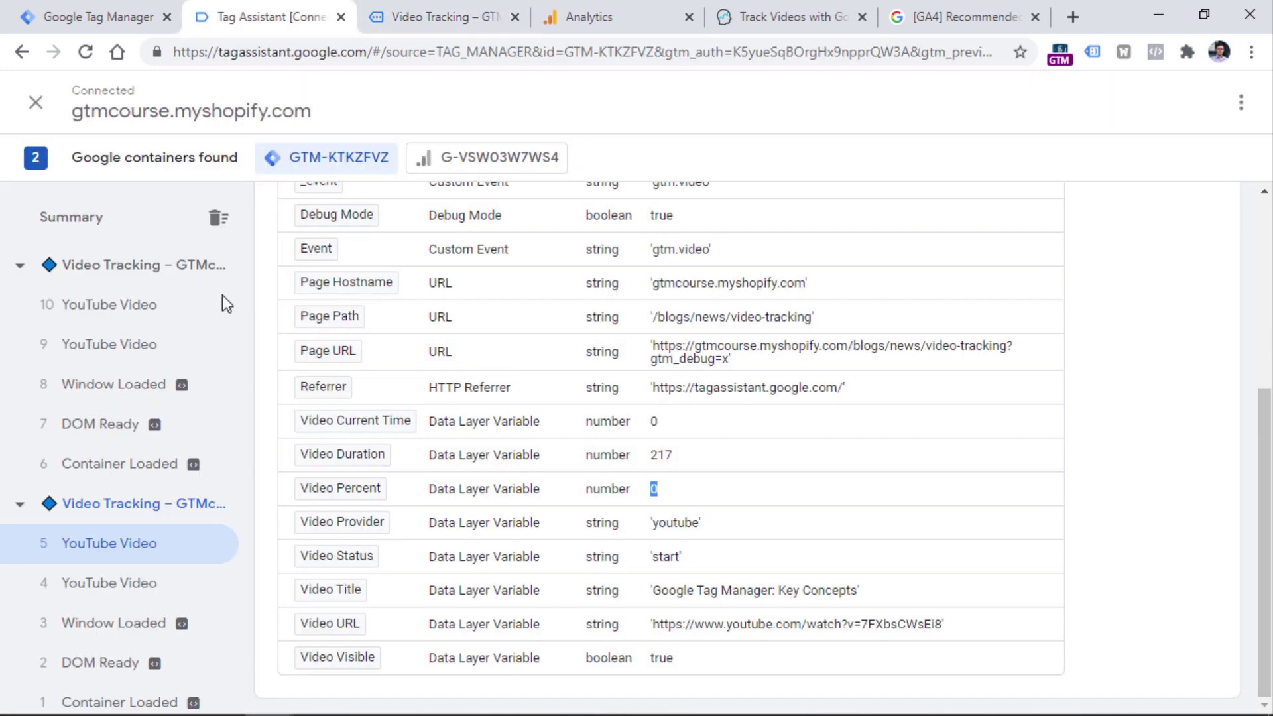
click(120, 355)
double_click(671, 560)
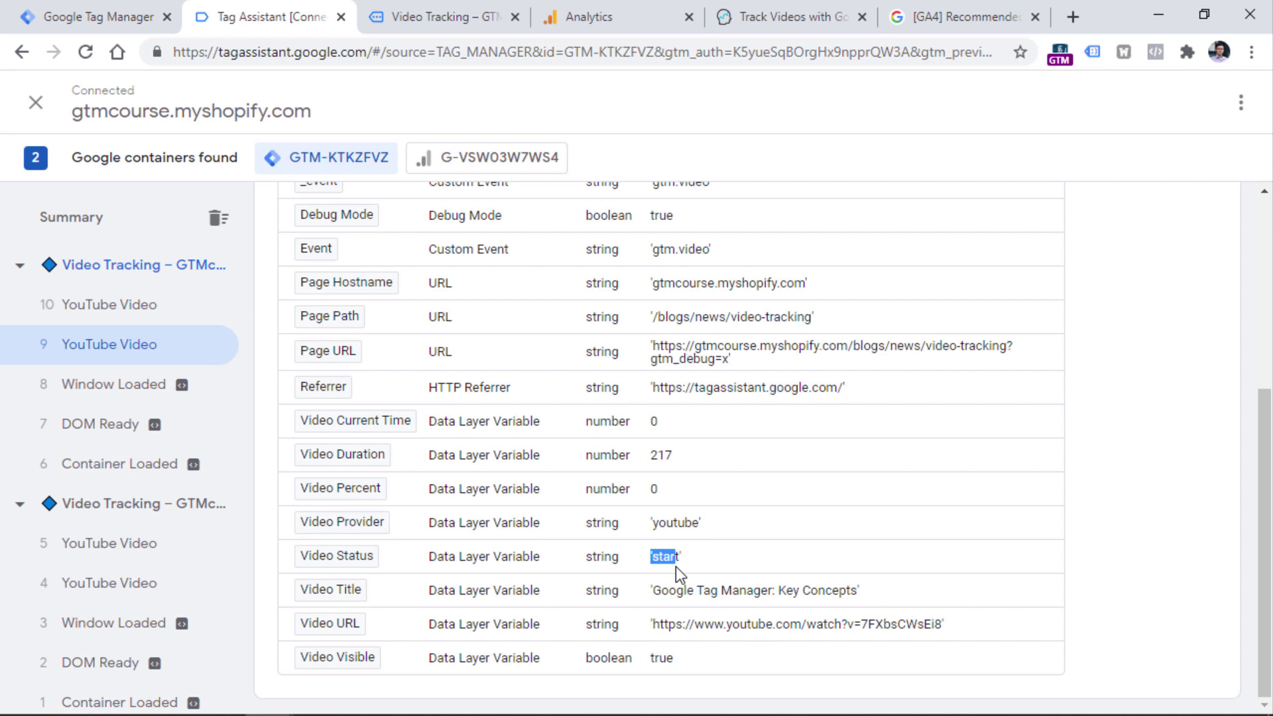
click(108, 312)
double_click(682, 559)
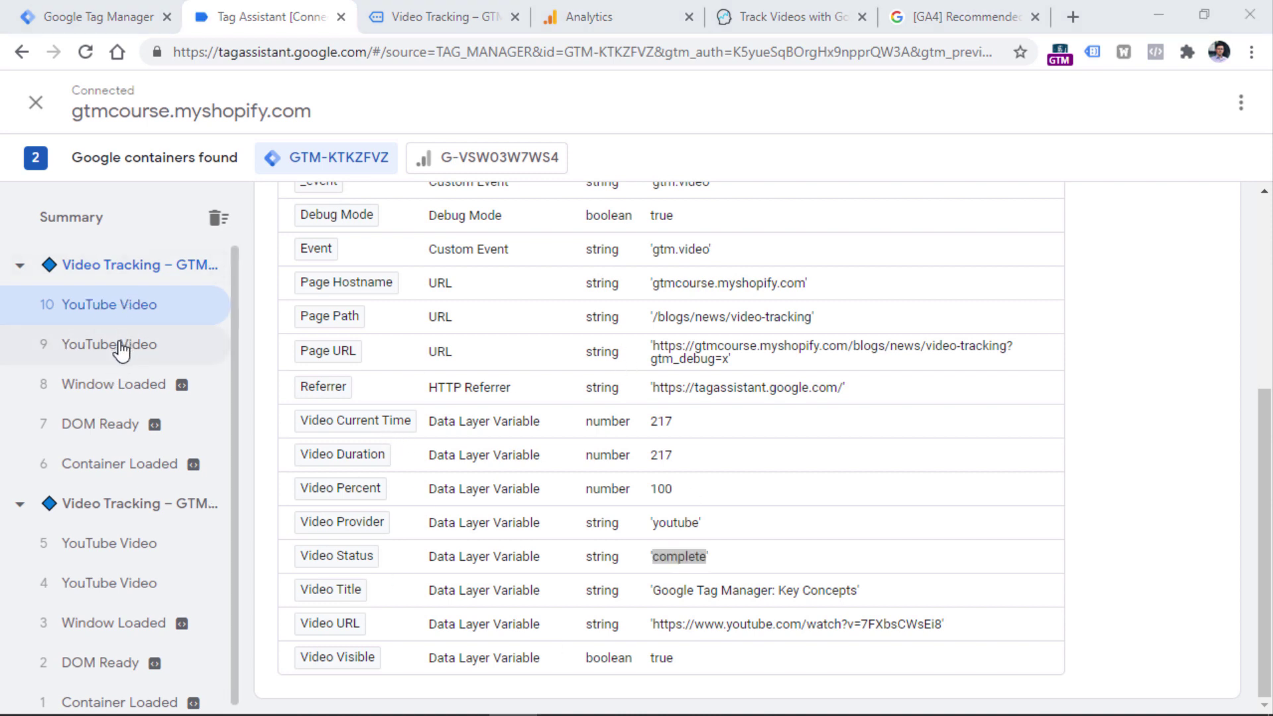
Create a new tag of type Google Analytics: GA4 Event in Google Tag Manager.
click(99, 16)
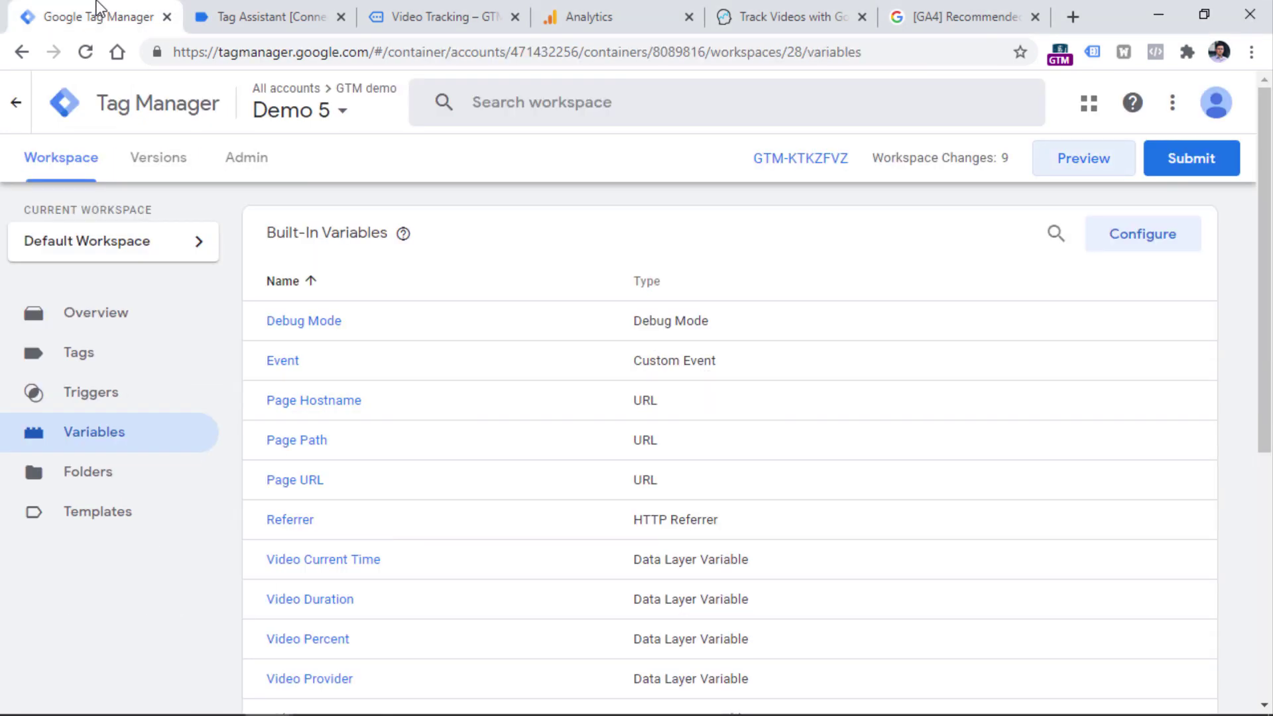
click(88, 360)
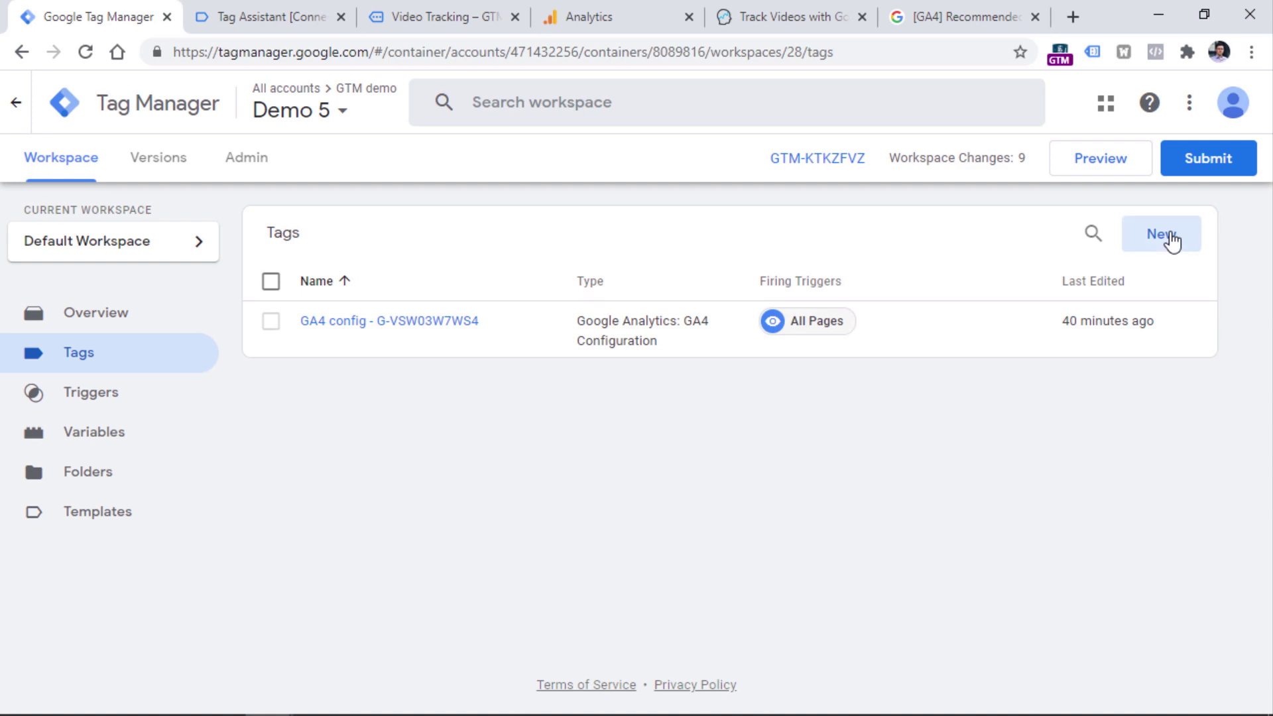
click(1171, 240)
click(401, 286)
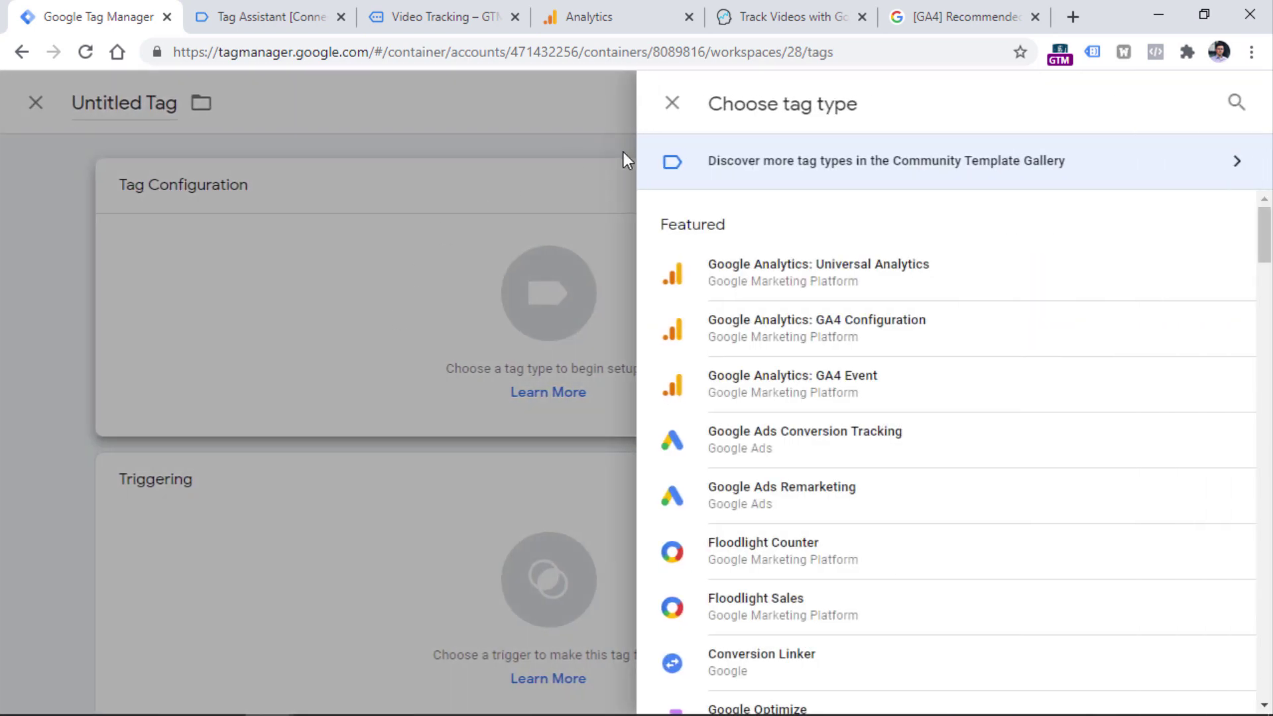
click(795, 386)
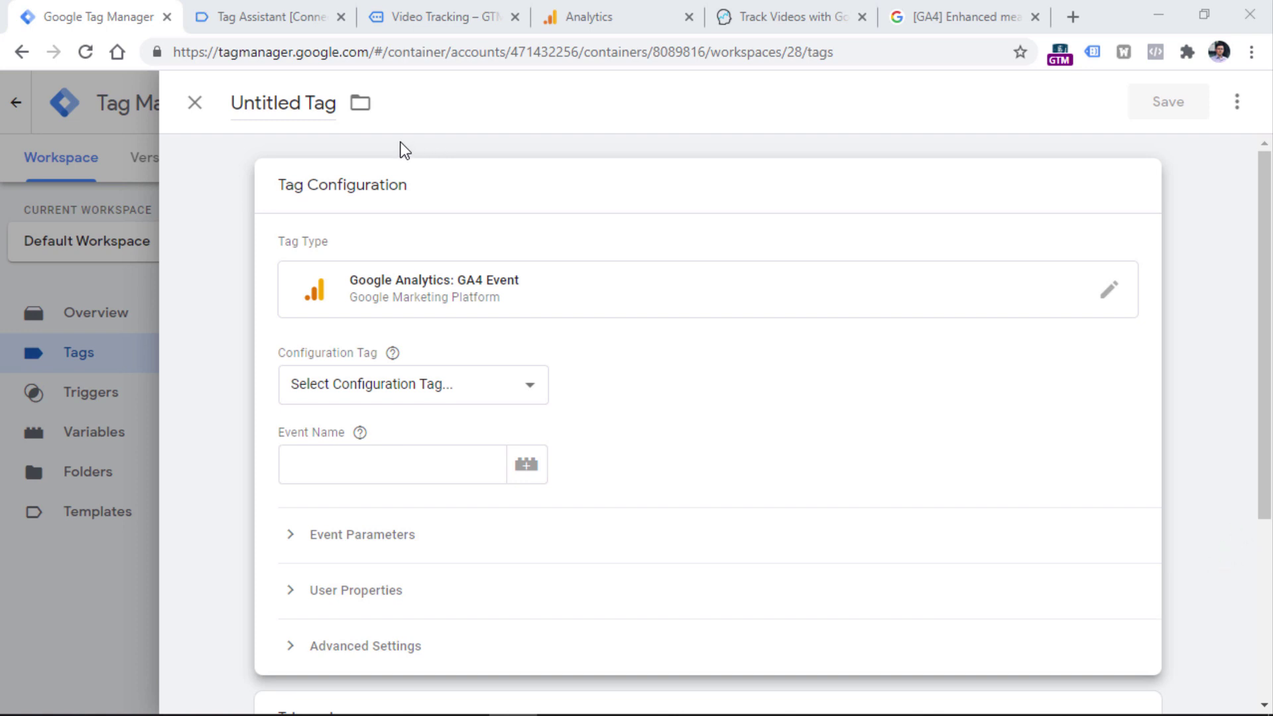
Look up the video engagement event names in the GA4 Enhanced measurement help article.
click(964, 19)
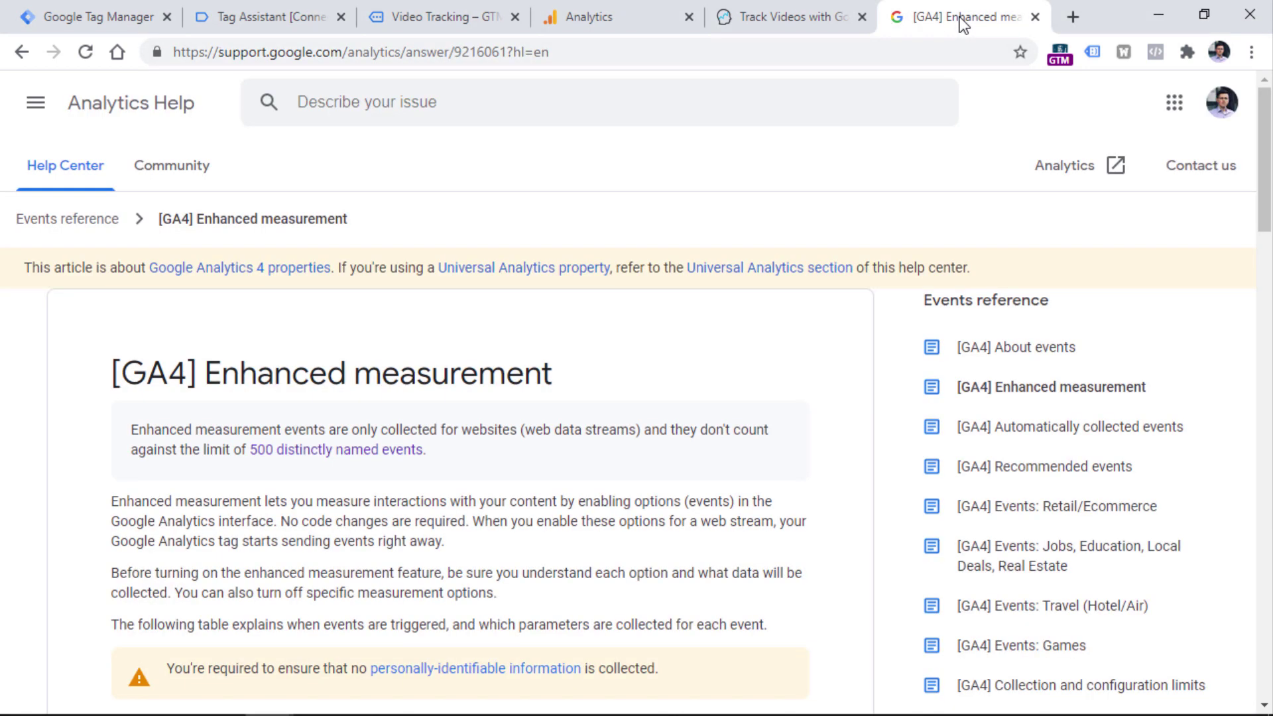
scroll(575, 358, down, 5)
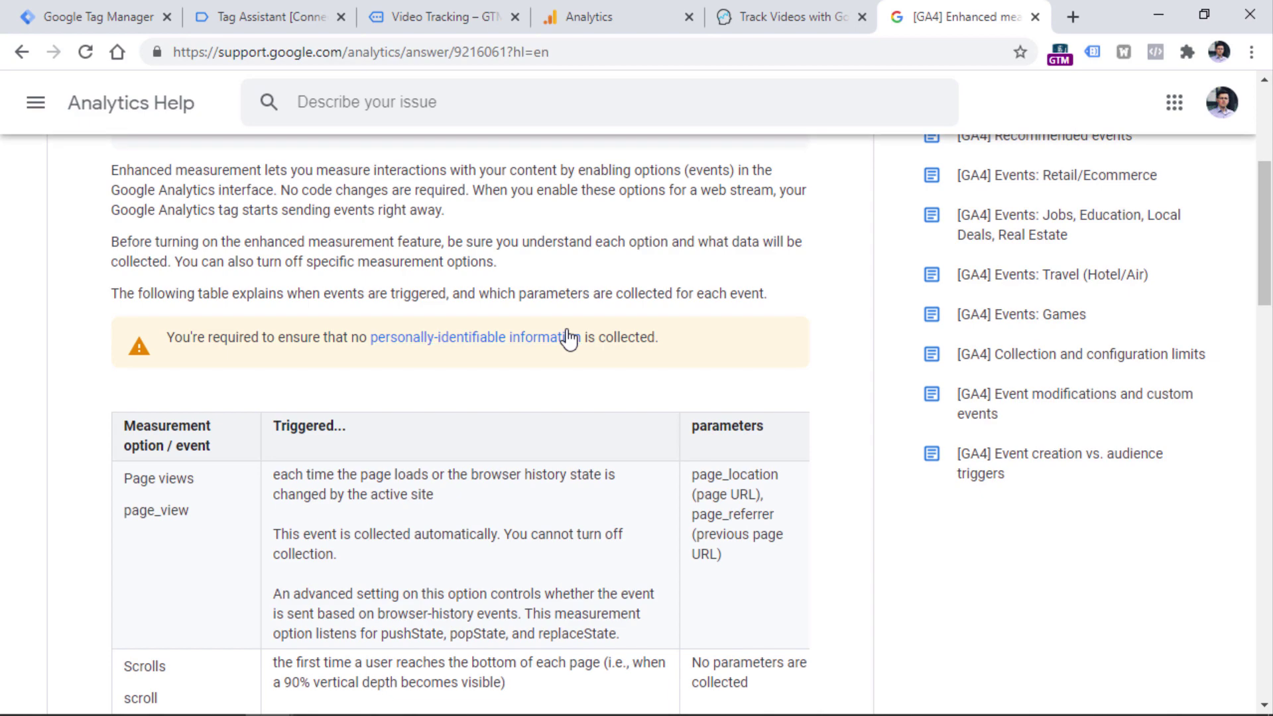
scroll(394, 269, up, 5)
scroll(367, 284, down, 15)
scroll(368, 284, down, 5)
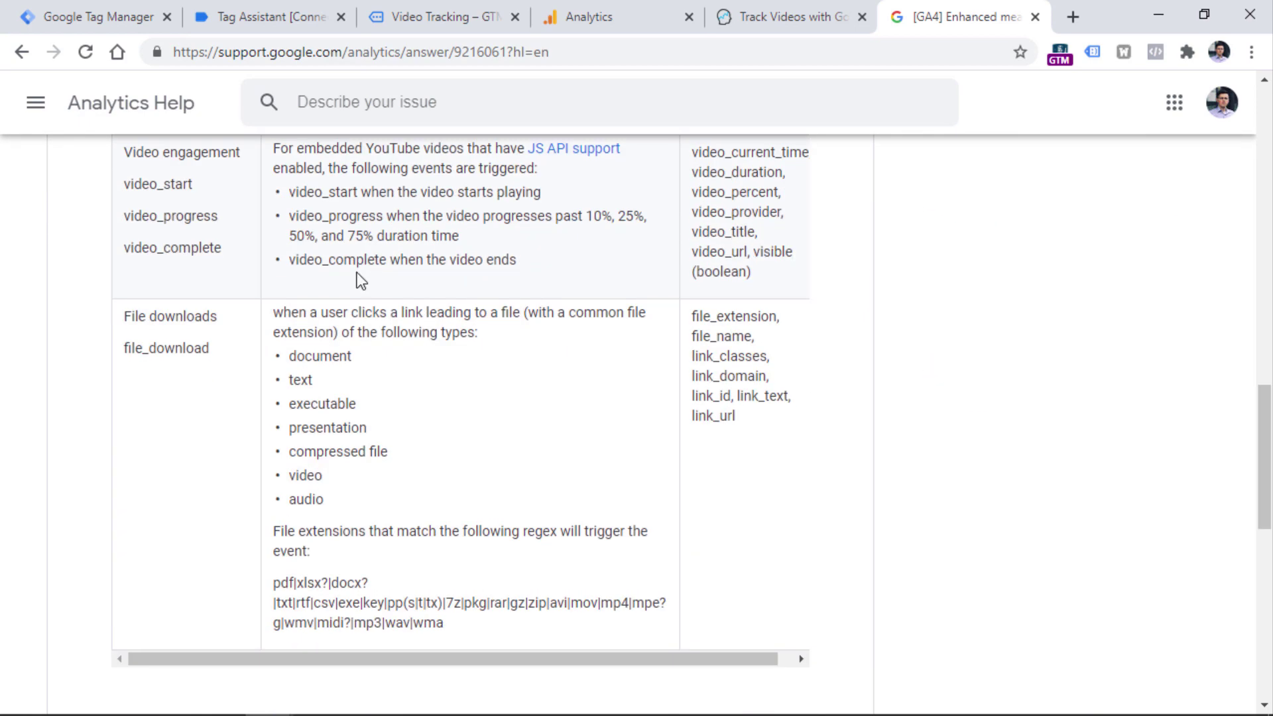
scroll(145, 565, up, 5)
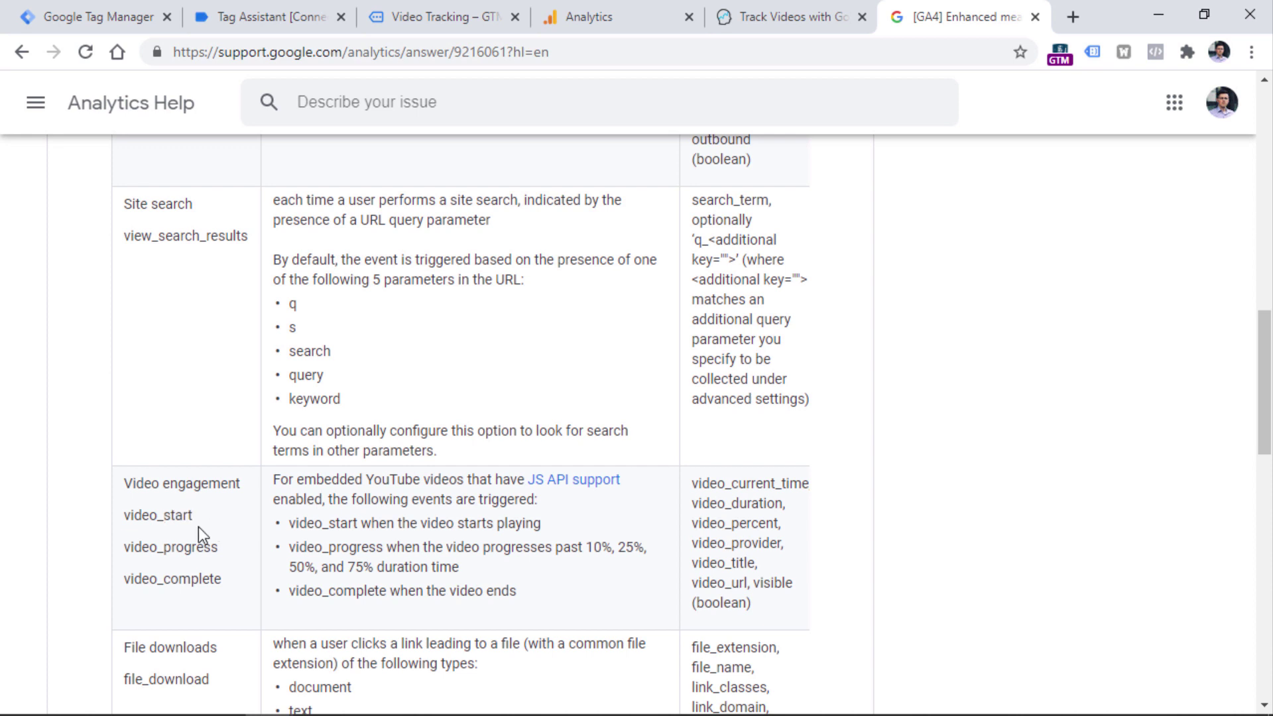
drag(137, 584, 228, 585)
click(218, 591)
Set the new tag's event name to video_{{Video Status}}, inserting the built-in Video Status variable after the prefix.
click(94, 10)
click(369, 470)
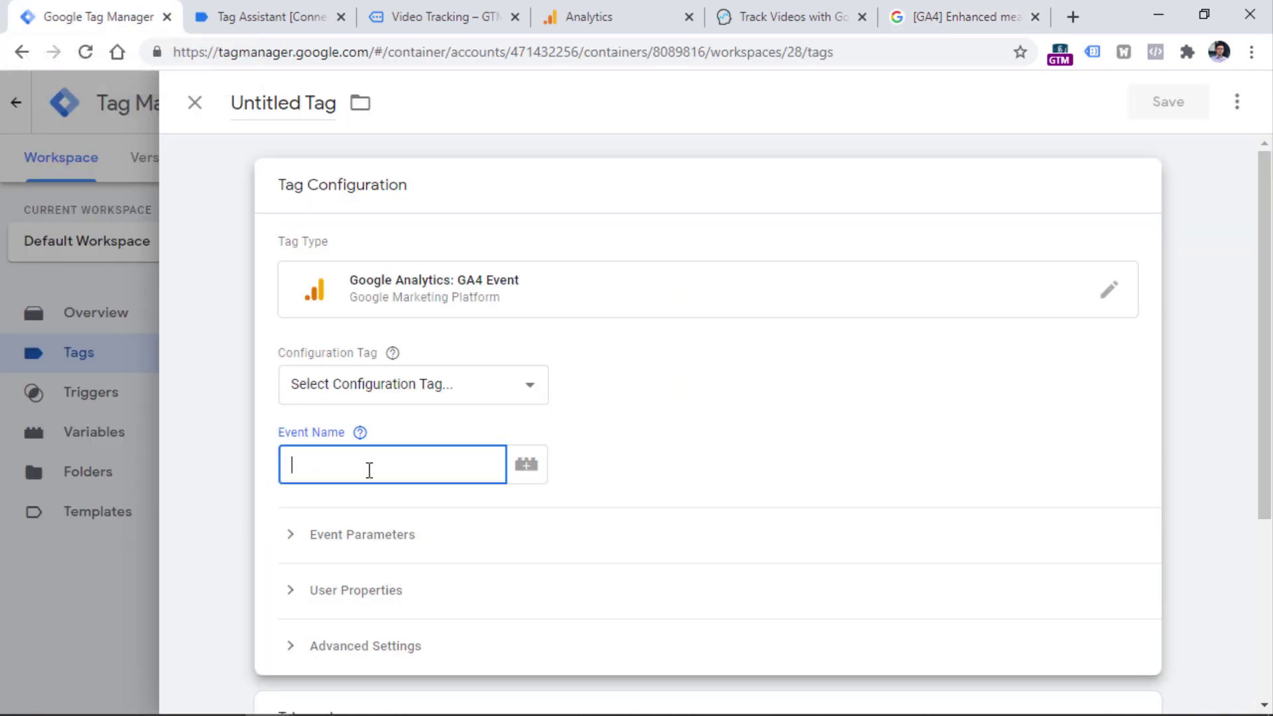
text(video_)
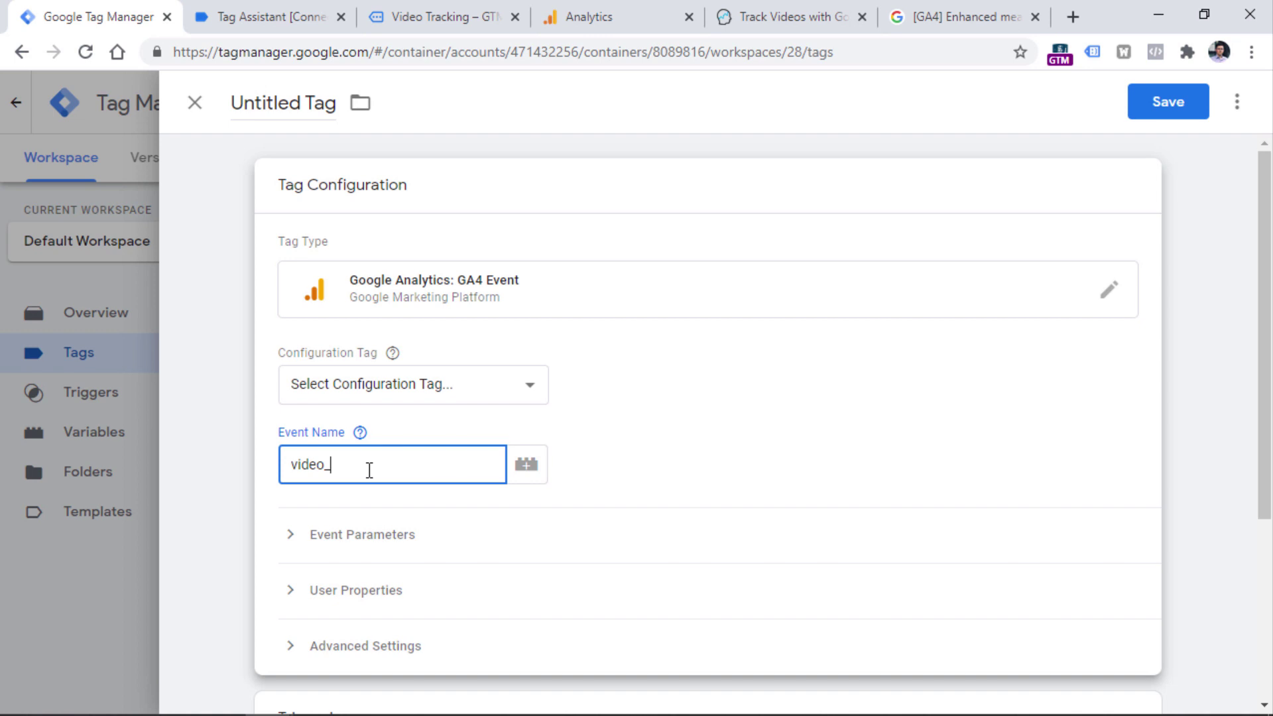
key(ctrl+shift+Tab)
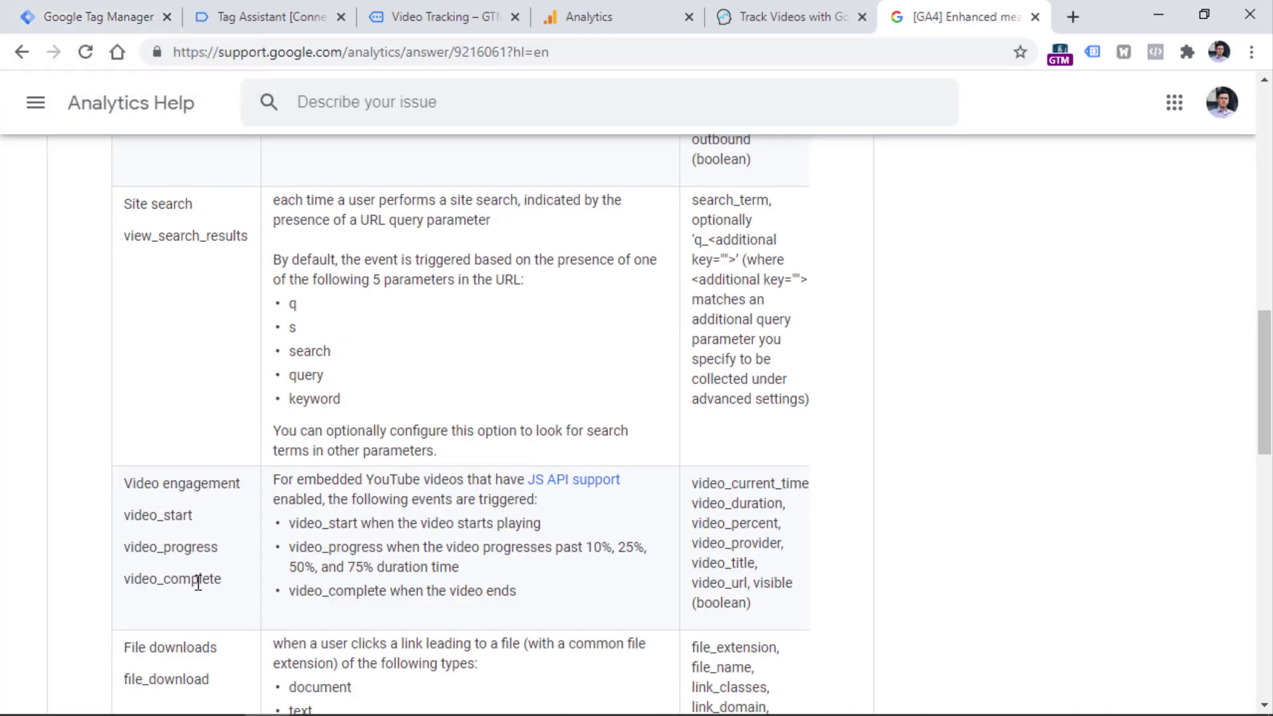
key(ctrl+2)
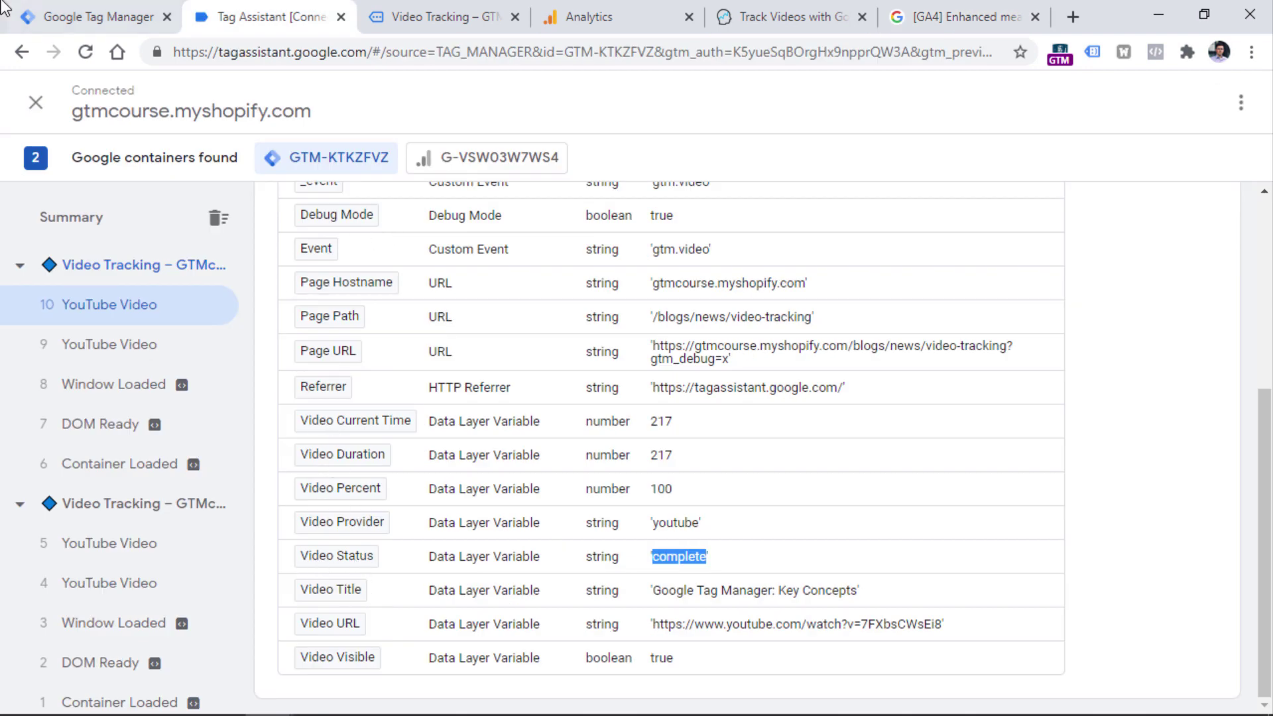
key(ctrl+1)
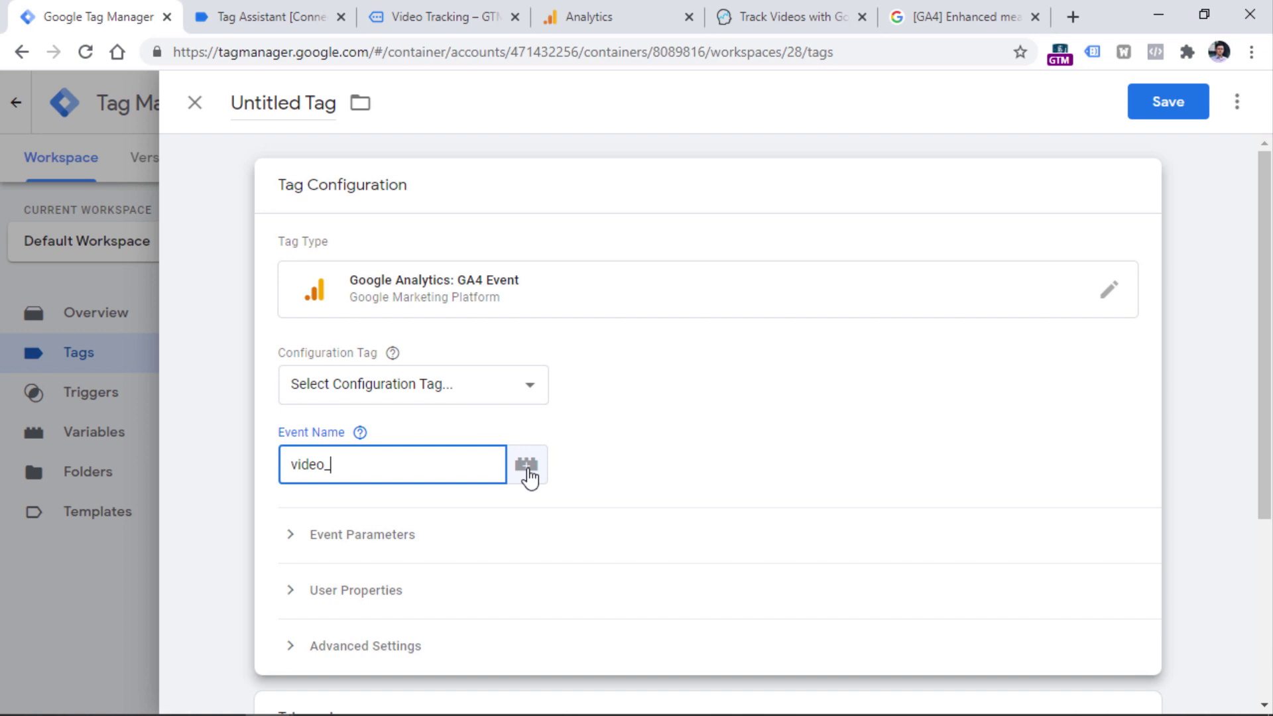
click(526, 466)
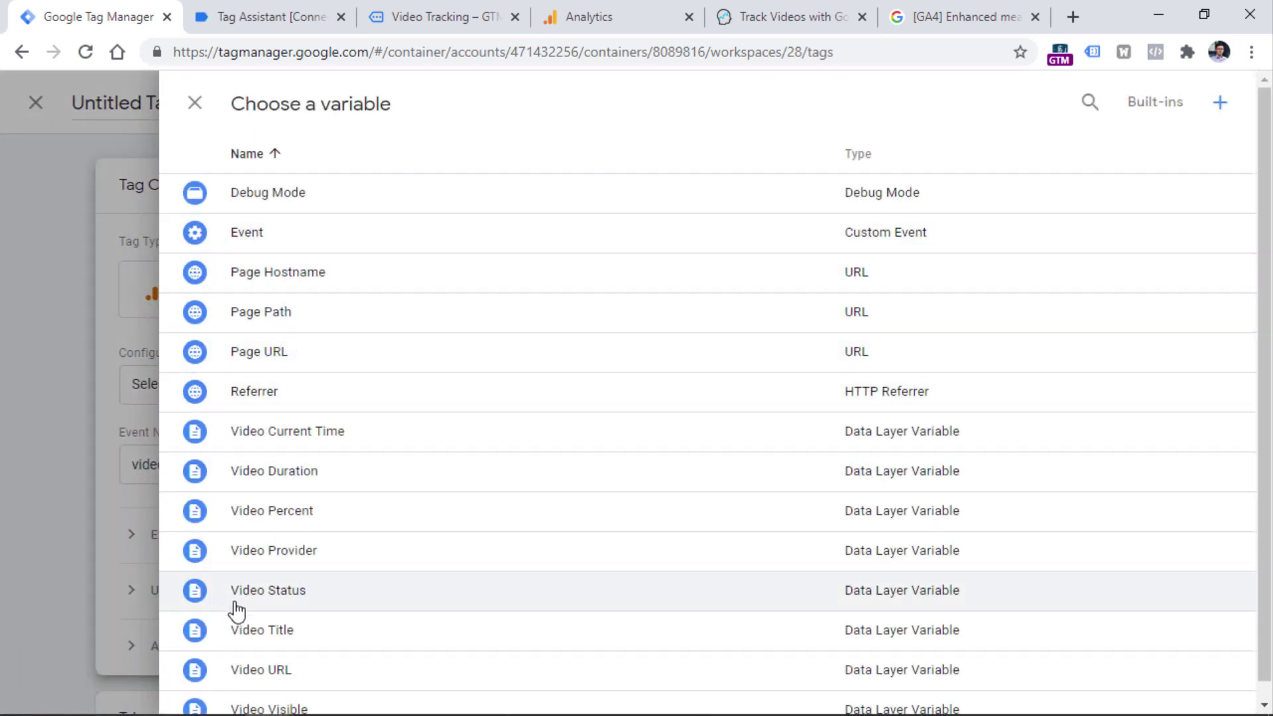
click(237, 597)
drag(293, 465, 332, 468)
click(440, 465)
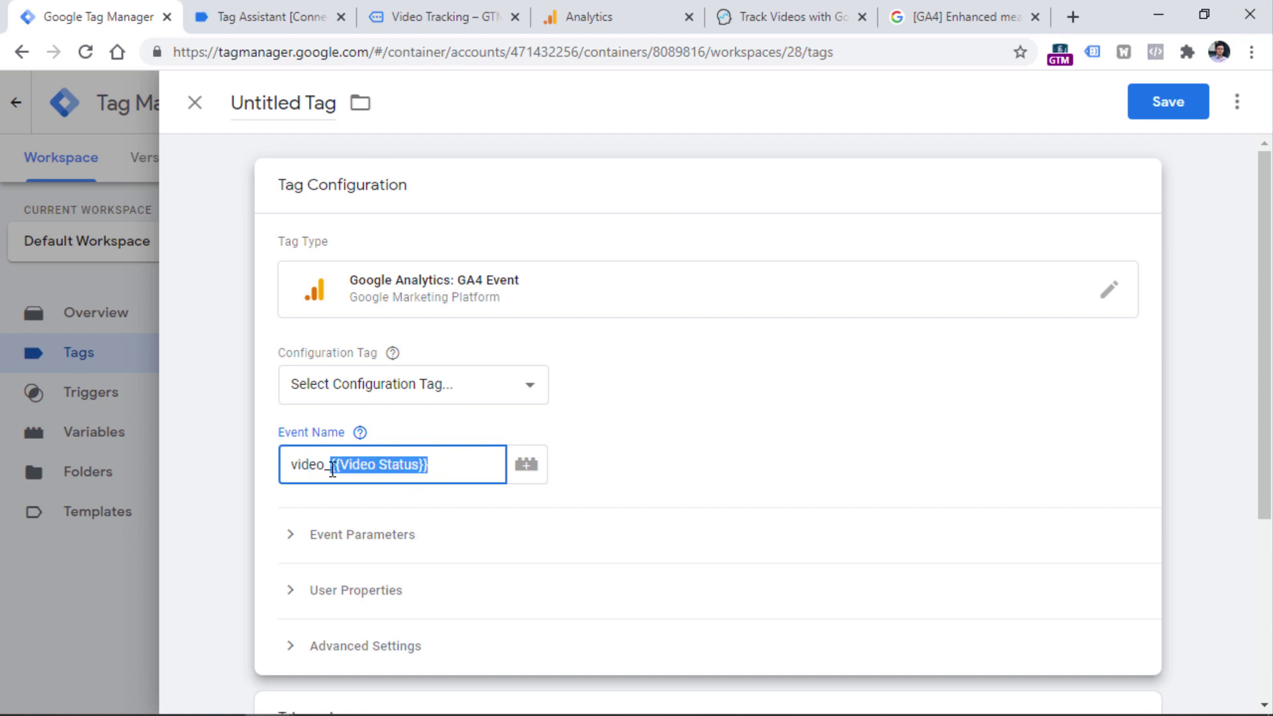
Compare the Video Status value in Tag Assistant with the video event names in the help article, and return to the tag.
click(269, 20)
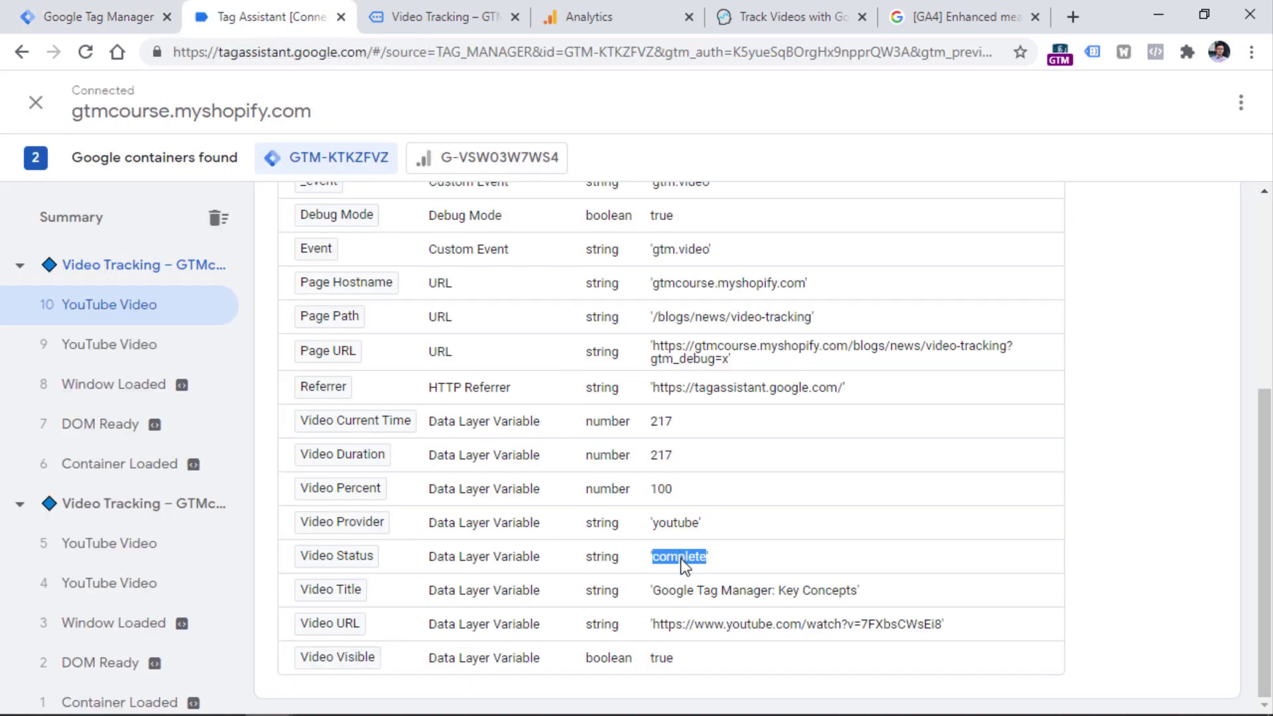
click(961, 17)
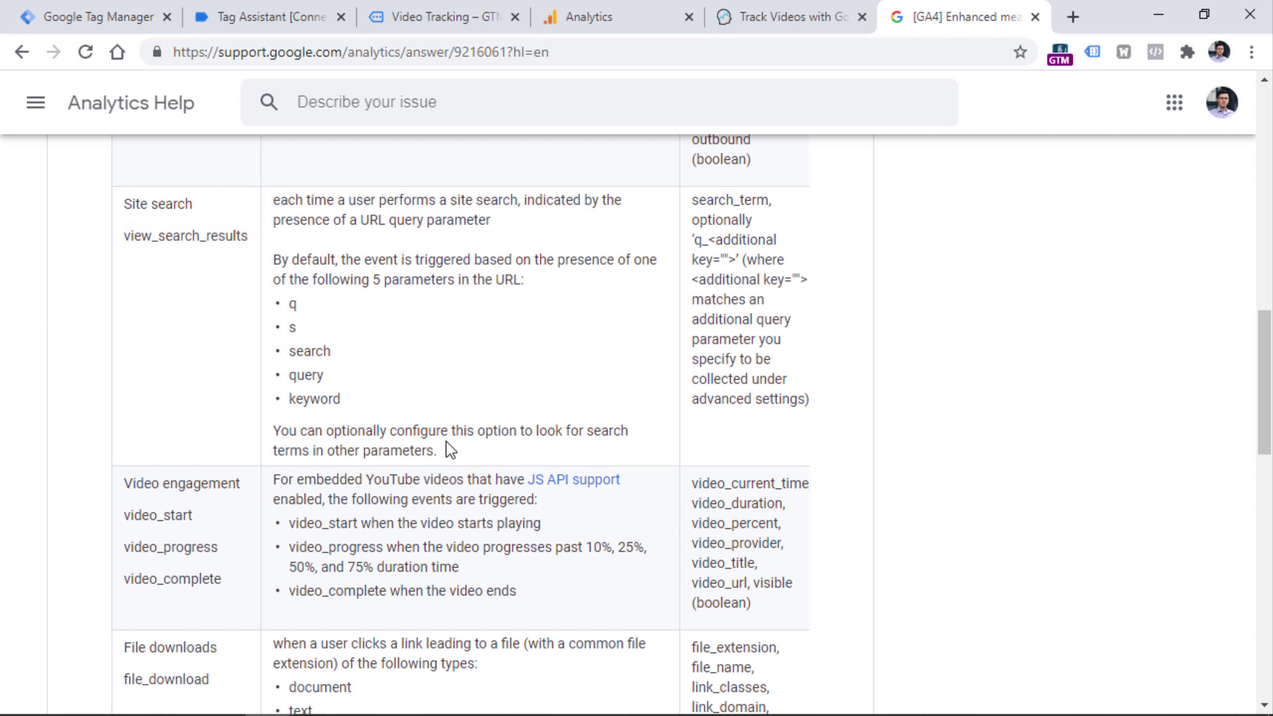
drag(200, 560, 117, 518)
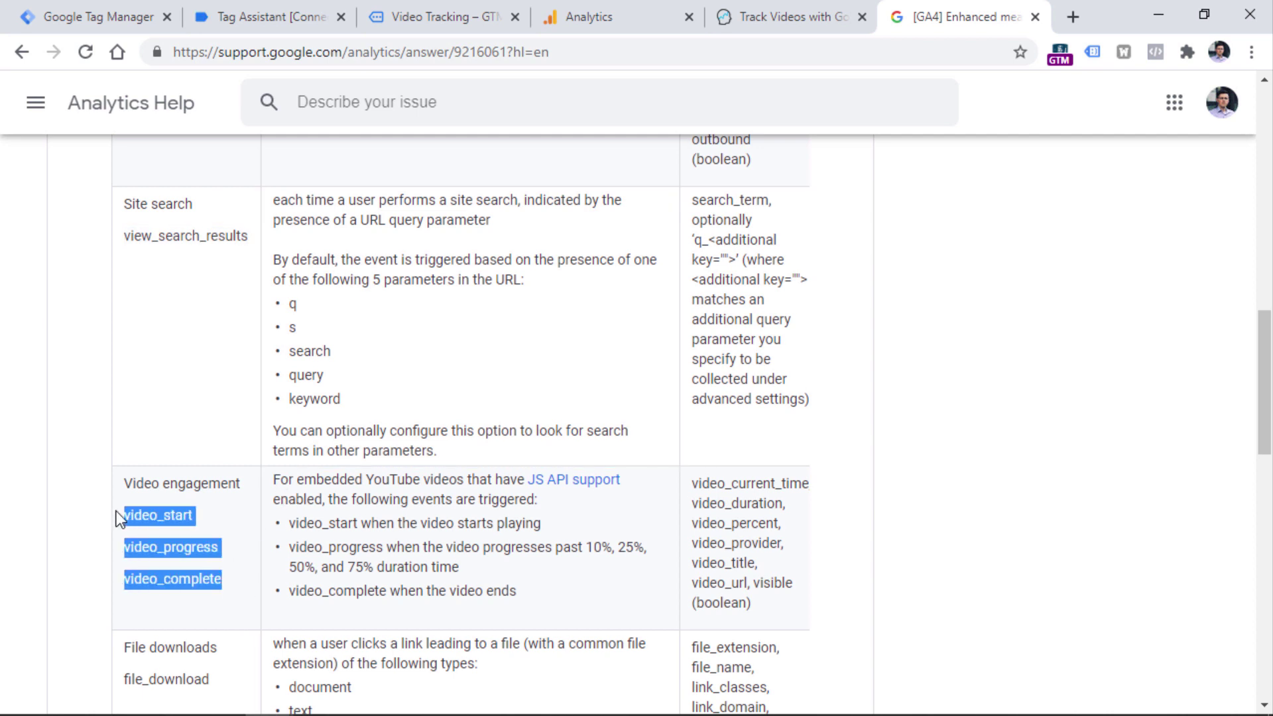
click(116, 3)
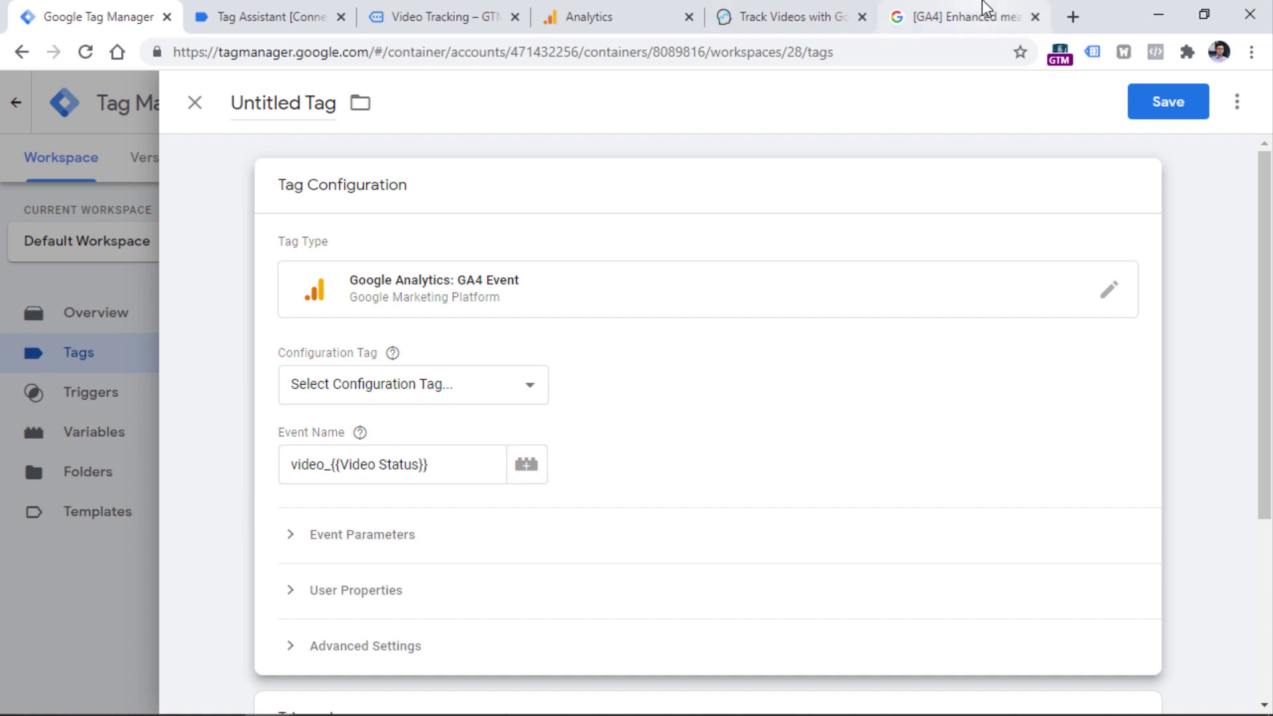
Review the parameters listed for video engagement events in the Enhanced measurement help article.
click(984, 12)
drag(694, 484, 797, 592)
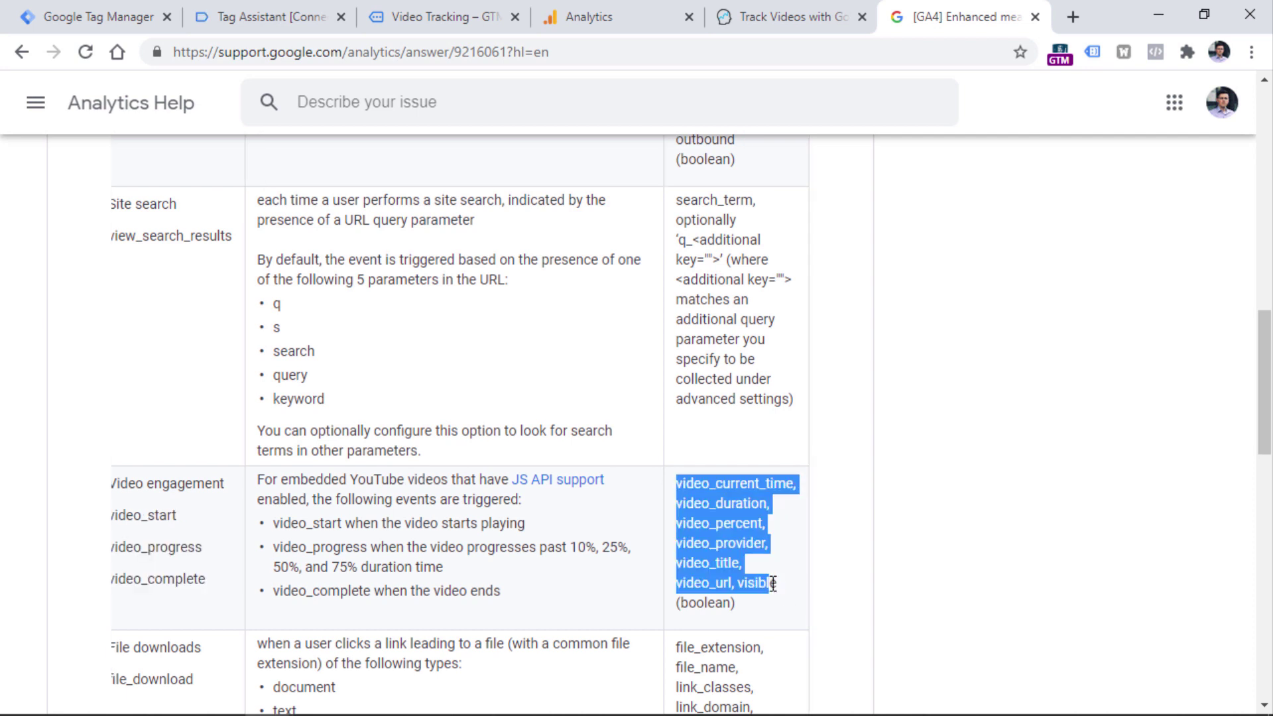
click(706, 488)
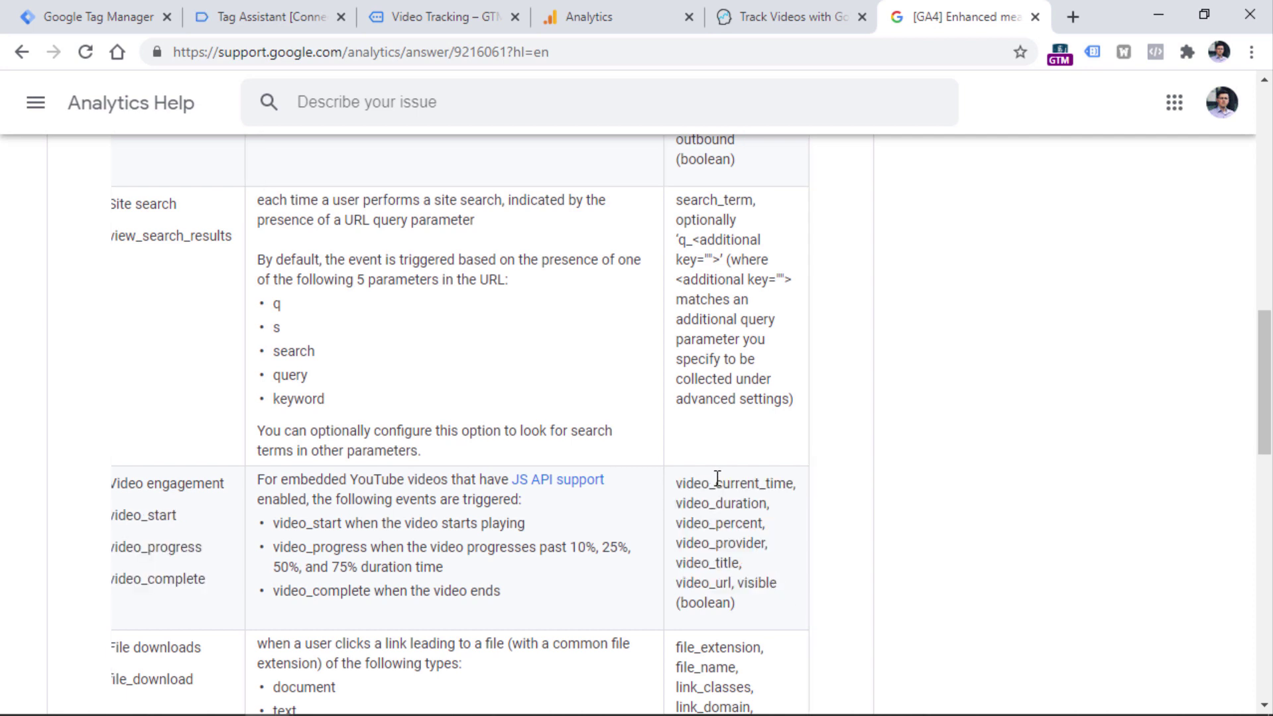
Add video_current_time from the help article as the tag's first event parameter name, with empty rows for five more parameters.
double_click(713, 483)
right_click(716, 484)
click(746, 501)
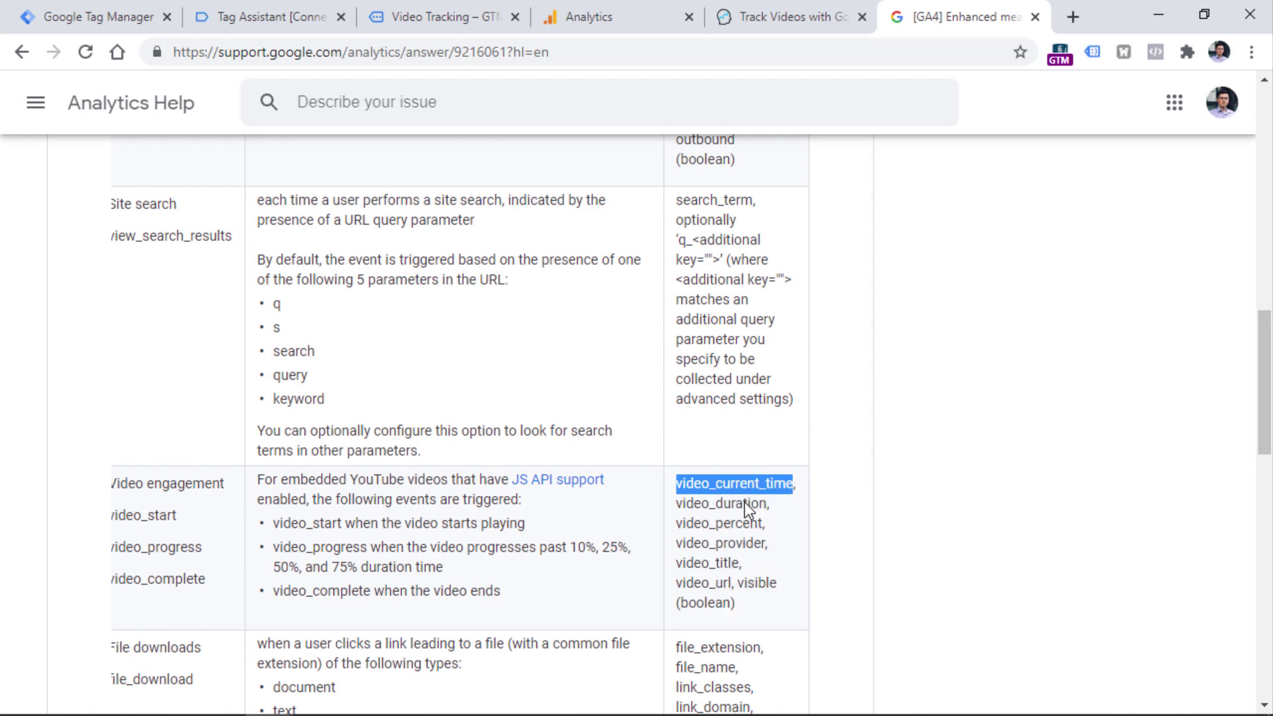
click(126, 19)
scroll(367, 420, down, 5)
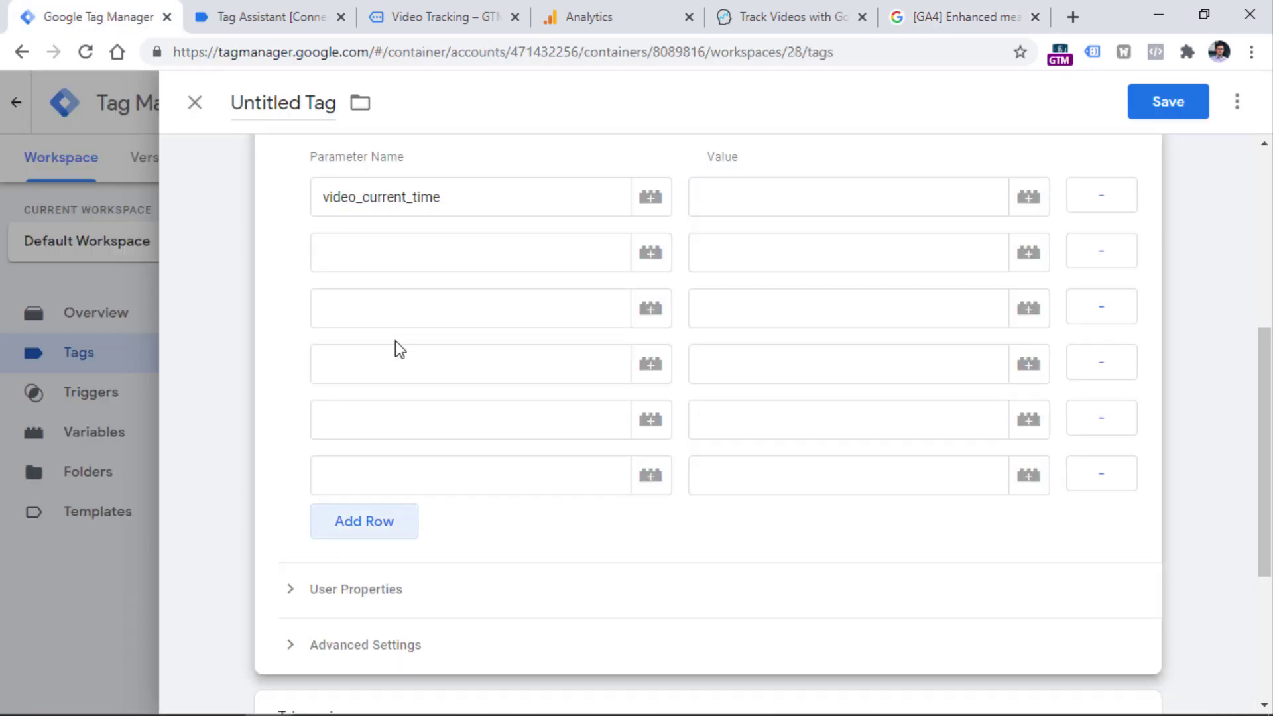
Enter video_duration and video_percent from the help article as the second and third event parameter names.
click(404, 234)
key(ctrl+v)
click(929, 17)
double_click(748, 525)
key(ctrl+c)
click(78, 12)
click(369, 311)
key(ctrl+v)
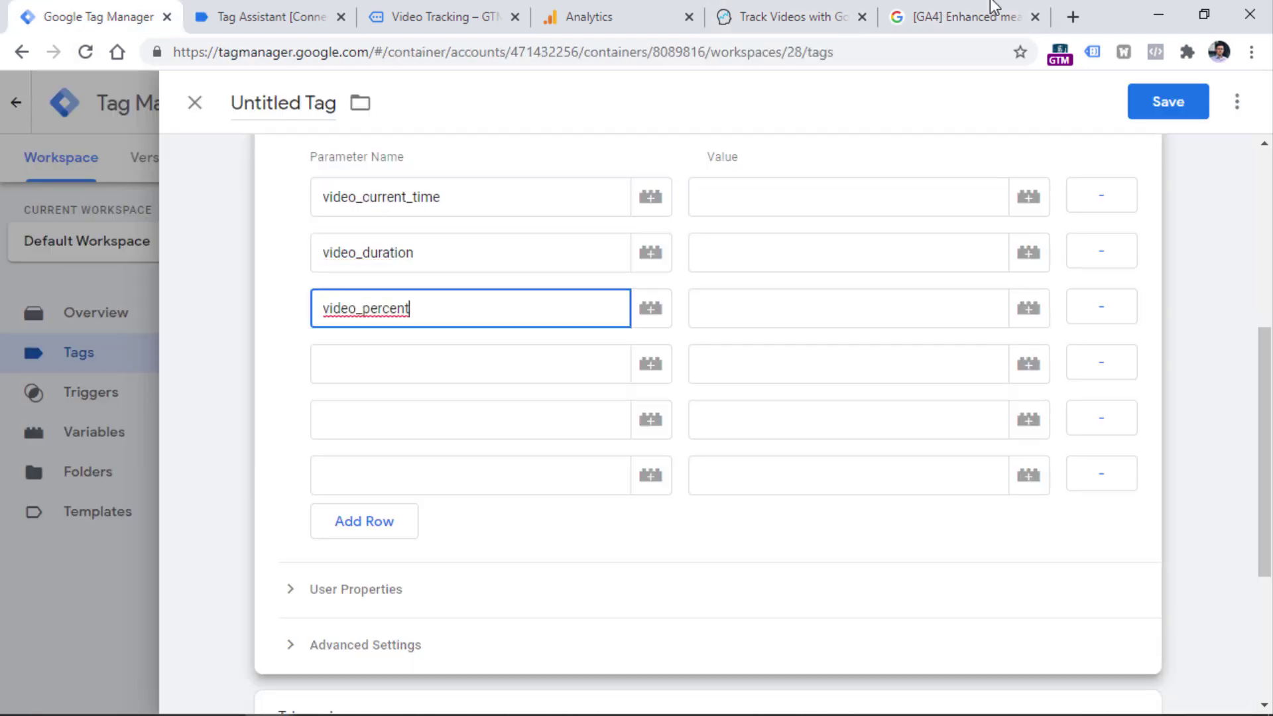
Fill the remaining event parameter names with video_provider, video_title and video_url from the help article.
click(992, 17)
double_click(705, 545)
click(78, 12)
key(ctrl+v)
click(962, 17)
double_click(709, 562)
click(79, 12)
key(ctrl+v)
click(961, 17)
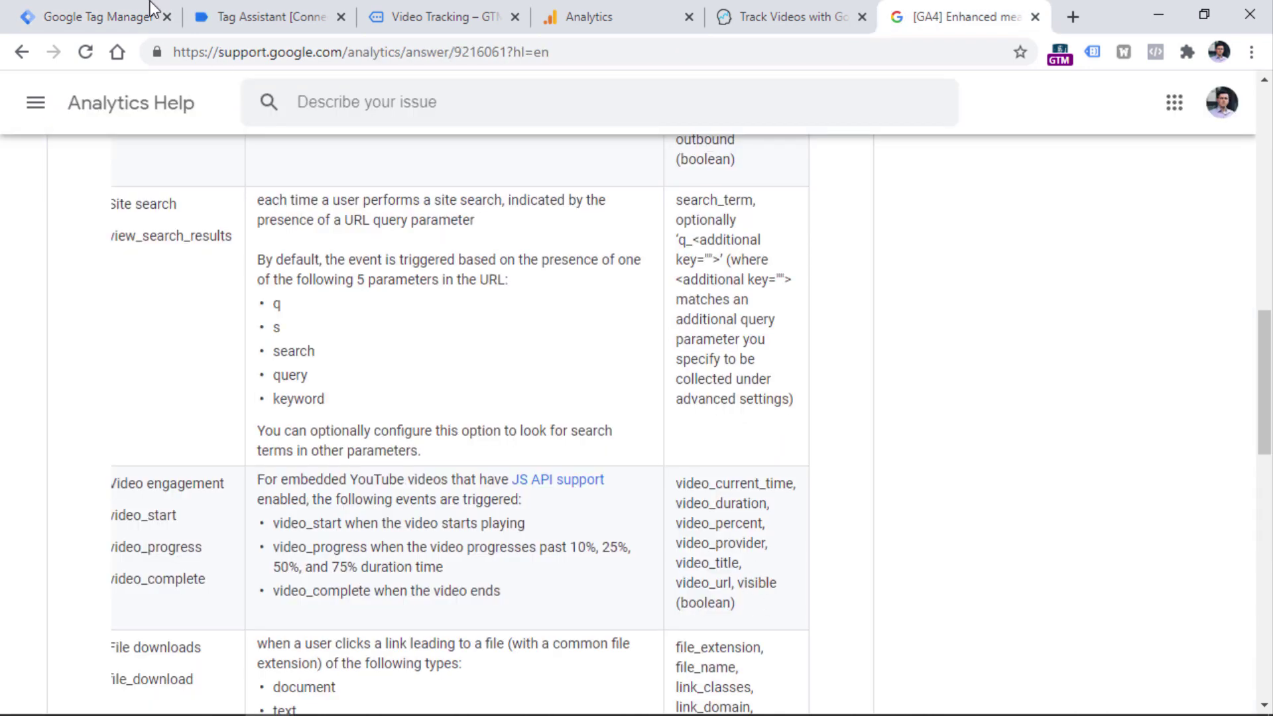
click(78, 12)
key(ctrl+v)
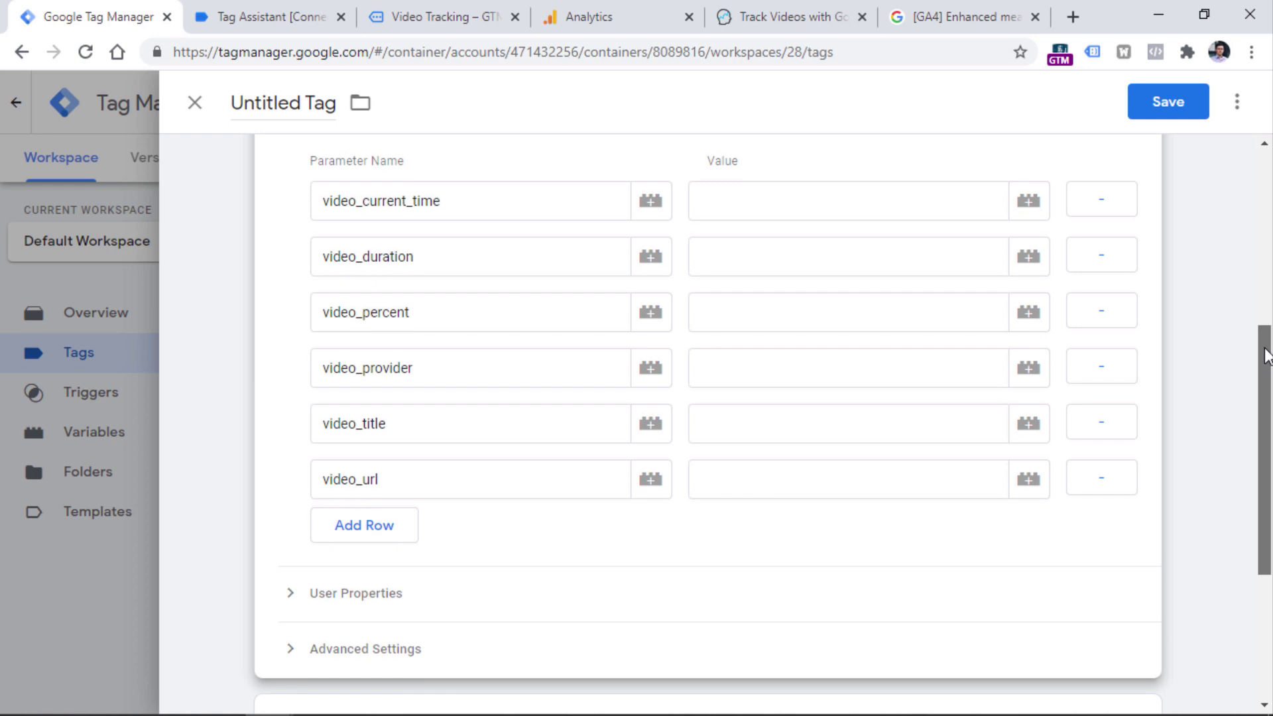
drag(1267, 355, 1266, 342)
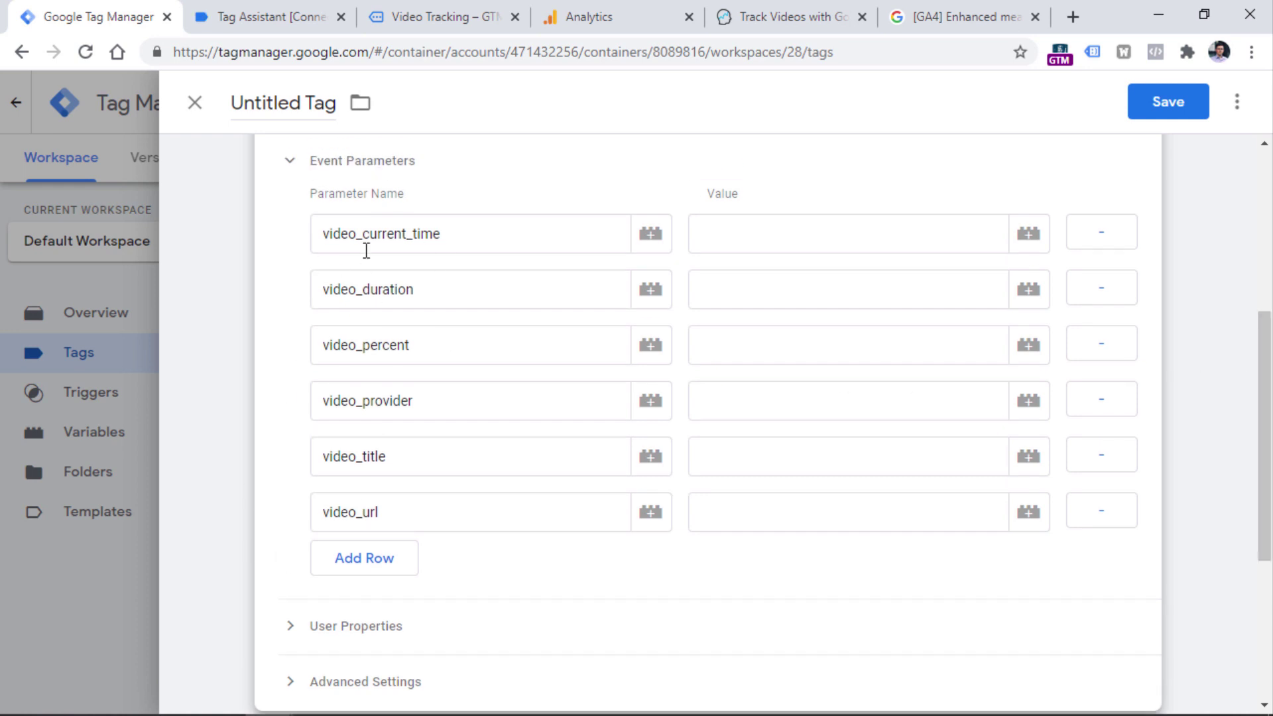
Compare the tag's event parameter names with the video engagement parameters listed in the Enhanced measurement help article.
click(907, 15)
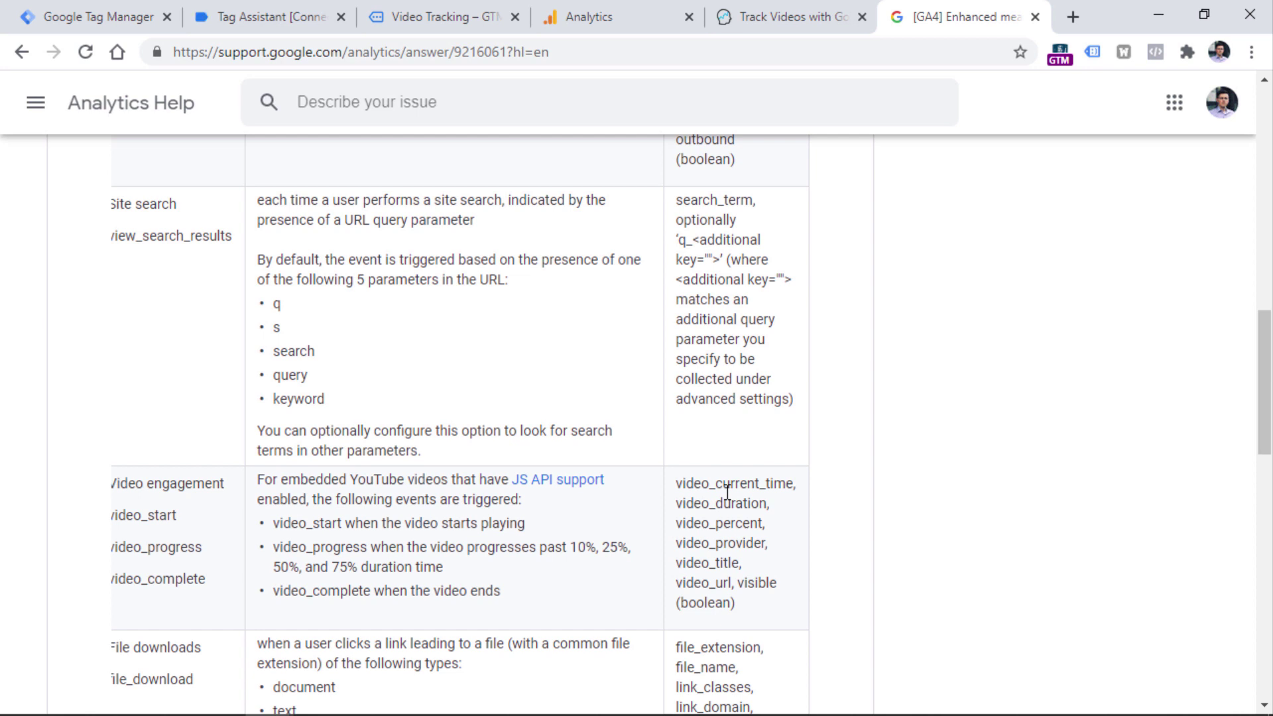
drag(676, 480, 736, 594)
click(624, 468)
click(100, 14)
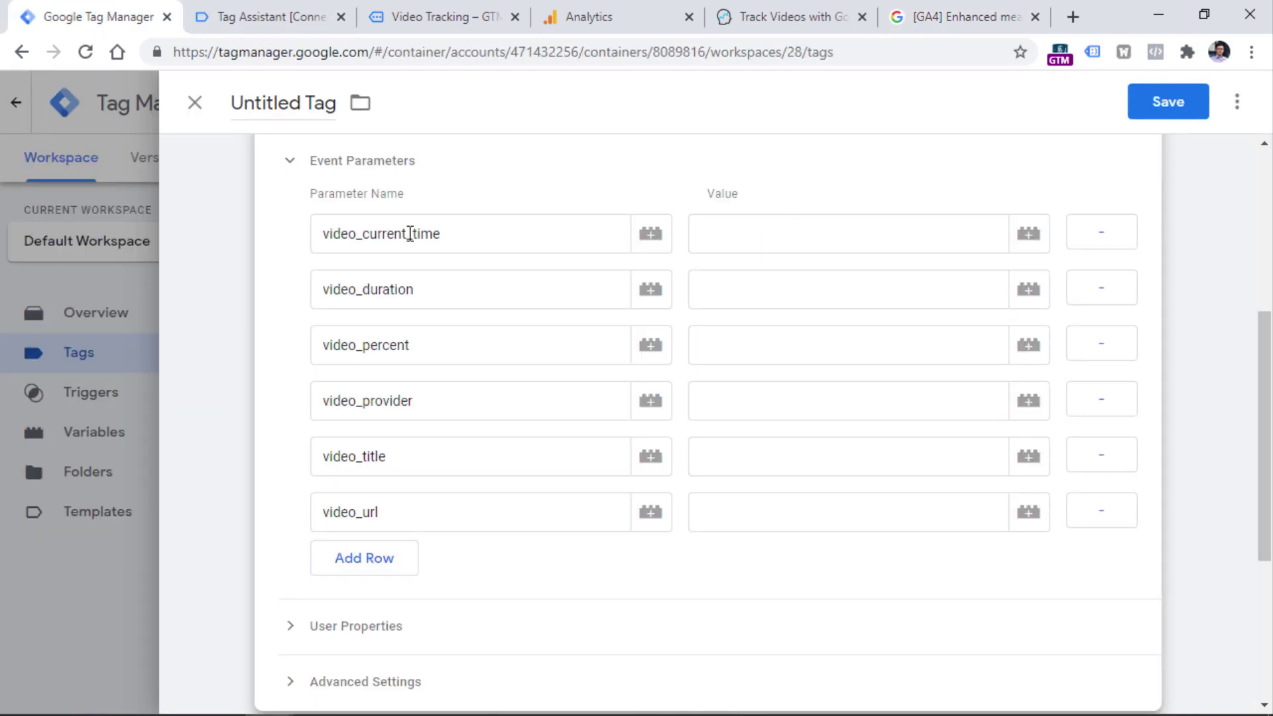
scroll(709, 239, up, 5)
scroll(796, 255, down, 5)
drag(504, 229, 322, 228)
drag(449, 293, 314, 294)
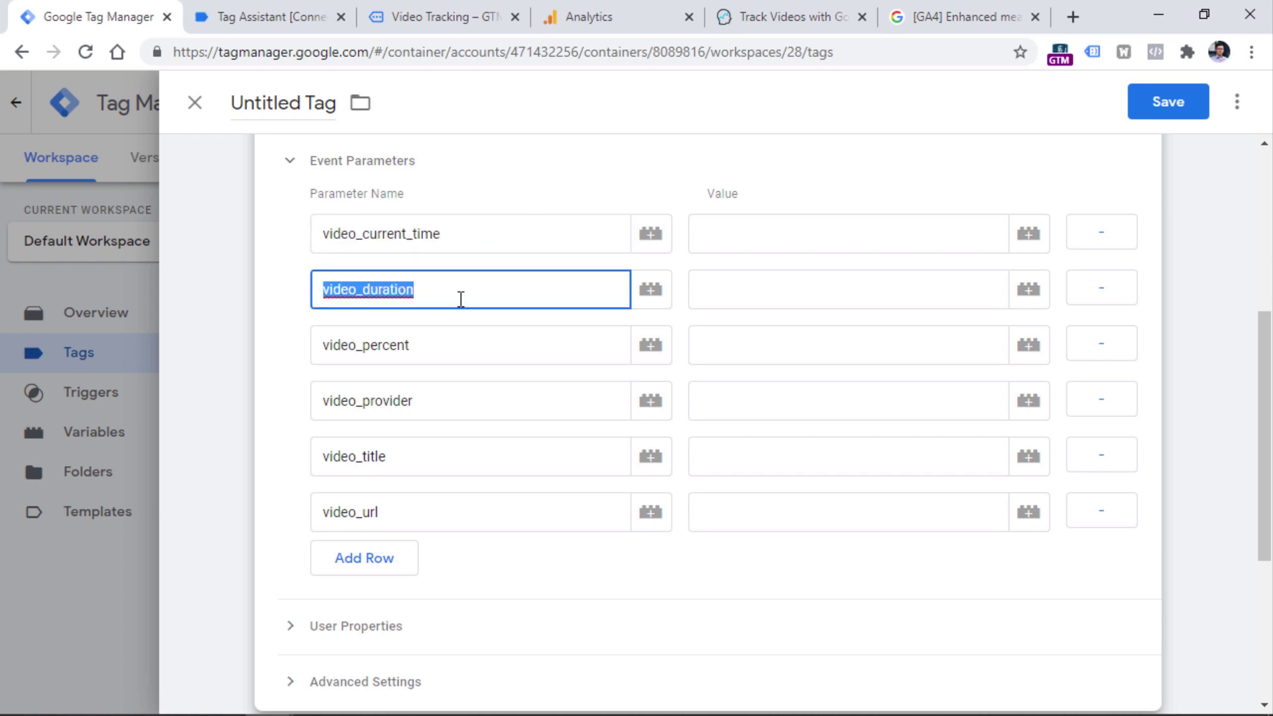
Set the values of video_current_time, video_duration and video_percent to {{Video Current Time}}, {{Video Duration}} and {{Video Percent}}.
click(841, 232)
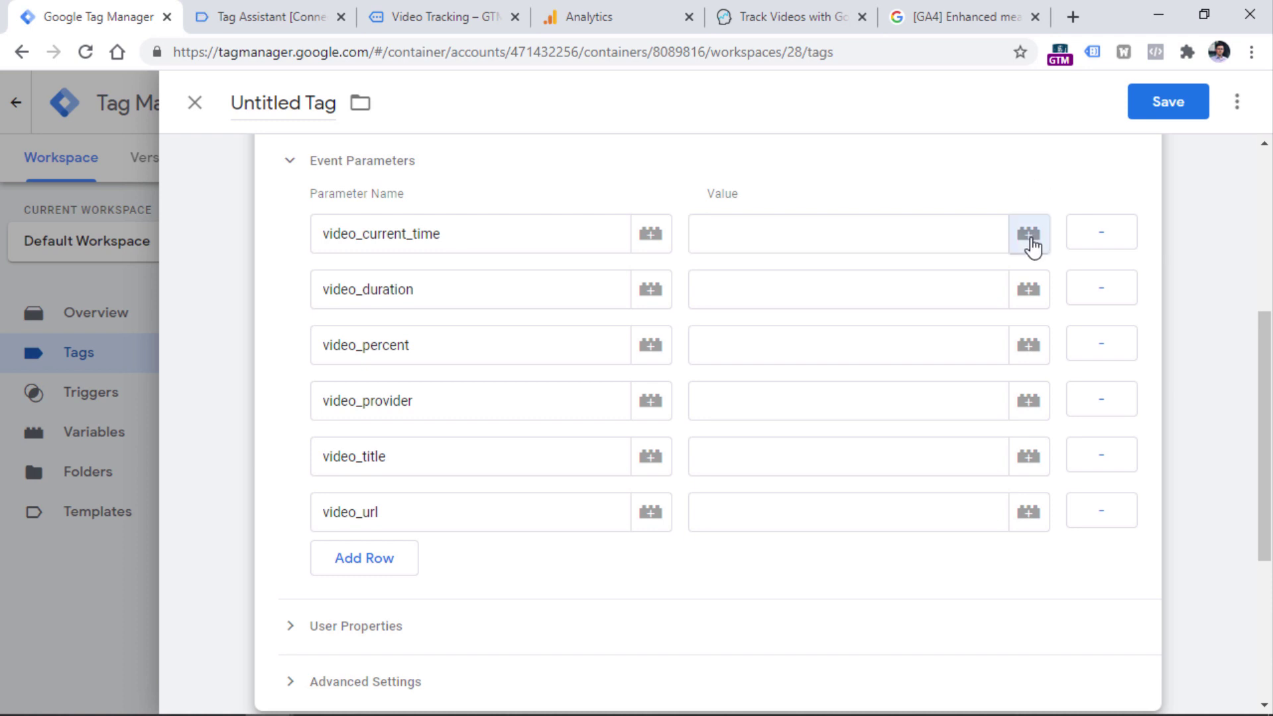
click(1030, 234)
click(387, 418)
click(730, 290)
click(1030, 290)
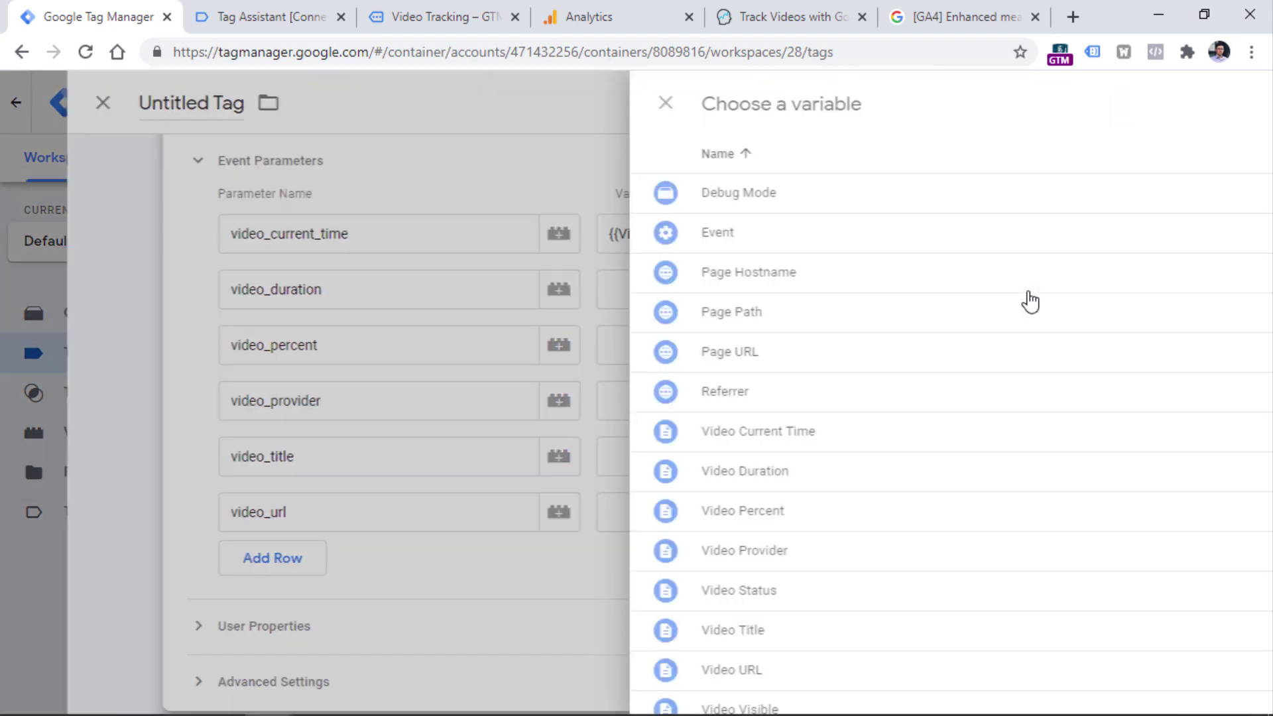
click(331, 471)
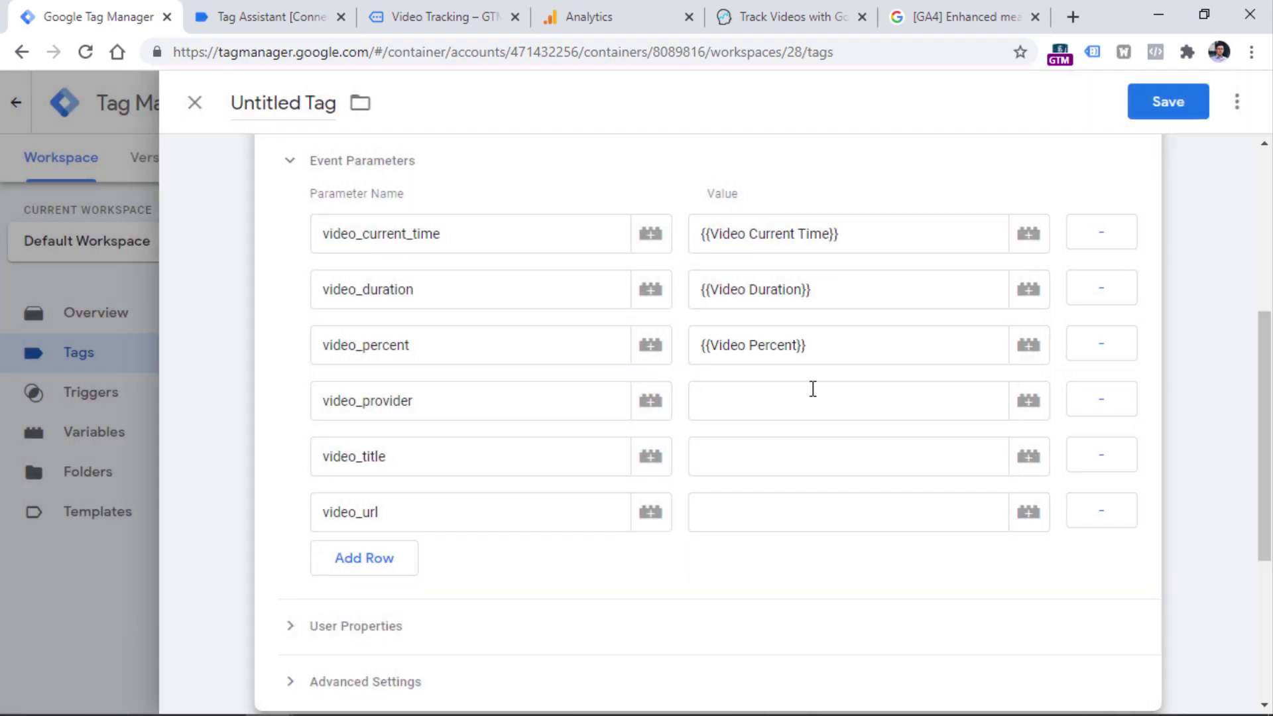
Set the values of video_provider, video_title and video_url to {{Video Provider}}, {{Video Title}} and {{Video URL}}.
click(827, 398)
click(1029, 400)
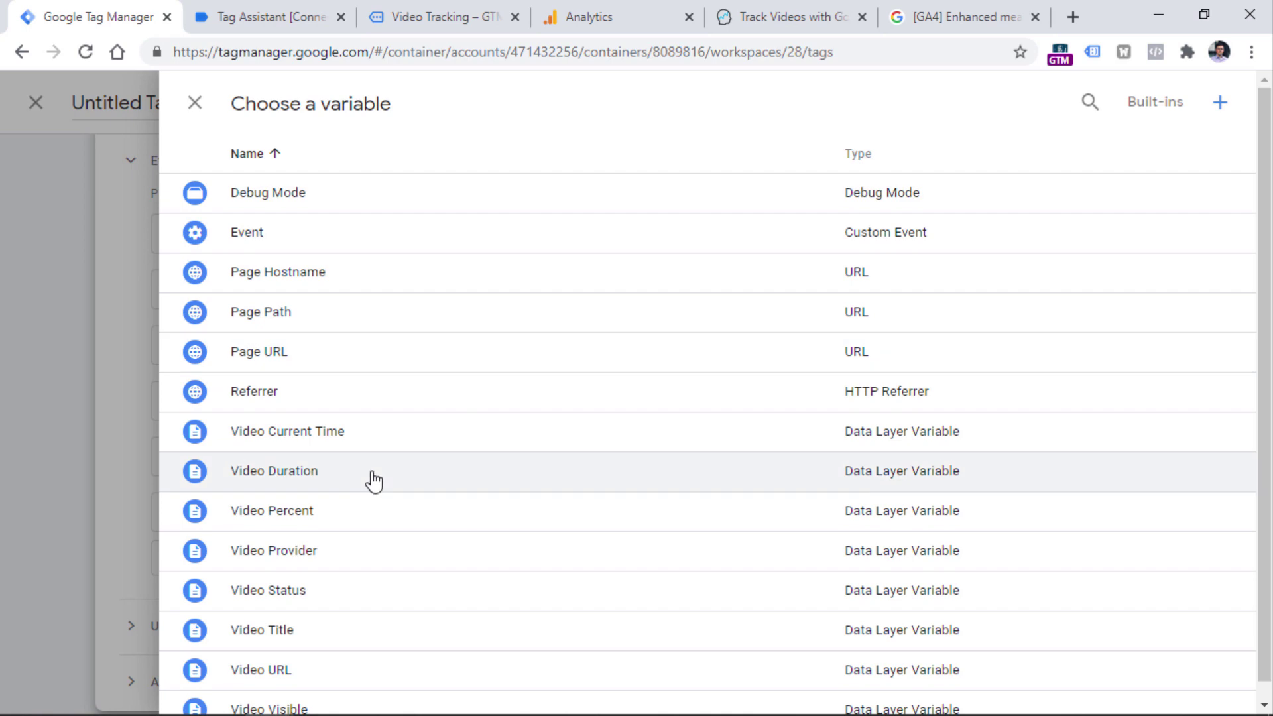
click(302, 564)
click(1038, 469)
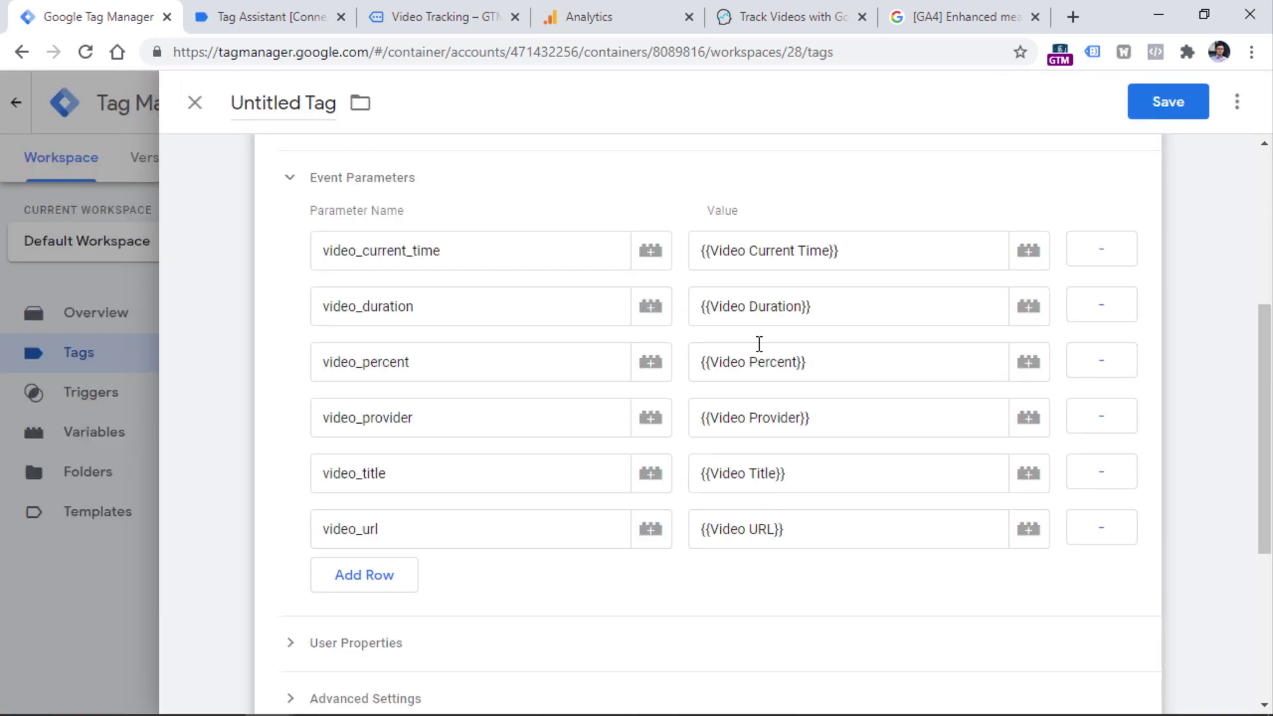
Assign the Youtube interactions trigger to the tag.
scroll(686, 285, down, 5)
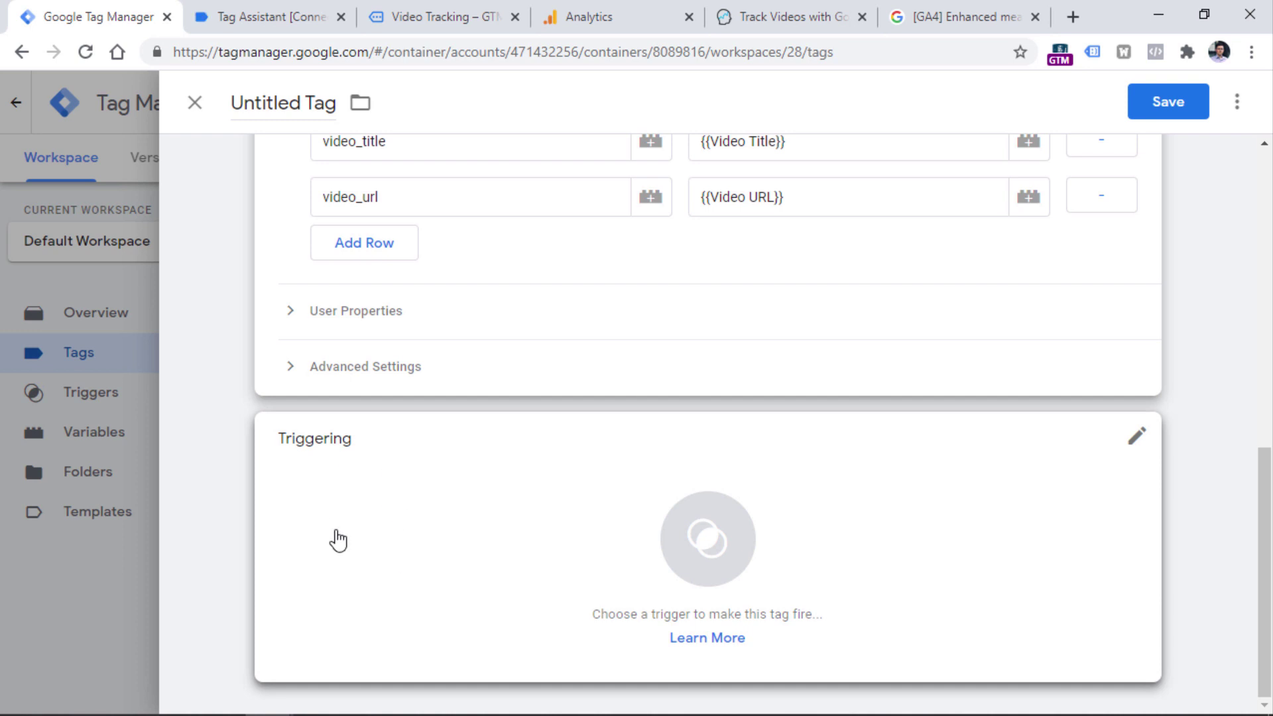
click(404, 500)
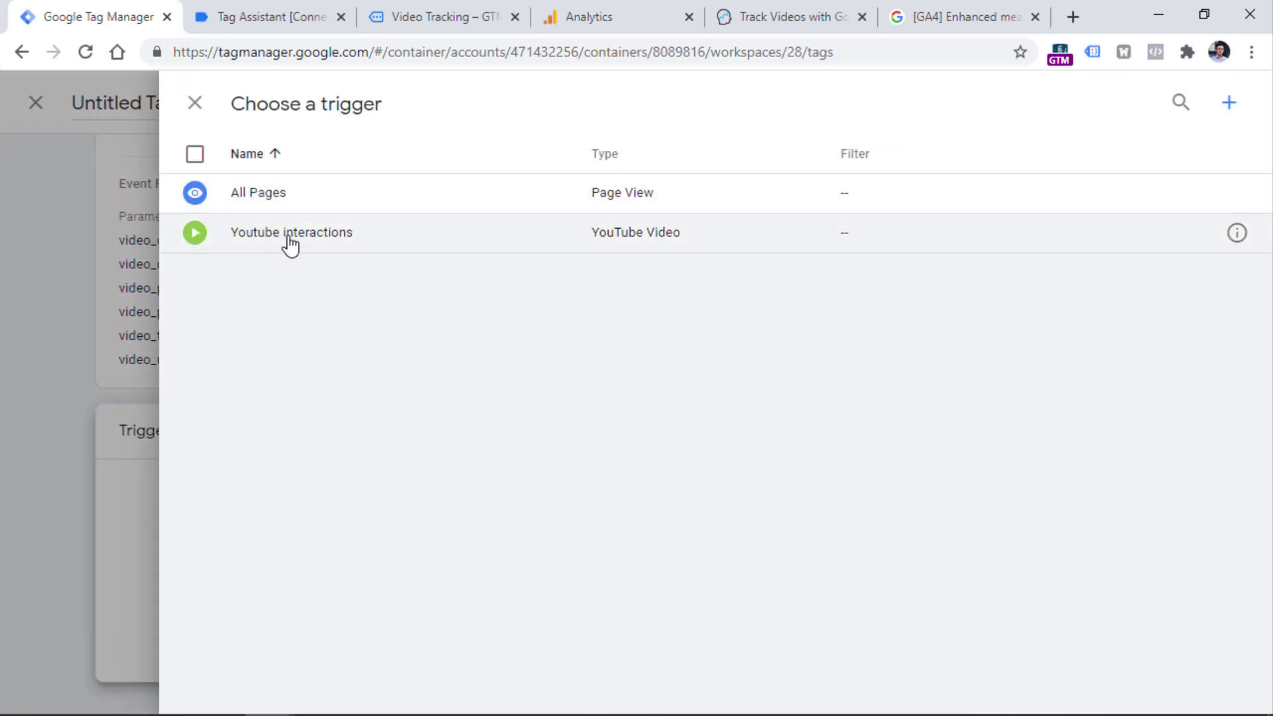
click(287, 242)
Name the tag "GA4 event - video_start video_progress video_complete".
triple_click(294, 104)
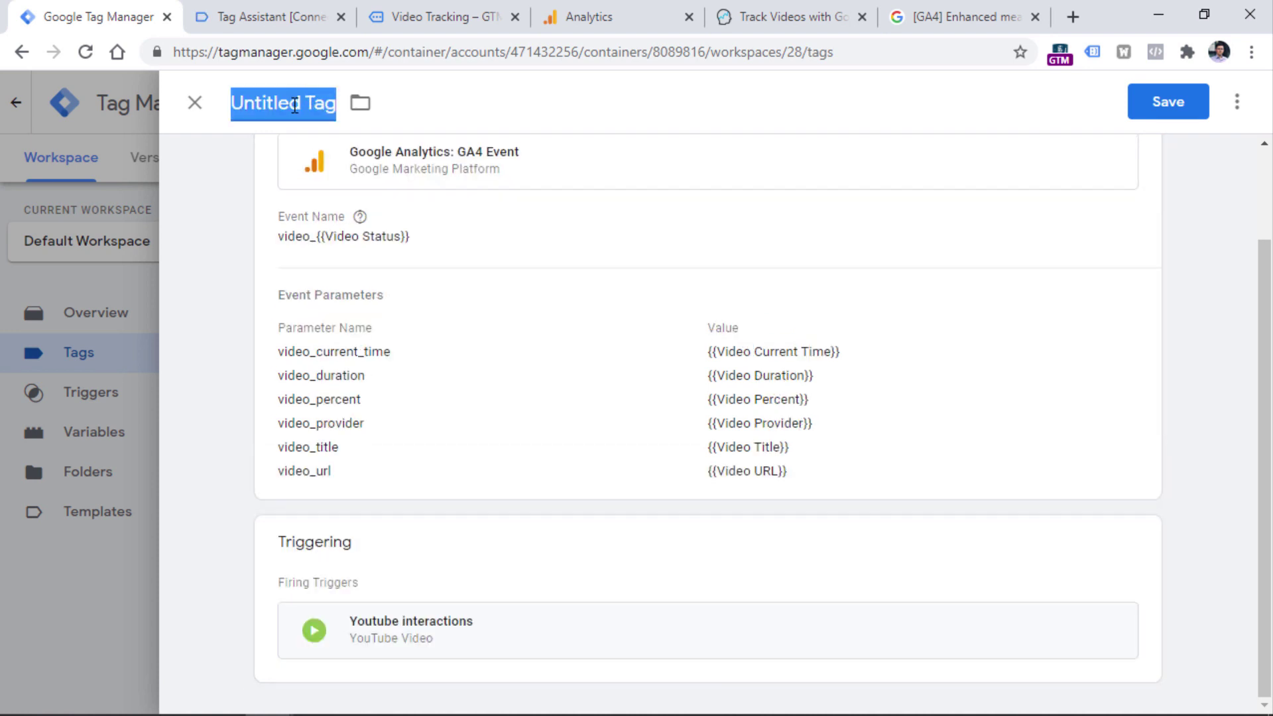
text(GA4 event - video_start video_)
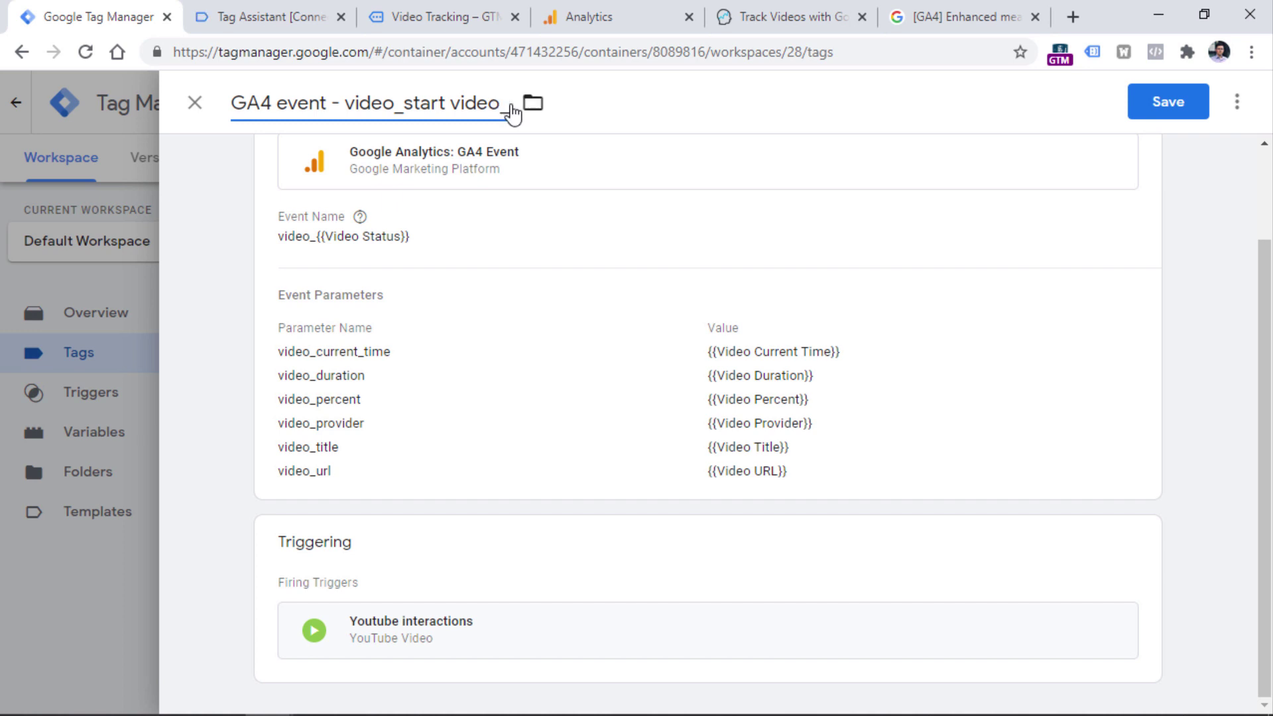
text(progress video_complete)
Select the existing GA4 config tag as the event tag's configuration tag and save the tag.
click(358, 247)
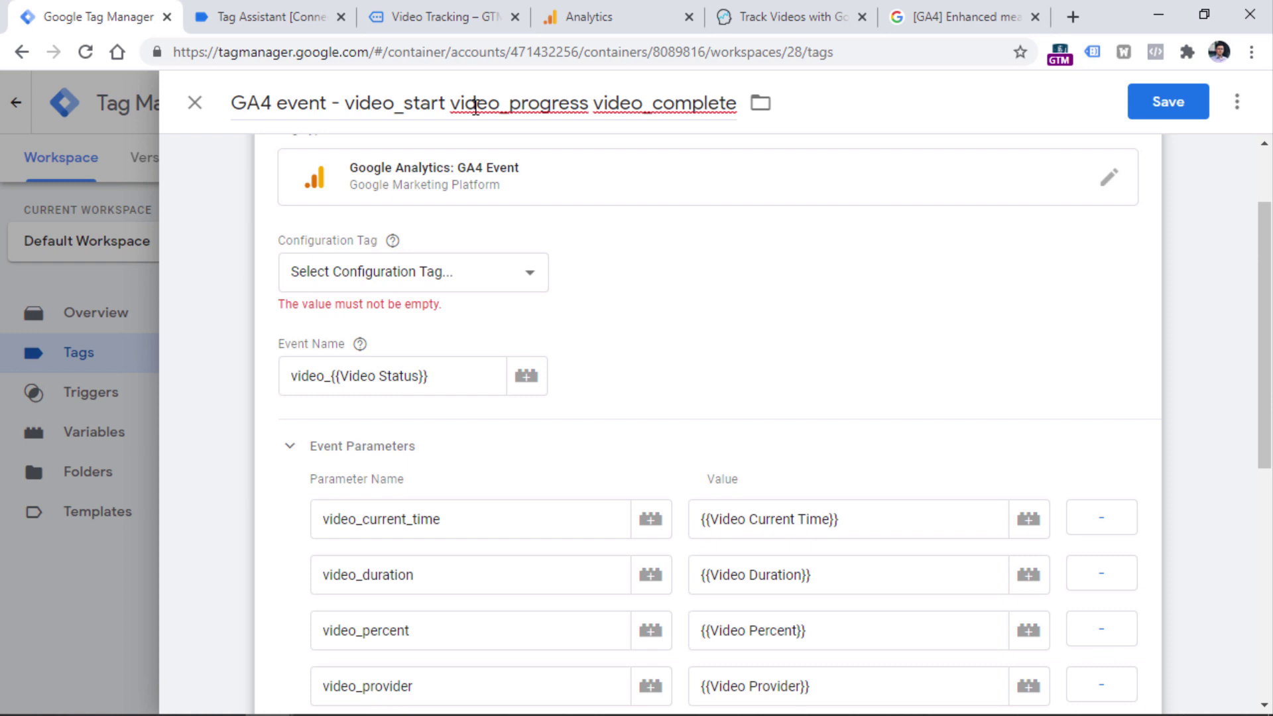
click(361, 269)
click(394, 341)
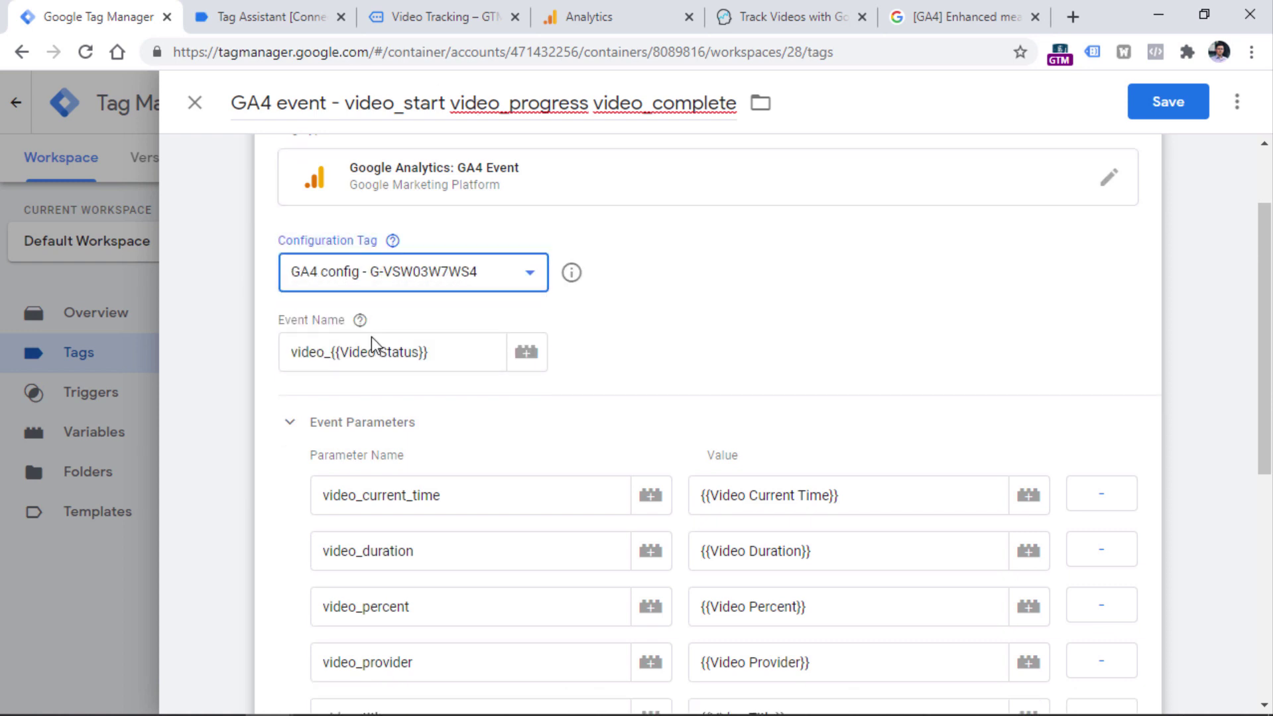
click(1168, 113)
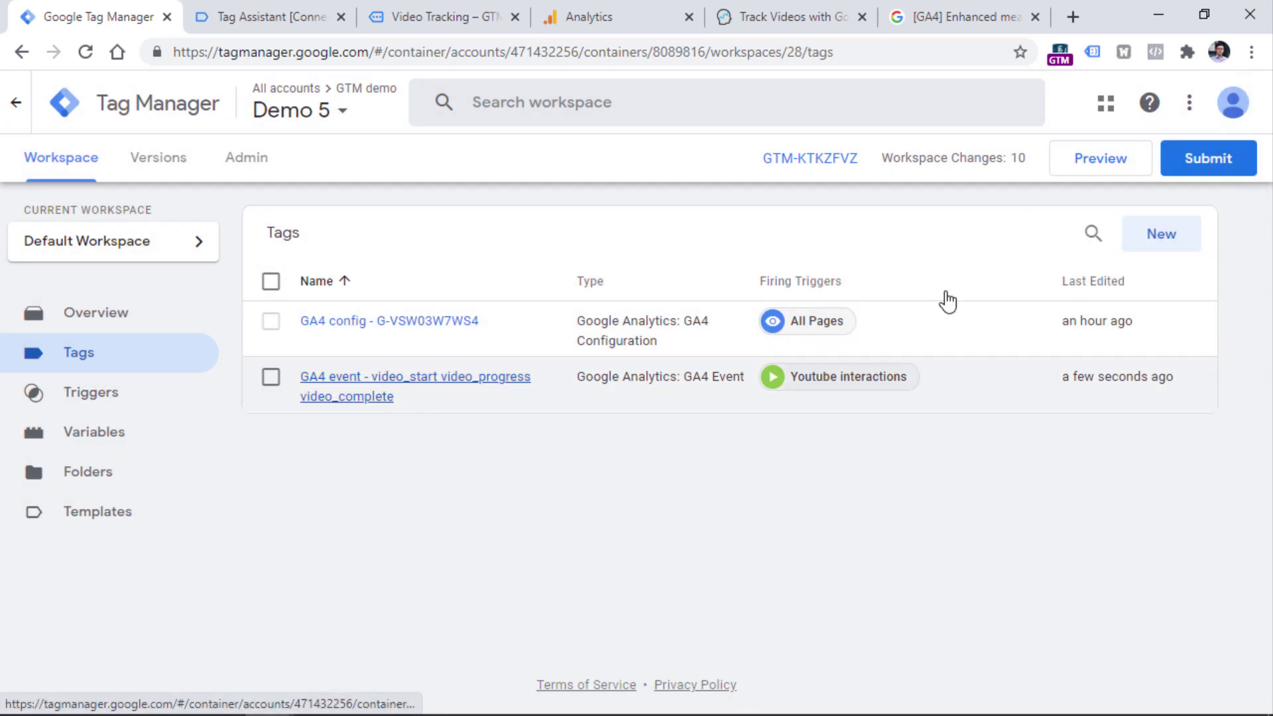
Preview the container, play the embedded video on the Video Tracking page and skip close to its end.
click(1098, 167)
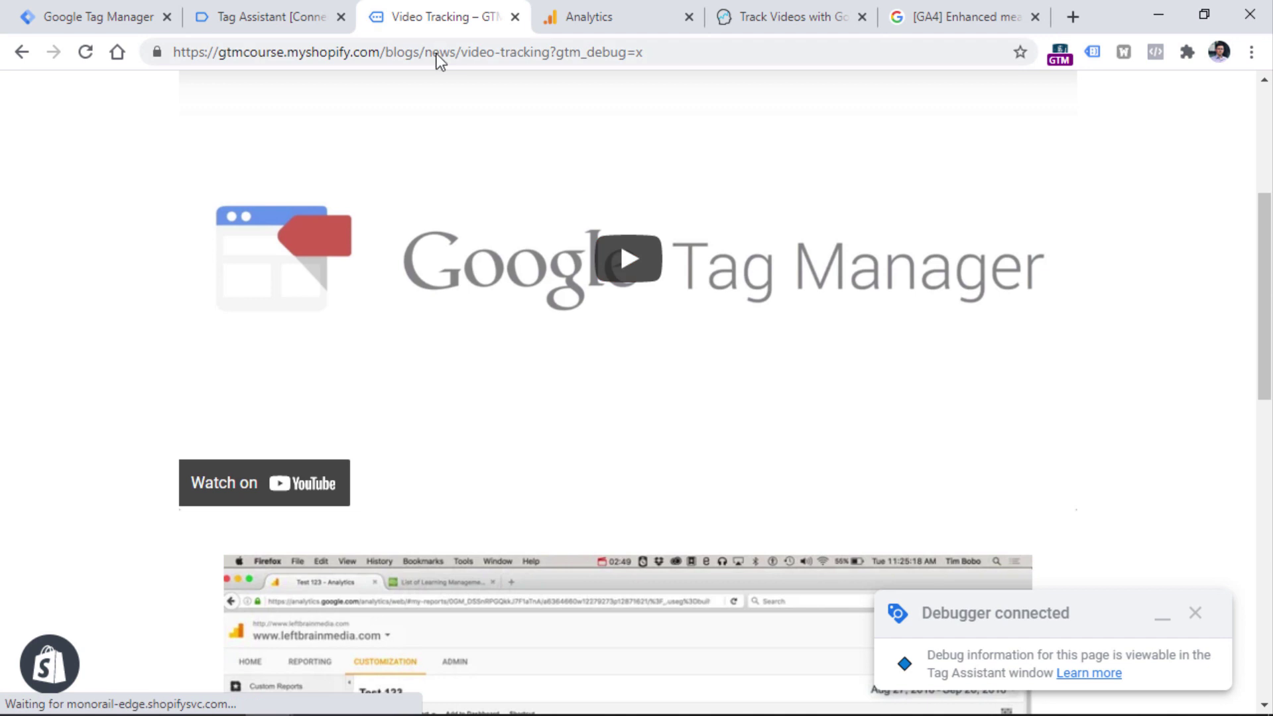
click(631, 256)
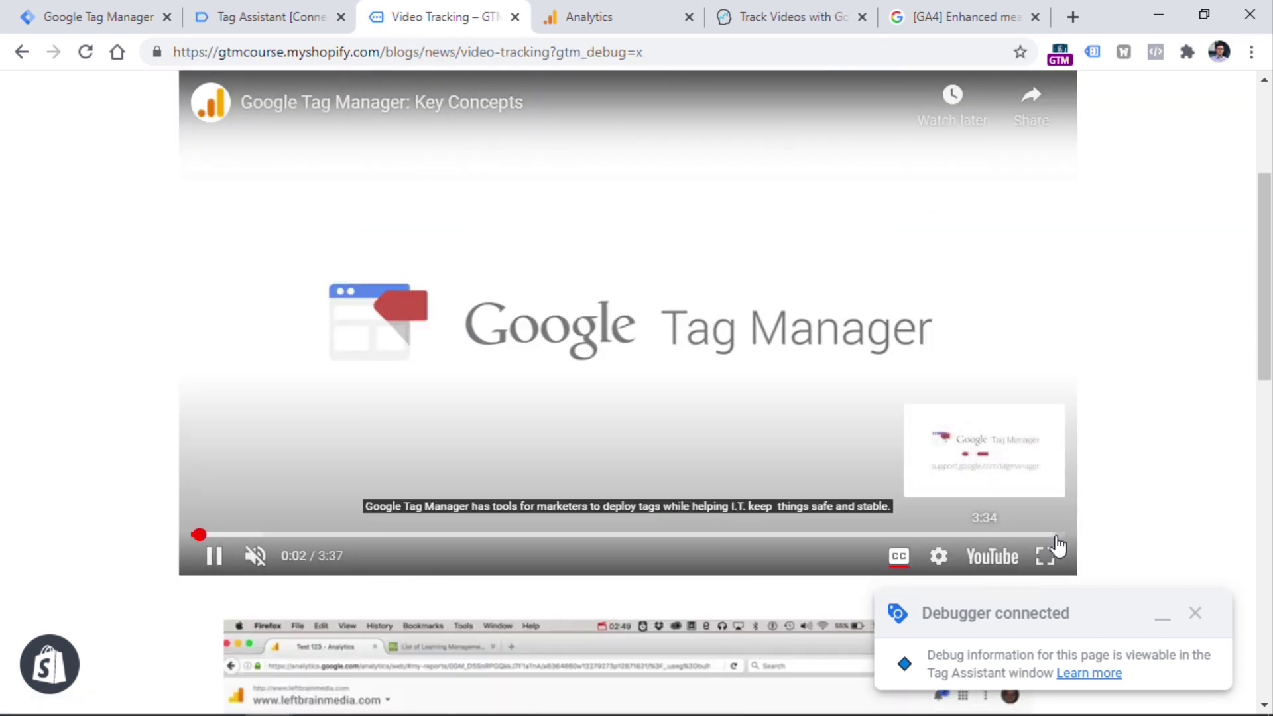
click(1061, 534)
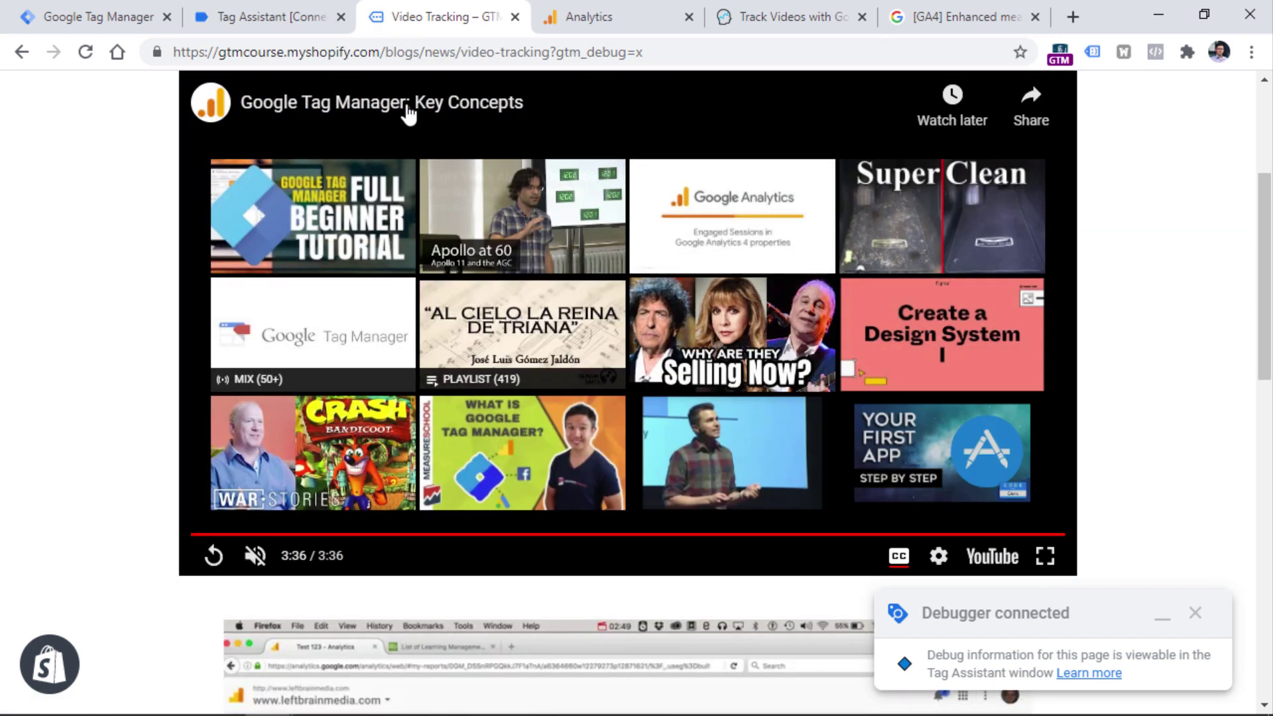
Check in Tag Assistant which tags fired on the two YouTube Video events.
click(265, 15)
click(123, 356)
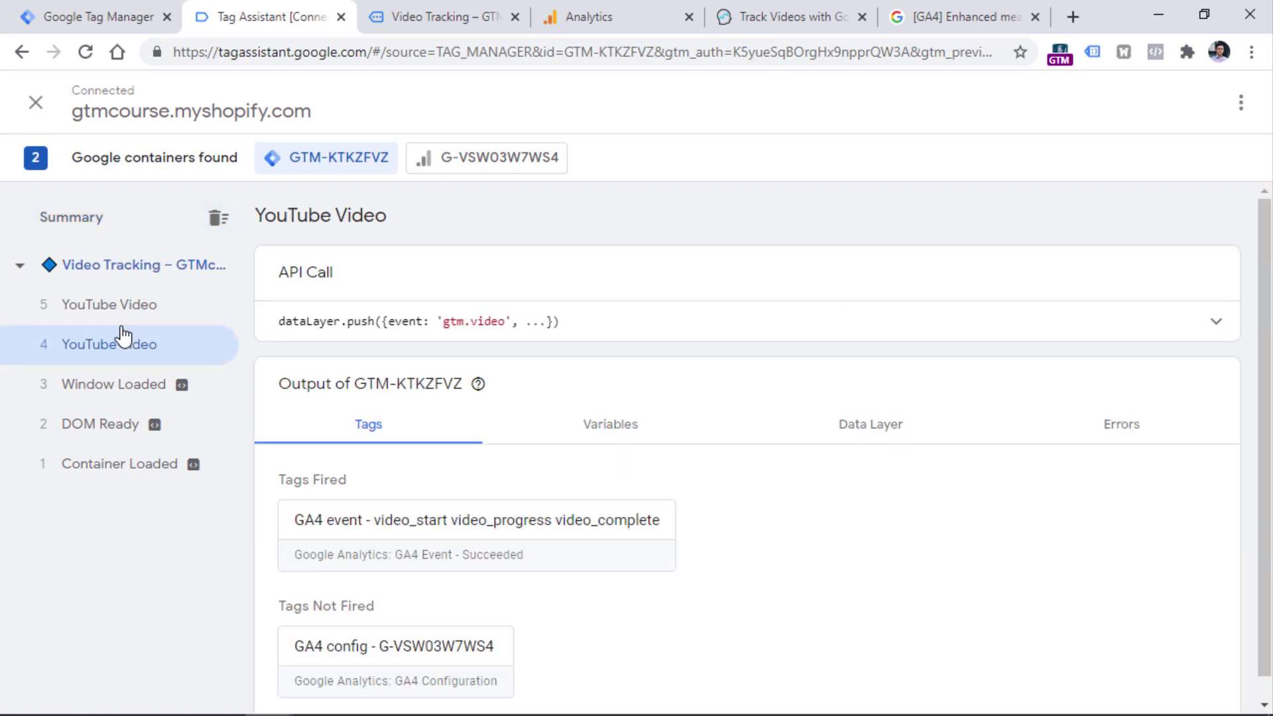
click(116, 306)
click(181, 358)
Inspect the video_start event in Google Analytics DebugView, checking its video_duration, video_provider and video_percent parameter values.
click(594, 14)
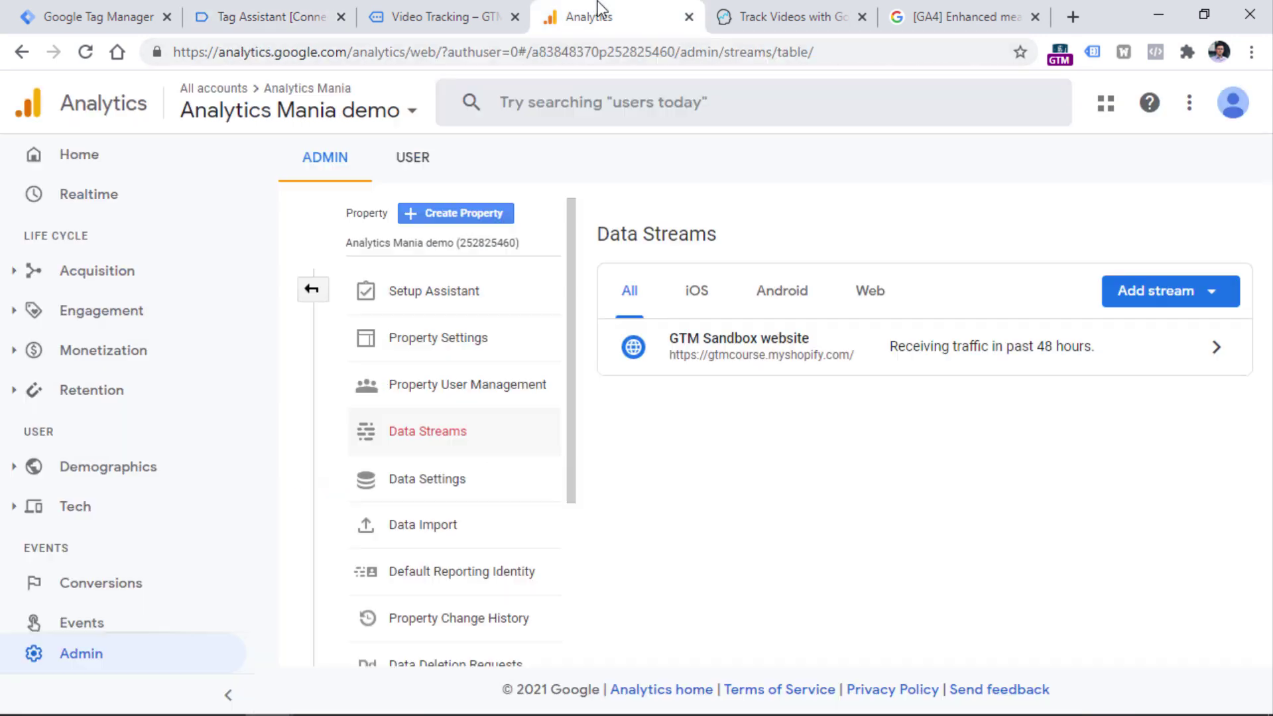
scroll(151, 260, down, 4)
click(86, 609)
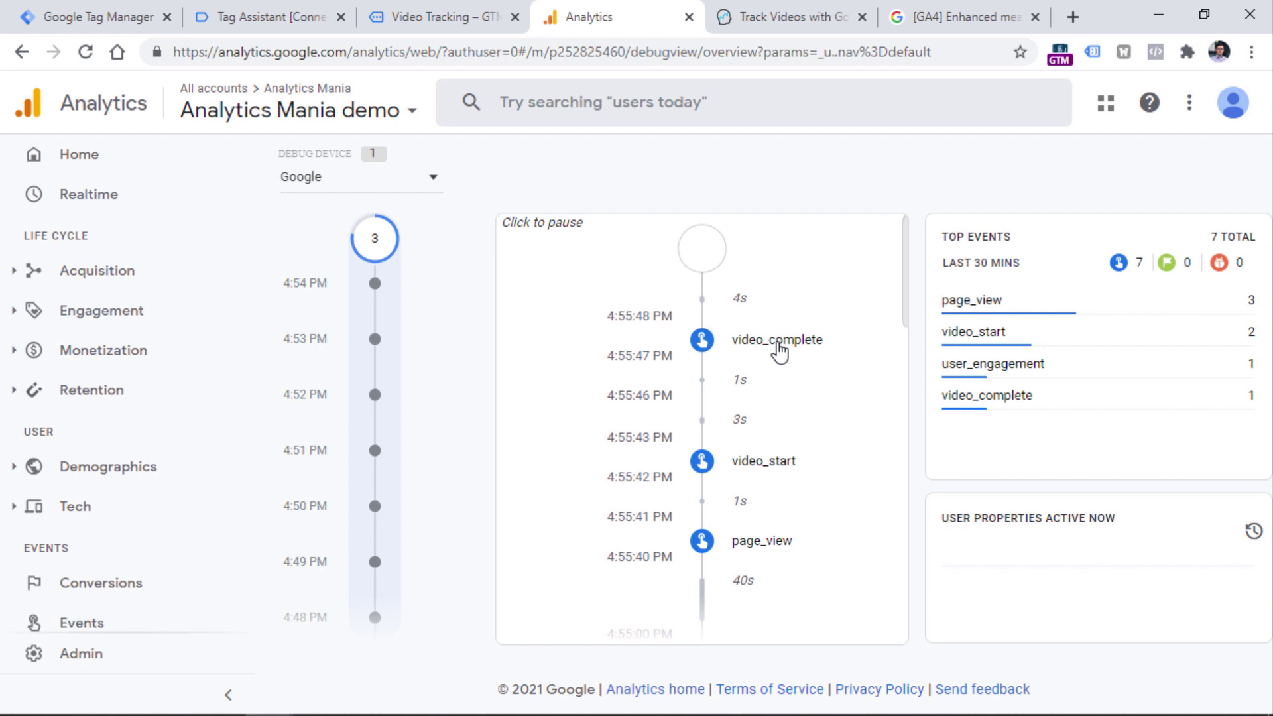
click(767, 460)
drag(897, 357, 898, 531)
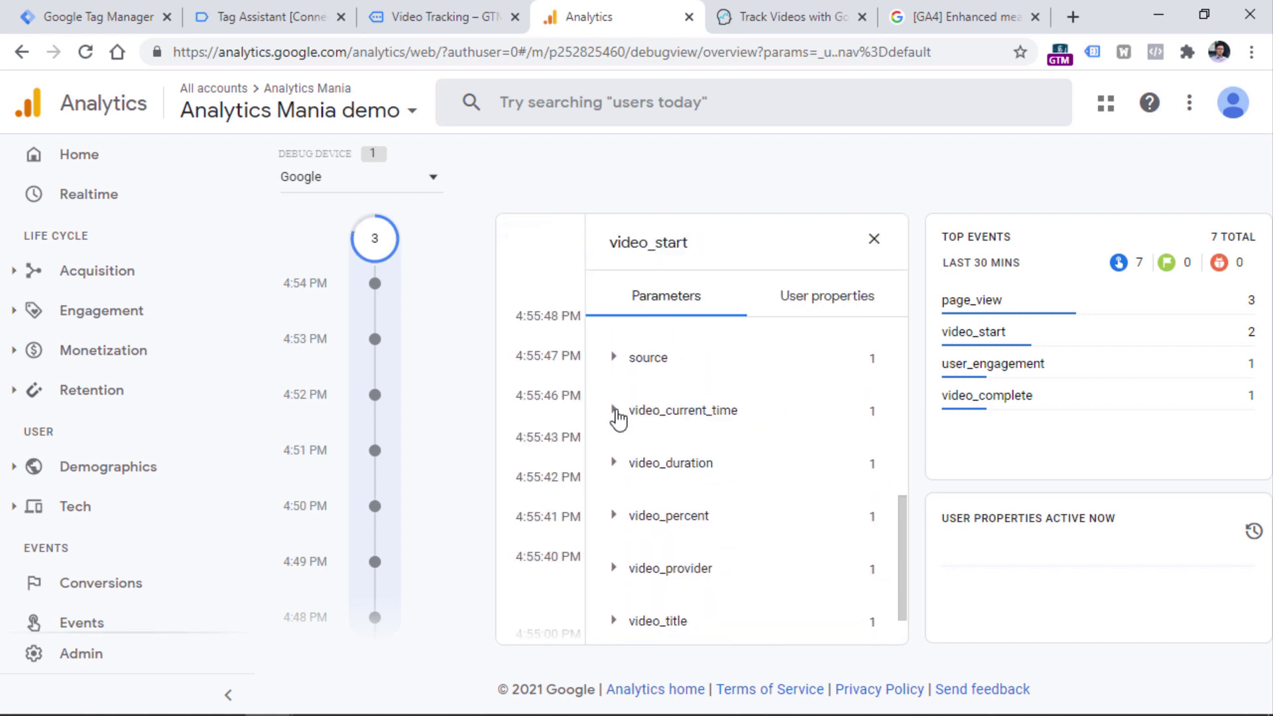
click(625, 466)
click(616, 469)
click(615, 568)
click(615, 568)
click(614, 517)
click(614, 517)
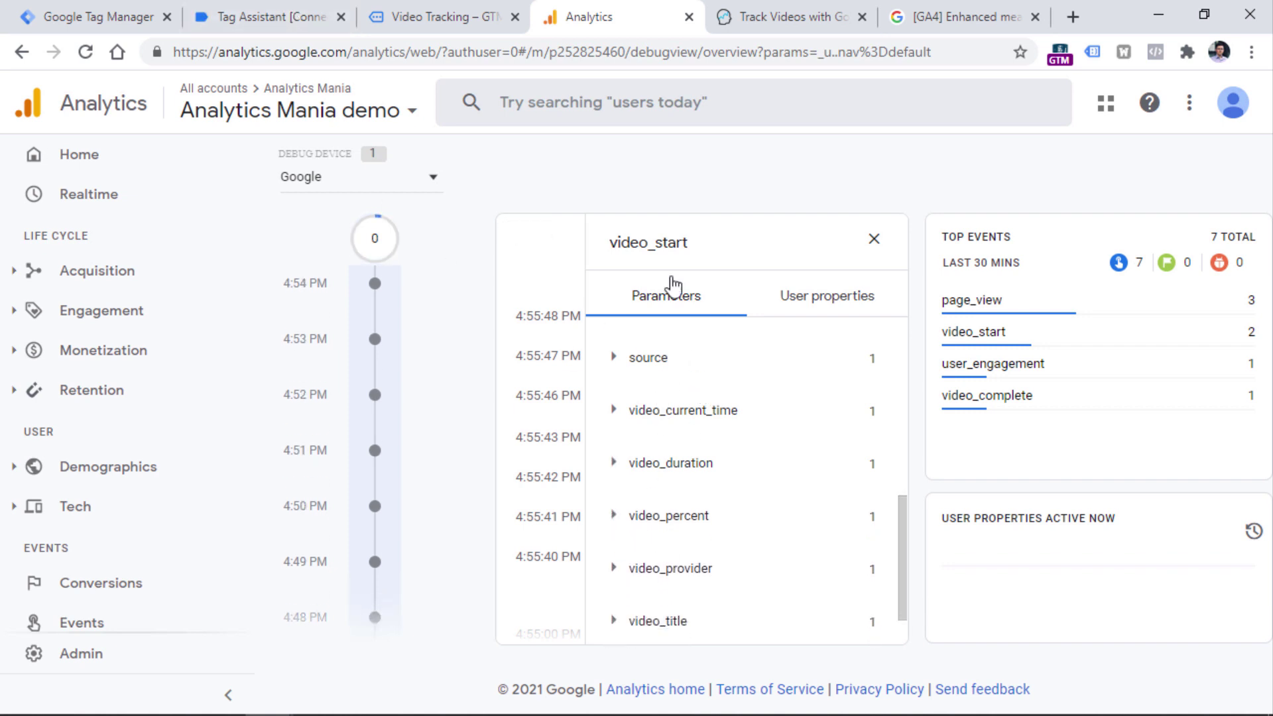
Review the video_complete event's parameters in DebugView and copy the parameter name video_title.
scroll(900, 508, down, 1)
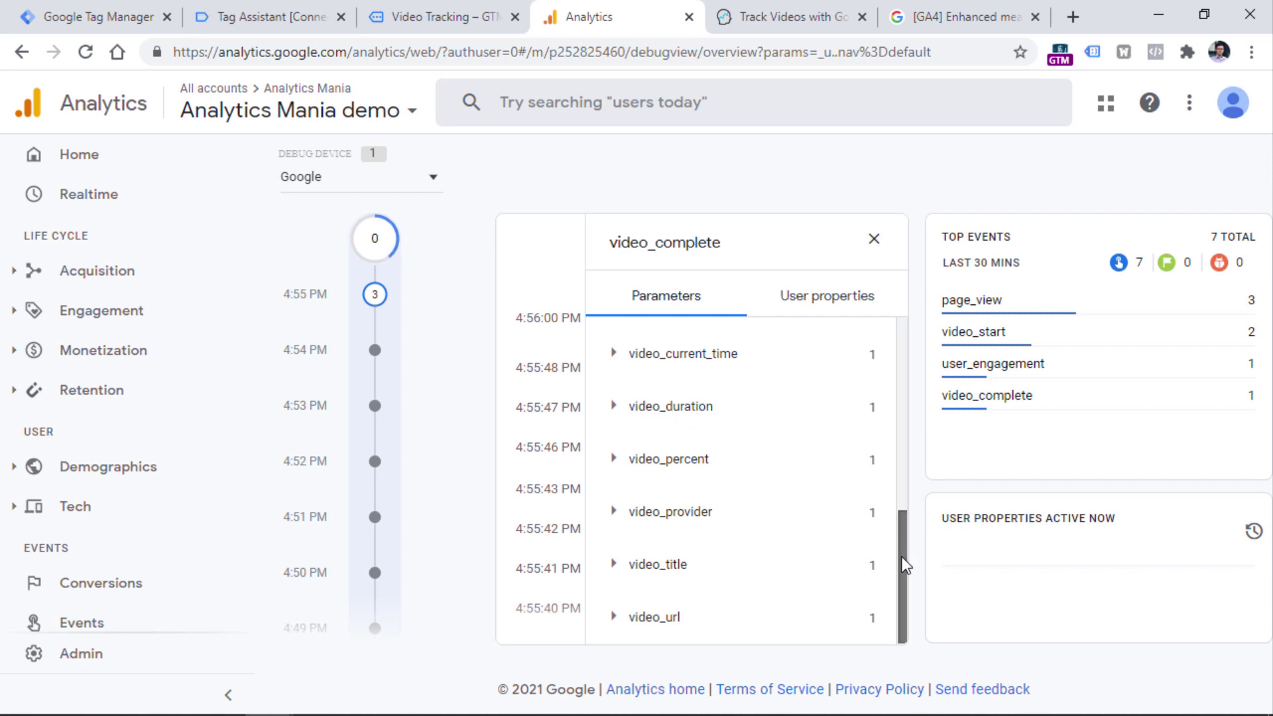
drag(687, 565, 627, 578)
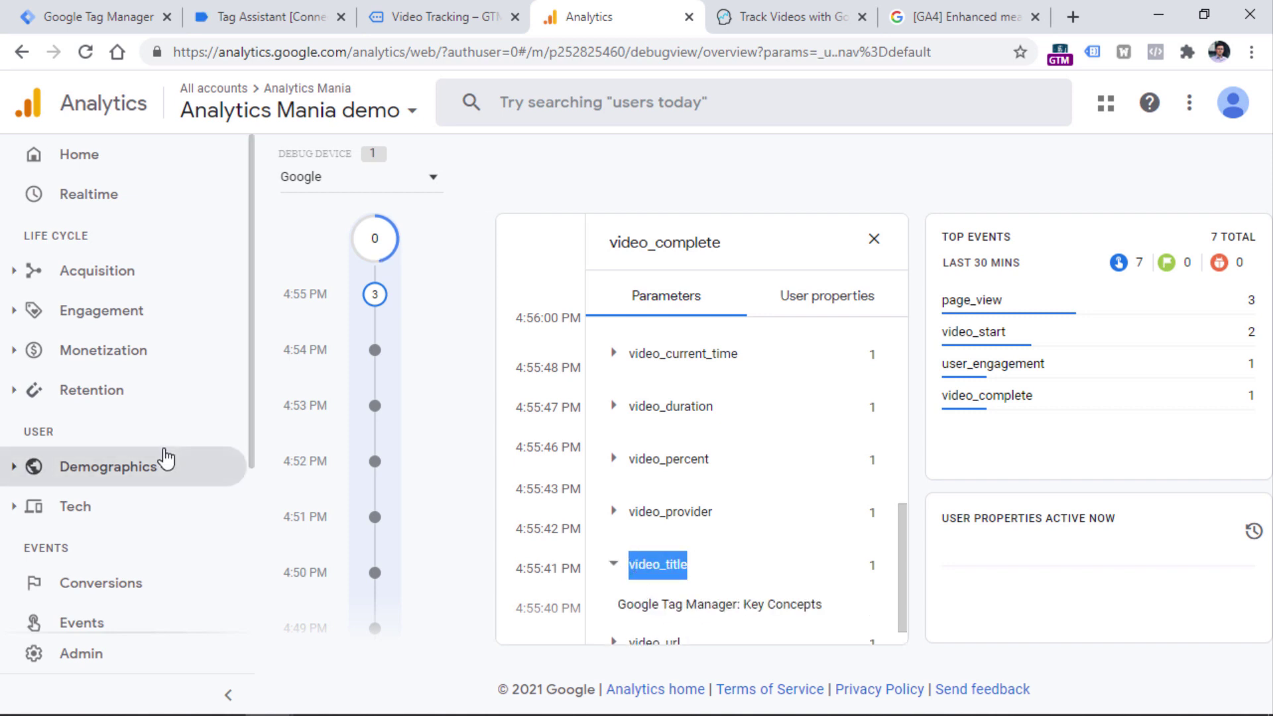
right_click(645, 565)
click(674, 576)
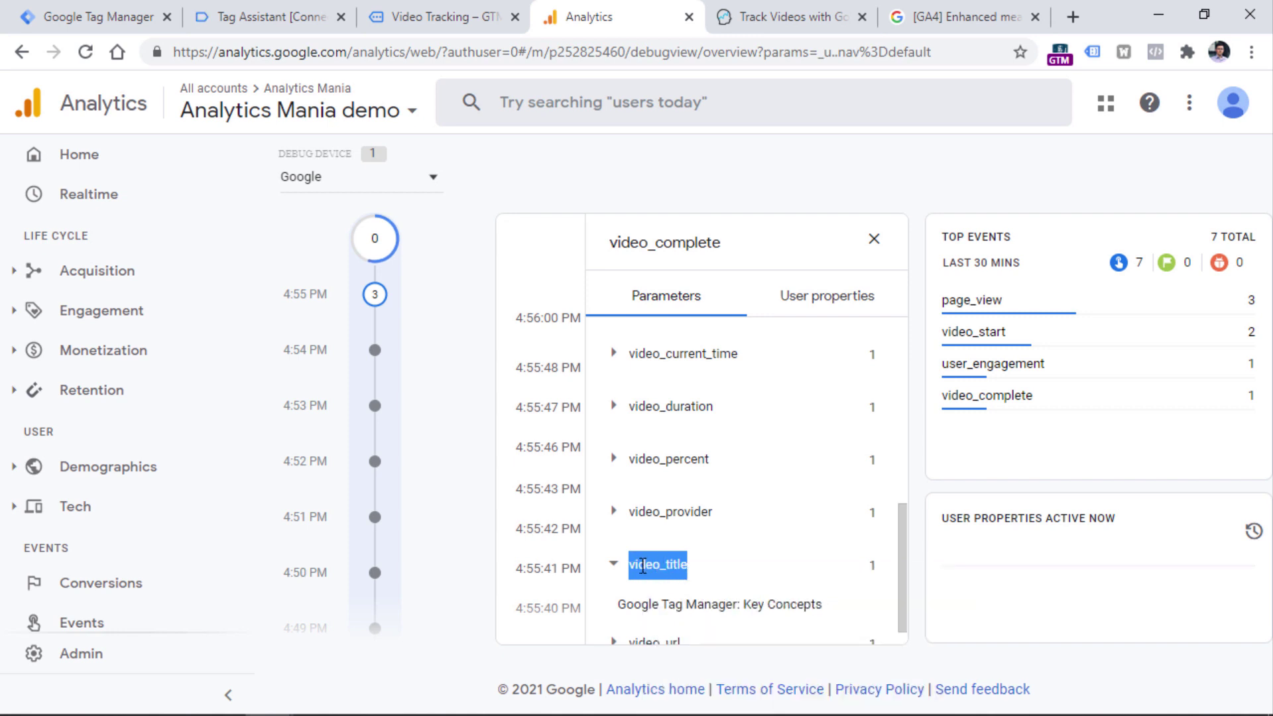
Create an event-scoped custom dimension named Video title based on the event parameter video_title and save it.
scroll(140, 287, down, 3)
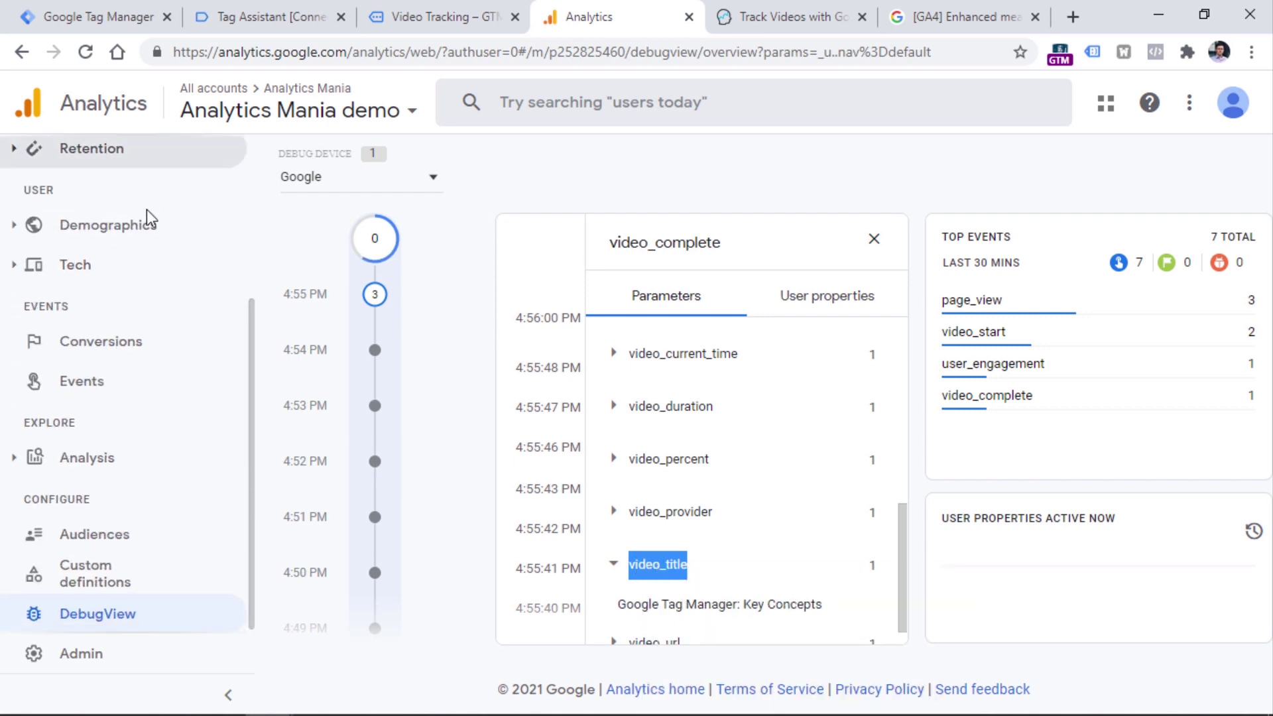
click(111, 582)
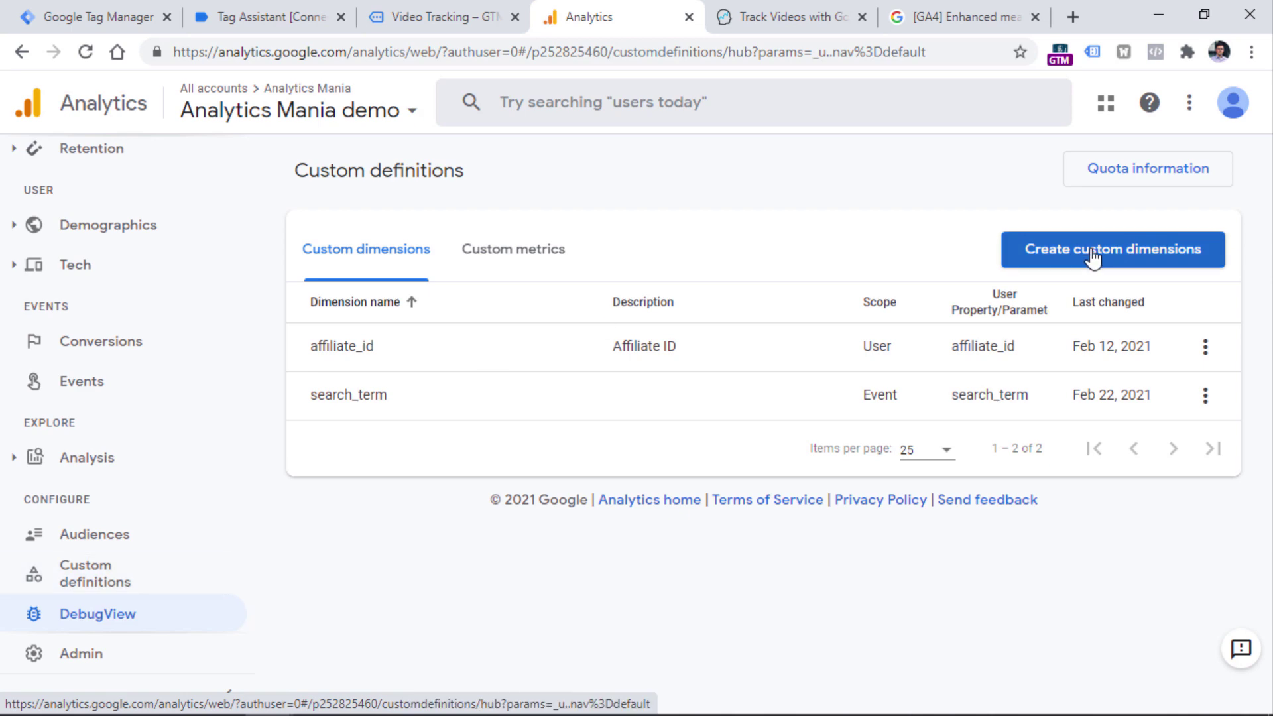
click(1093, 255)
click(725, 190)
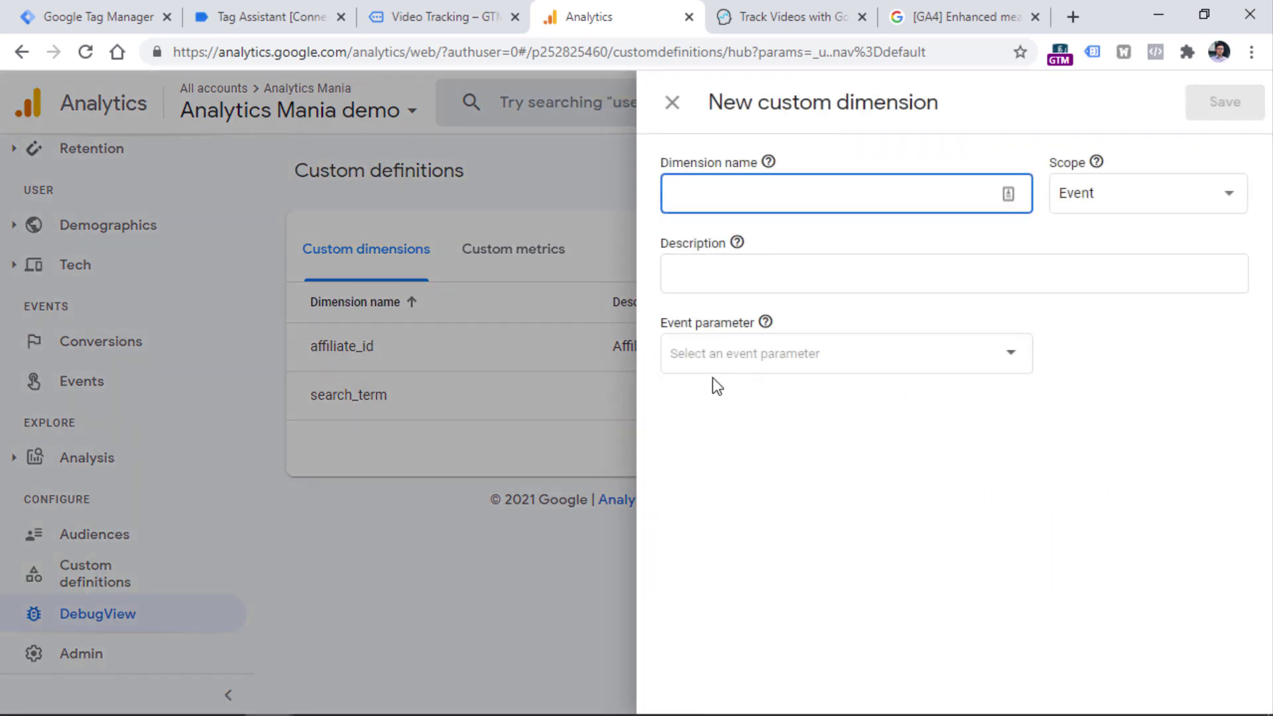
click(716, 358)
text(video_title)
click(723, 417)
click(726, 191)
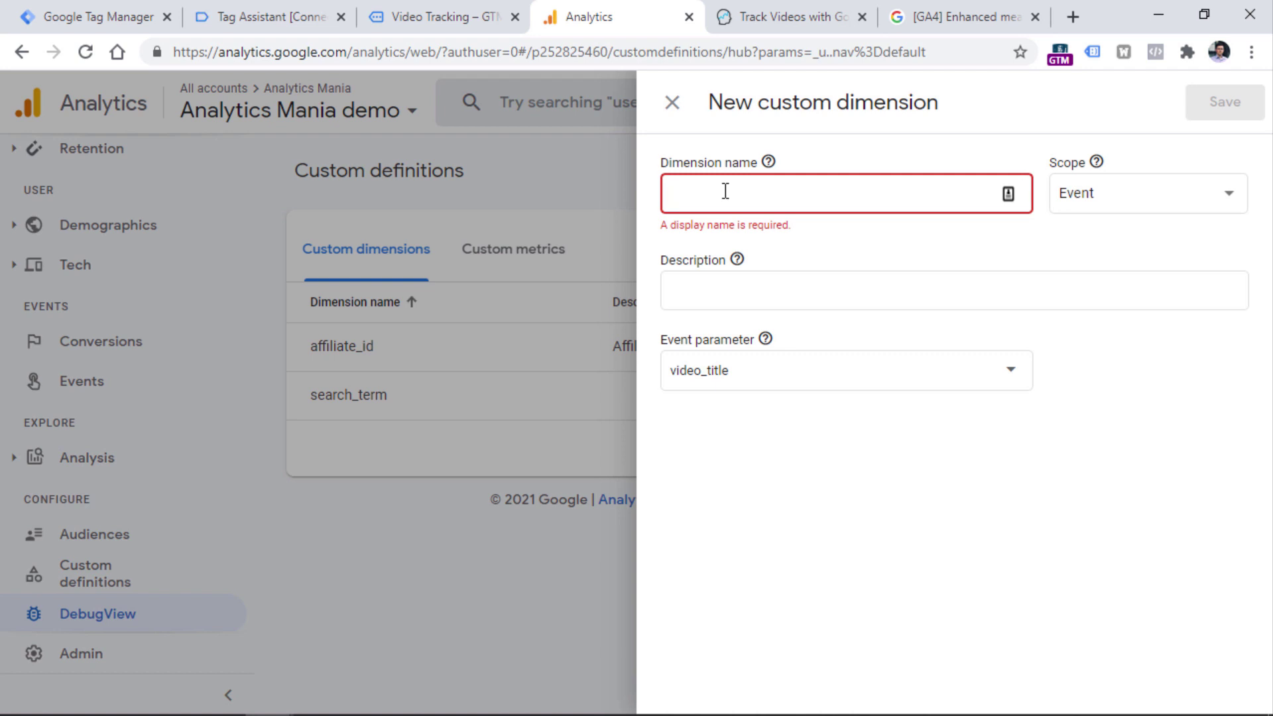
text(Video title)
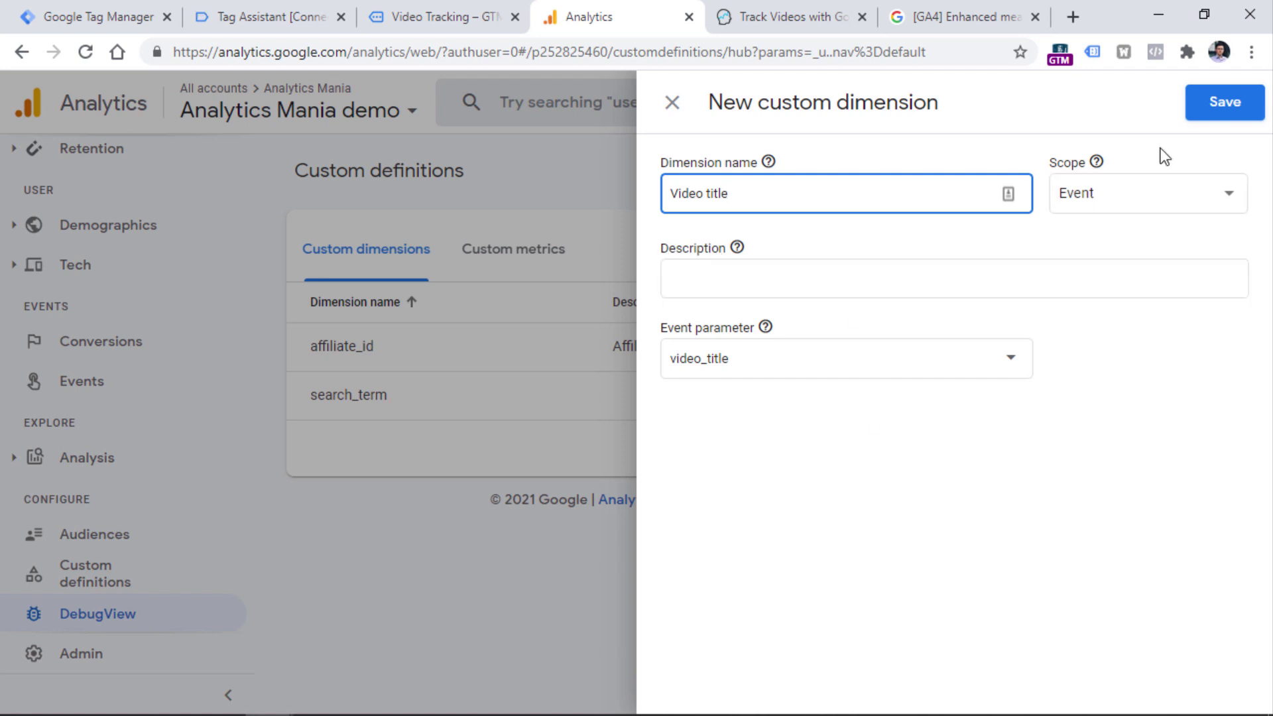
click(1209, 112)
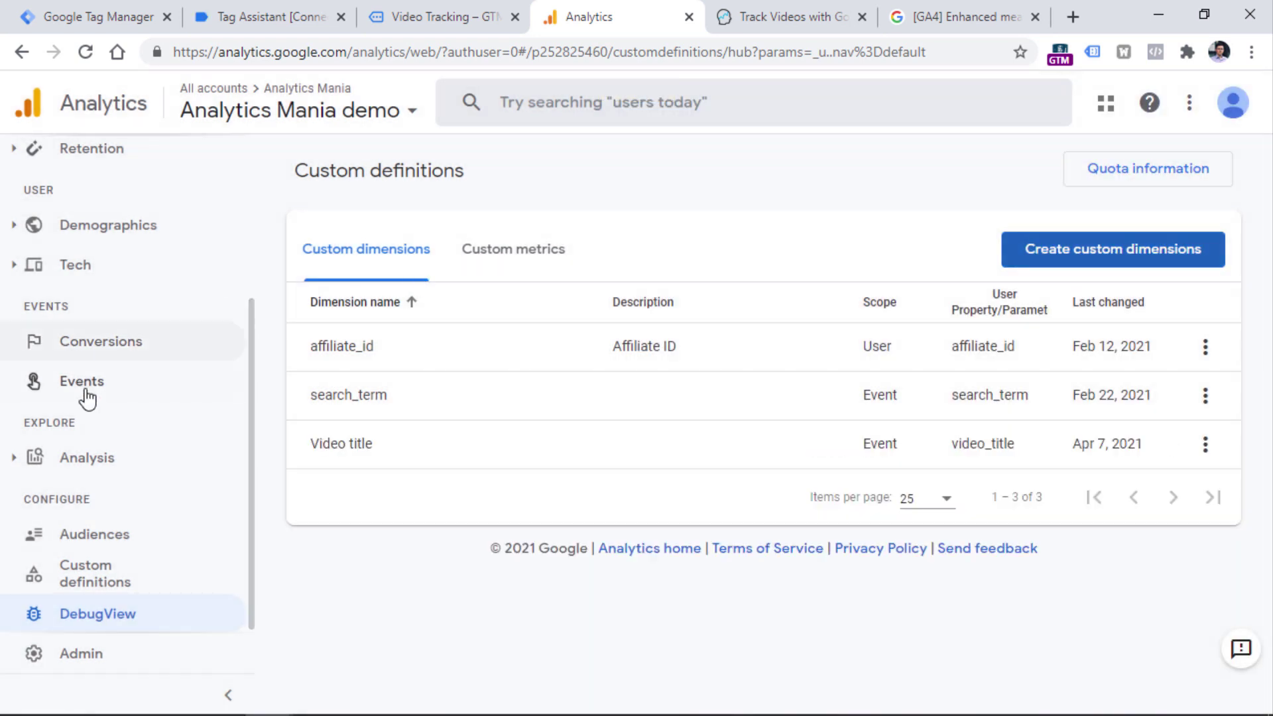
Return to DebugView and inspect the video_percent parameter of the video_start event.
scroll(85, 398, down, 1)
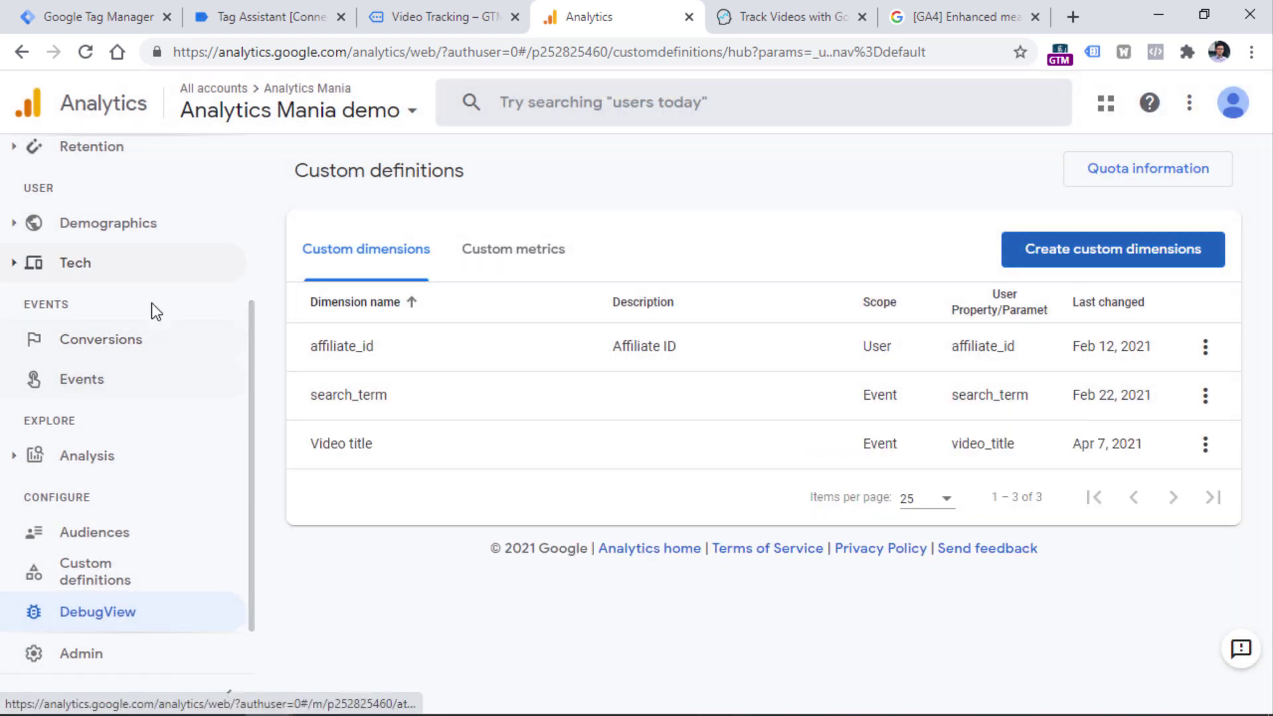
click(87, 382)
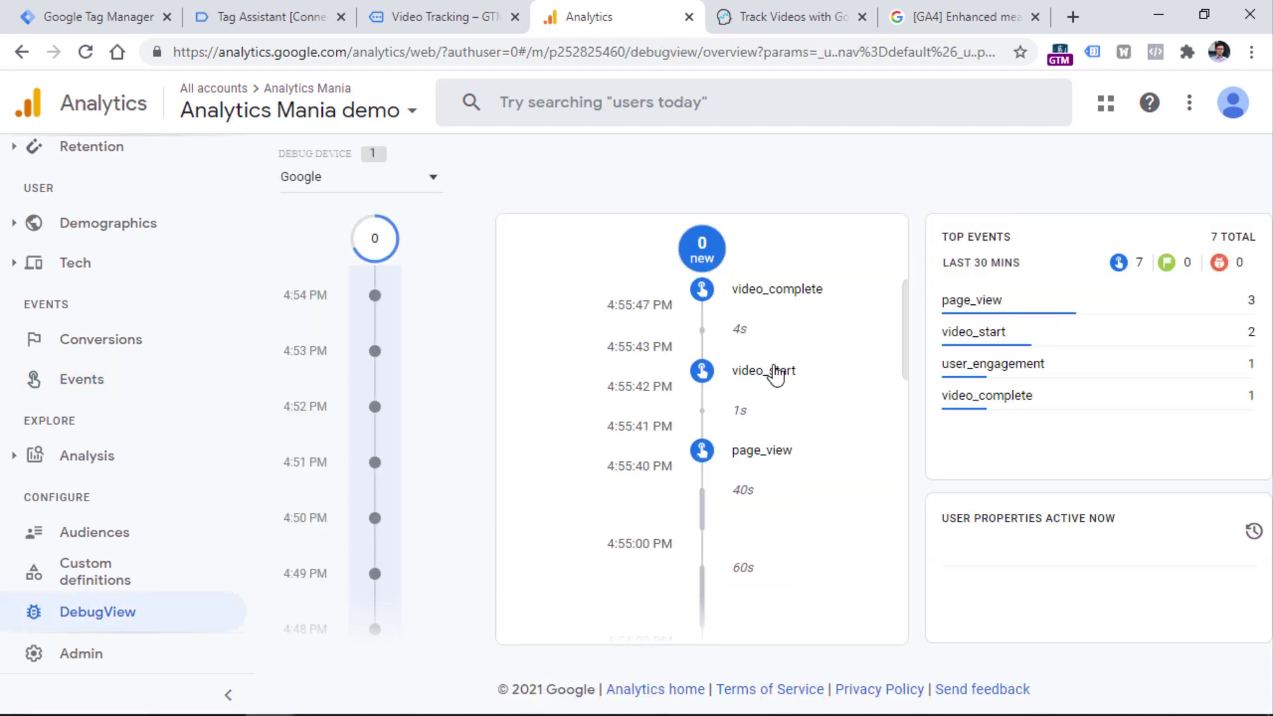
click(773, 372)
scroll(735, 451, down, 5)
scroll(735, 462, down, 3)
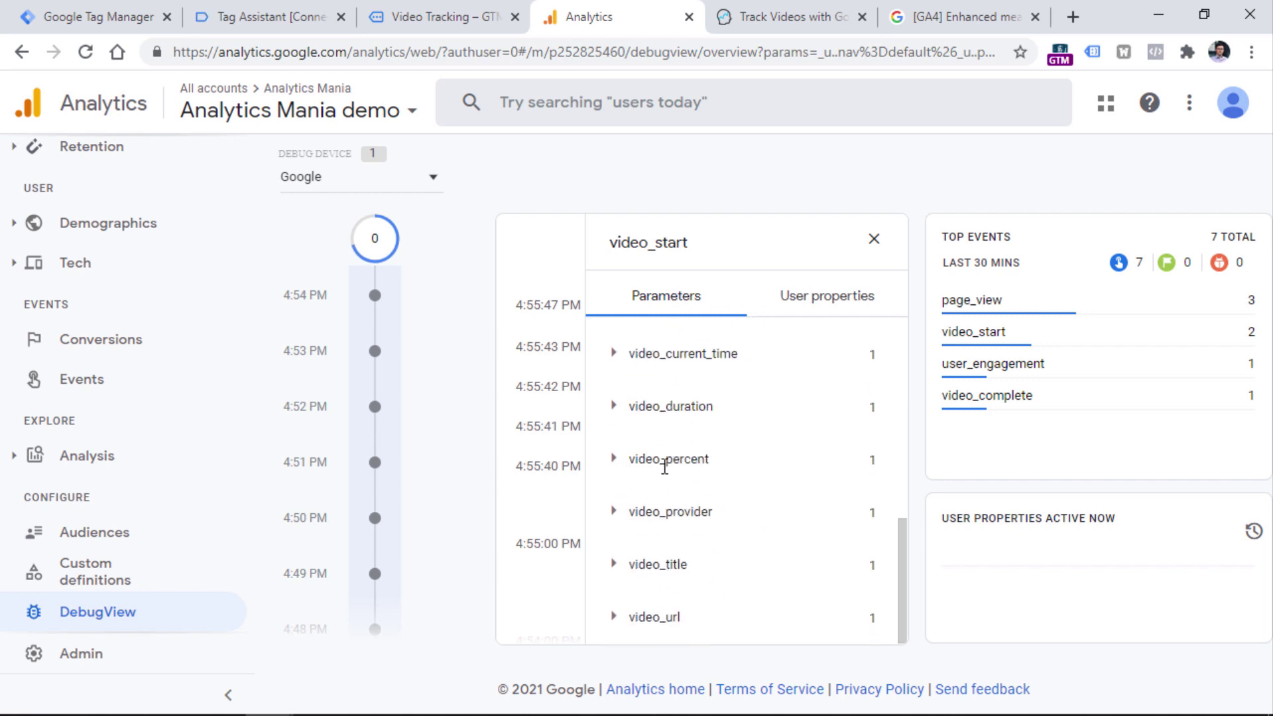
drag(711, 462, 631, 459)
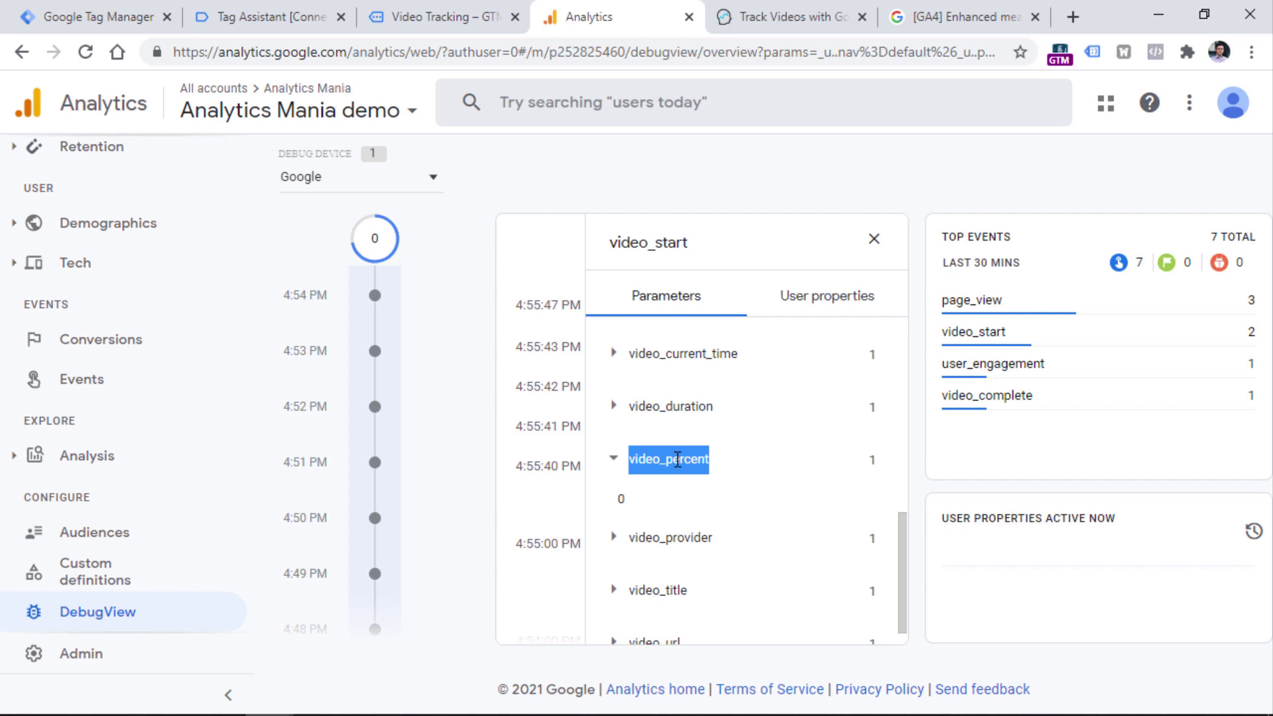
click(617, 459)
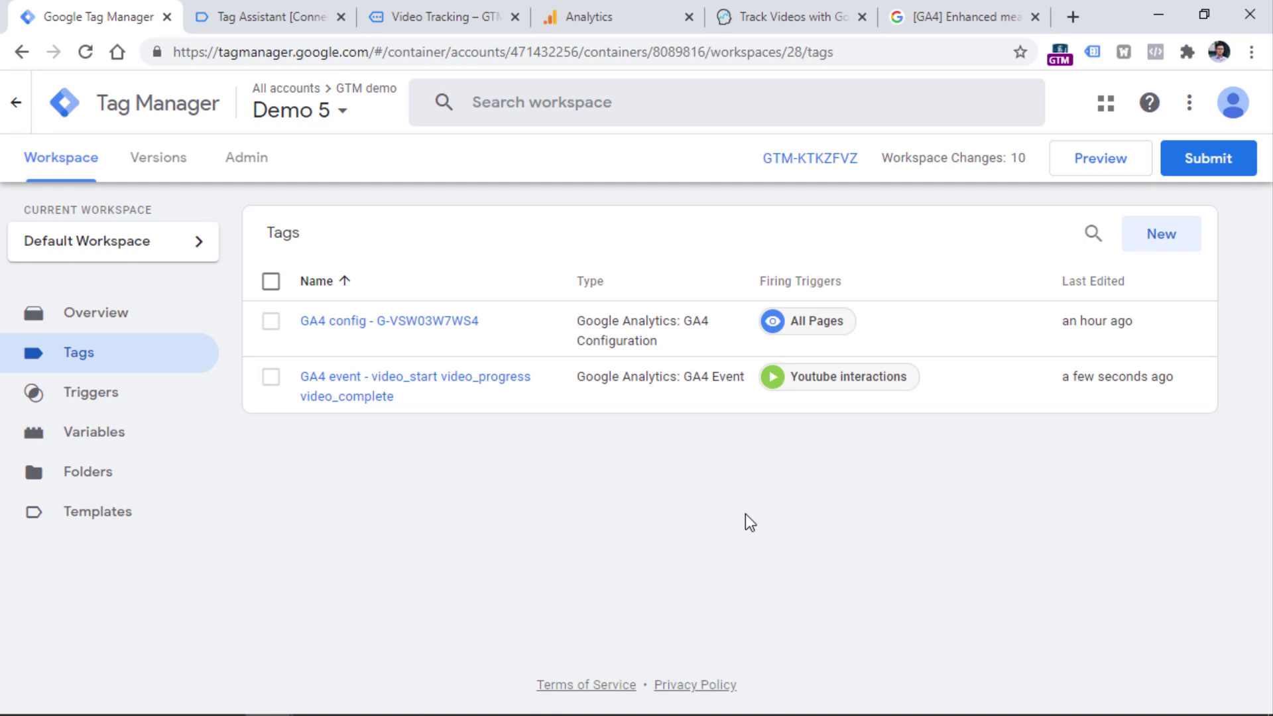
Play the embedded Vimeo video on the Video Tracking page and check Tag Assistant for any resulting events.
click(449, 14)
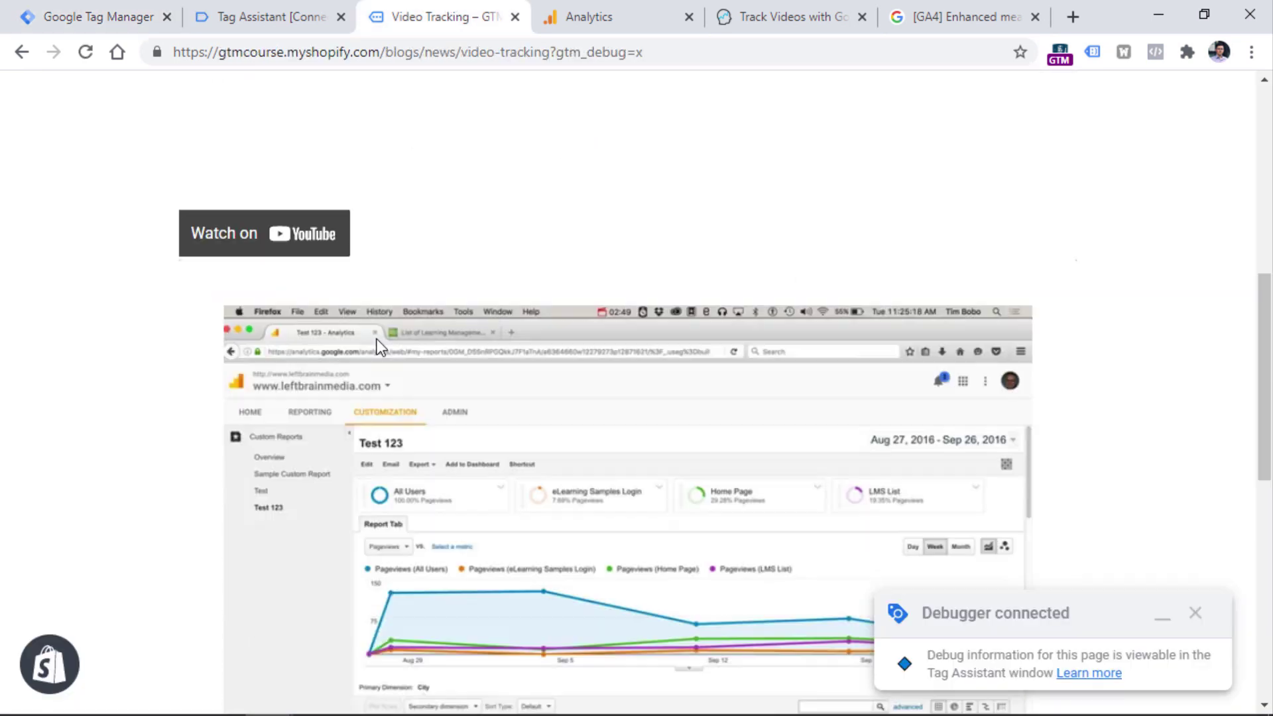
scroll(418, 424, down, 1)
scroll(251, 463, down, 5)
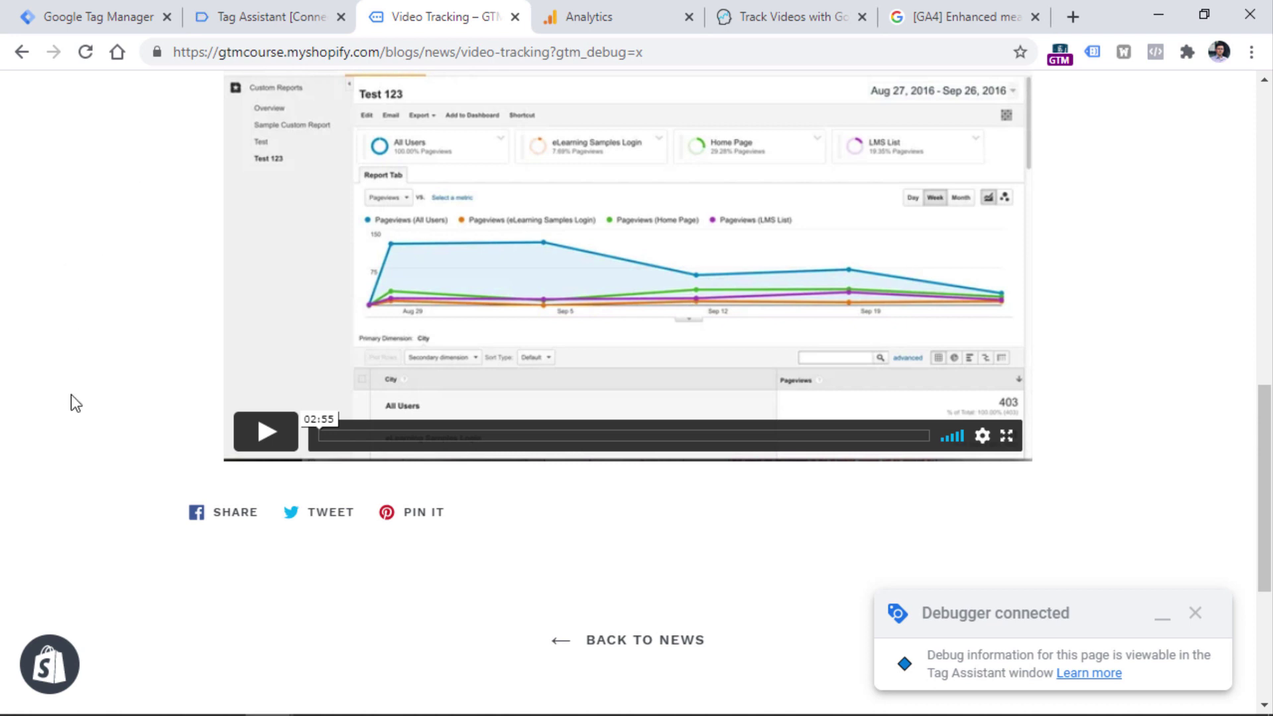
click(280, 421)
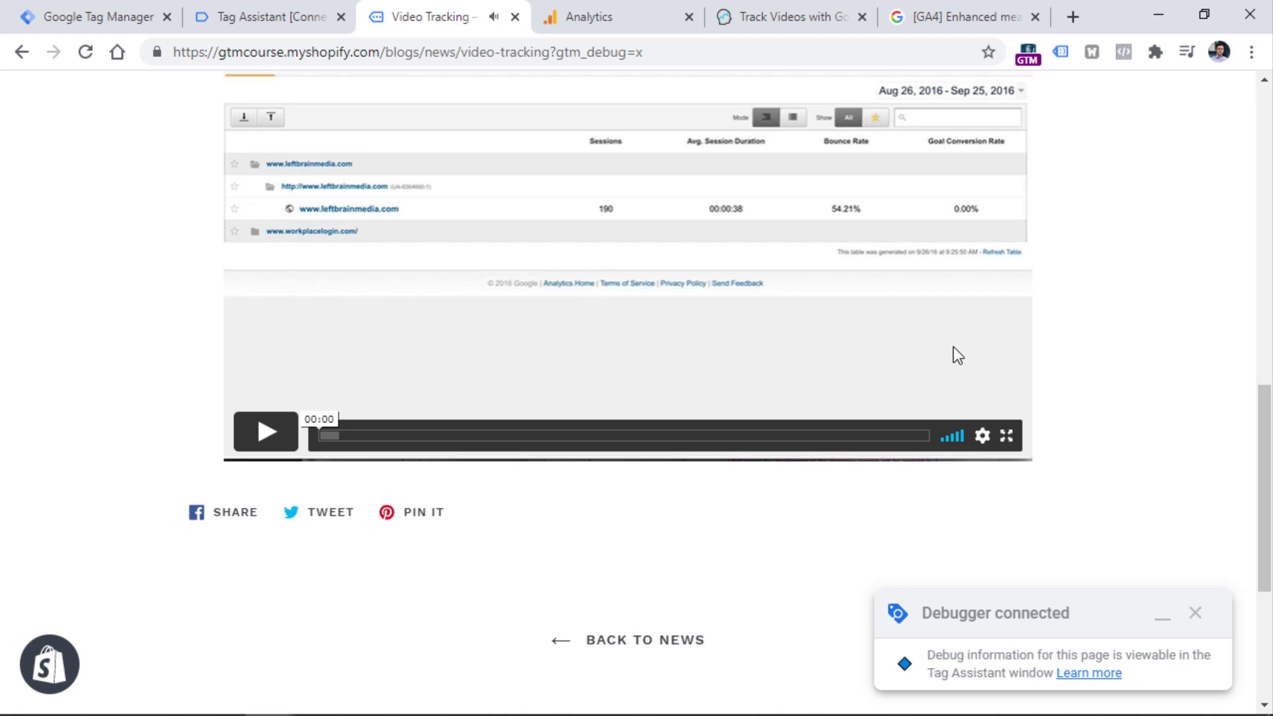
click(271, 1)
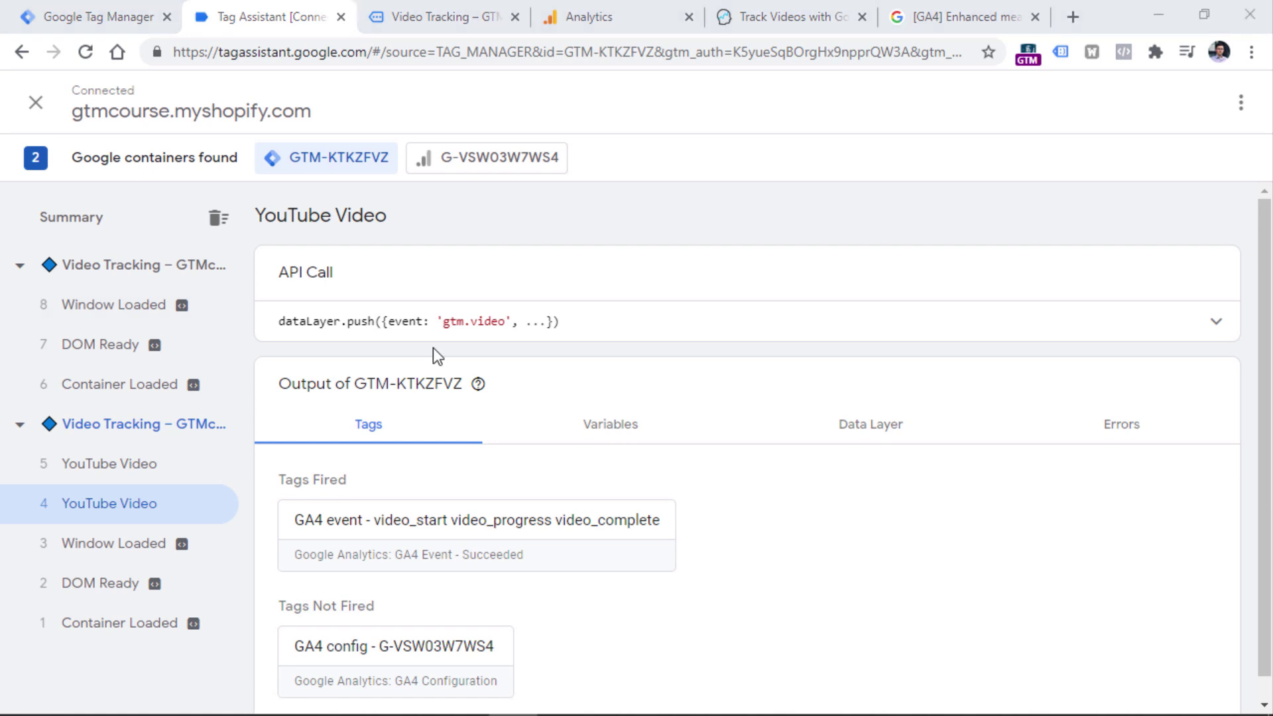
key(ctrl+Tab)
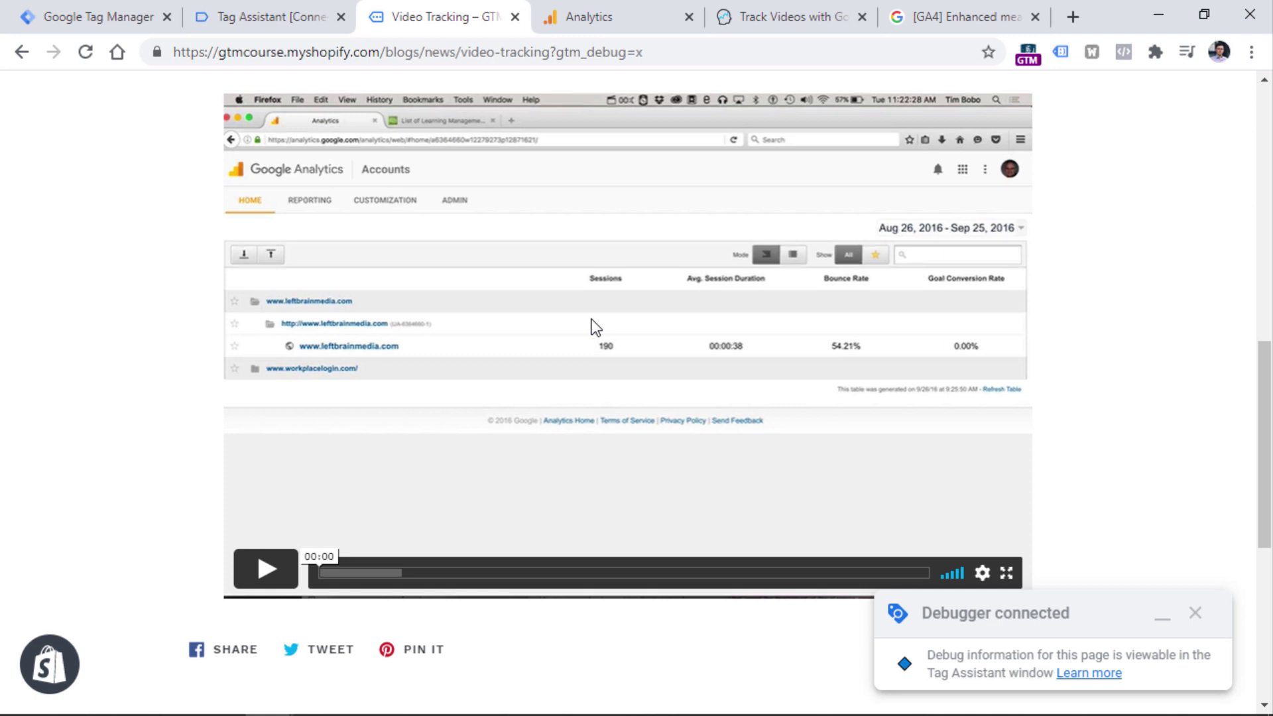
click(236, 15)
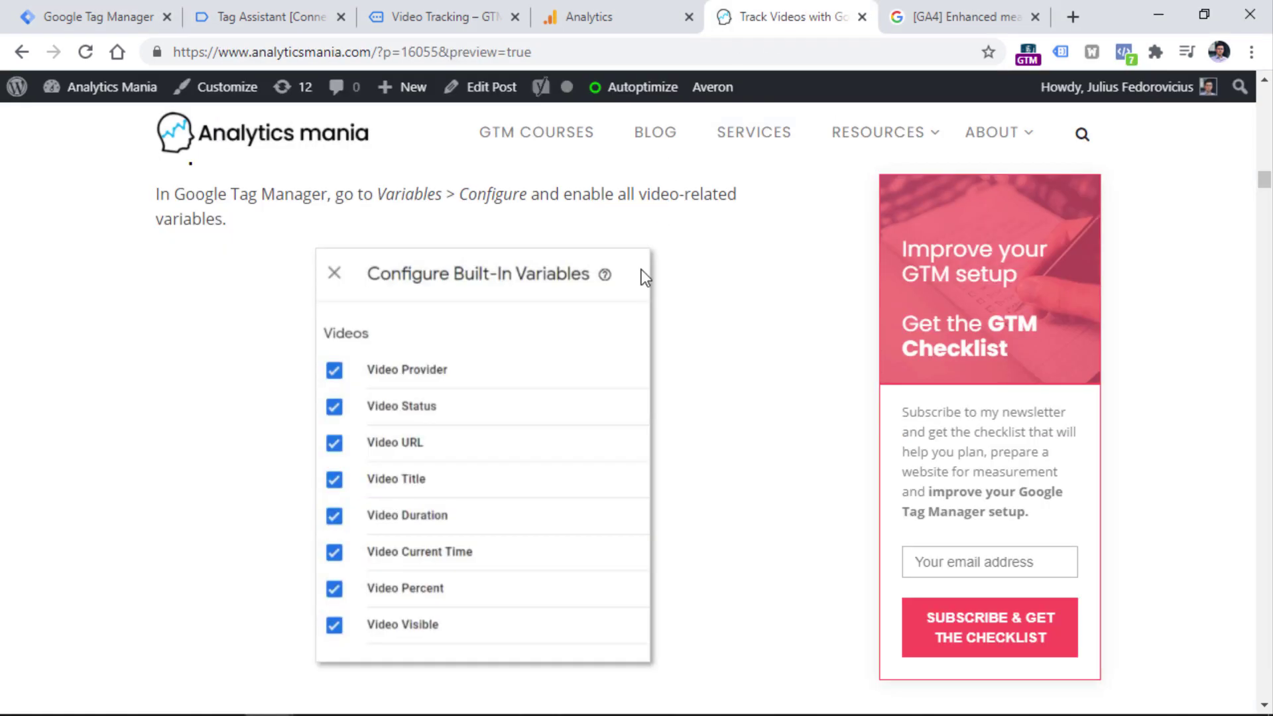
Look through the Track Videos with Google Analytics 4 article for its Vimeo variable, trigger and listener instructions.
scroll(642, 272, up, 5)
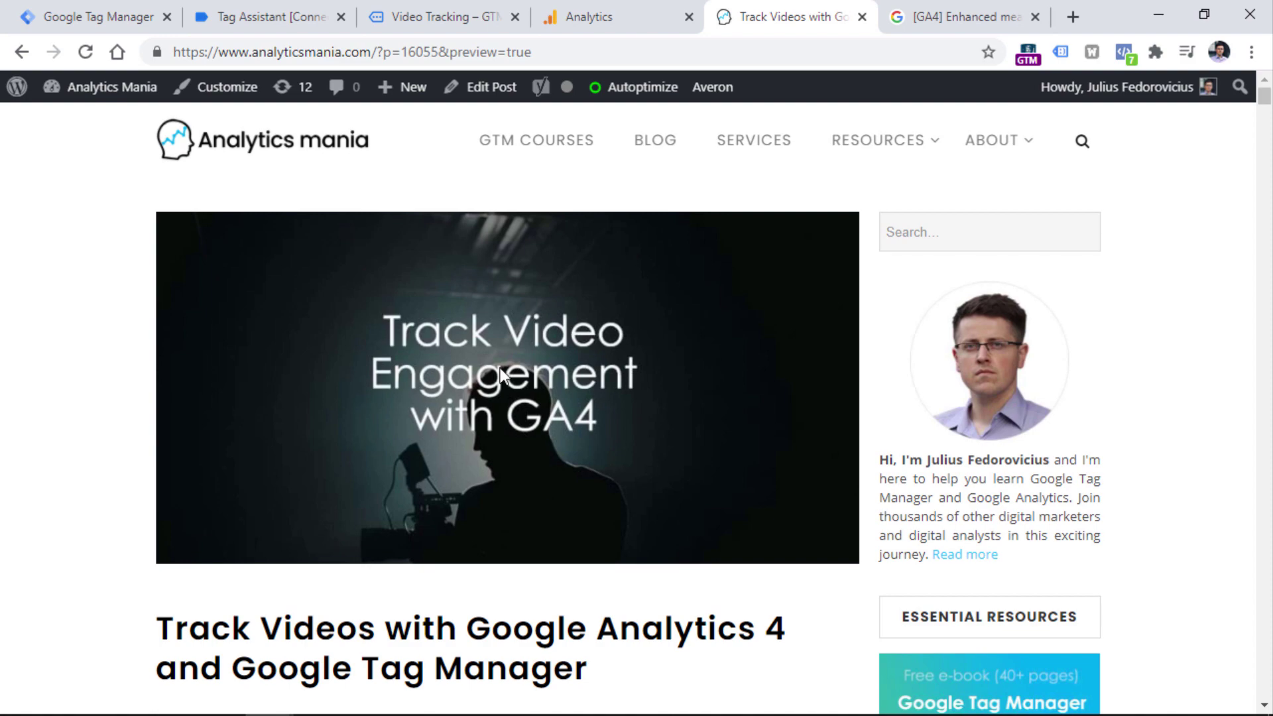
scroll(474, 281, down, 20)
scroll(481, 266, down, 20)
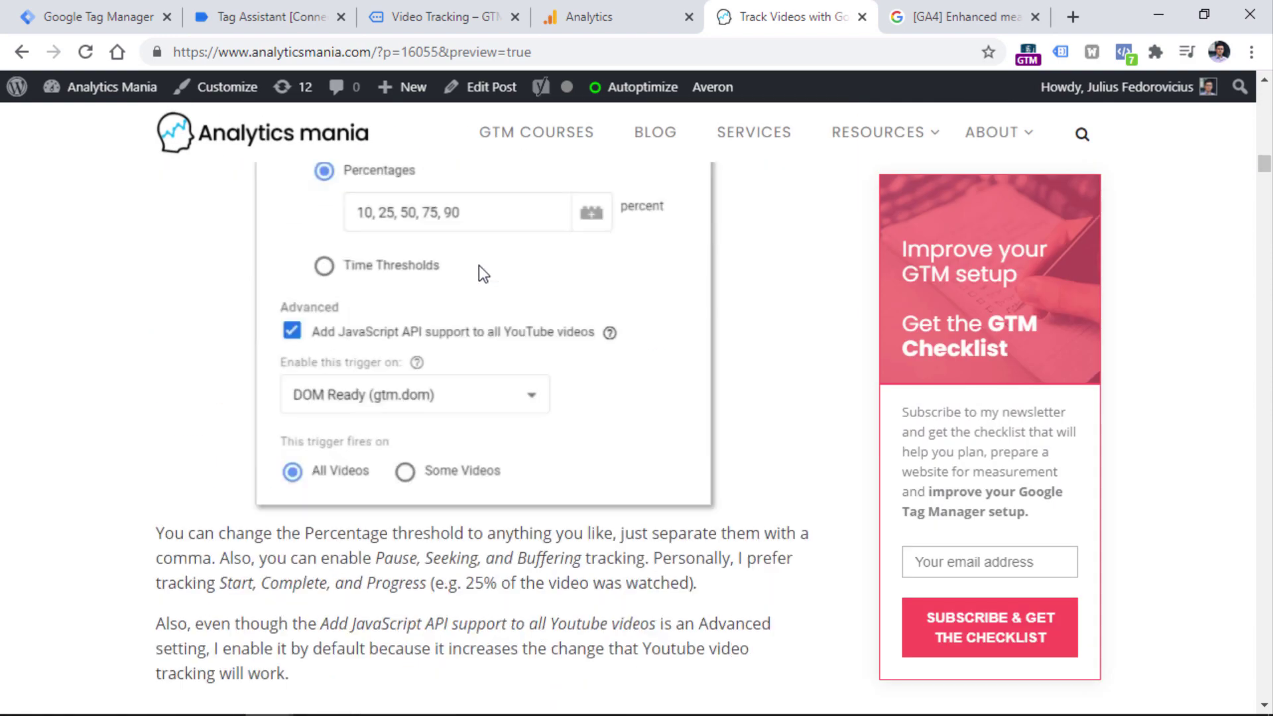
scroll(481, 273, down, 20)
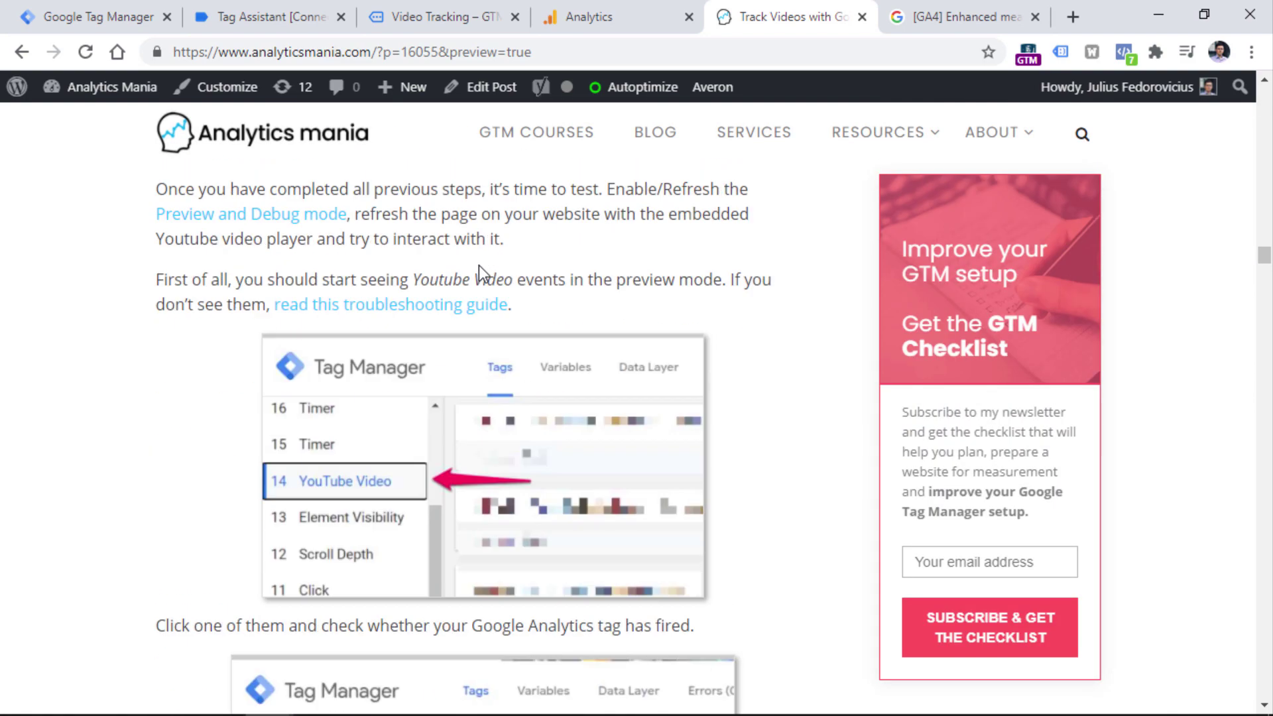
scroll(478, 273, down, 20)
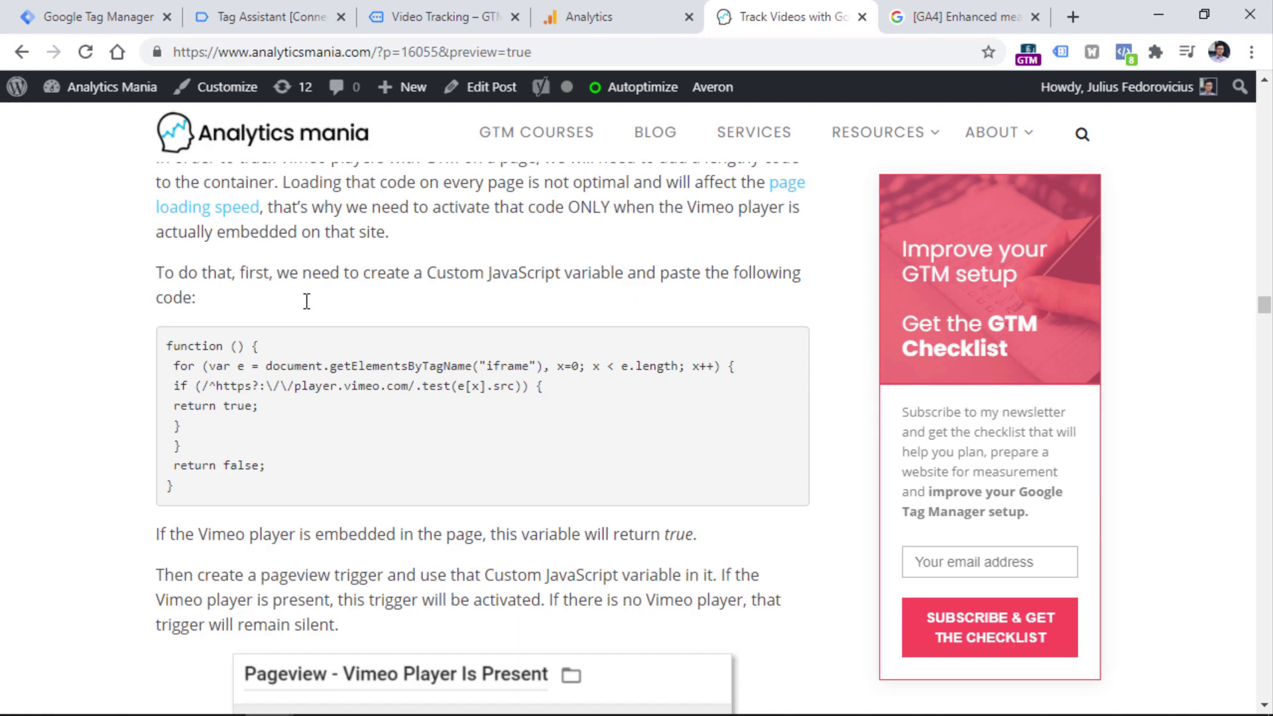
scroll(306, 301, up, 5)
scroll(294, 273, up, 6)
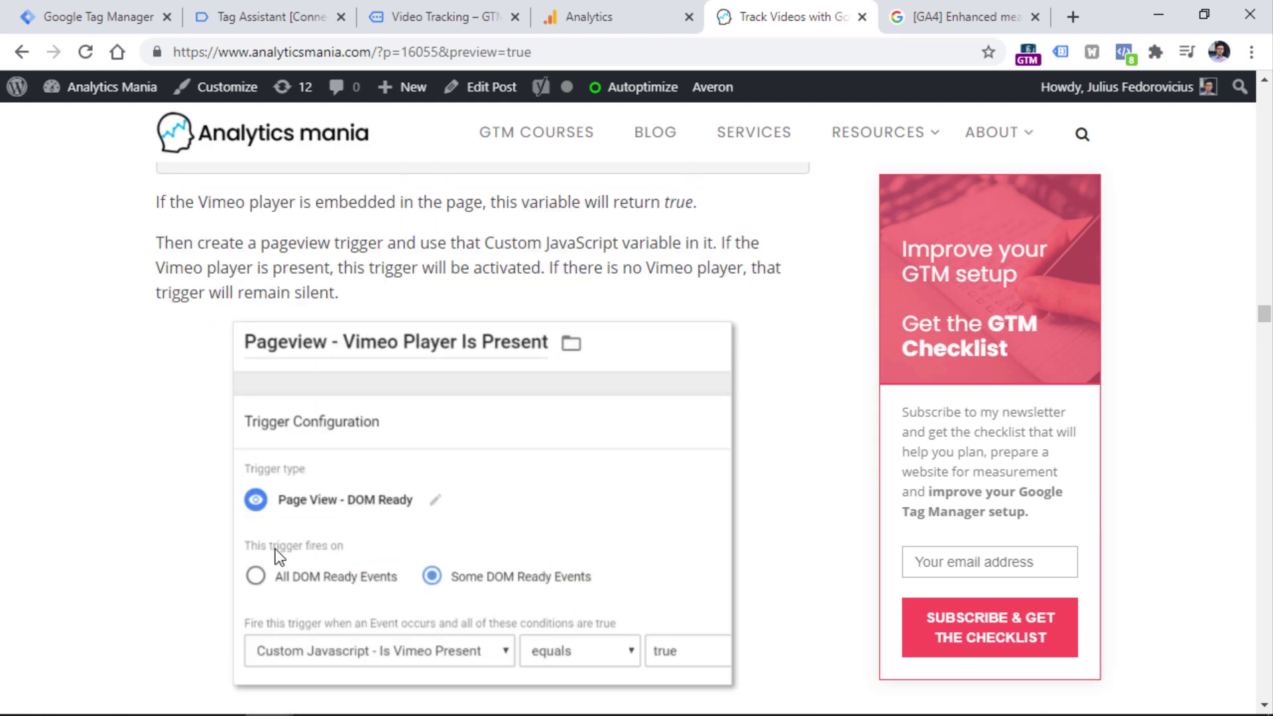
scroll(279, 555, down, 5)
scroll(504, 398, down, 5)
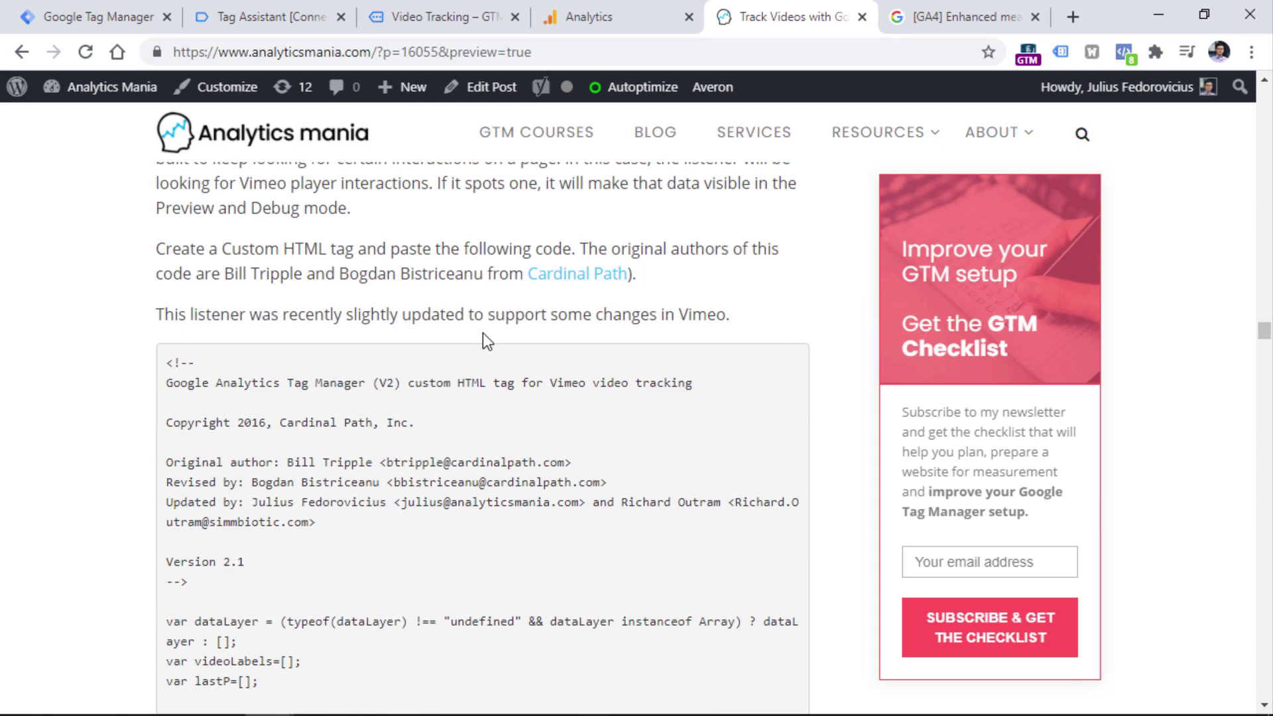
Copy the complete Vimeo listener script from the article's code block.
drag(169, 361, 232, 474)
scroll(261, 403, down, 10)
scroll(260, 353, down, 20)
scroll(253, 336, down, 20)
scroll(244, 229, up, 5)
right_click(234, 205)
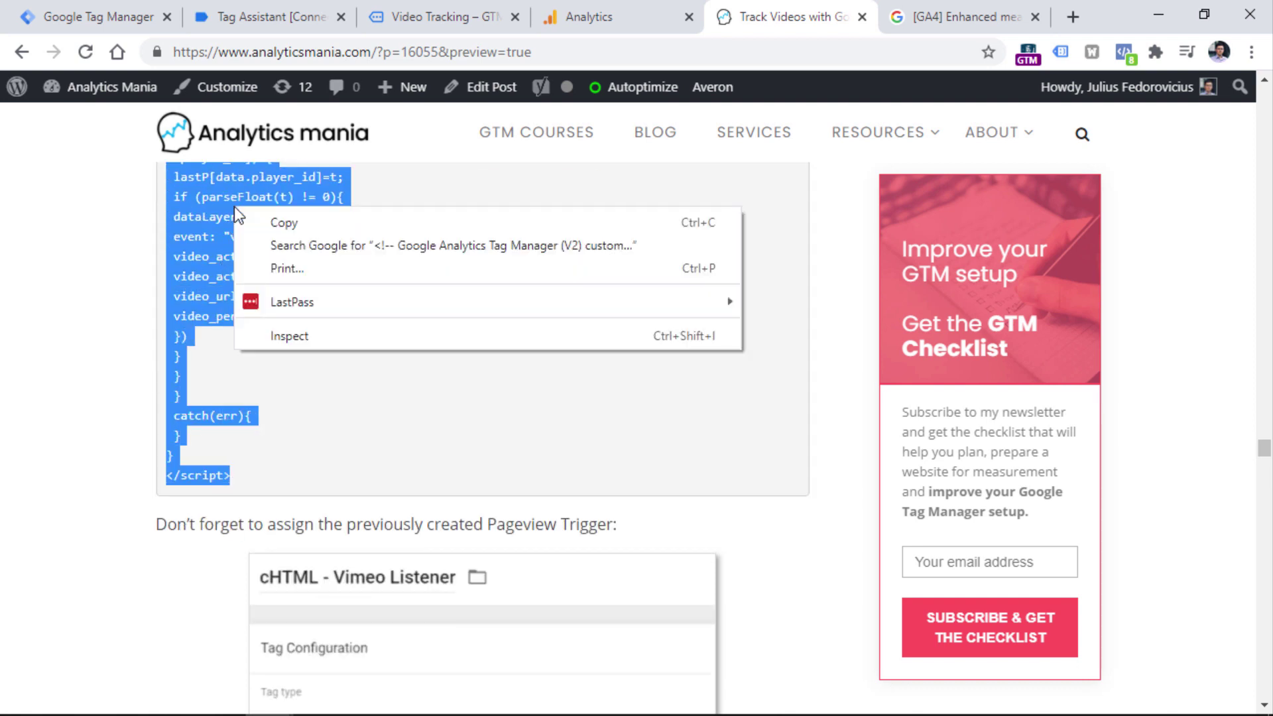
click(270, 223)
Switch to Google Tag Manager, create a Custom HTML tag and paste the copied Vimeo listener script into it.
click(113, 7)
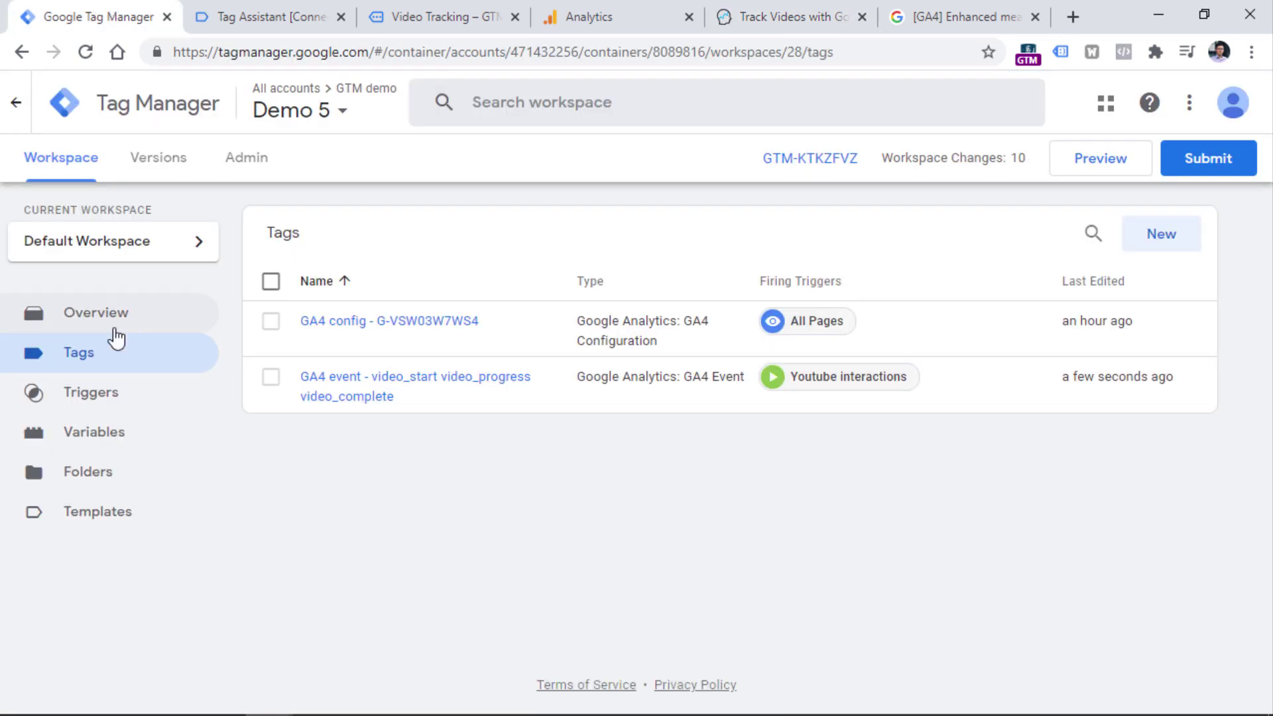
click(1181, 241)
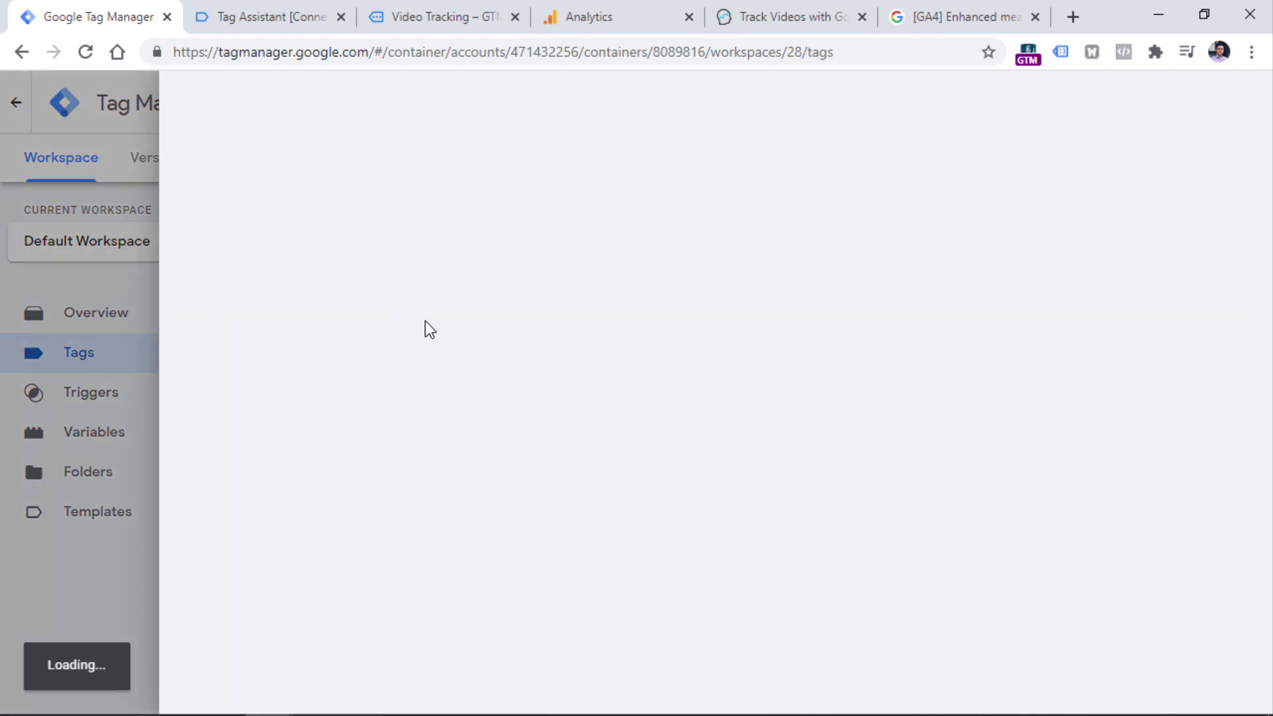
scroll(909, 202, down, 5)
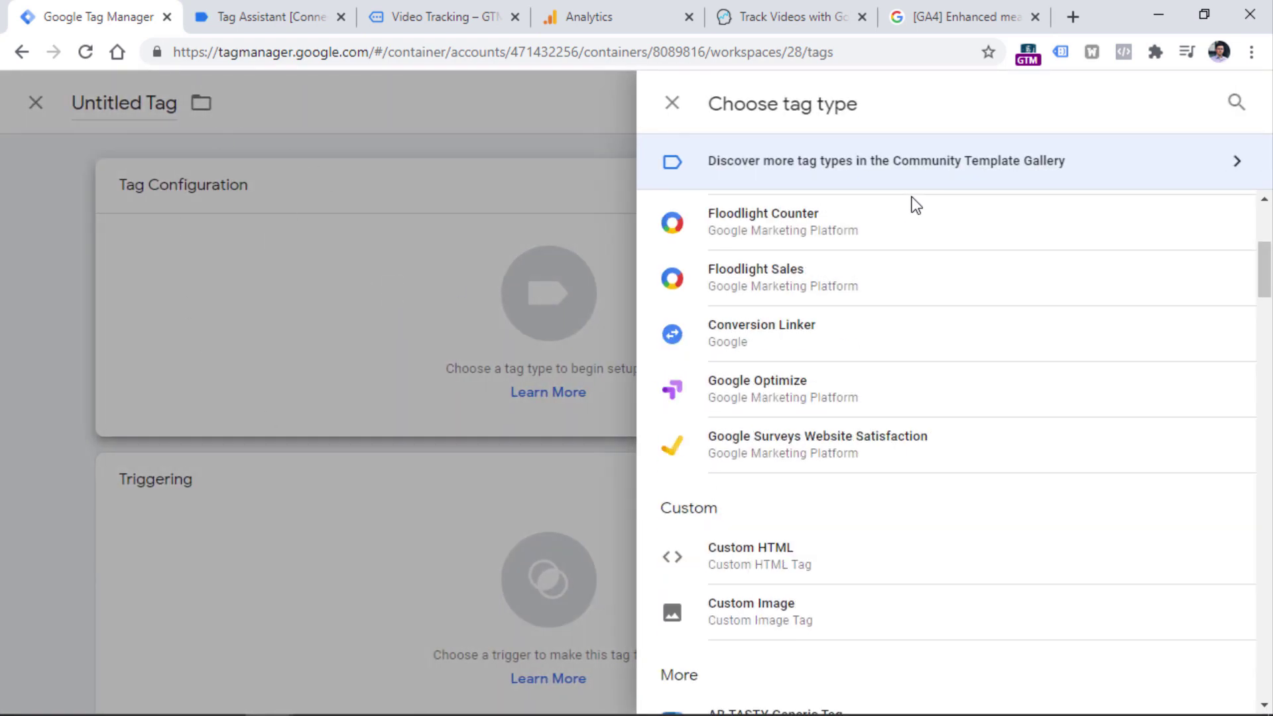
click(773, 560)
click(388, 408)
key(ctrl+v)
scroll(419, 438, down, 5)
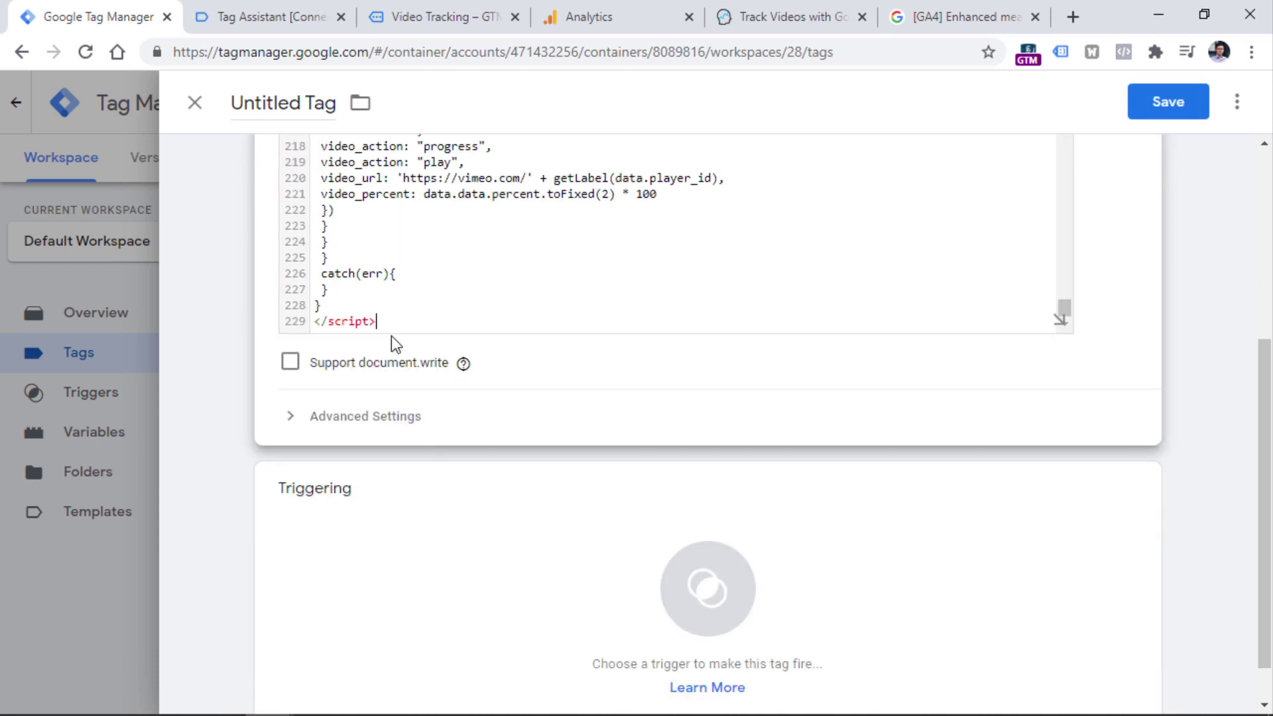
Assign the tag a new Page View - Window Loaded trigger named Window Loaded, firing on all Window Loaded events.
click(398, 464)
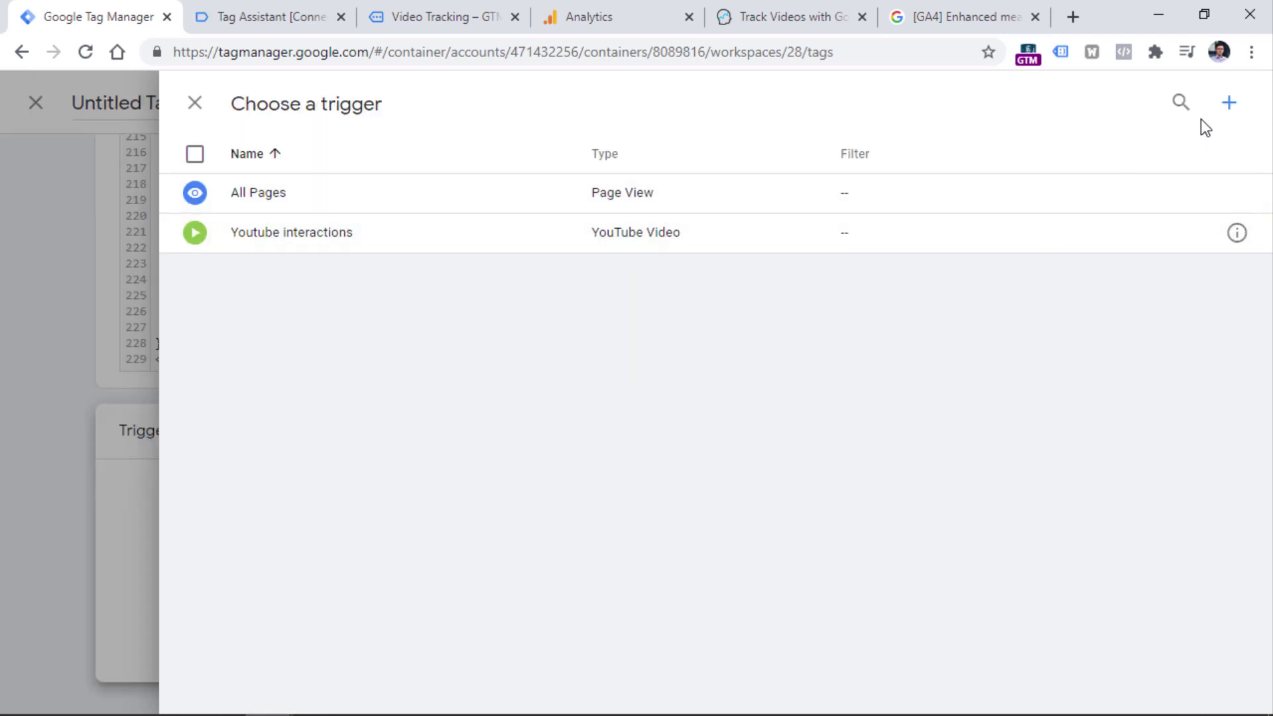
click(1229, 104)
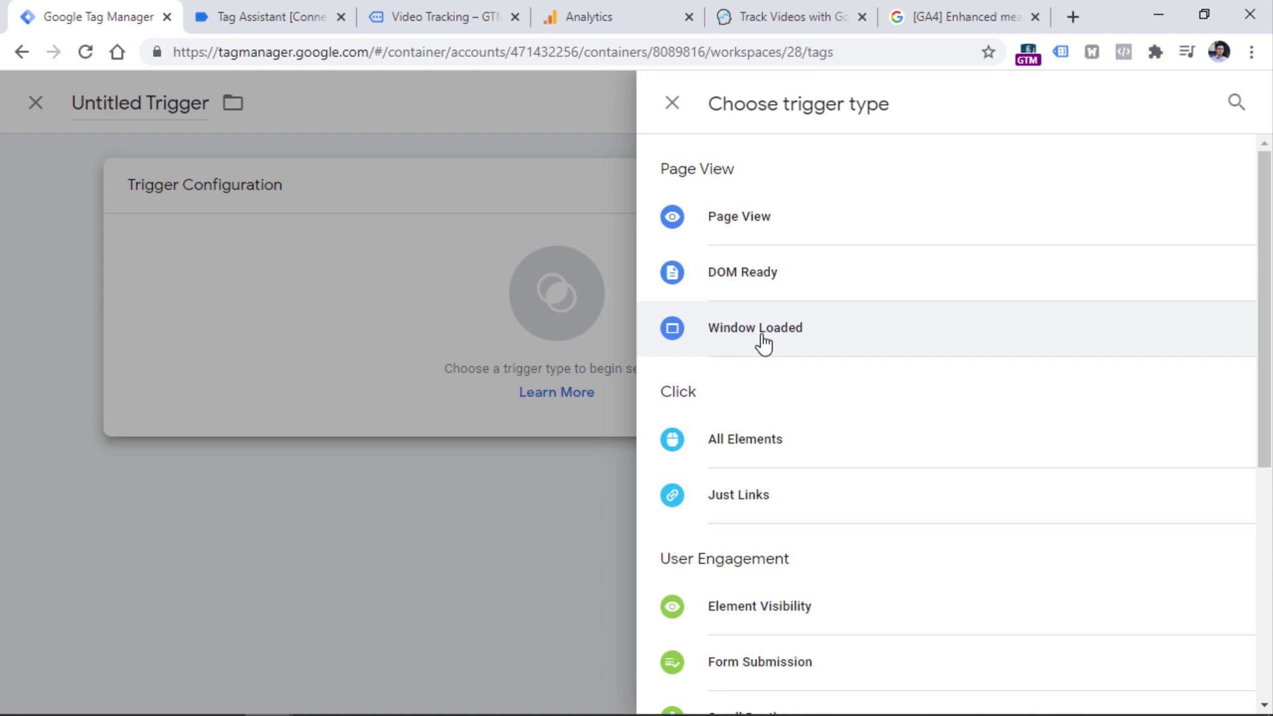
click(760, 339)
click(291, 98)
text(Windo)
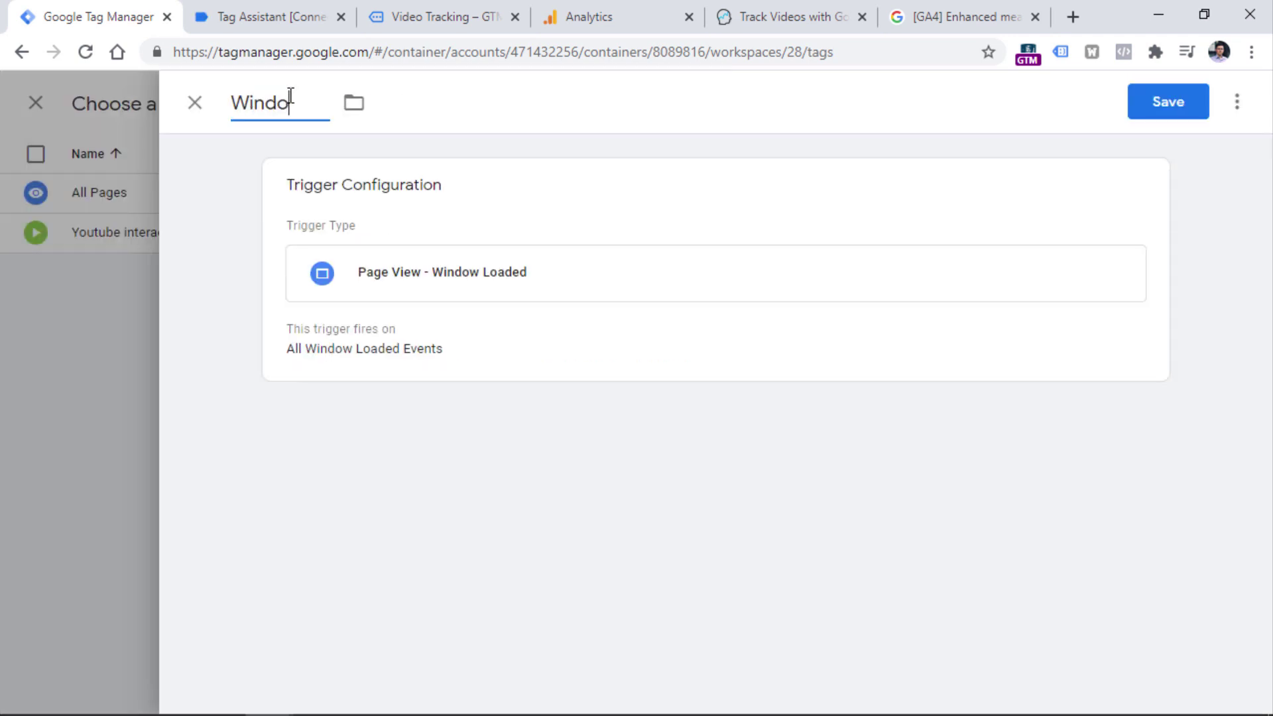
text(w Loaded)
click(1179, 104)
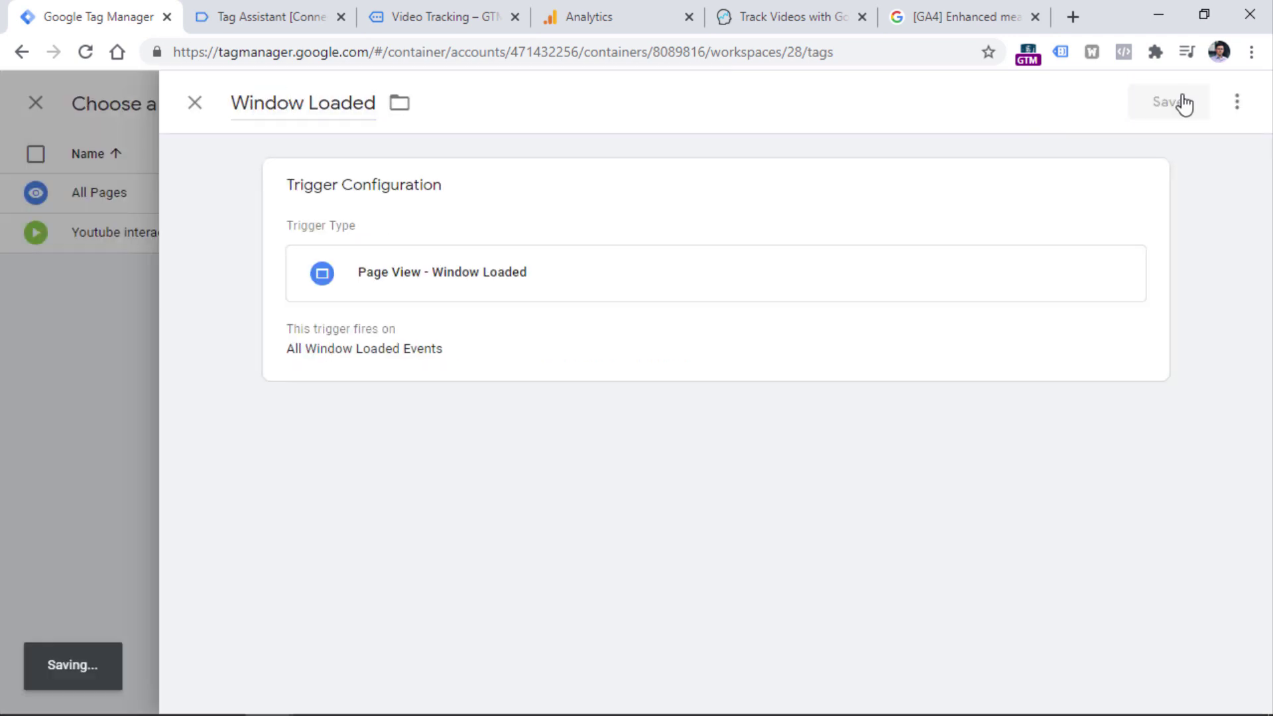
Name the new Custom HTML tag cHTML - Vimeo Listener and save it.
scroll(442, 512, up, 10)
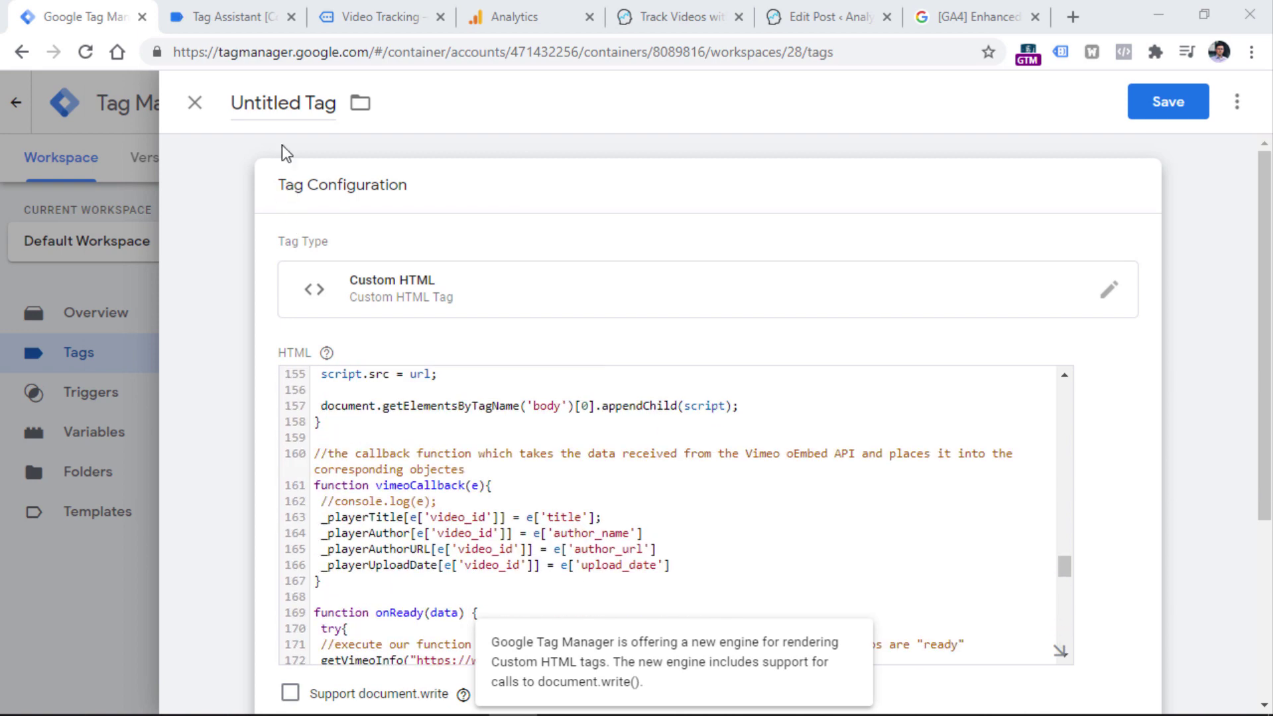
triple_click(268, 93)
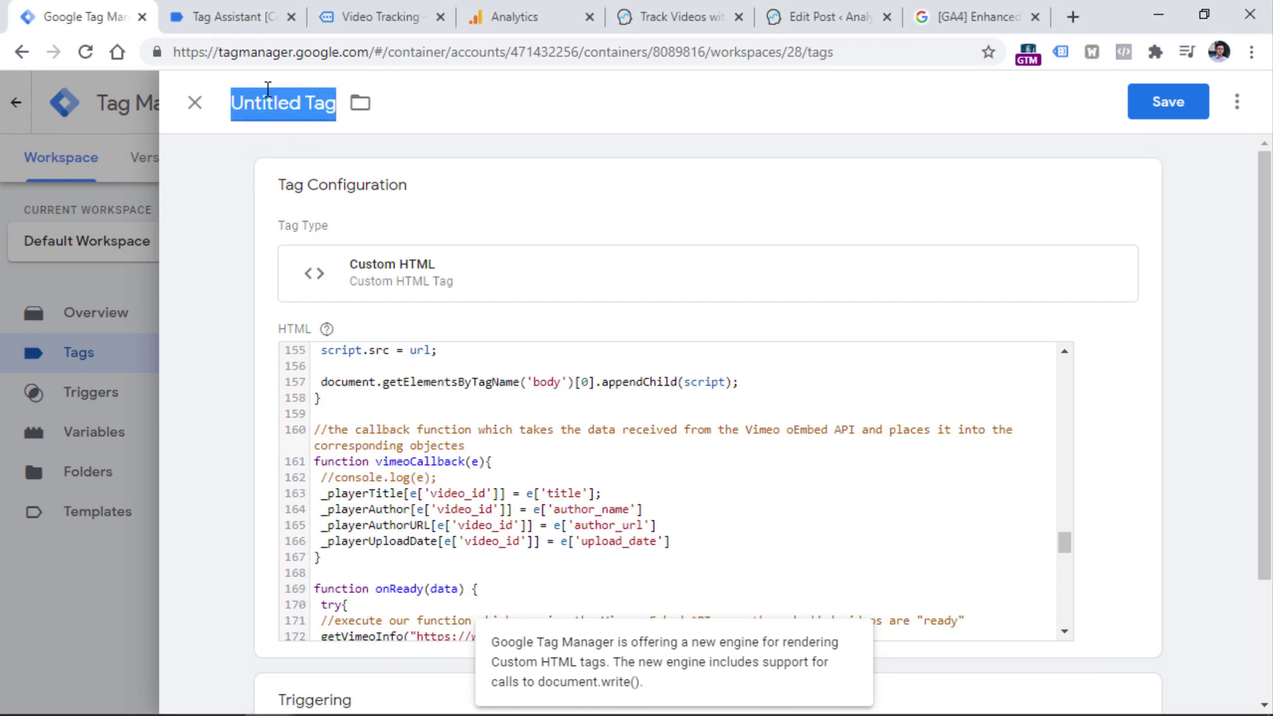
text(cHTML 0)
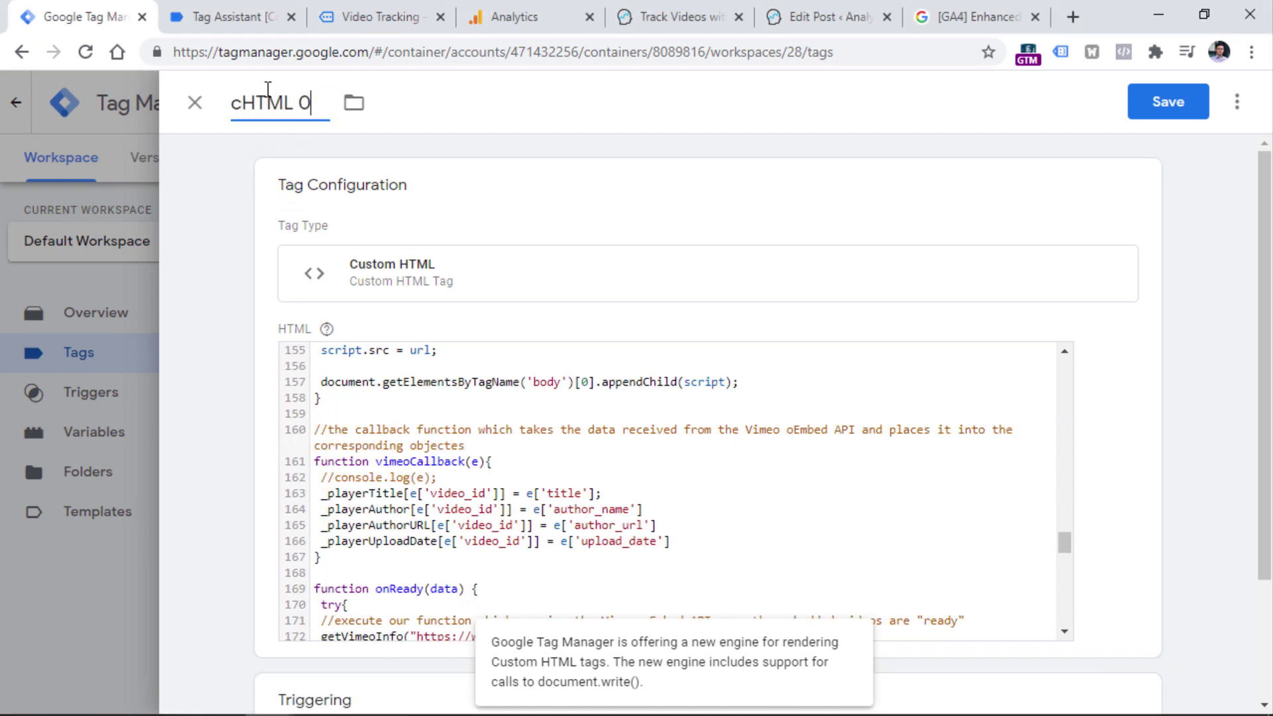
text(-)
key(BackSpace)
key(BackSpace)
text(- Vimeo Listener)
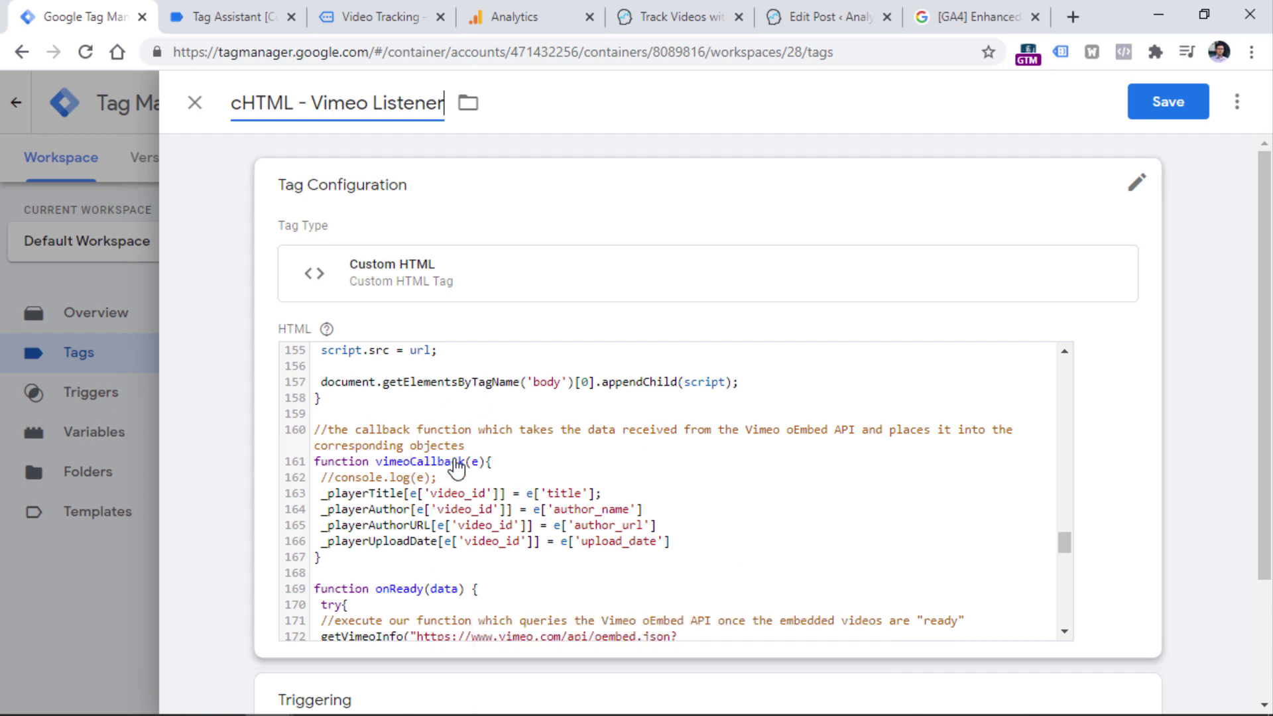
click(245, 17)
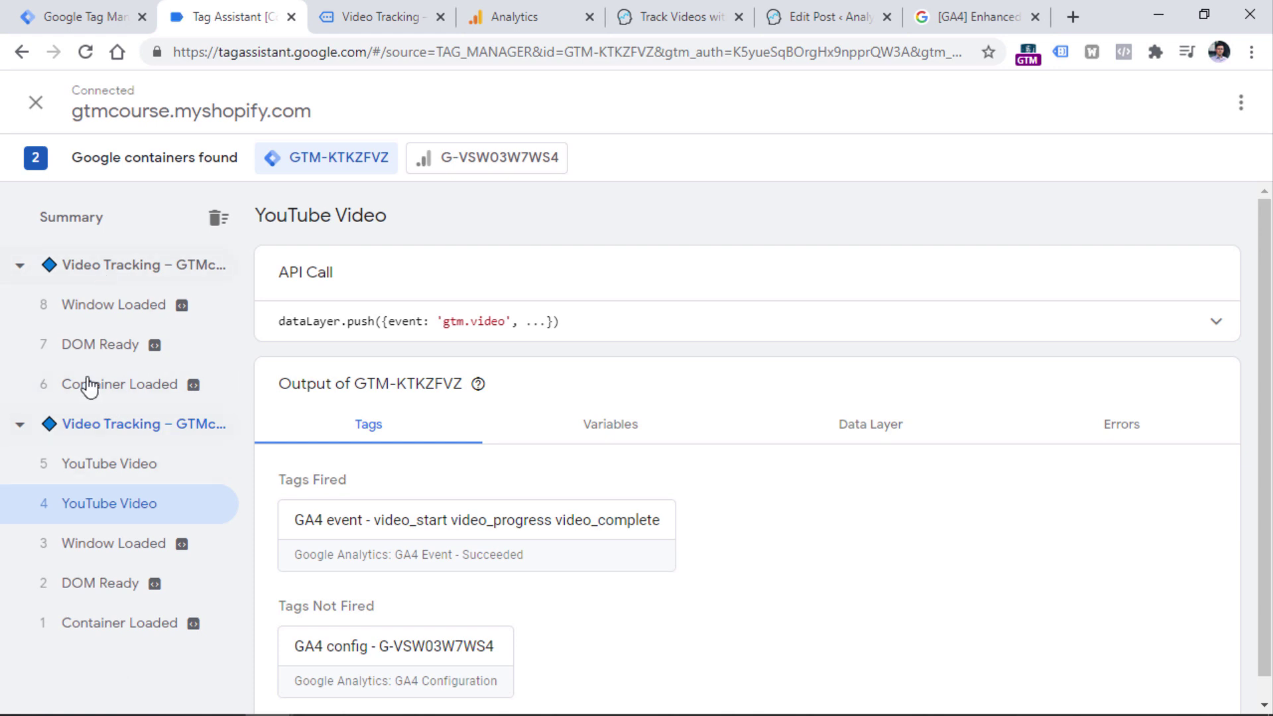
click(93, 16)
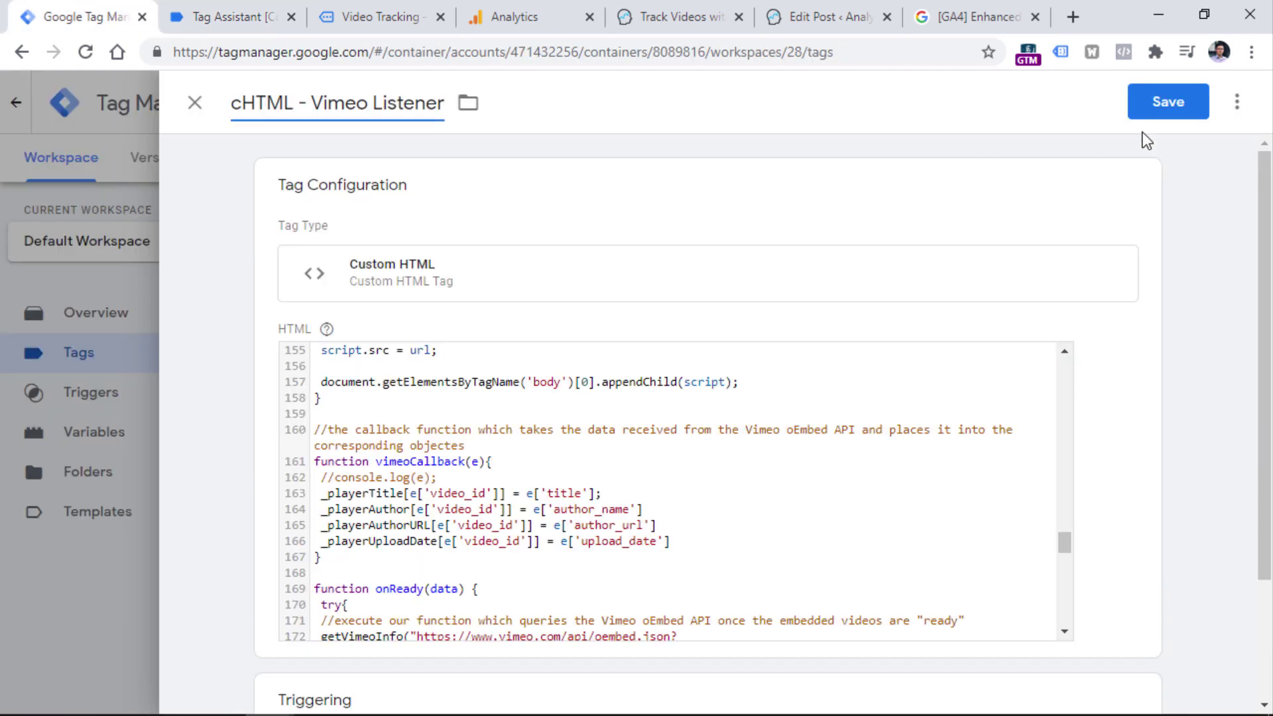
click(1157, 106)
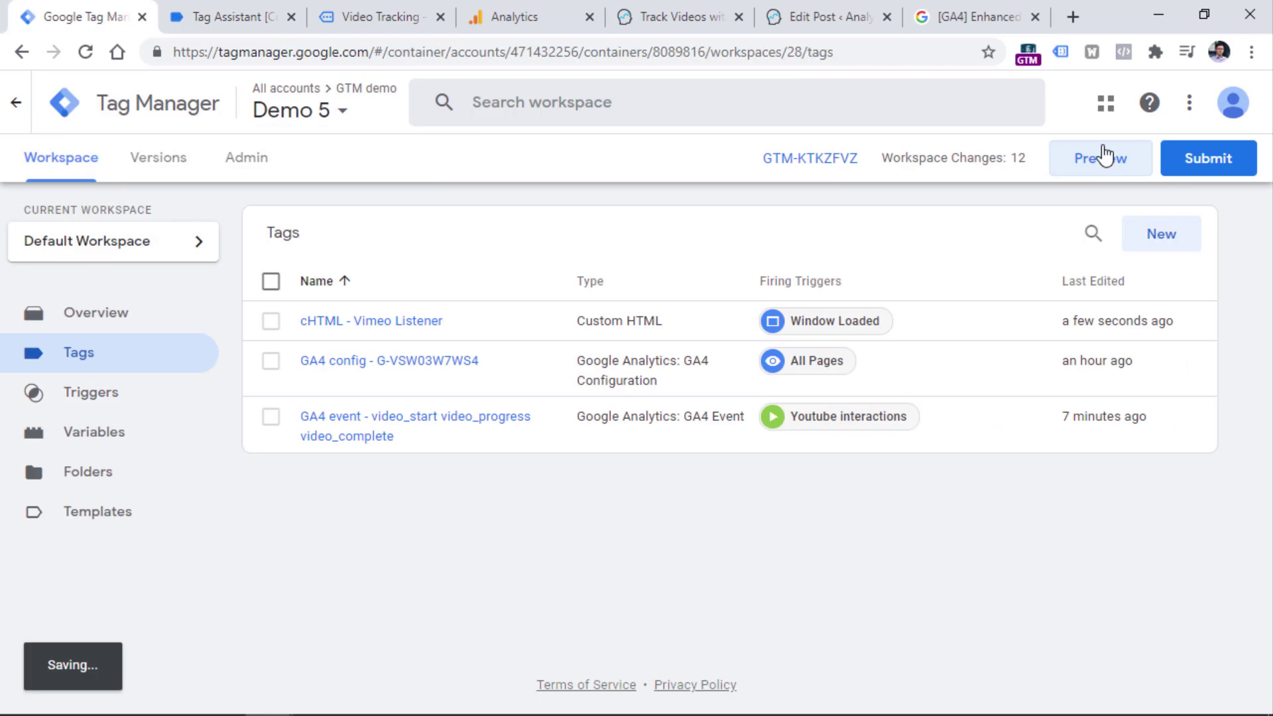
Start the container preview, briefly play the page's embedded Vimeo video and continue to the debug session in Tag Assistant.
click(1104, 156)
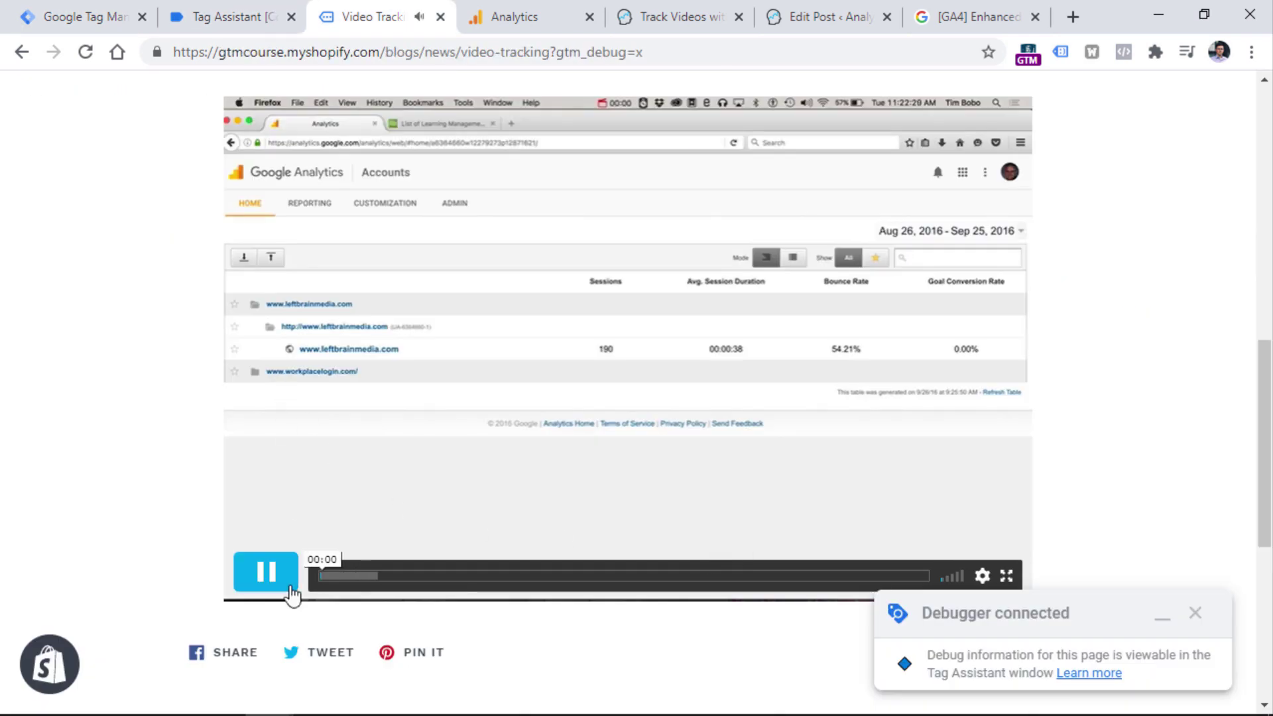
click(290, 587)
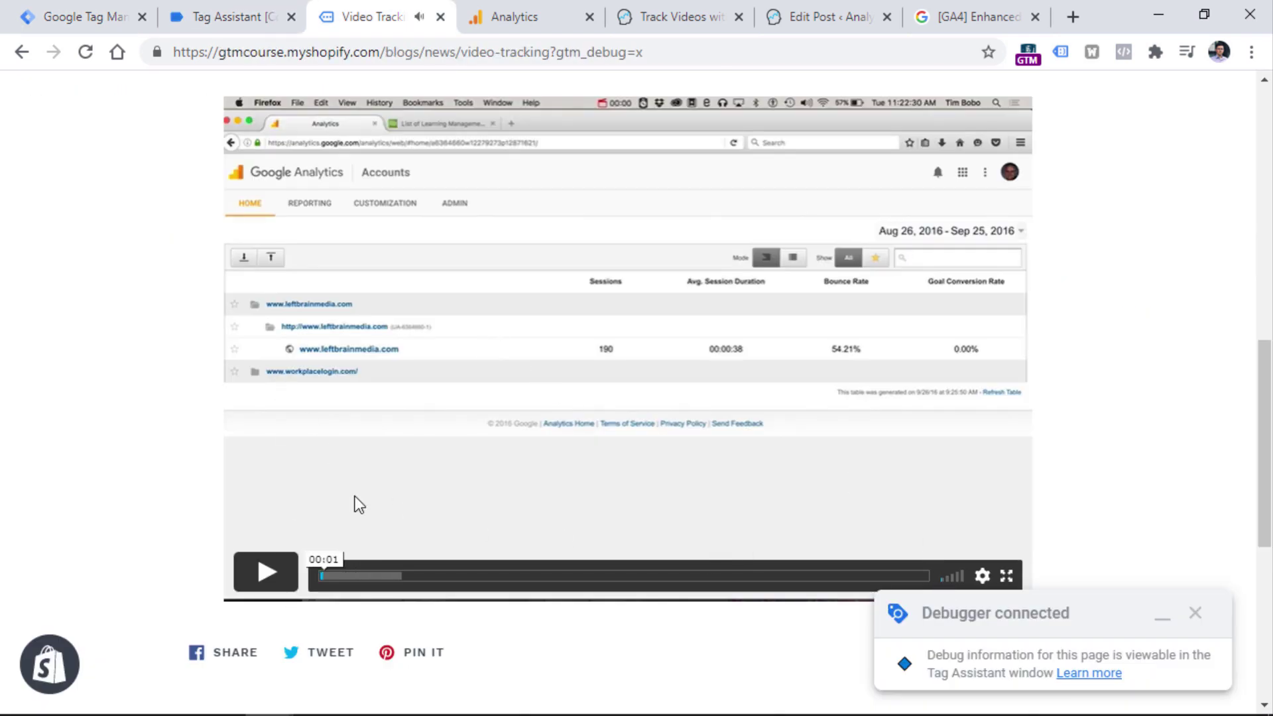
click(256, 10)
click(635, 457)
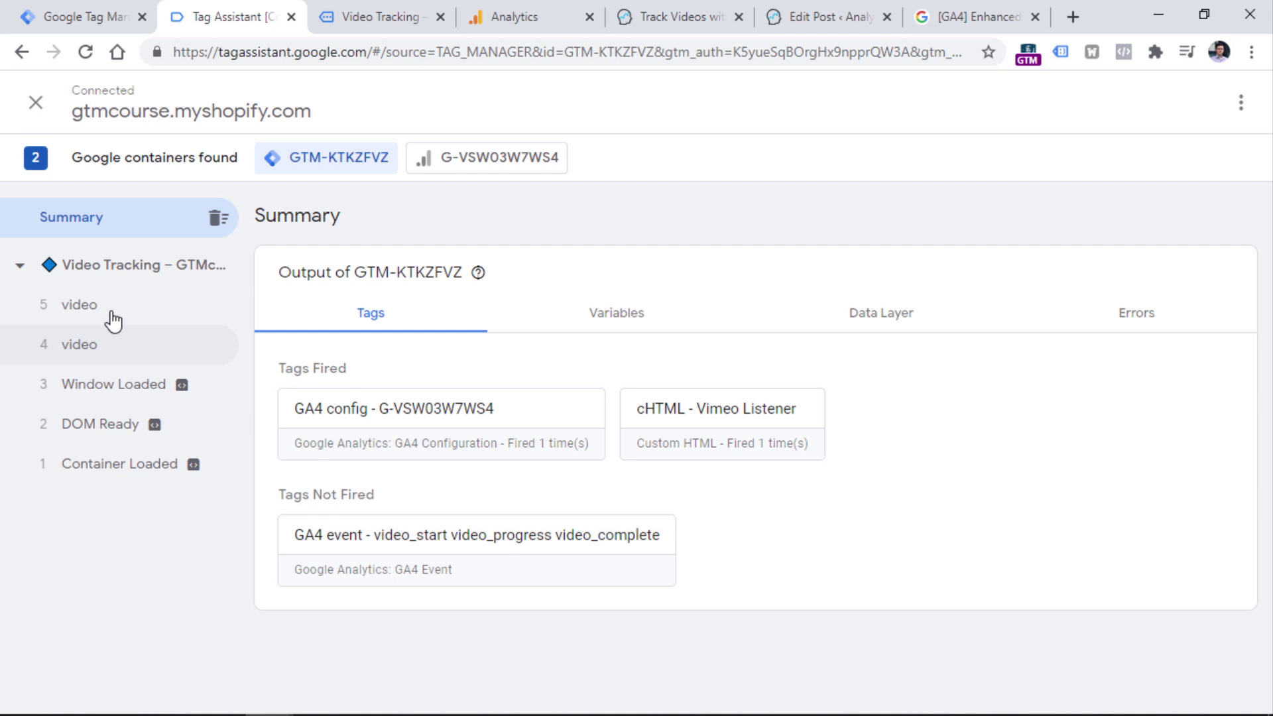
Inspect the two video events and examine the action, URL and percent in the first one's data layer push.
click(85, 317)
click(85, 346)
click(86, 319)
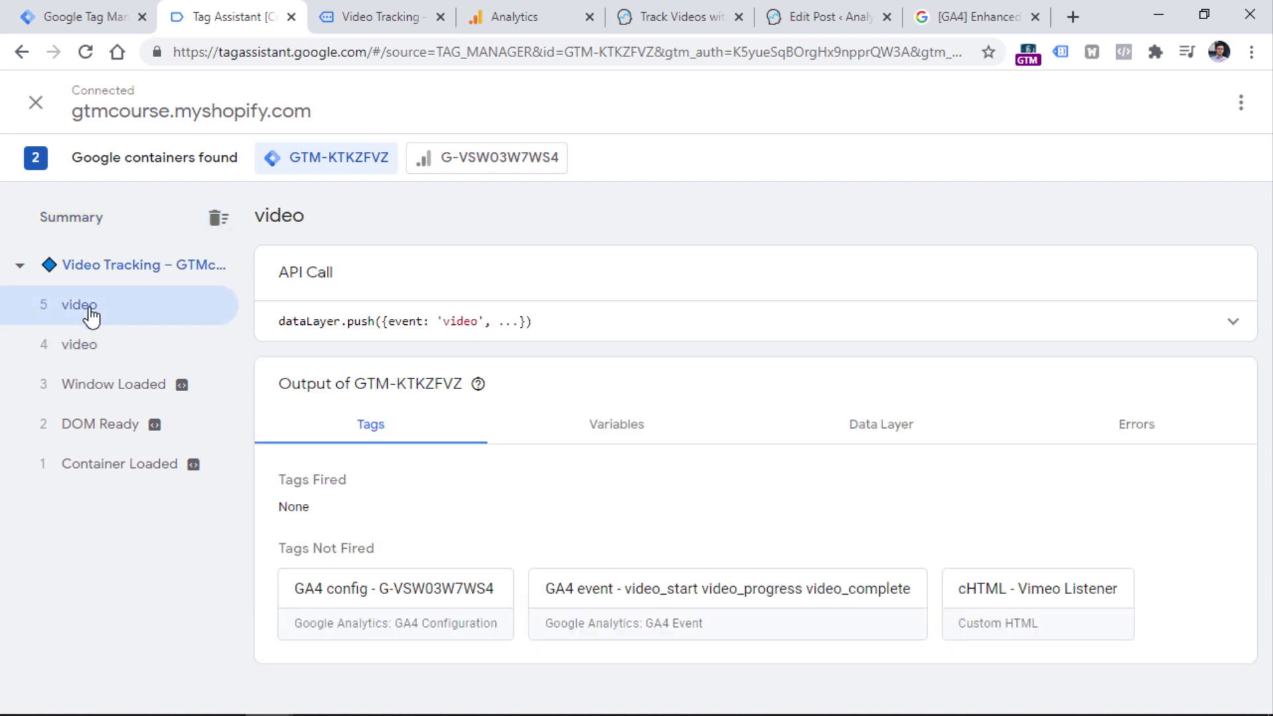
click(97, 353)
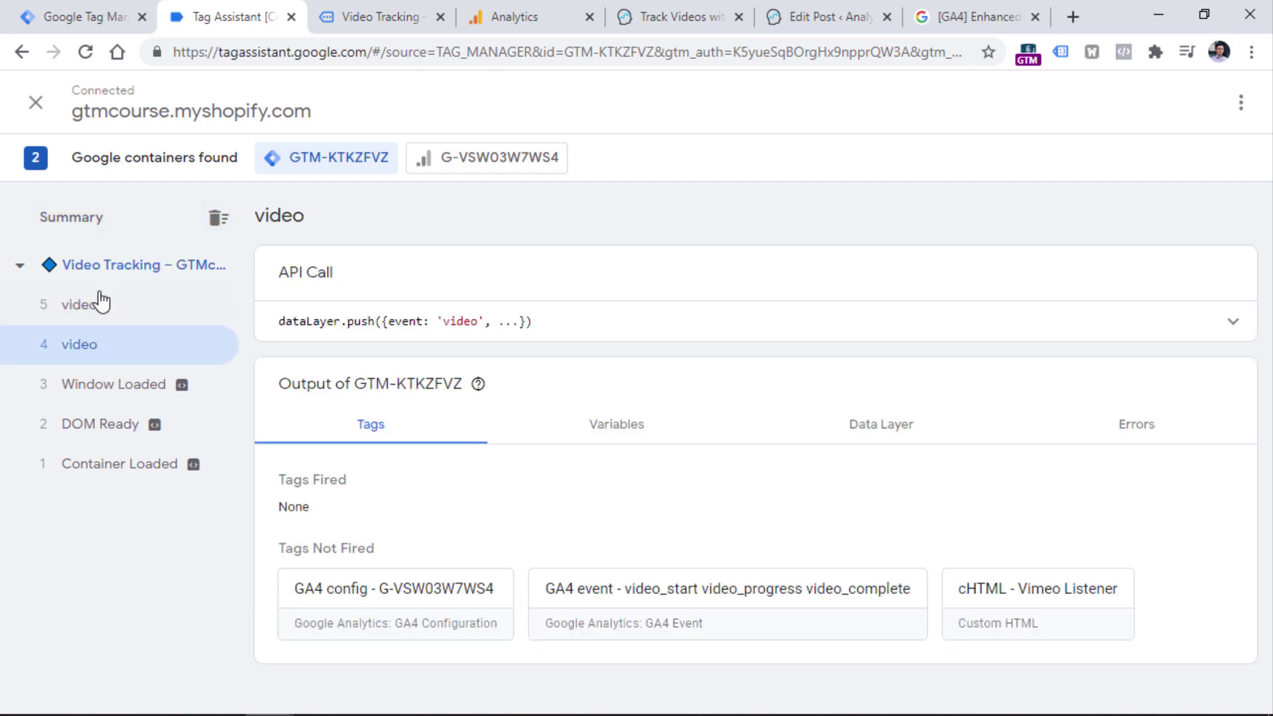
click(1199, 325)
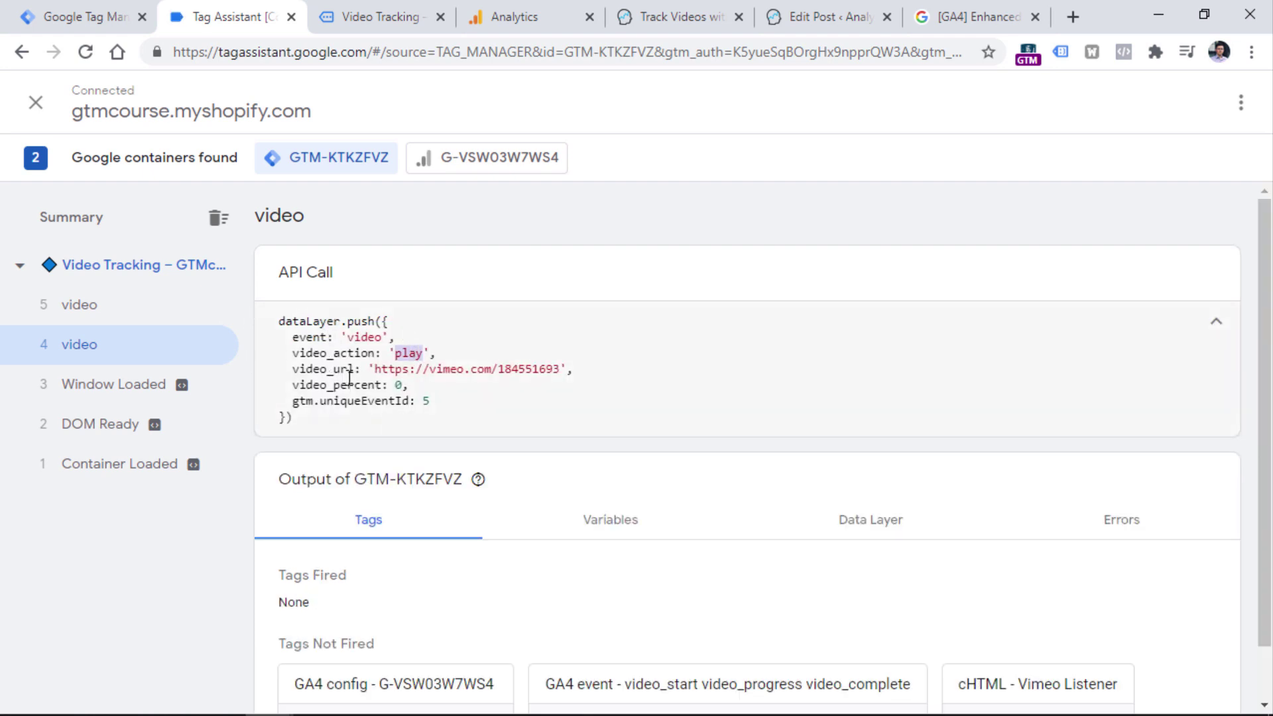
drag(380, 372, 561, 375)
drag(298, 388, 383, 391)
click(383, 392)
Resume the embedded Vimeo video from about 01:30 and inspect the resulting play event's data layer push in Tag Assistant.
click(380, 17)
click(630, 575)
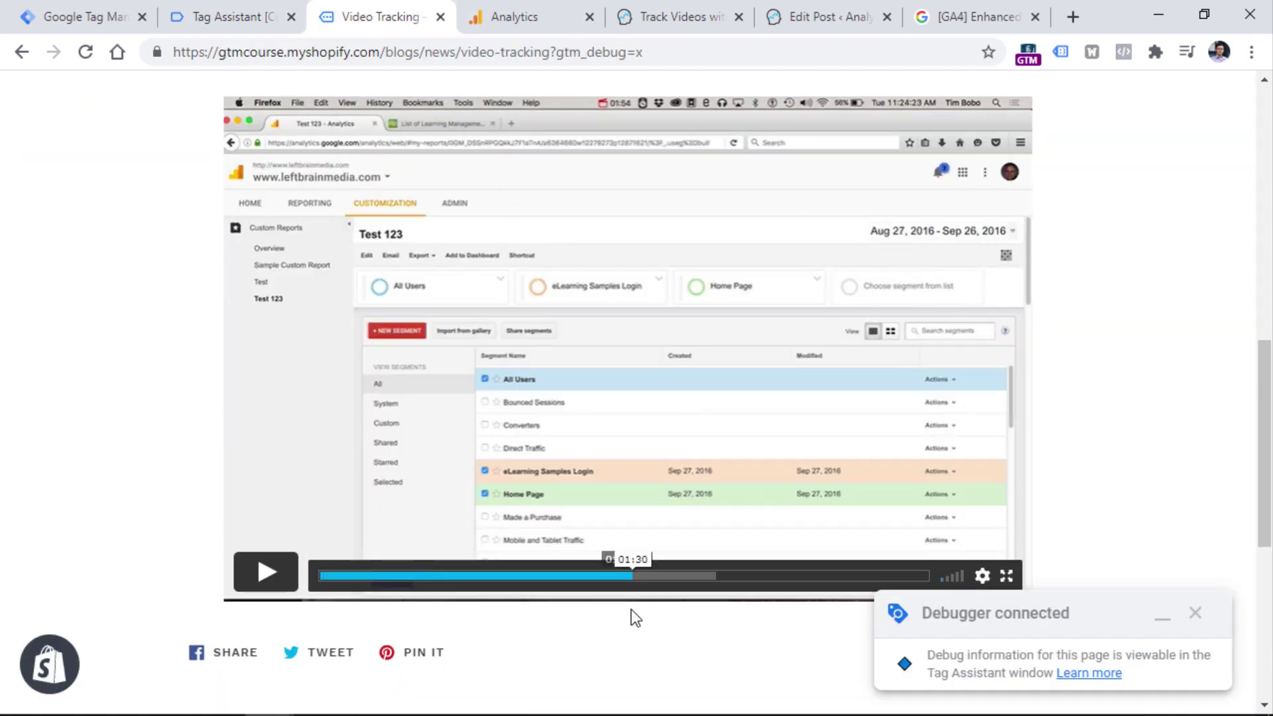
click(265, 574)
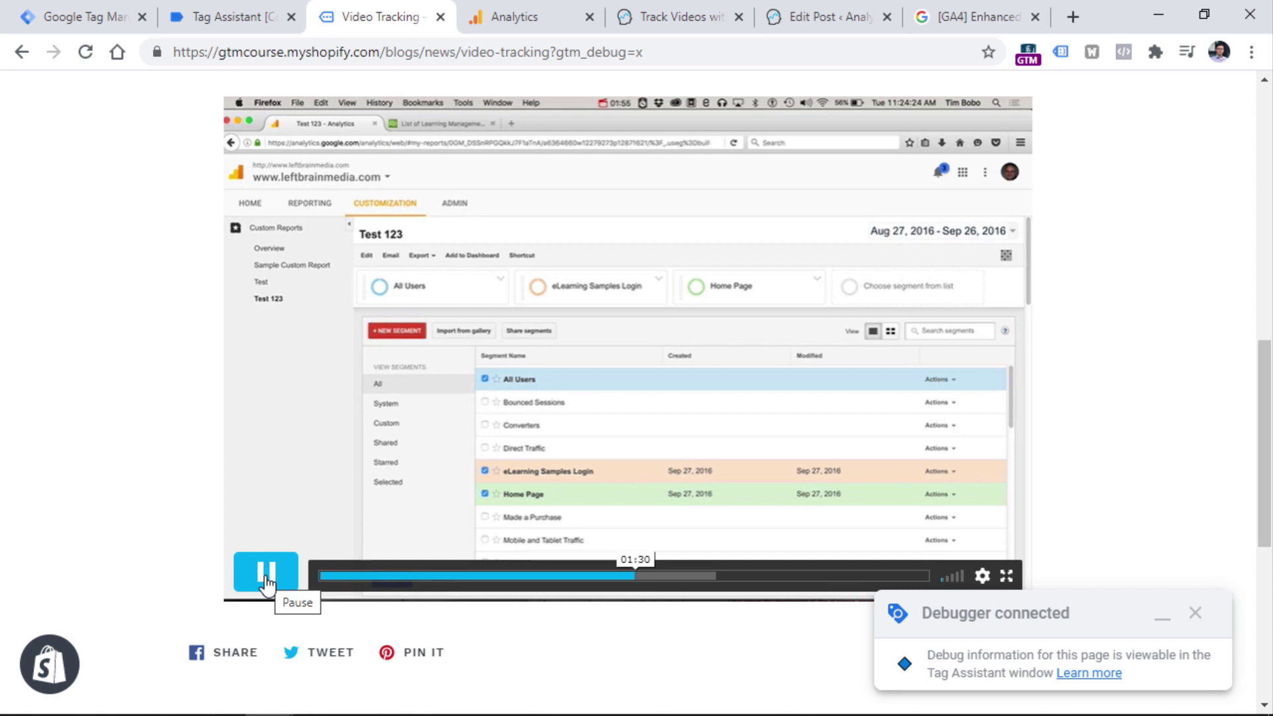
key(ctrl+shift+Tab)
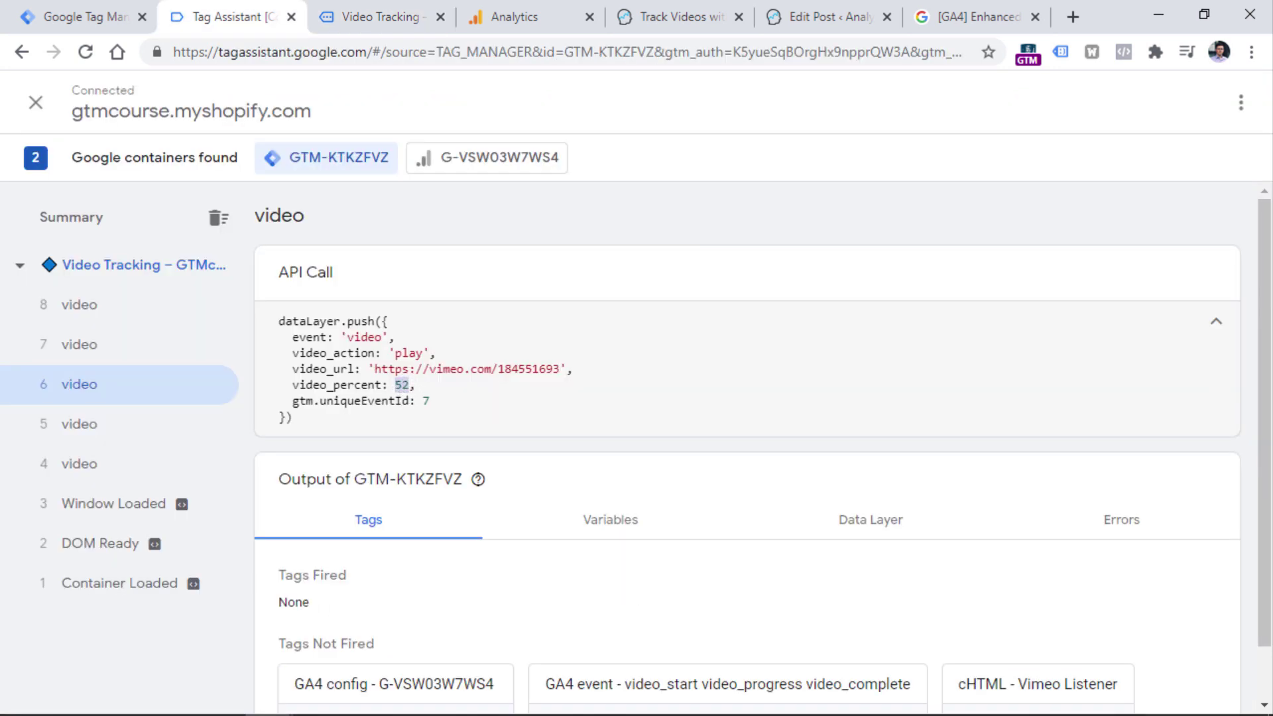
scroll(374, 522, down, 1)
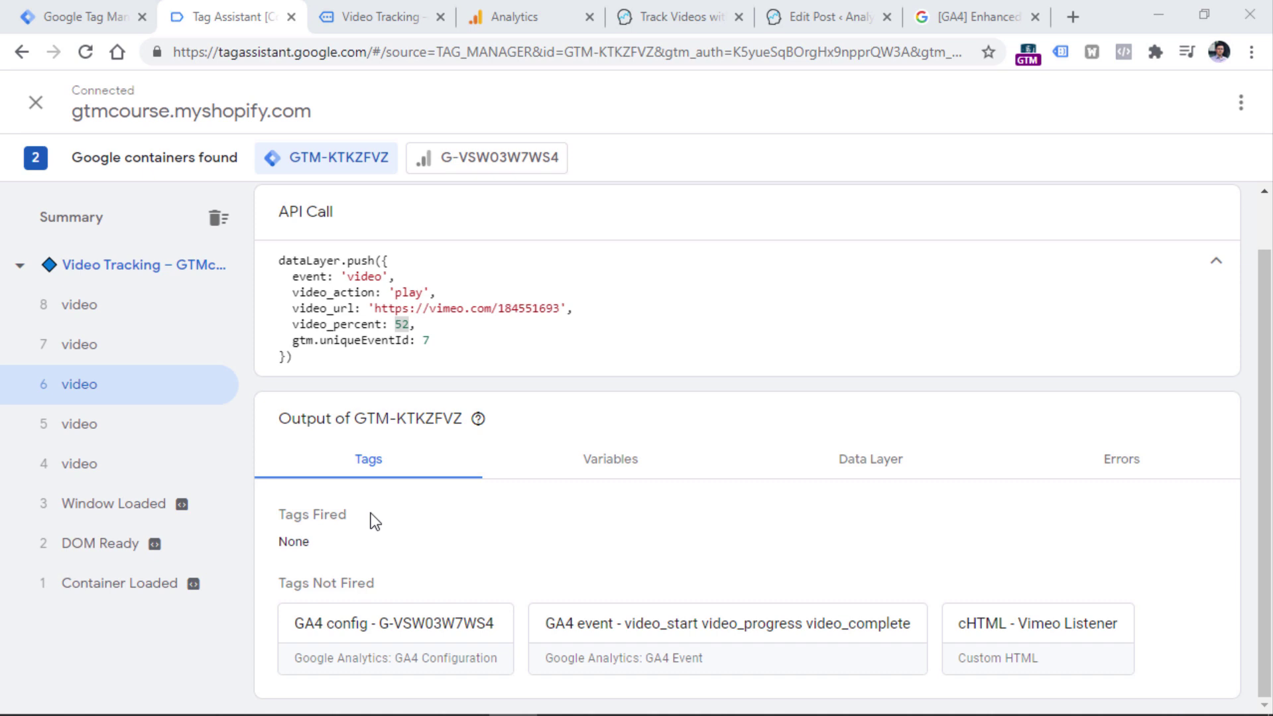
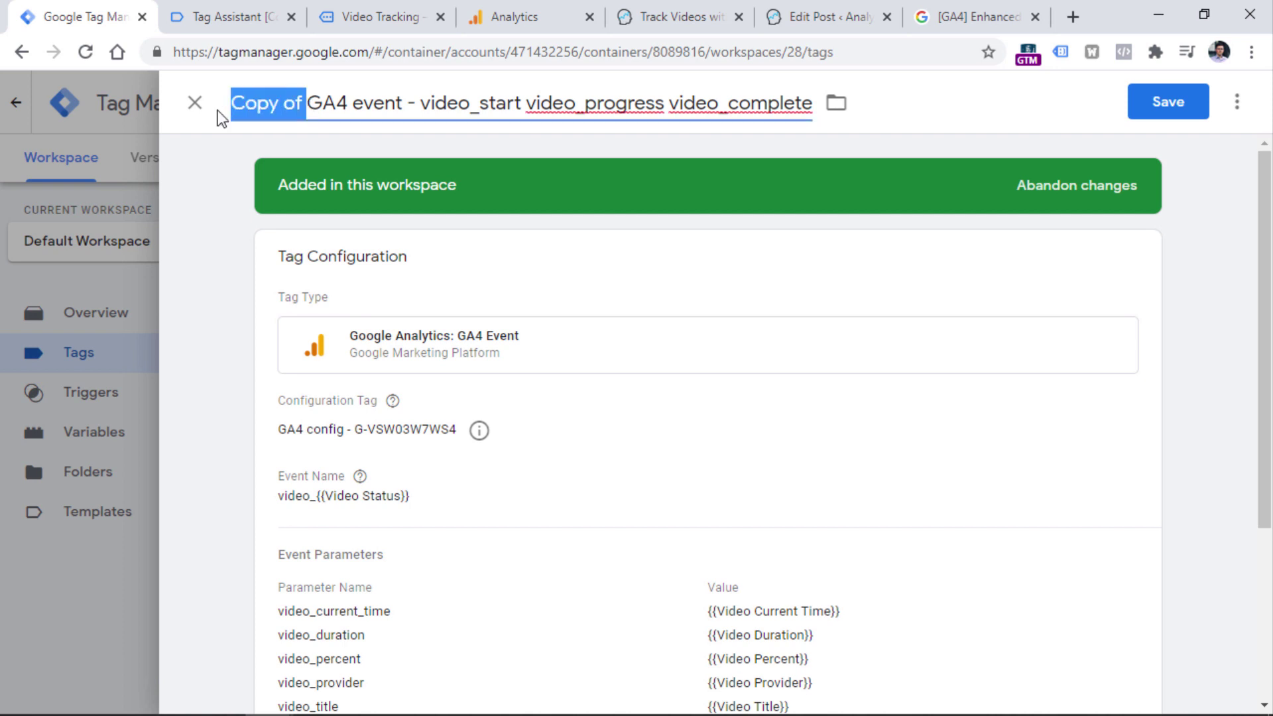
Rename the copied GA4 event tag GA4 event - vimeo - video_start video_progress video_complete and open its configuration for editing.
key(BackSpace)
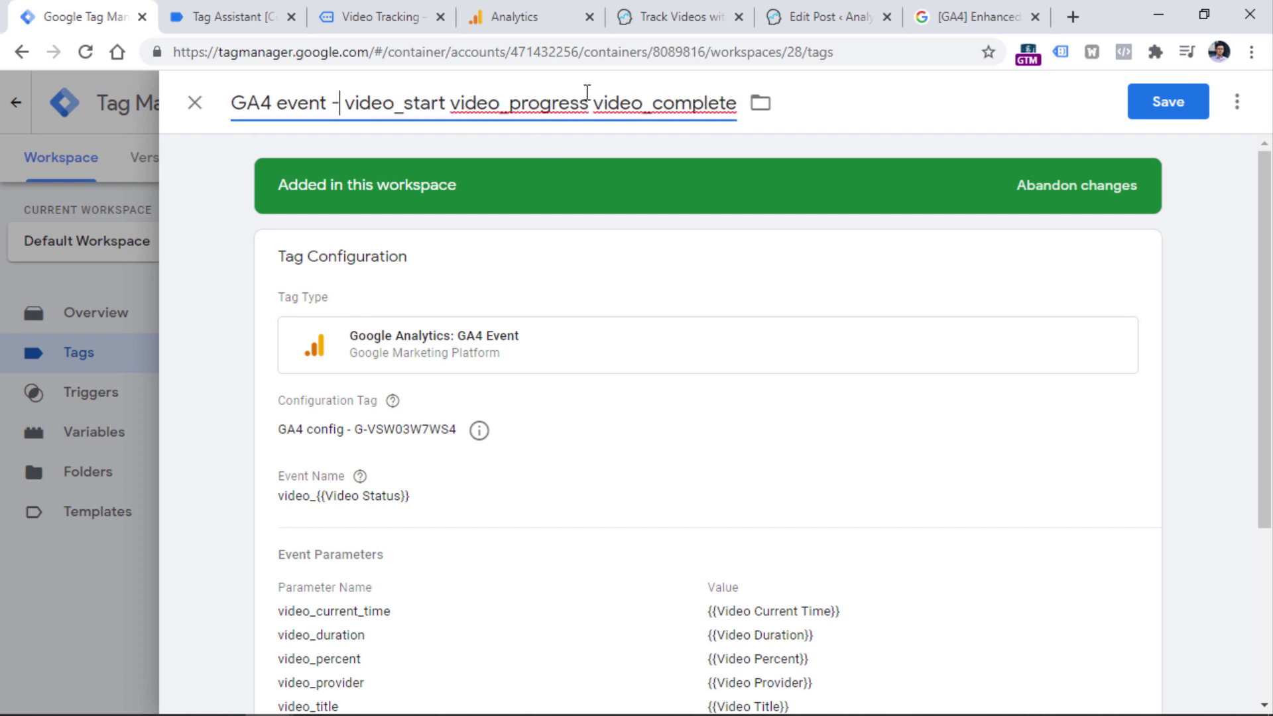
text(vimeo -)
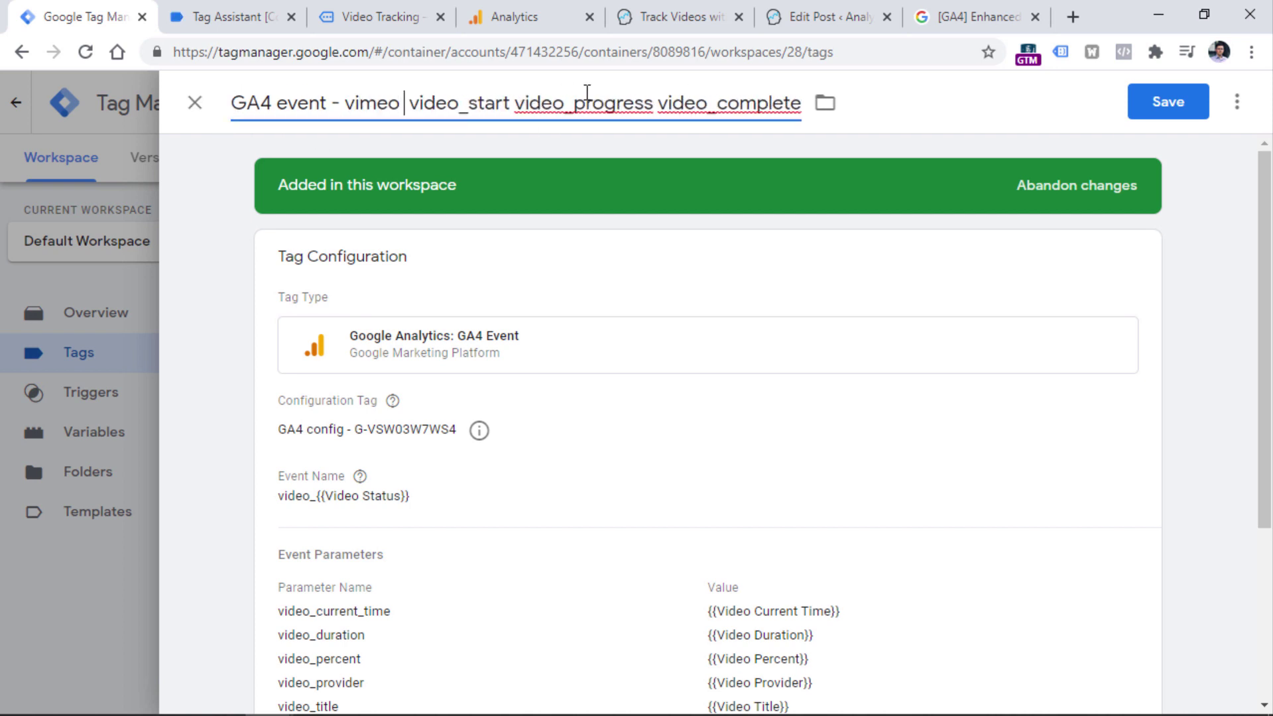
click(543, 440)
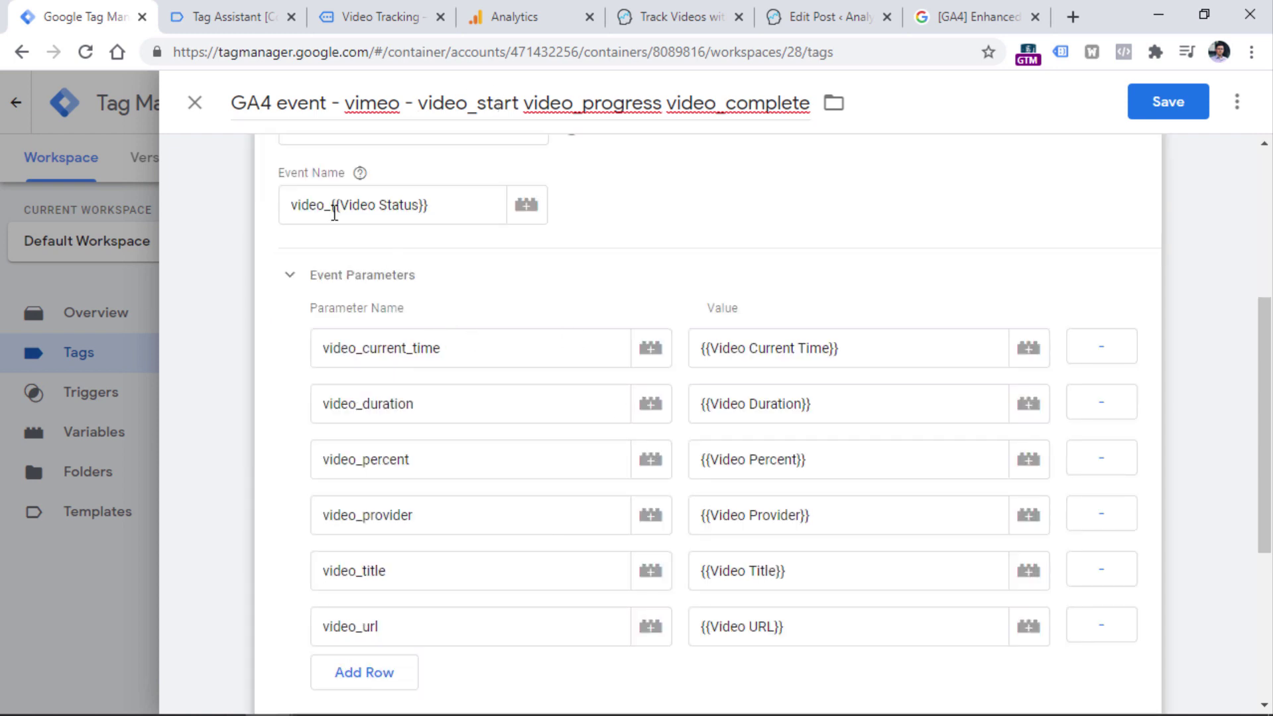
Compare the {{Video Status}} variable in the tag's event name with the video_action key of the Vimeo event in Tag Assistant.
drag(333, 208, 441, 206)
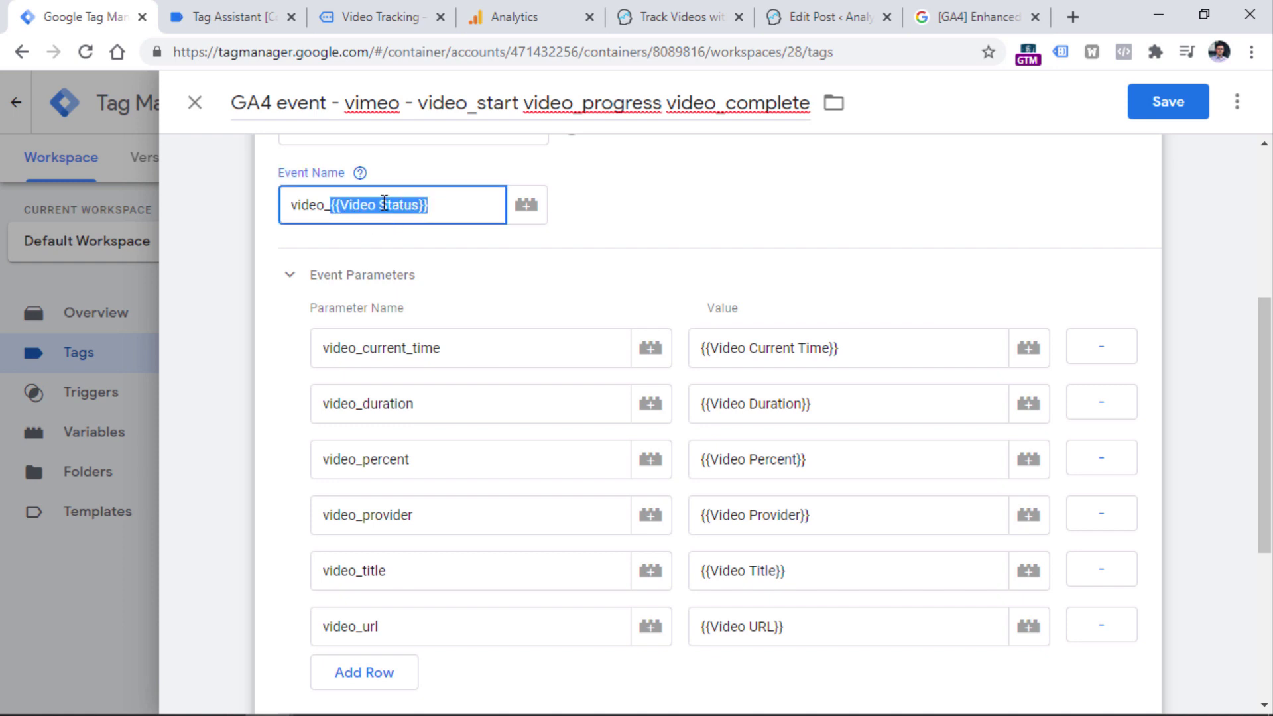
click(256, 19)
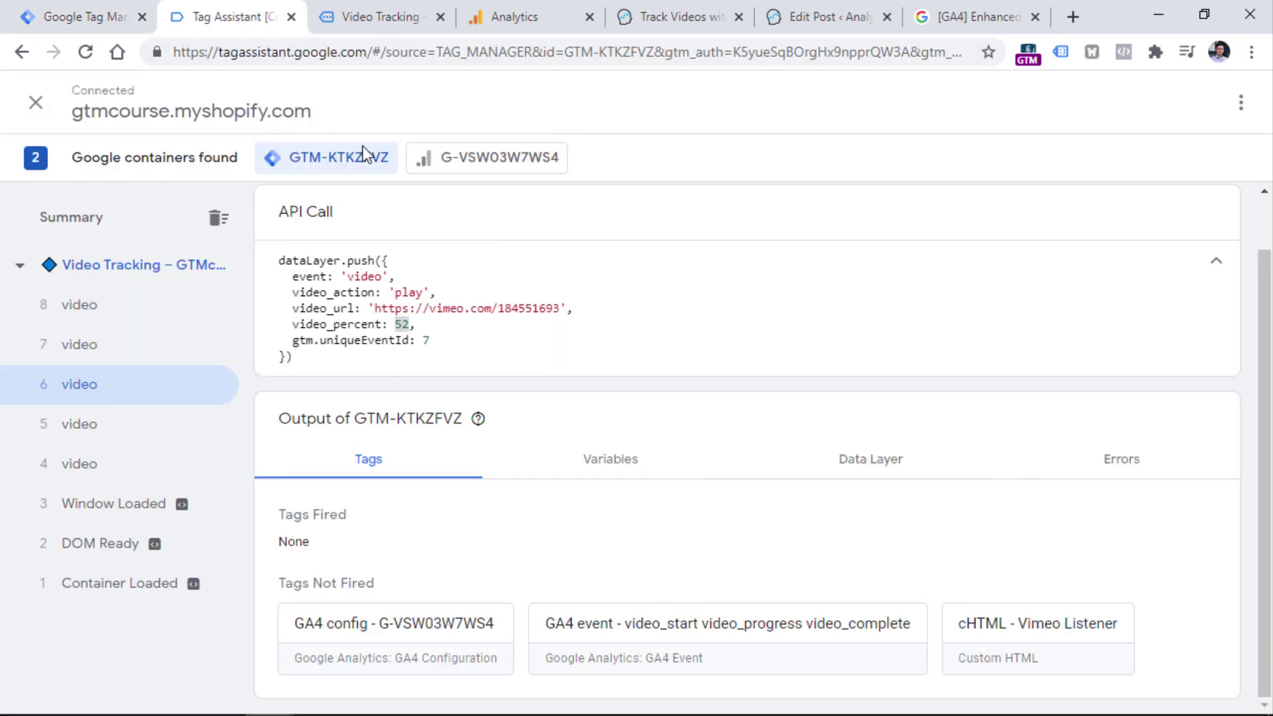
double_click(339, 290)
click(146, 4)
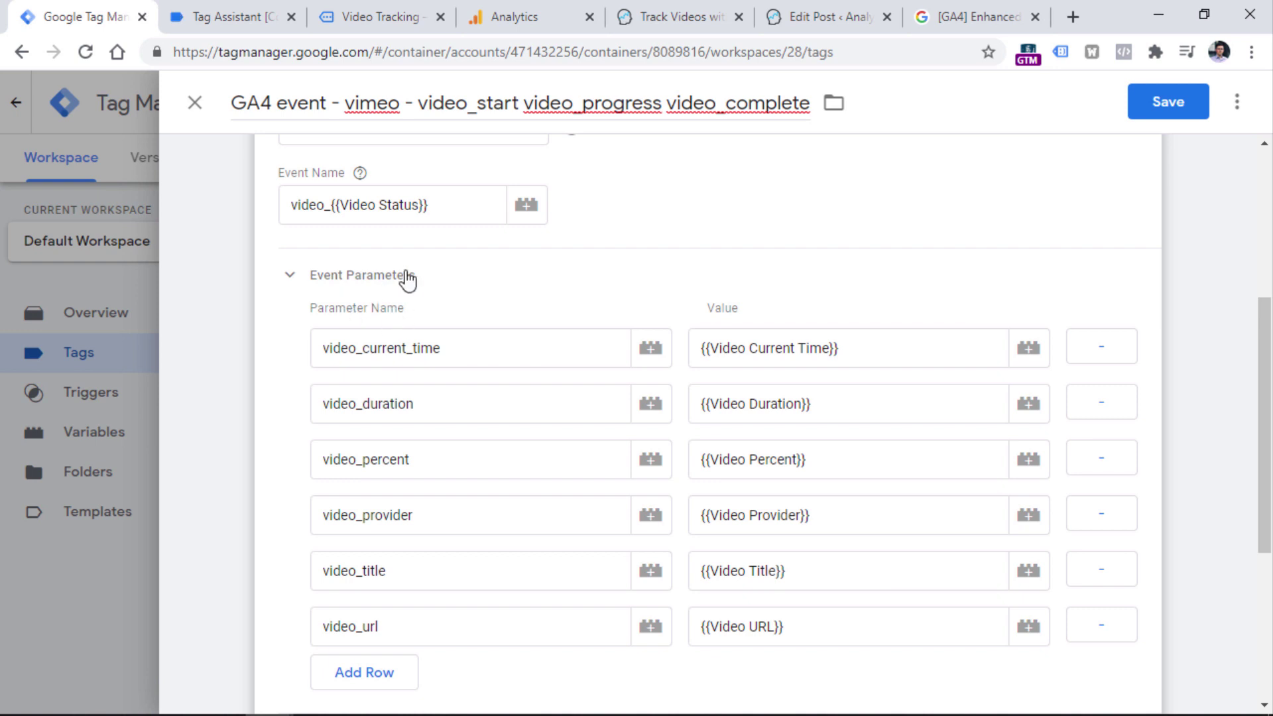
drag(330, 204, 440, 196)
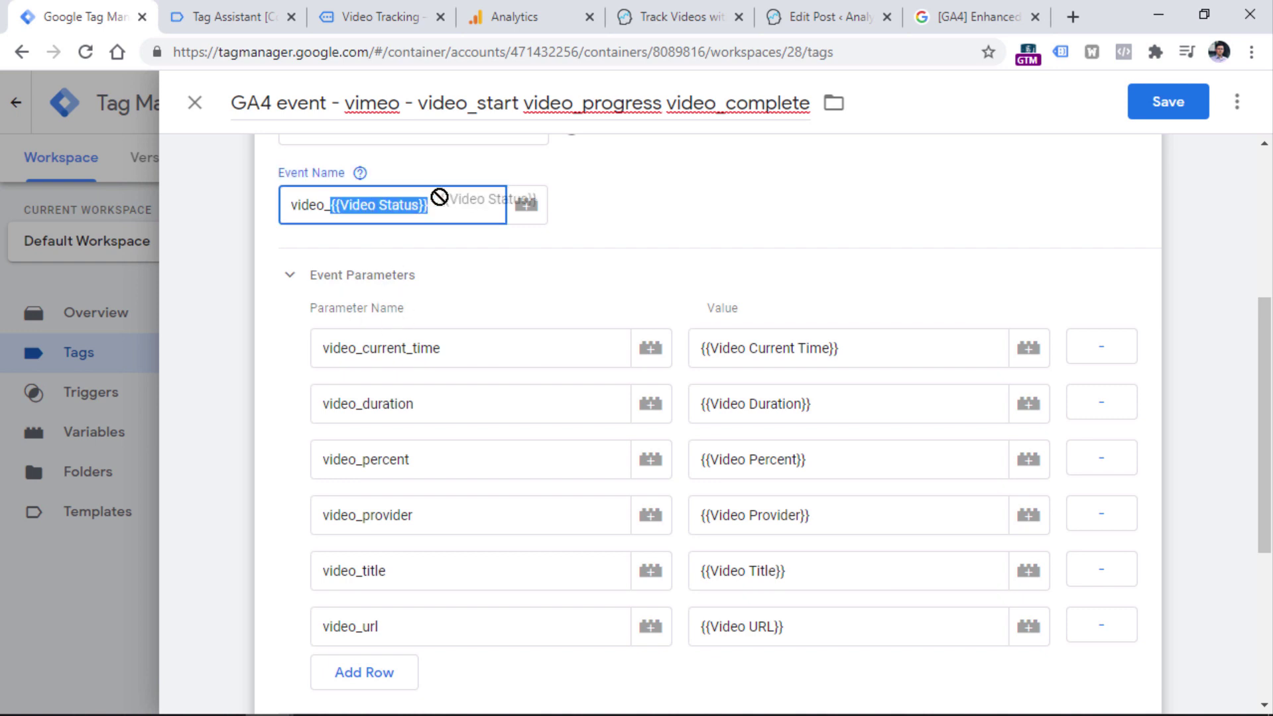
click(190, 11)
click(337, 292)
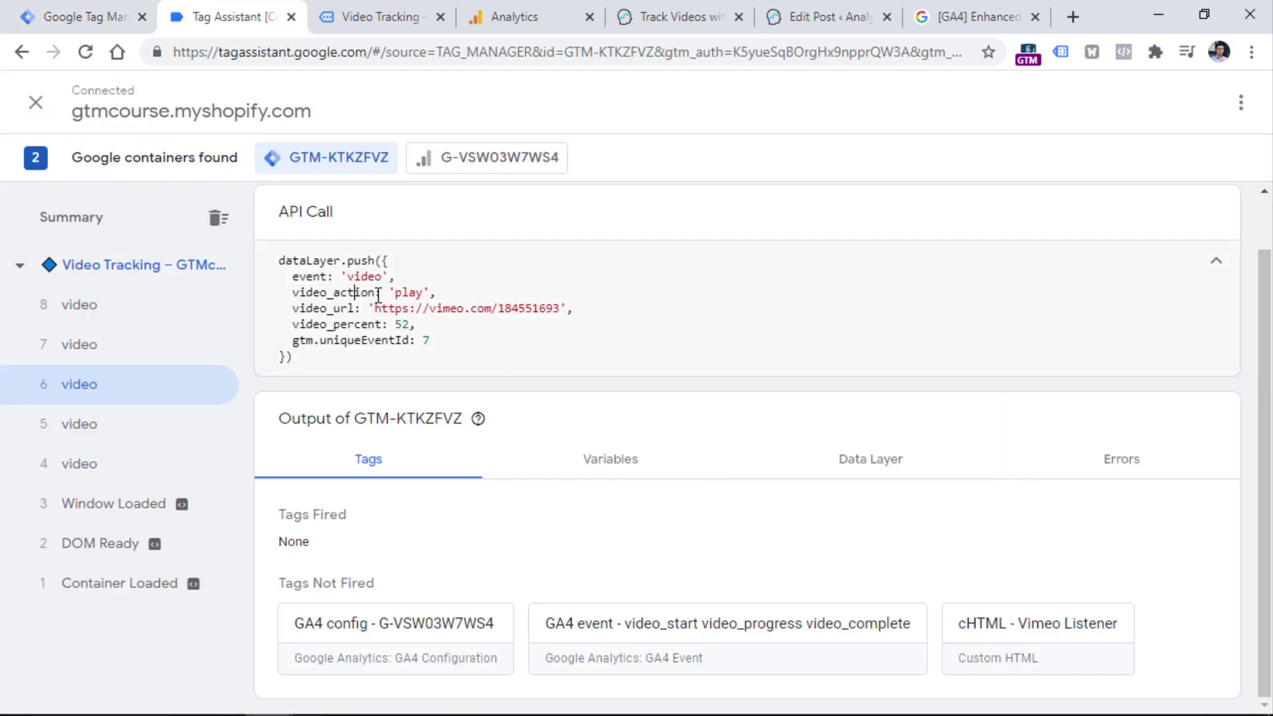
double_click(407, 293)
drag(374, 292, 296, 293)
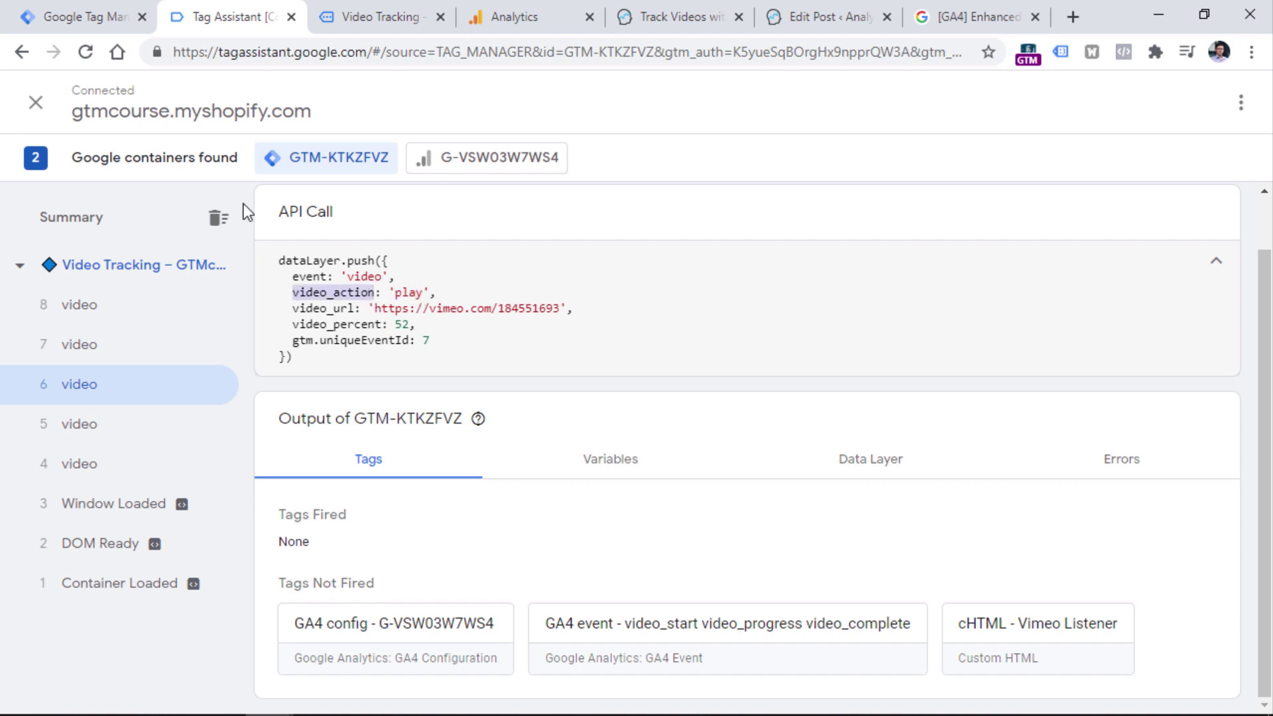
Remove the {{Video Status}} variable from the Vimeo tag's event name, keeping the video_ prefix.
click(90, 6)
drag(427, 205, 335, 208)
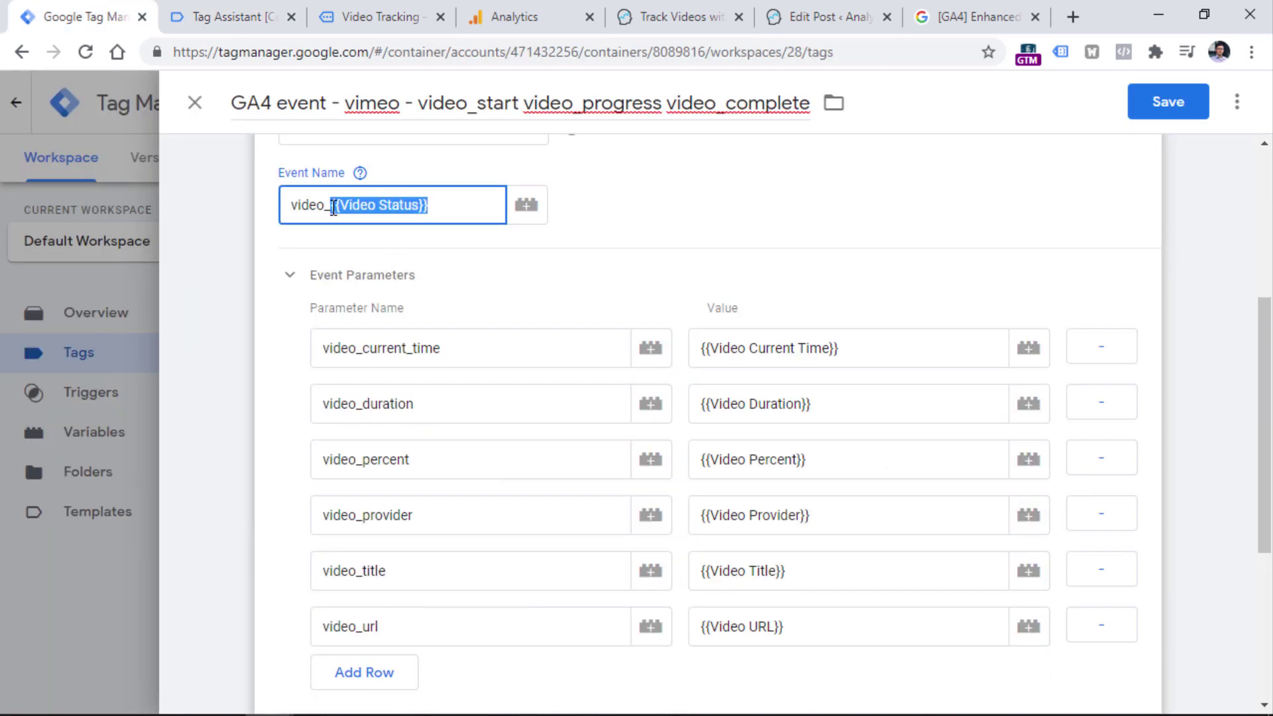
key(BackSpace)
Create a Data Layer Variable for the event name, using the video_action key copied from the Vimeo event in Tag Assistant.
click(526, 208)
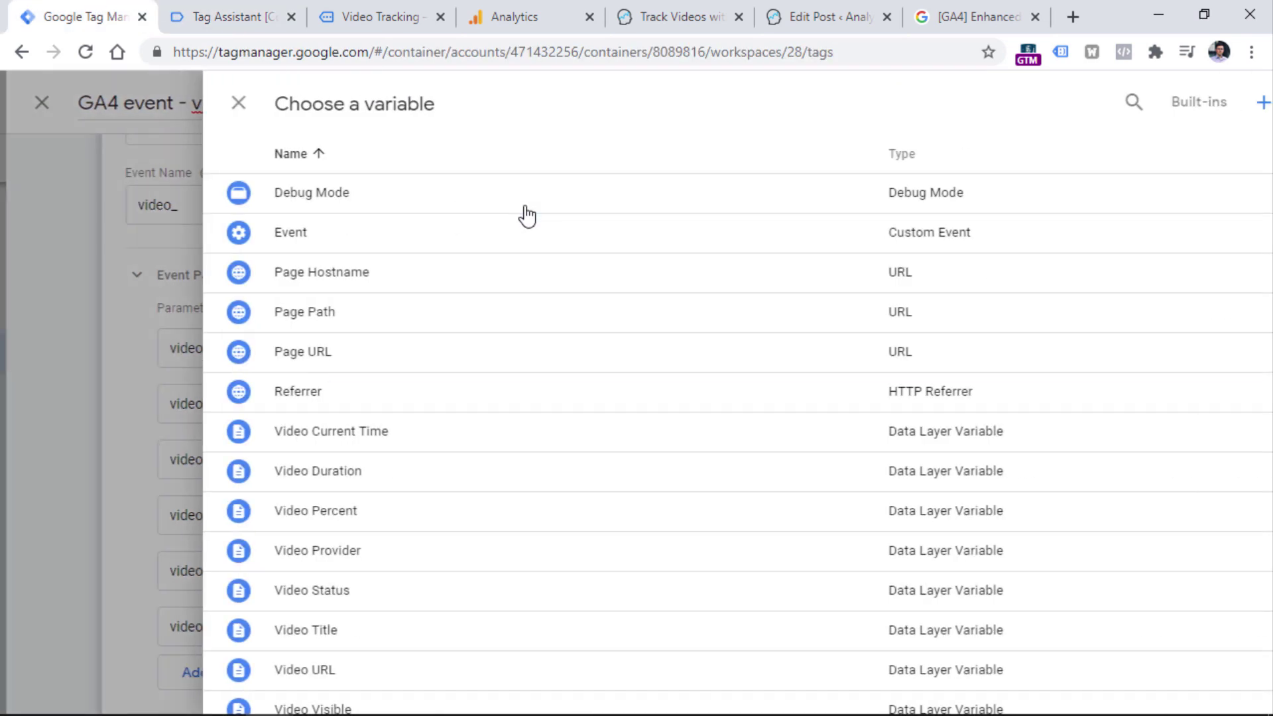
click(1221, 106)
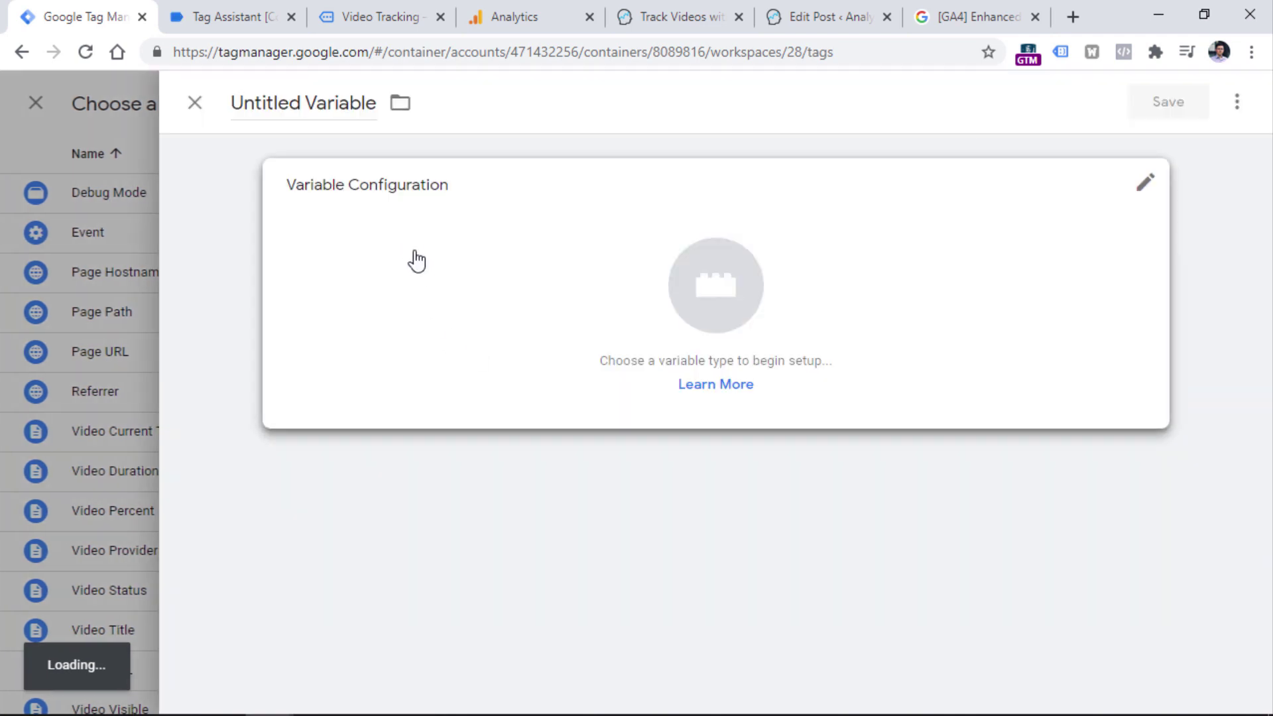
click(412, 258)
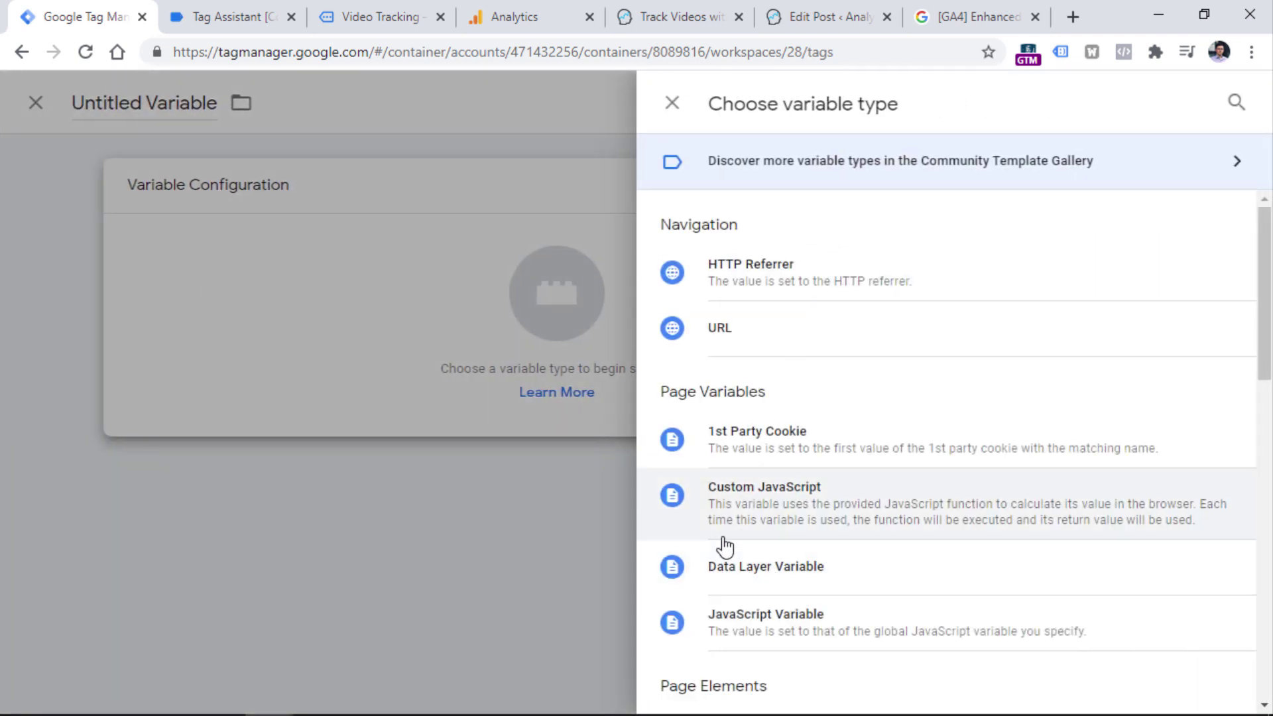
click(764, 571)
click(412, 392)
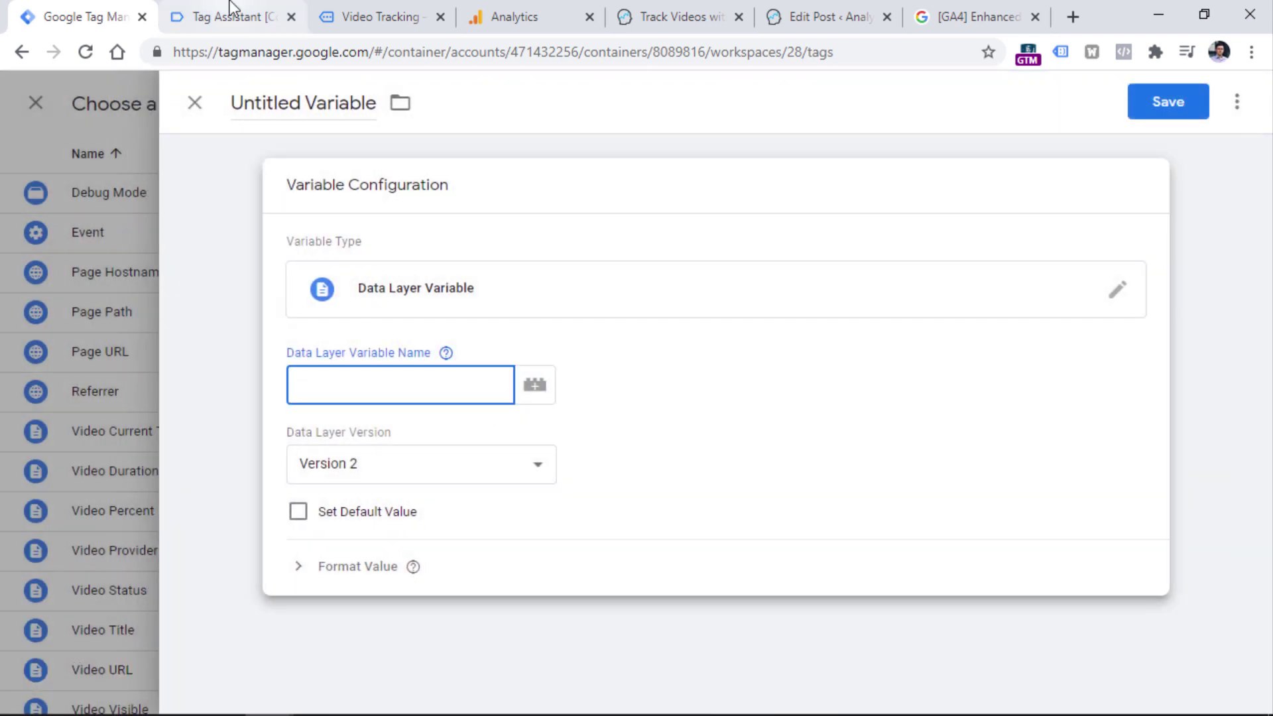
click(229, 17)
right_click(344, 298)
click(355, 314)
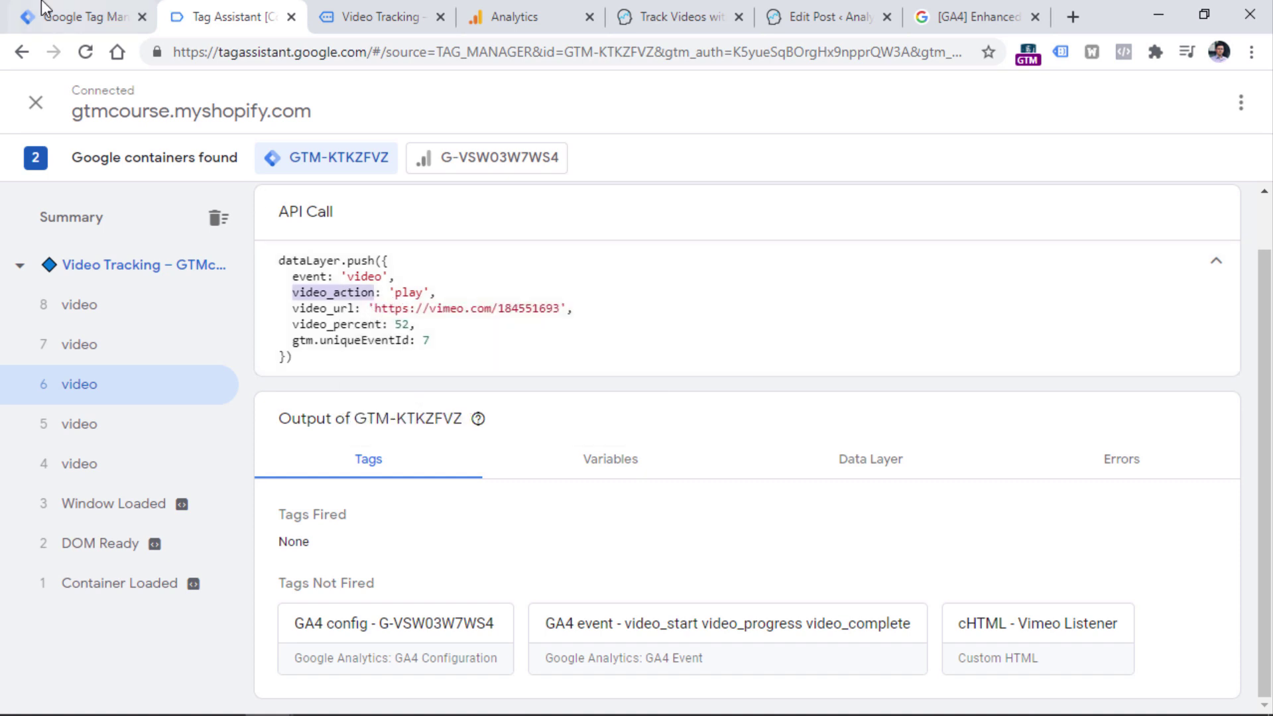
click(49, 15)
key(ctrl+v)
Name the variable dlv - video_action and save it into the tag's event name.
click(269, 109)
text(dl)
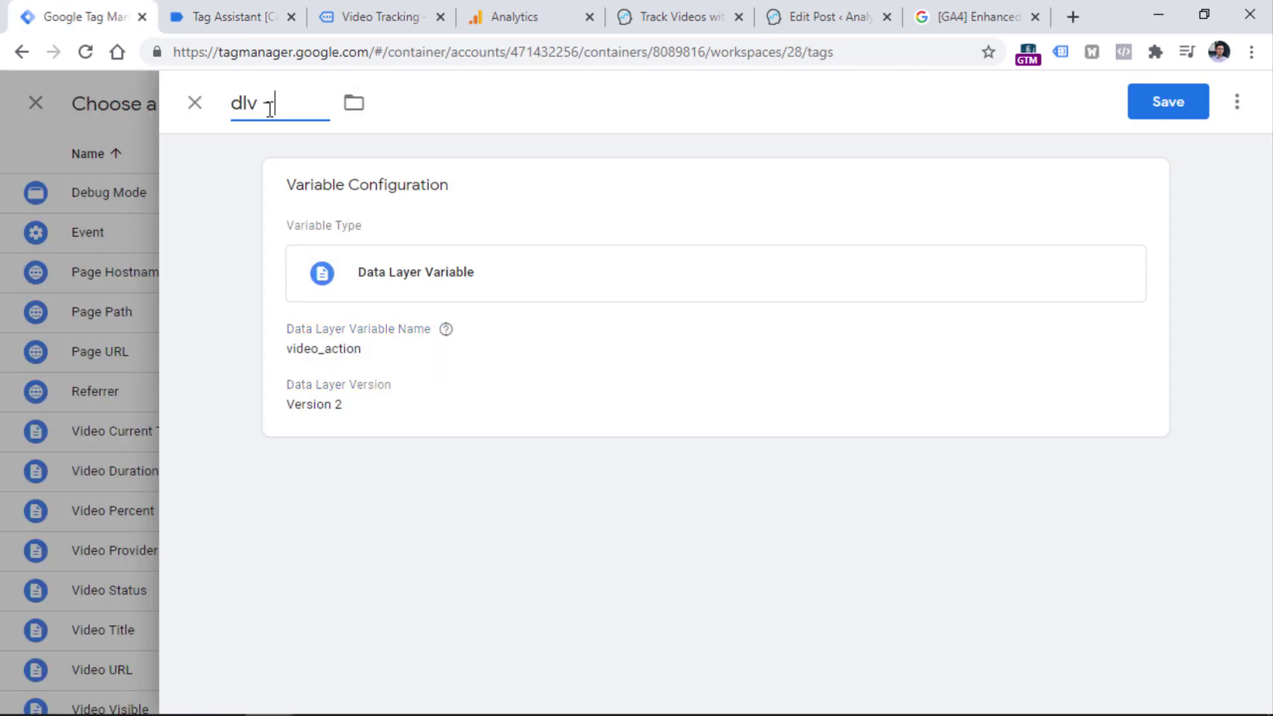
text(v -)
key(ctrl+v)
click(1165, 103)
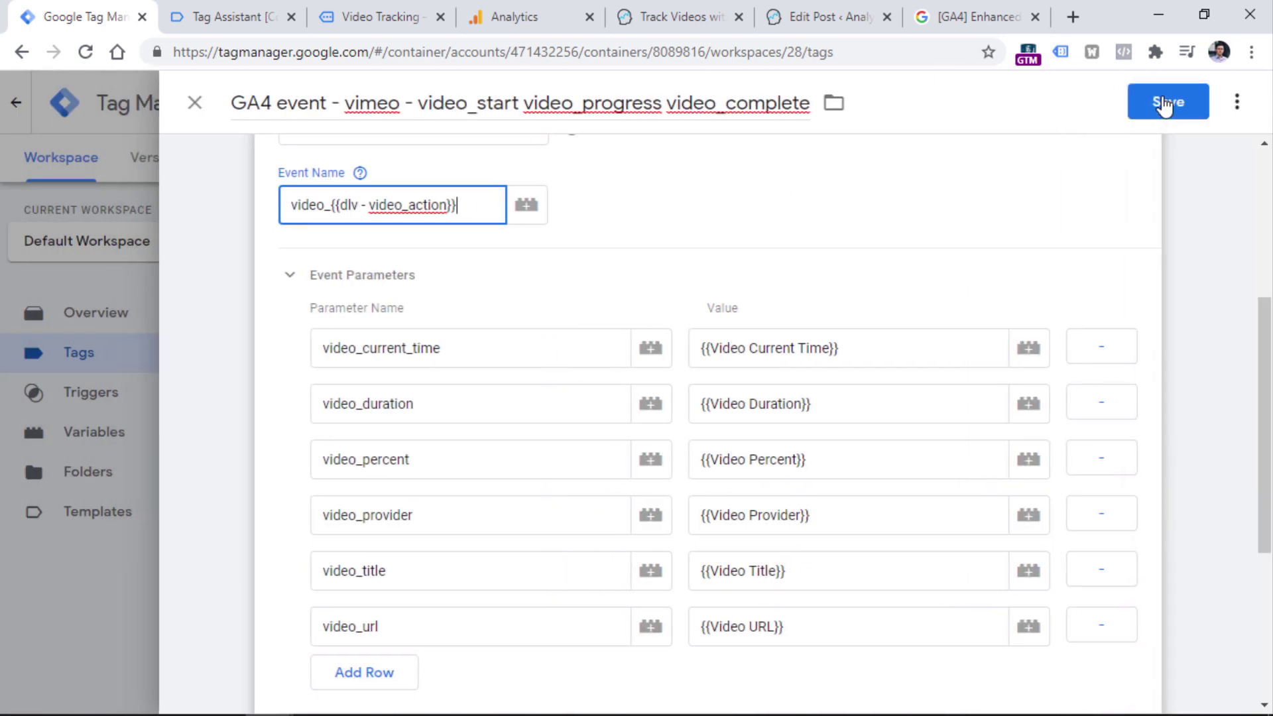
drag(458, 206, 347, 208)
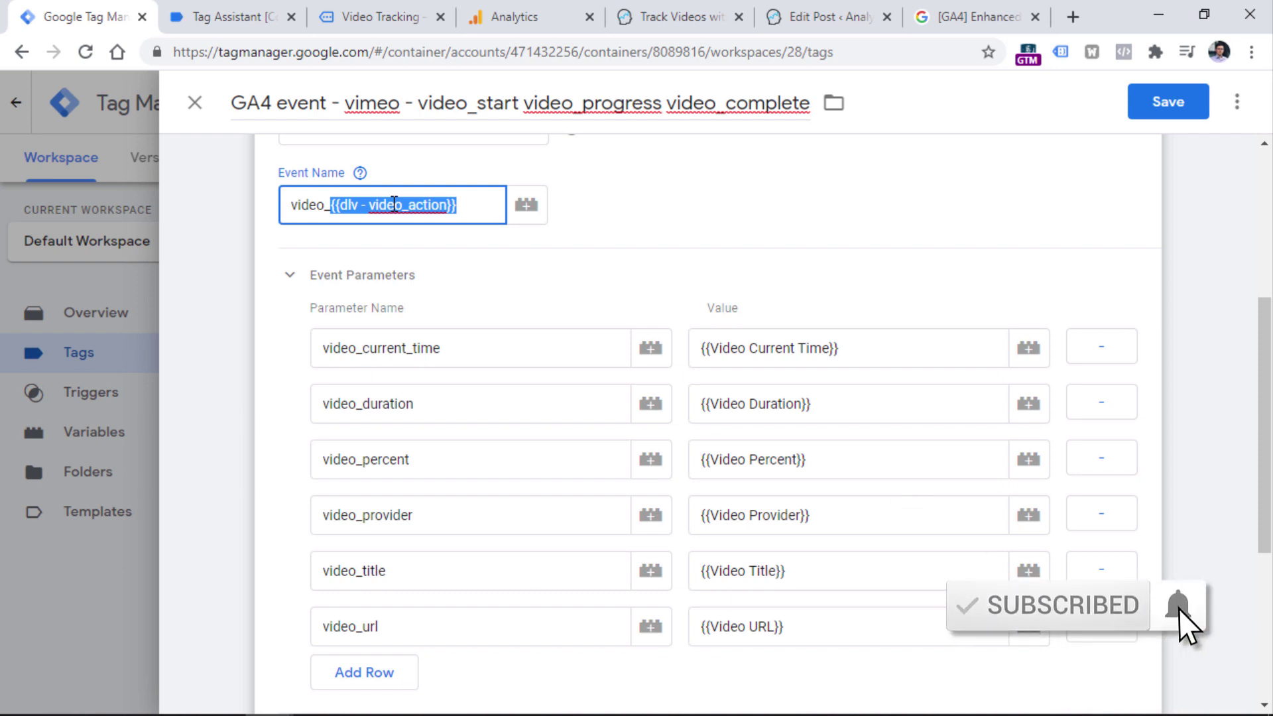
click(475, 205)
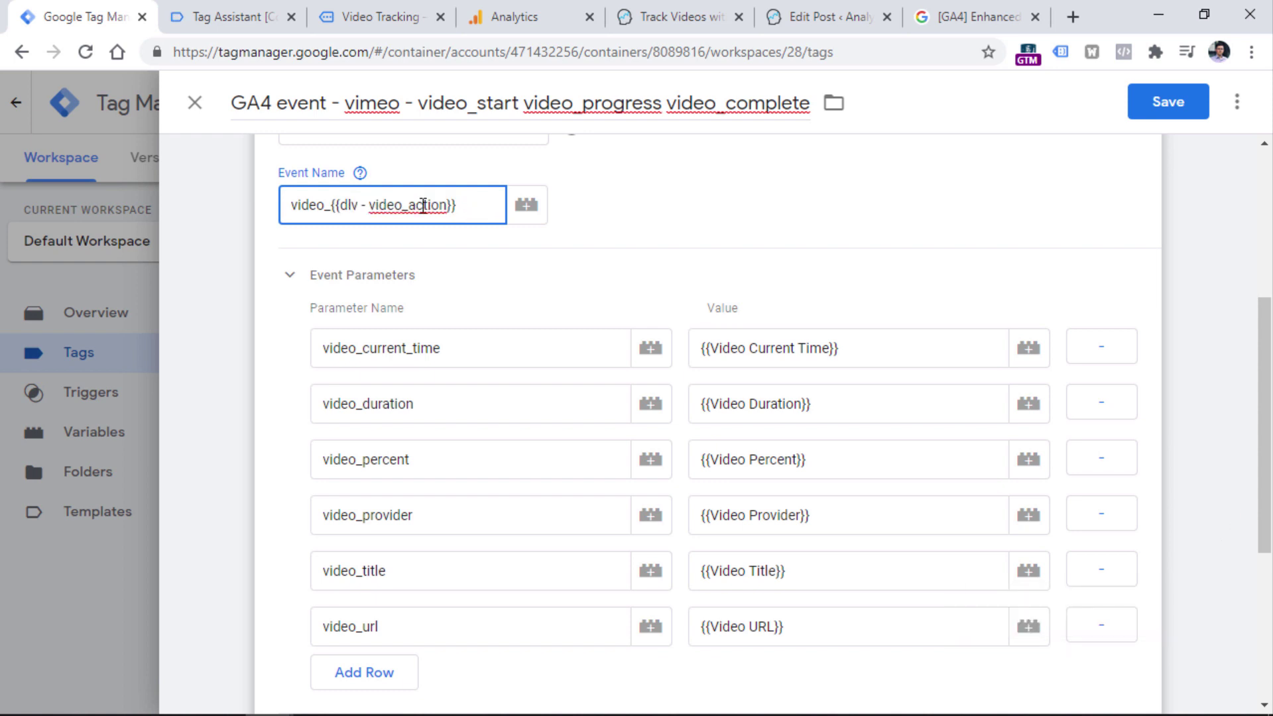
key(ctrl+Tab)
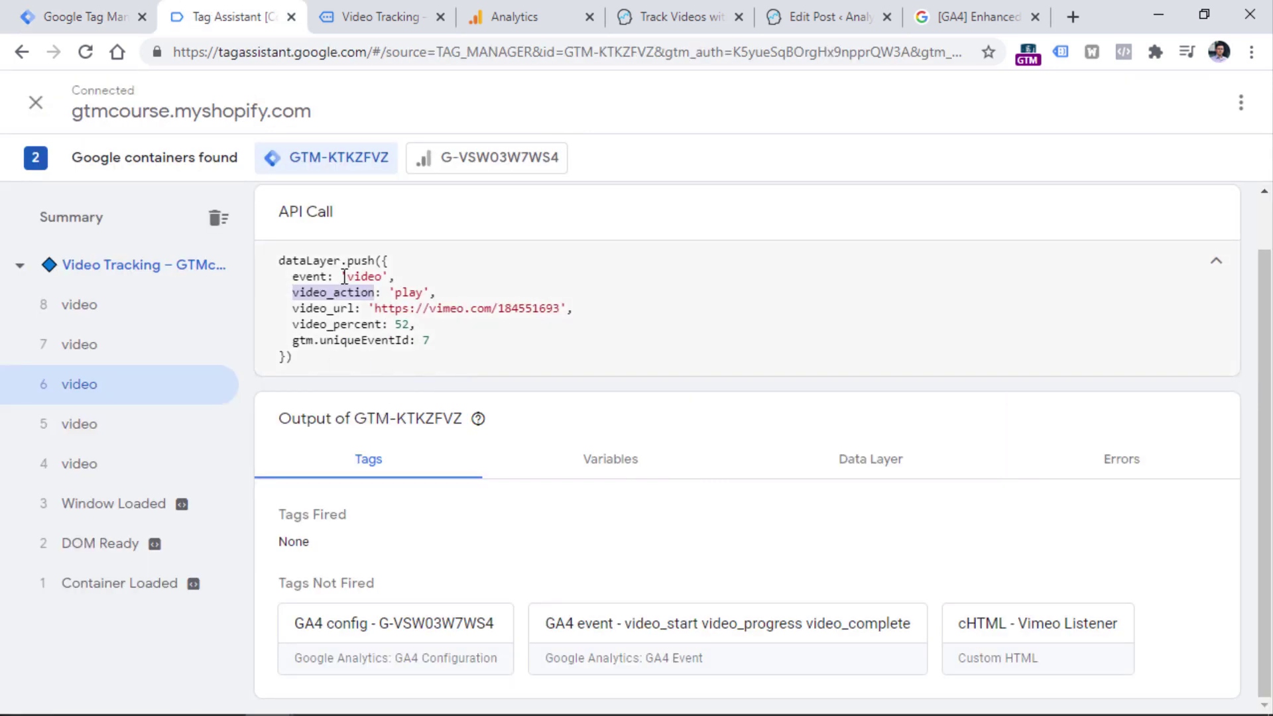
key(ctrl+shift+Tab)
Remove the video_current_time and video_duration parameters from the Vimeo tag, checking them against the Vimeo event's keys in Tag Assistant.
drag(471, 345, 324, 347)
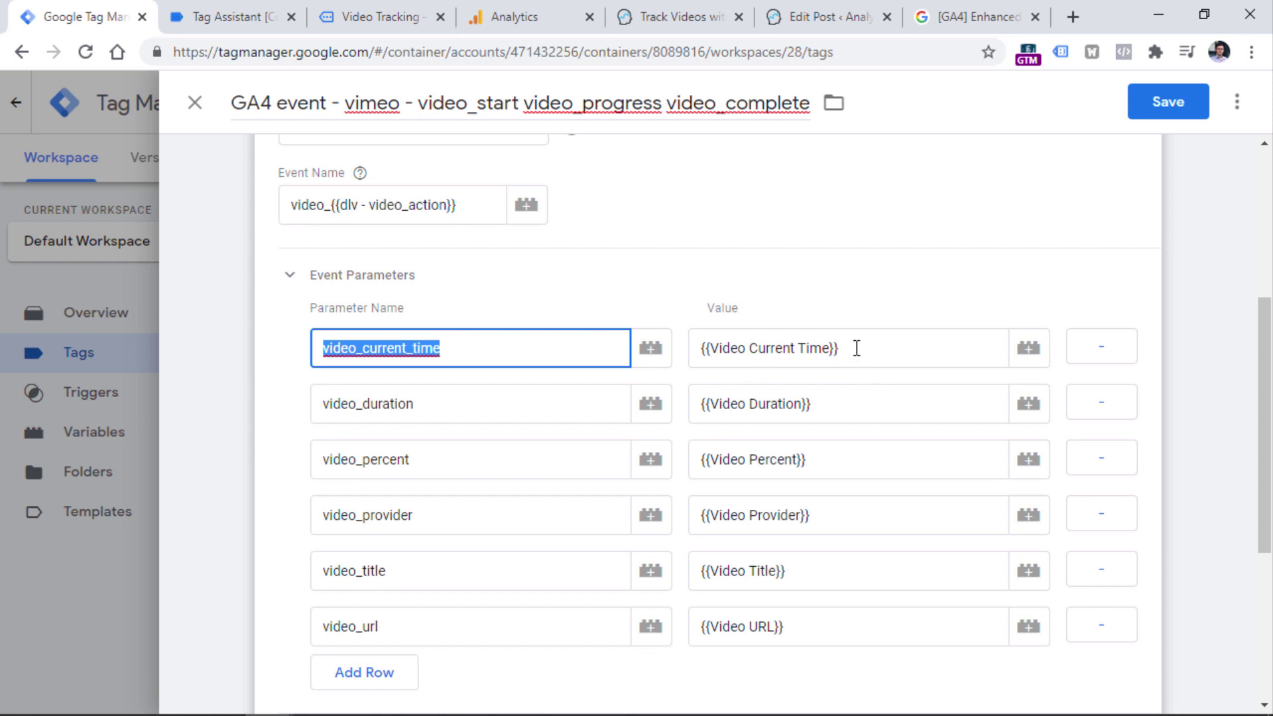
drag(857, 348, 704, 348)
click(213, 9)
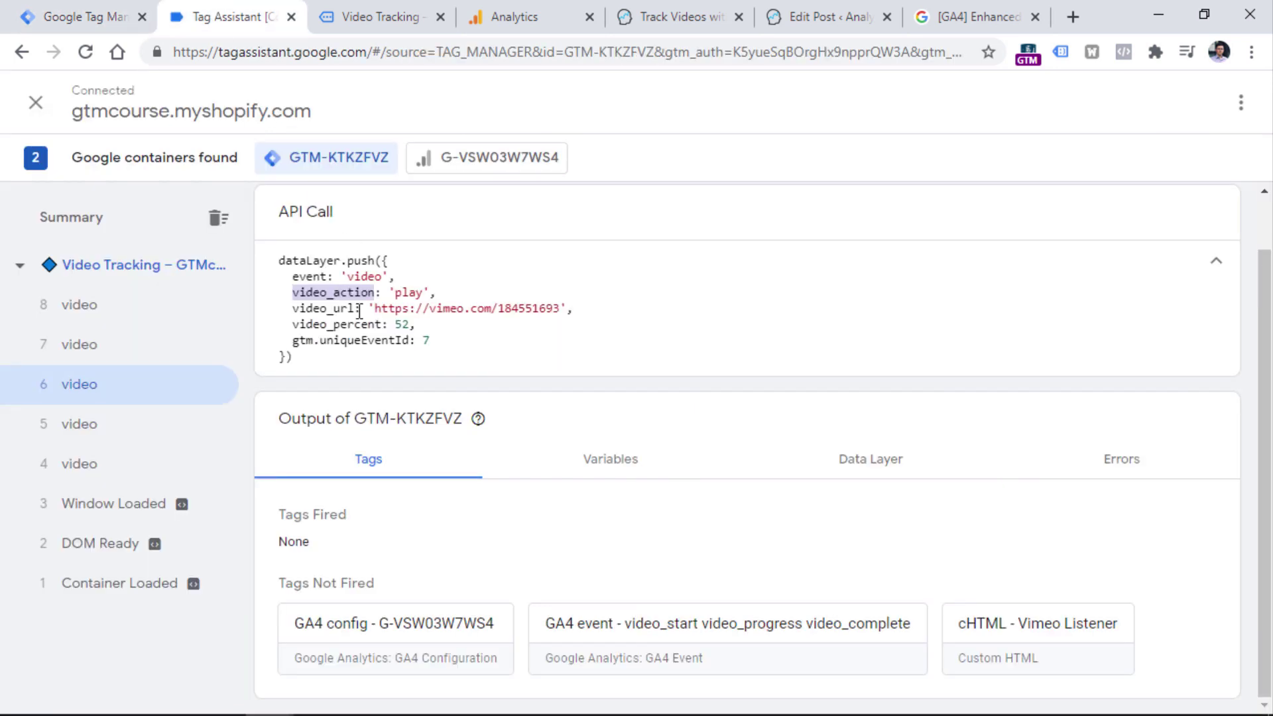
click(133, 17)
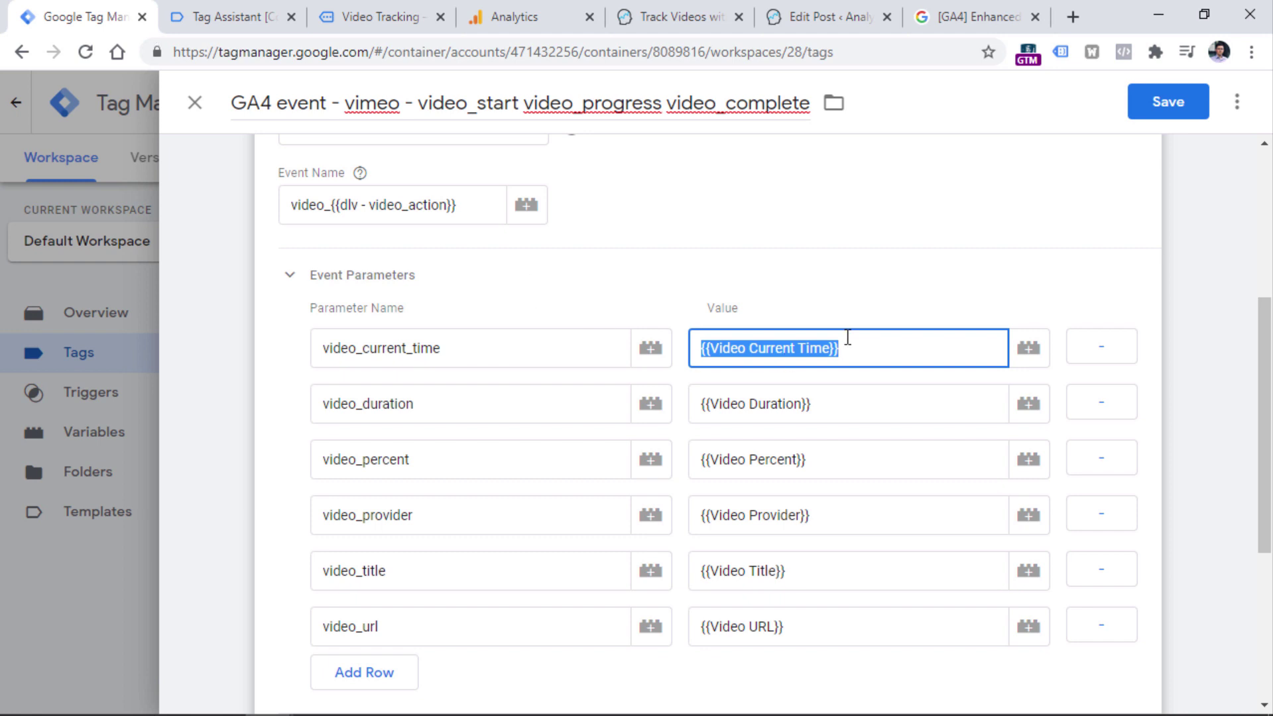
click(1107, 357)
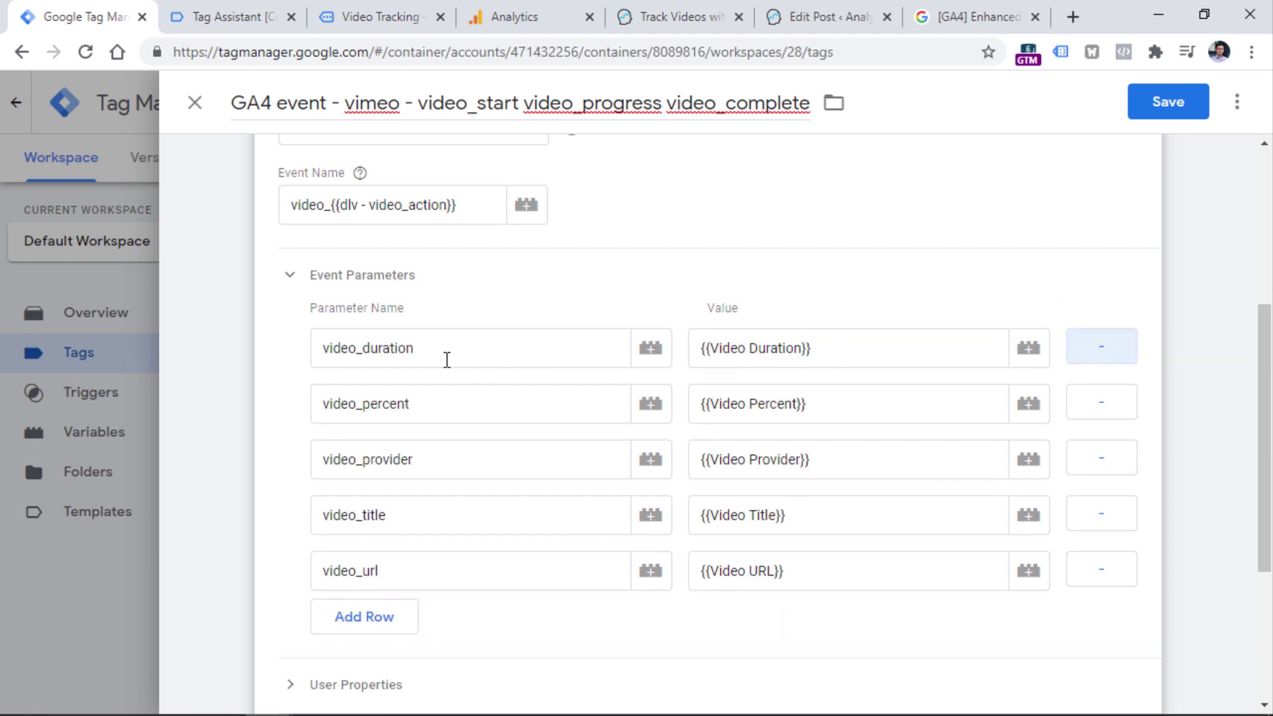
click(221, 10)
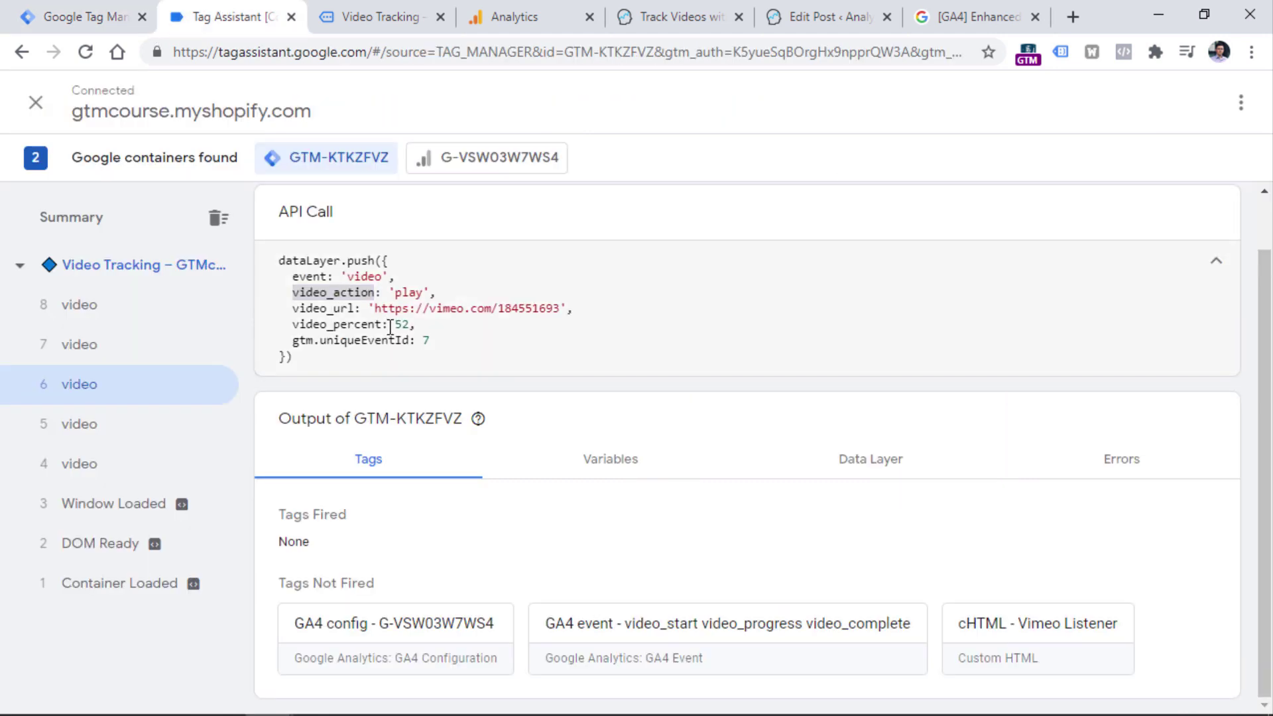
click(25, 10)
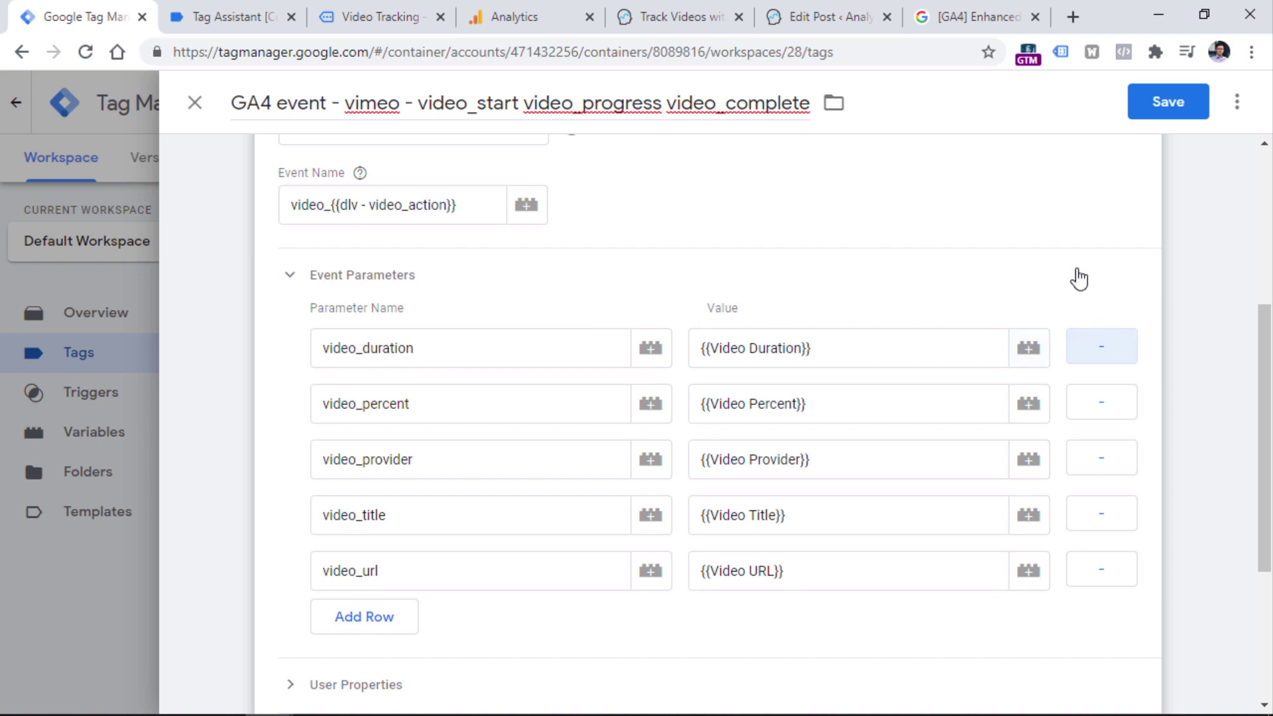
click(1102, 349)
Copy the video_percent key from the Vimeo event in Tag Assistant and clear the value of the tag's video_percent parameter.
click(226, 17)
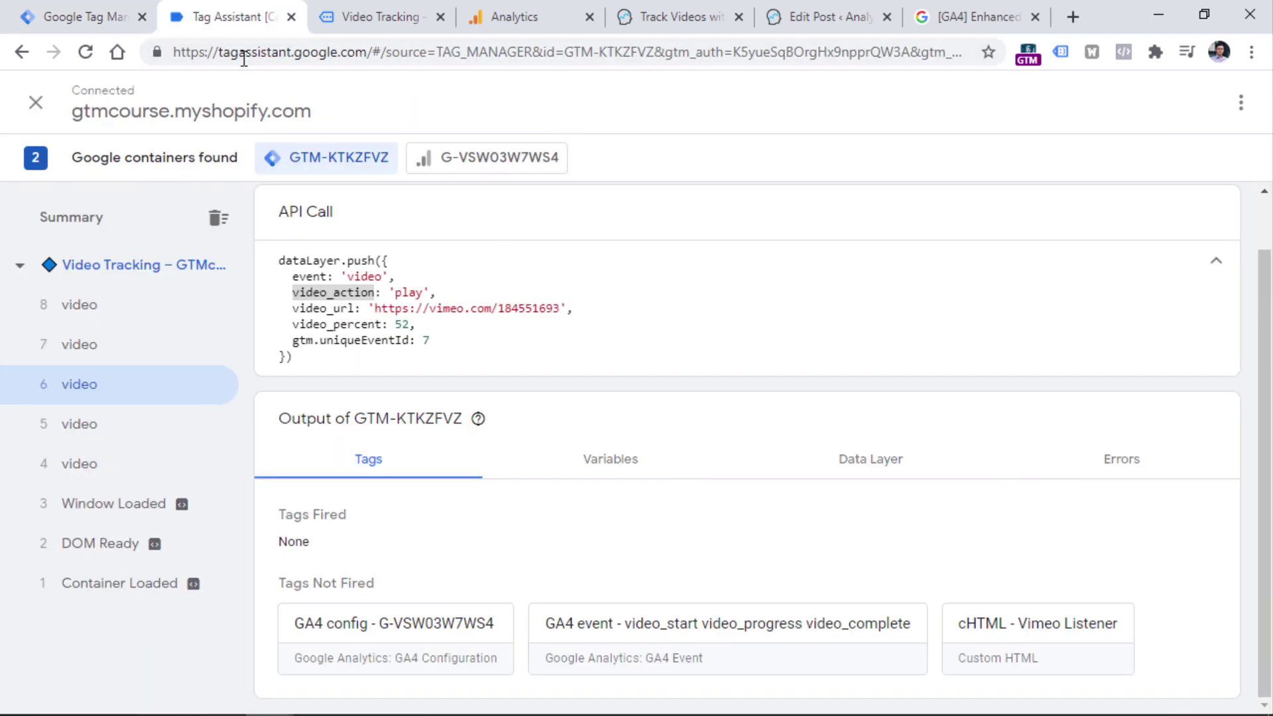
click(25, 11)
click(226, 17)
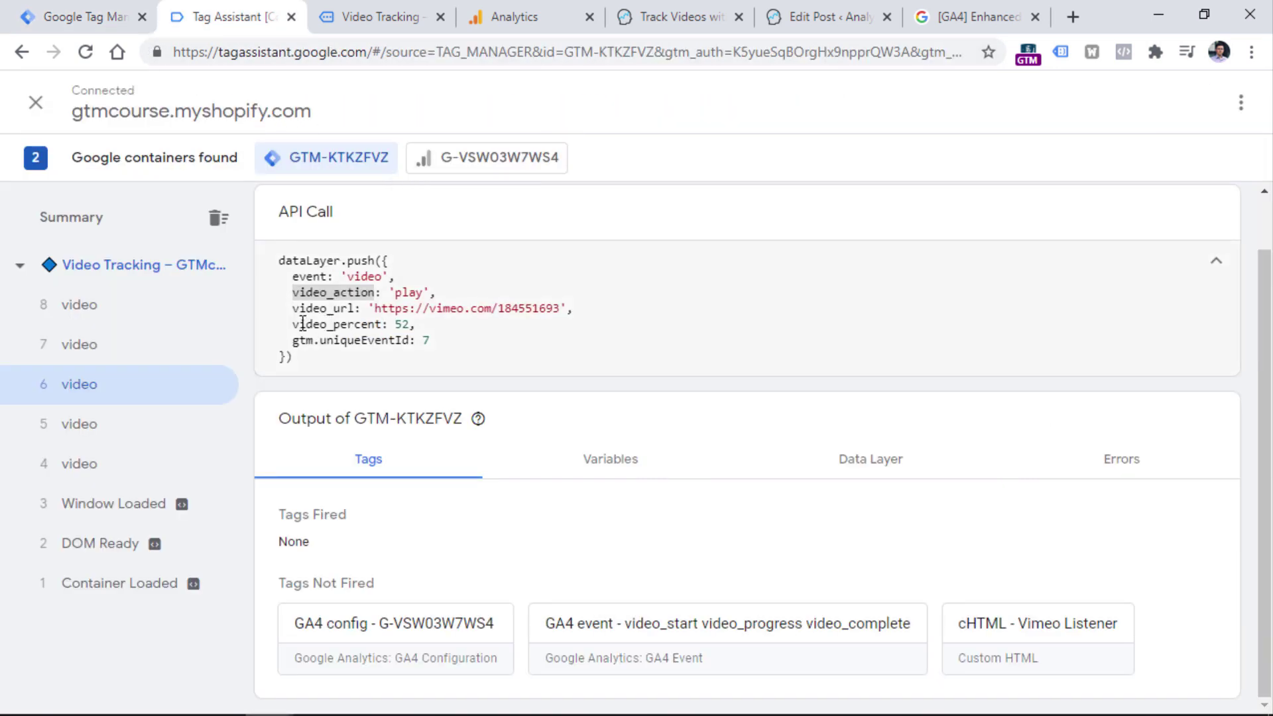
drag(294, 324, 385, 324)
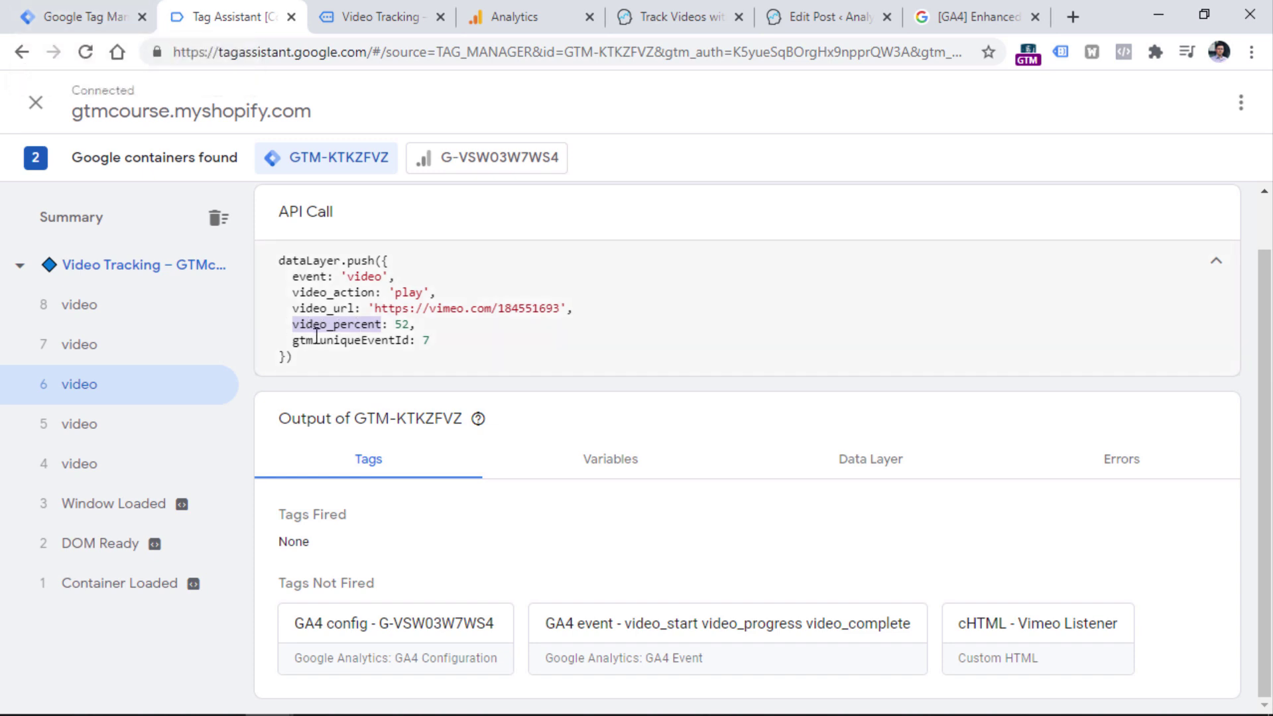
right_click(317, 323)
click(366, 339)
click(58, 14)
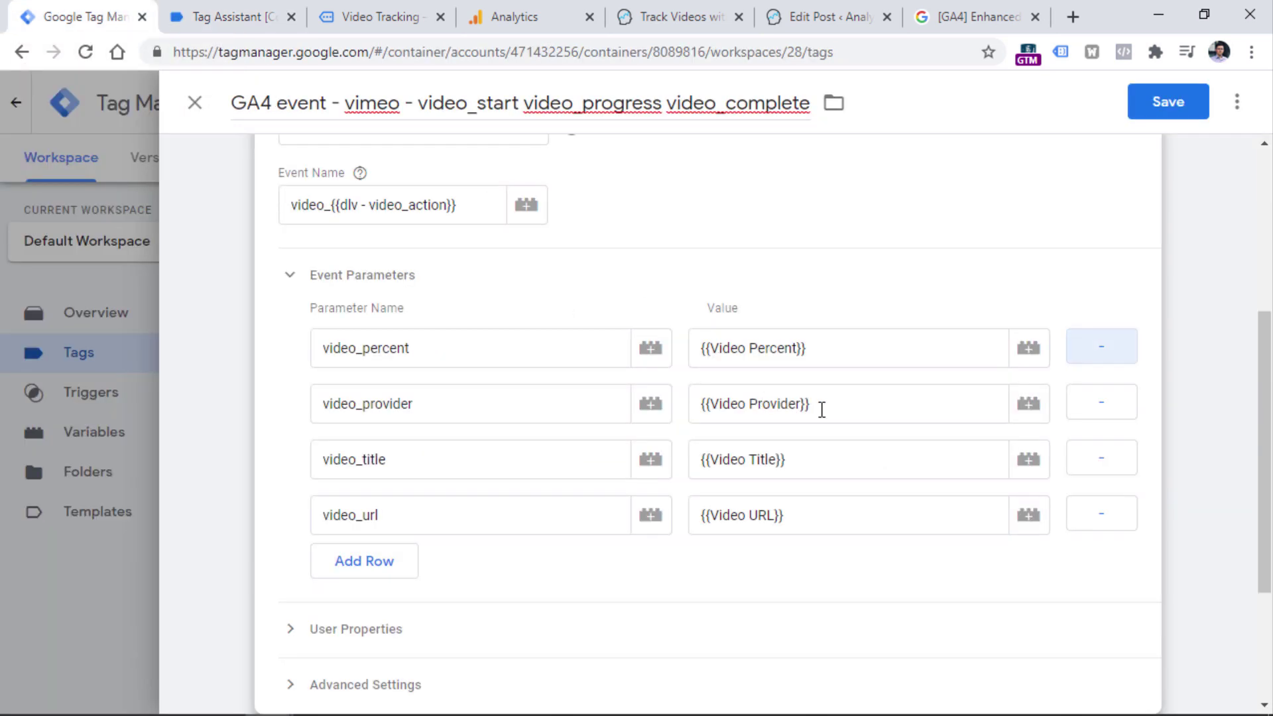
drag(809, 348, 648, 347)
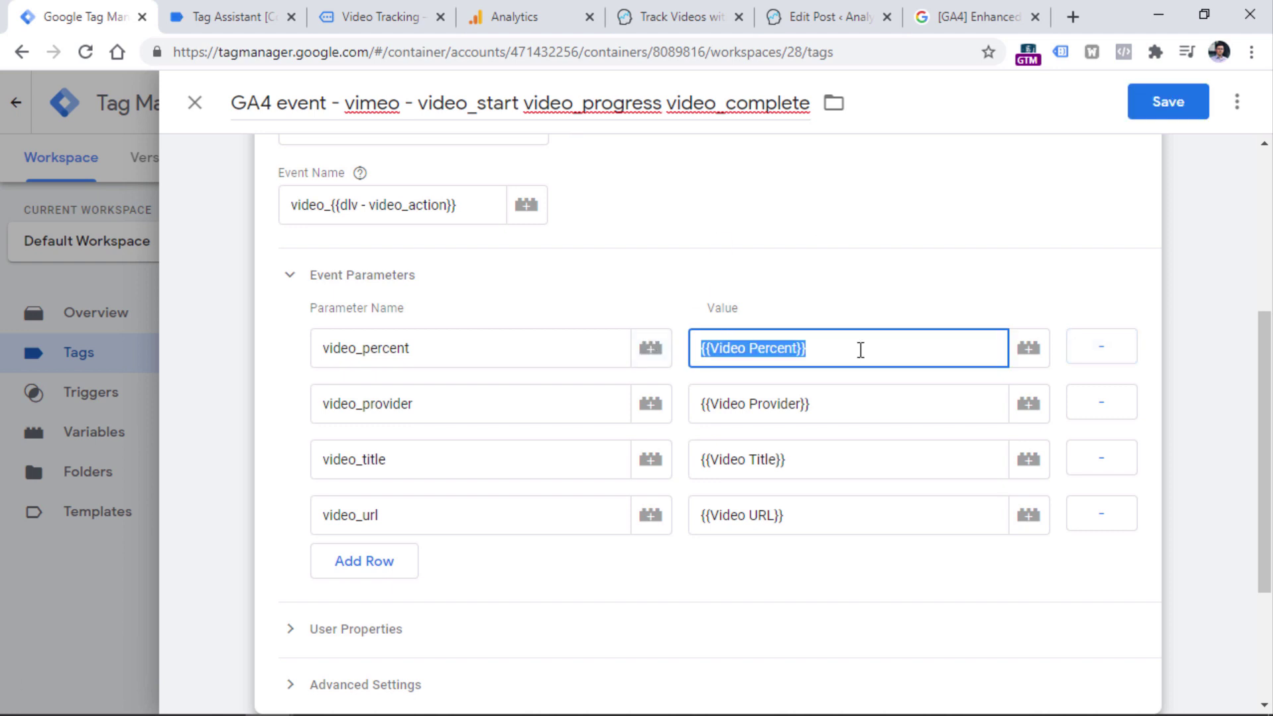
key(BackSpace)
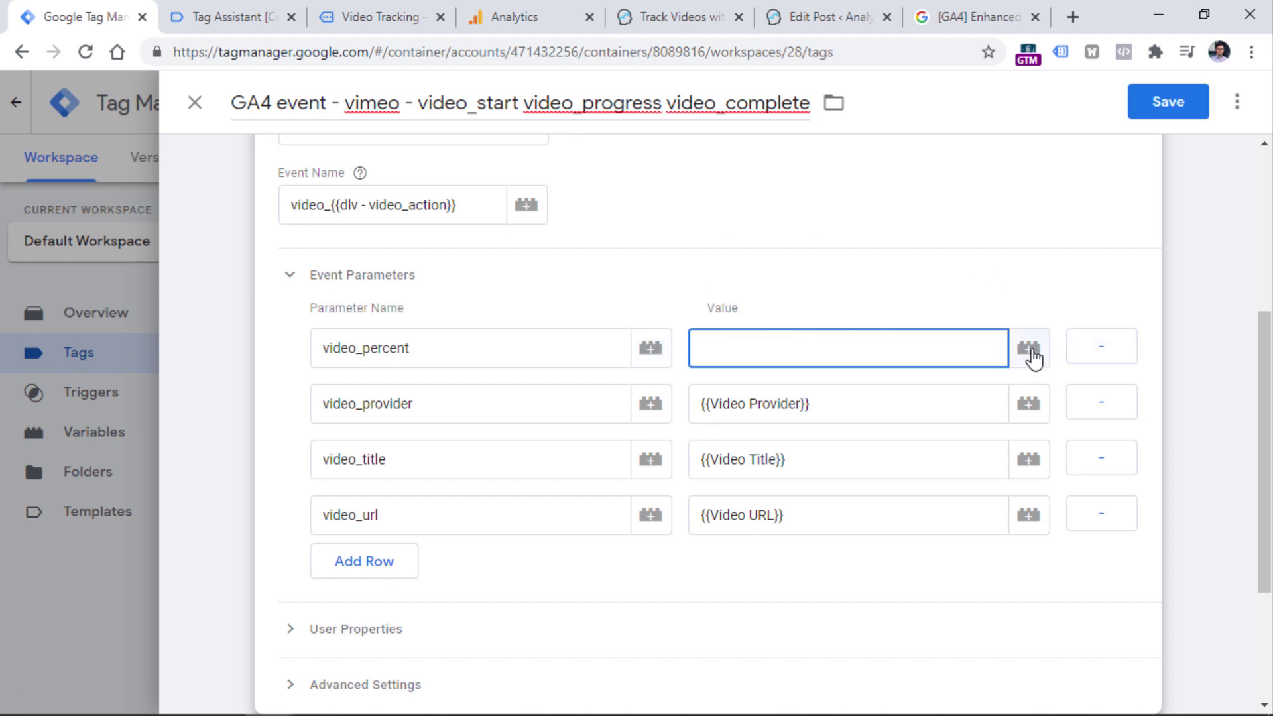
Create a Data Layer Variable for the video_percent parameter, using the copied key video_percent as its data layer variable name.
click(1030, 349)
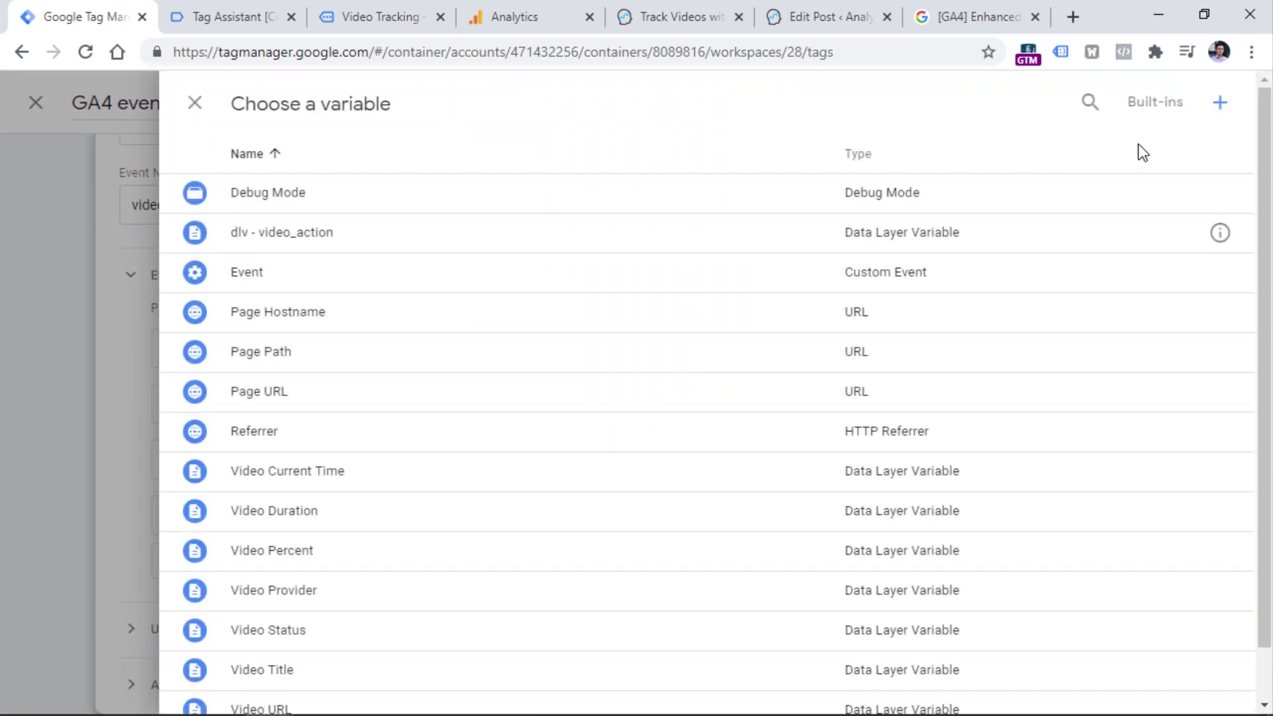
click(1222, 105)
click(403, 287)
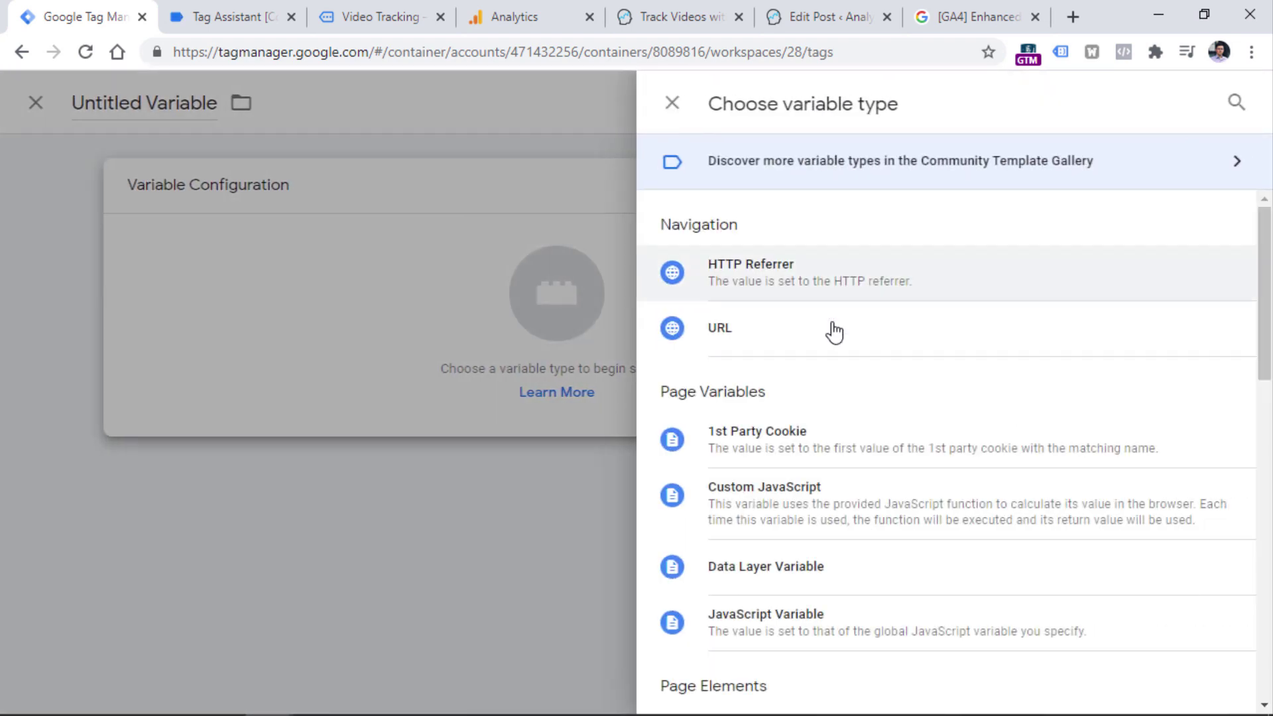
click(764, 572)
click(347, 388)
key(ctrl+v)
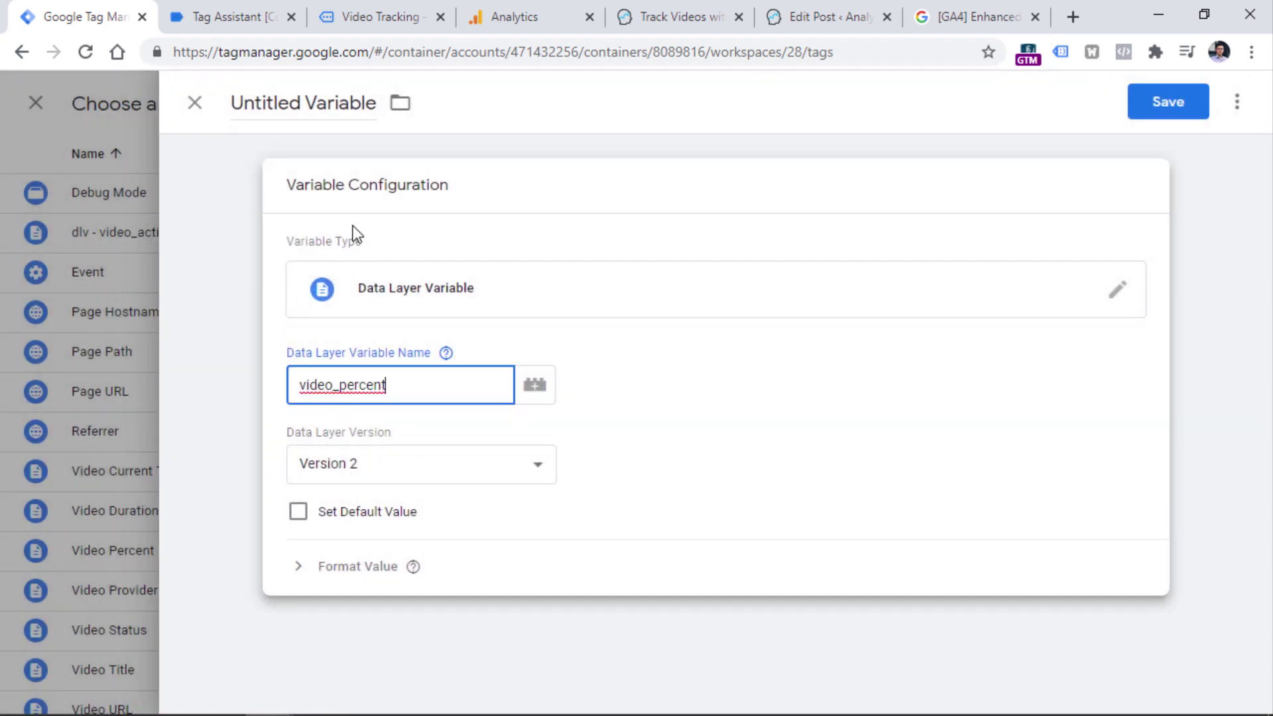
Name the variable dlv - video_percent and save it into the video_percent parameter's value.
click(291, 102)
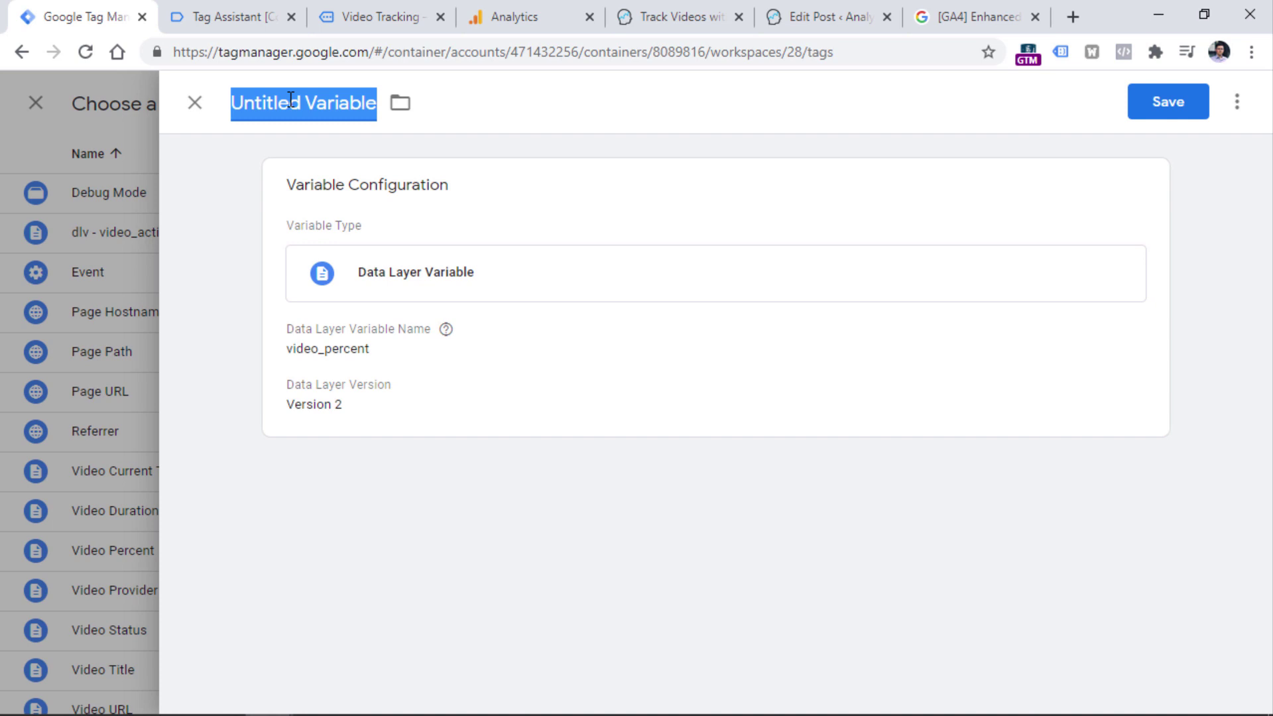
text(dlv-)
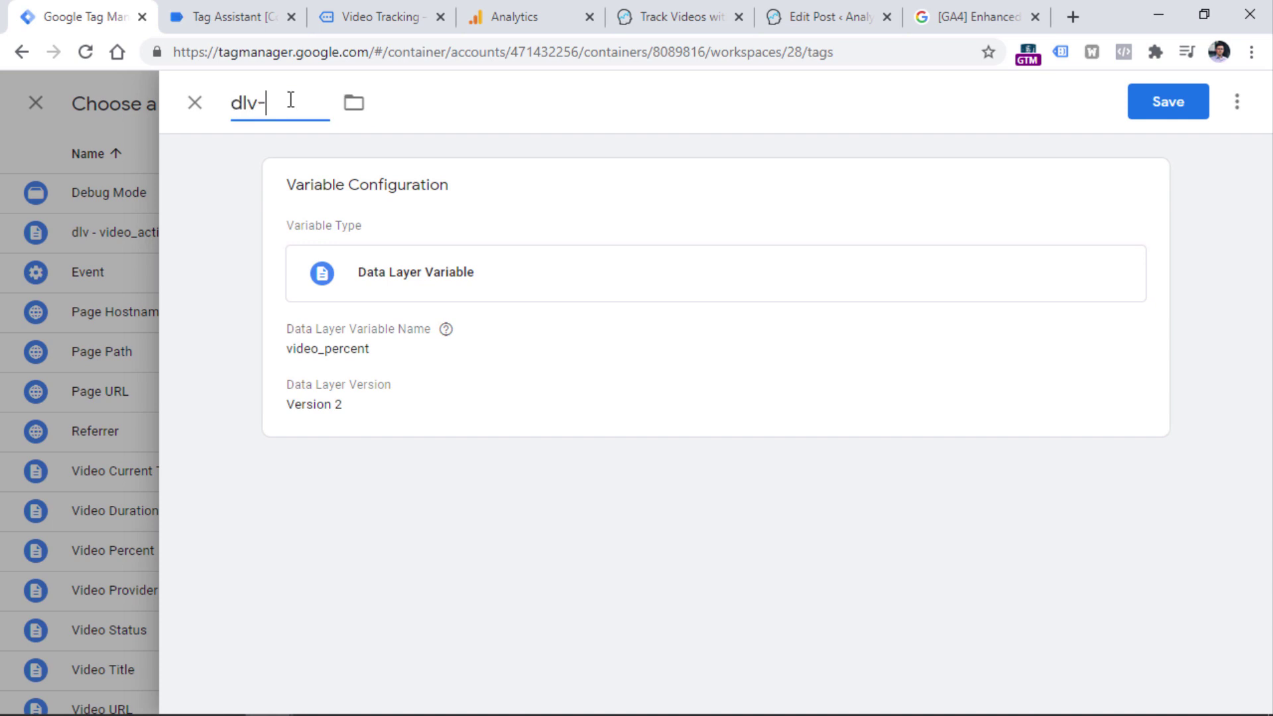
key(ctrl+v)
key(Return)
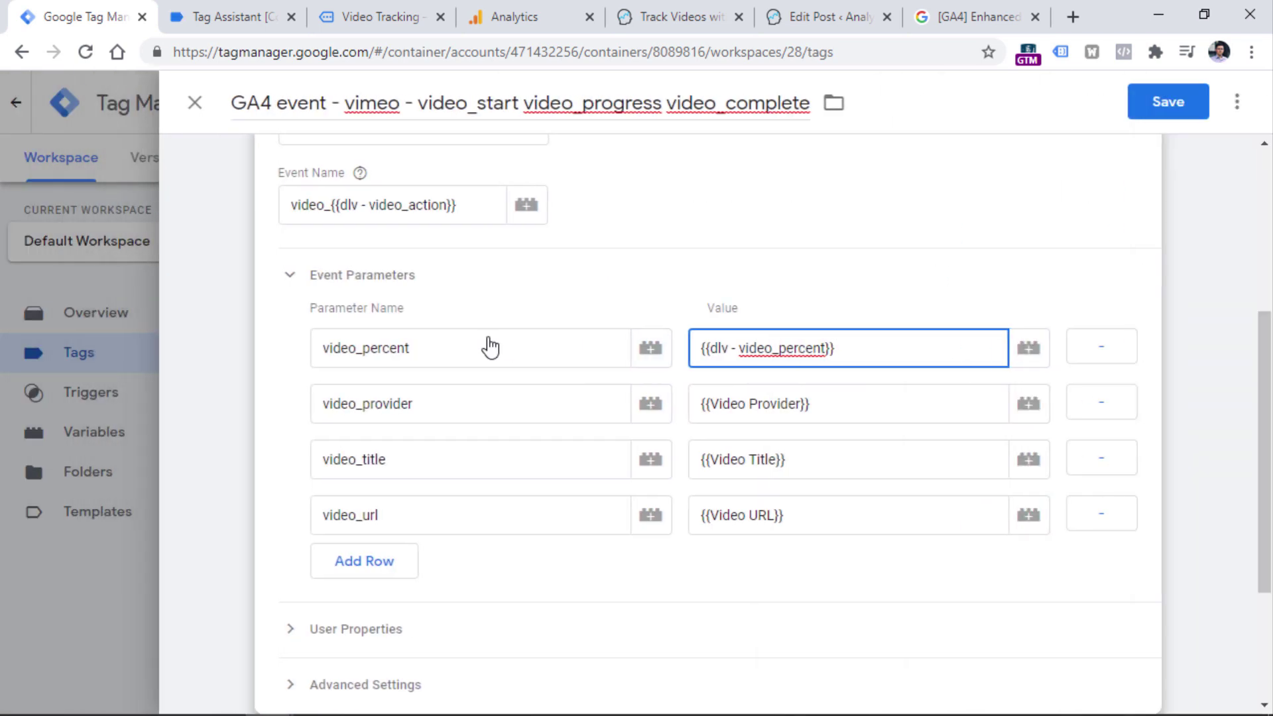
Replace the {{Video Provider}} variable in the video_provider parameter with the fixed value vimeo.
click(825, 403)
drag(824, 404, 715, 419)
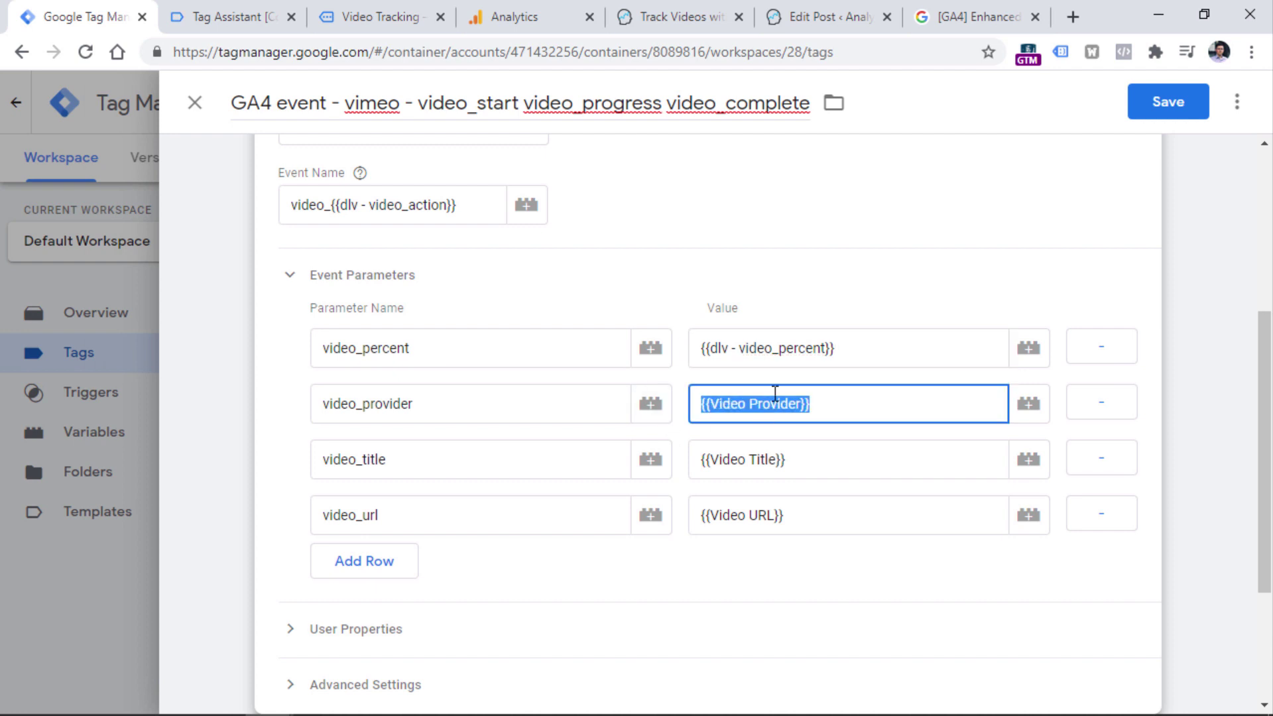
key(BackSpace)
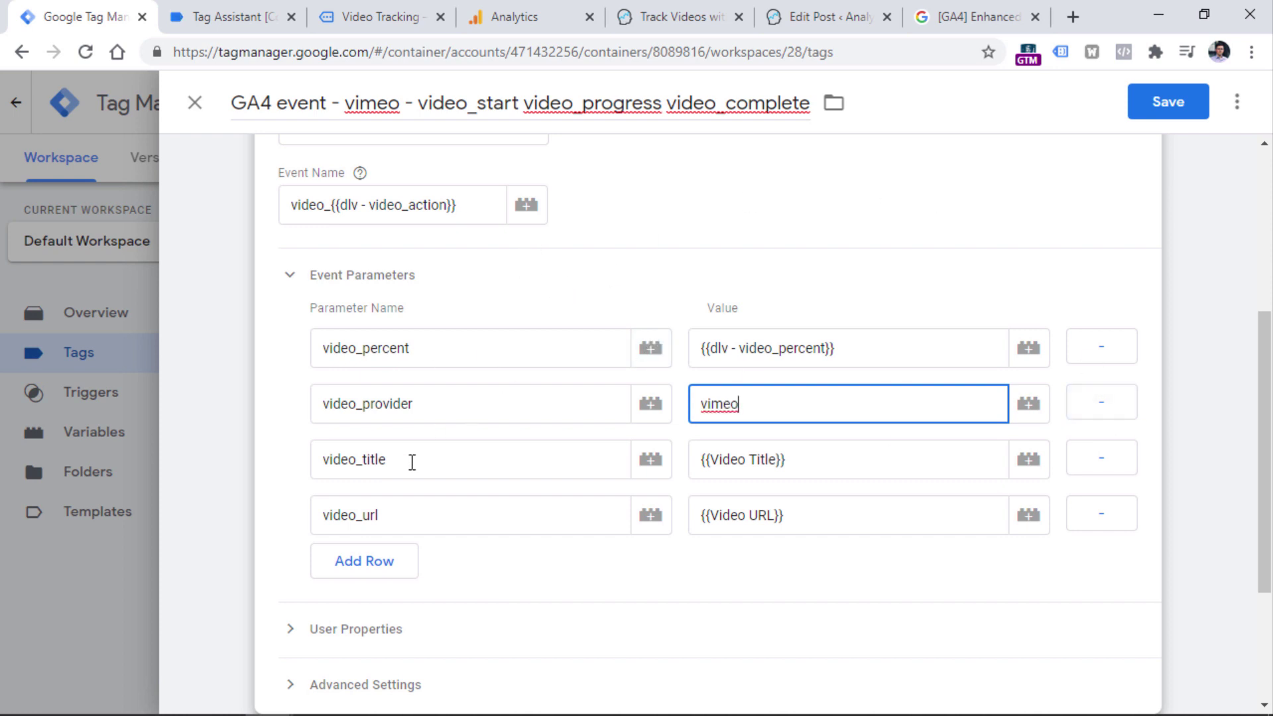
Check the Vimeo event's keys in Tag Assistant for a title and remove the video_title parameter from the tag.
click(239, 16)
click(98, 9)
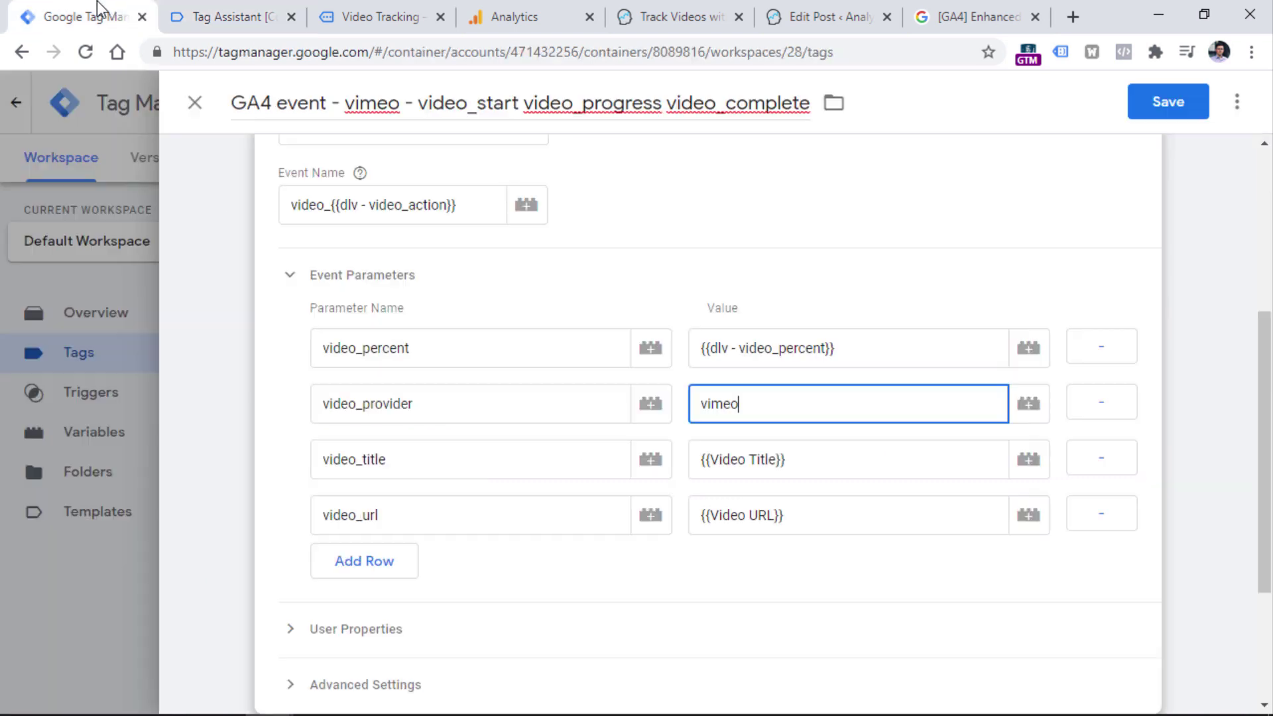
click(785, 451)
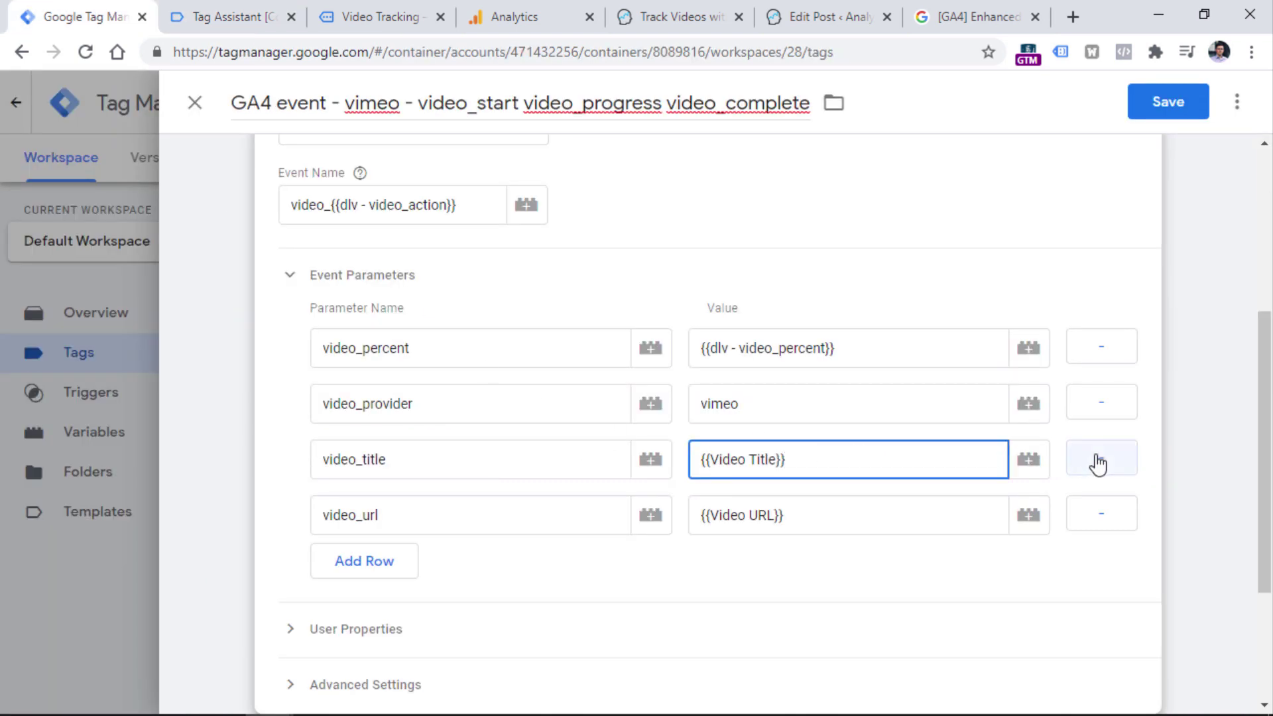
click(1101, 458)
Clear the {{Video URL}} value of the video_url parameter and start a new Data Layer Variable for it.
click(240, 15)
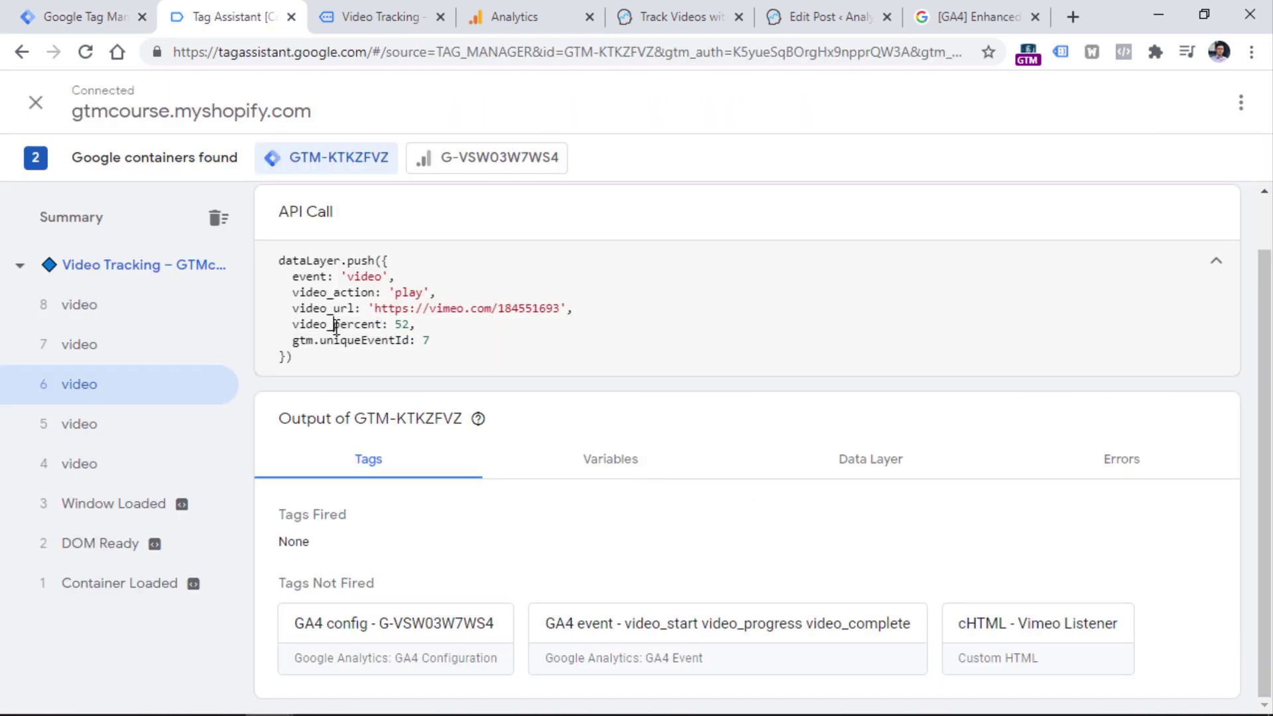
double_click(328, 307)
click(133, 8)
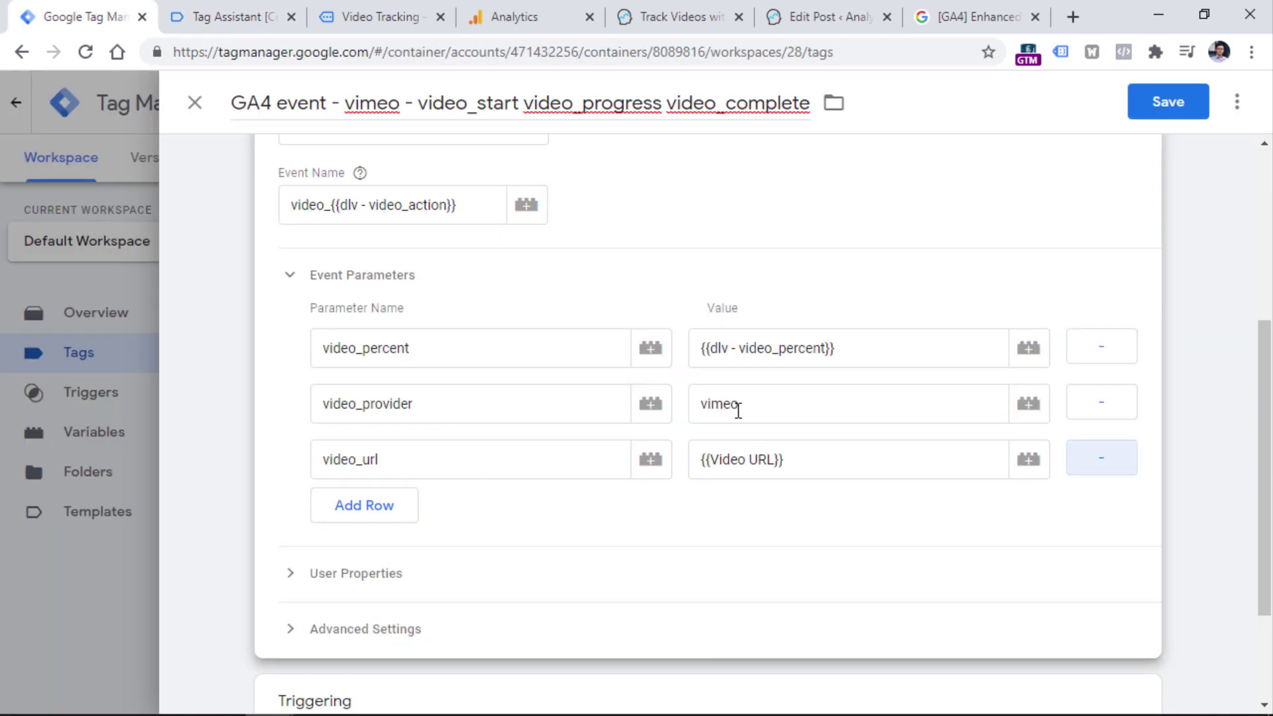
drag(785, 459, 697, 460)
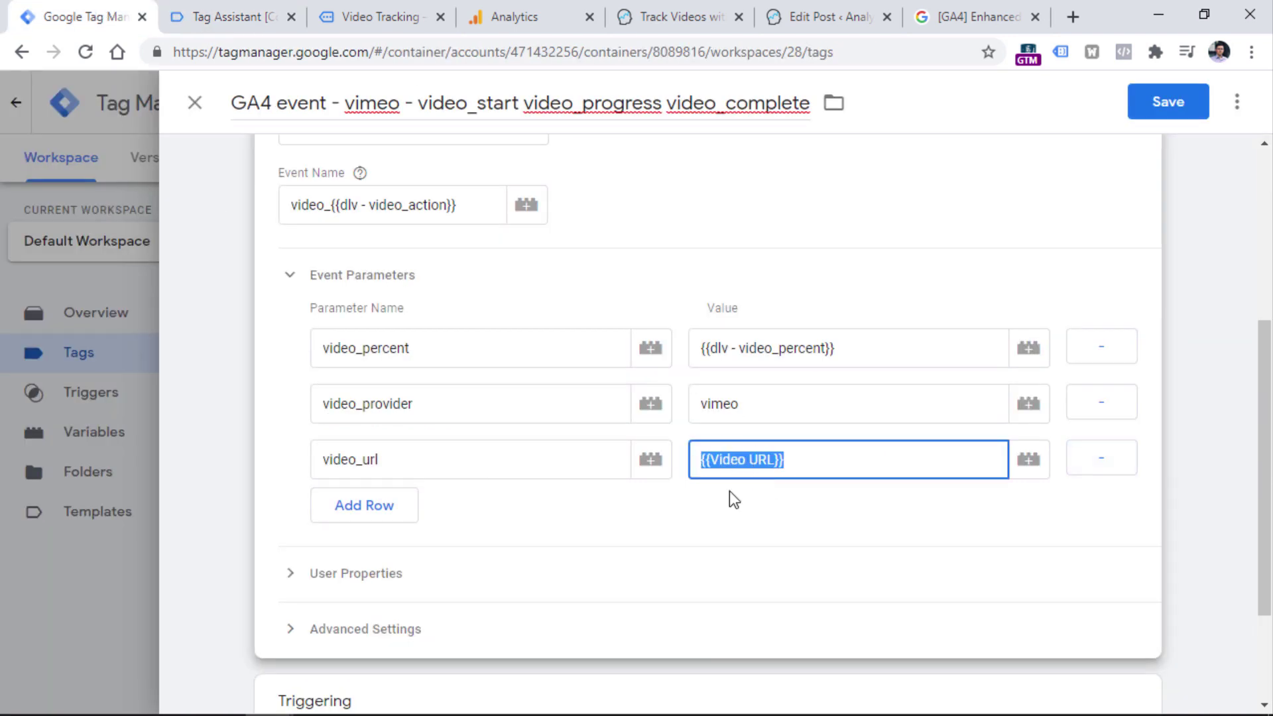
key(BackSpace)
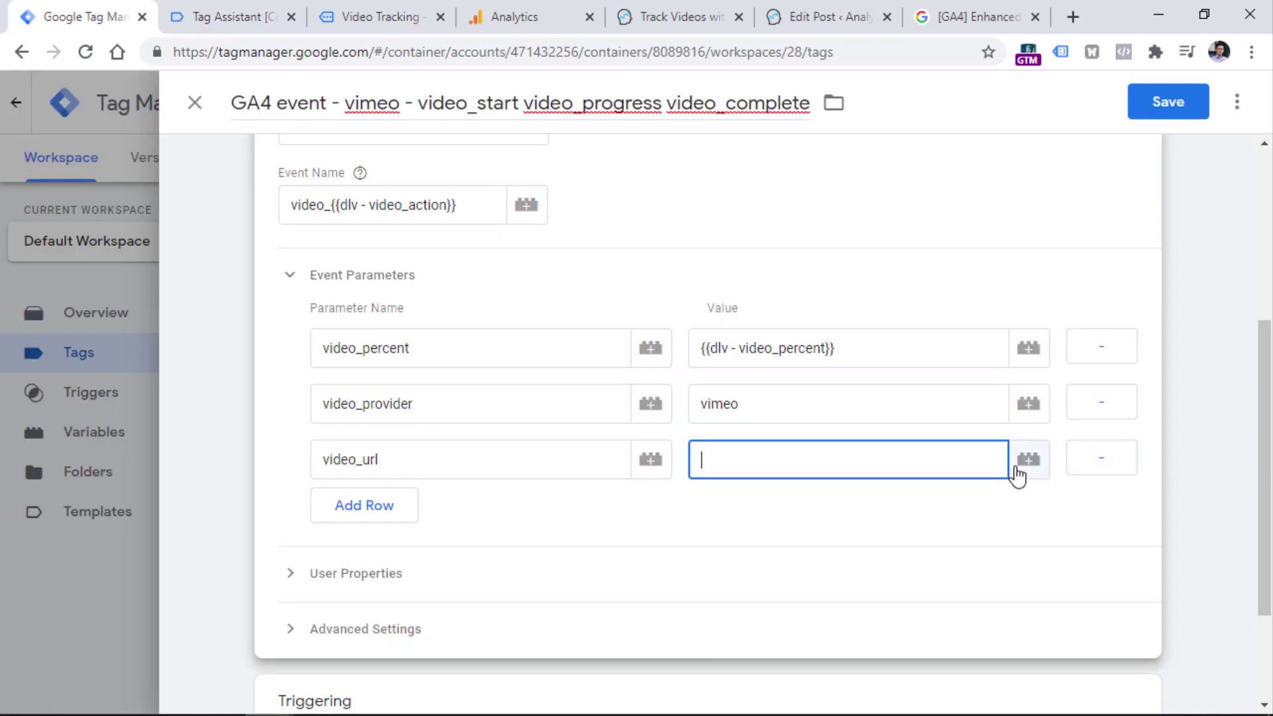
click(1029, 459)
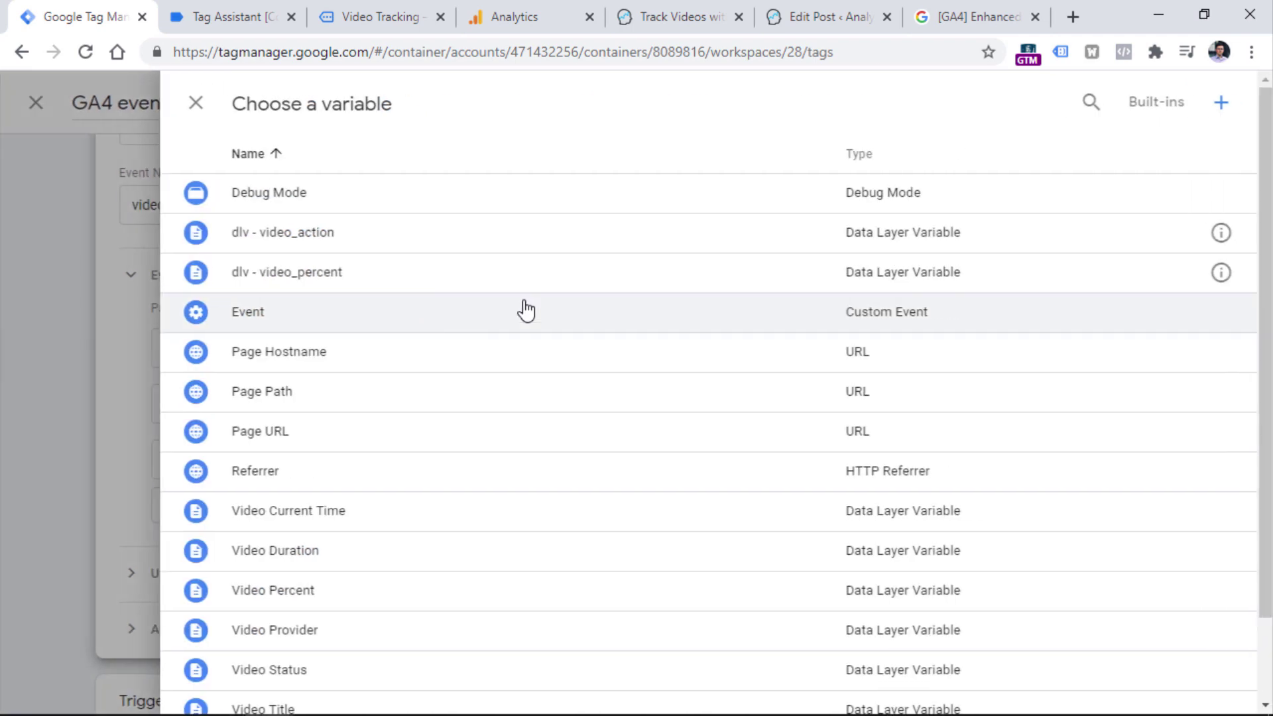
click(1214, 104)
click(715, 265)
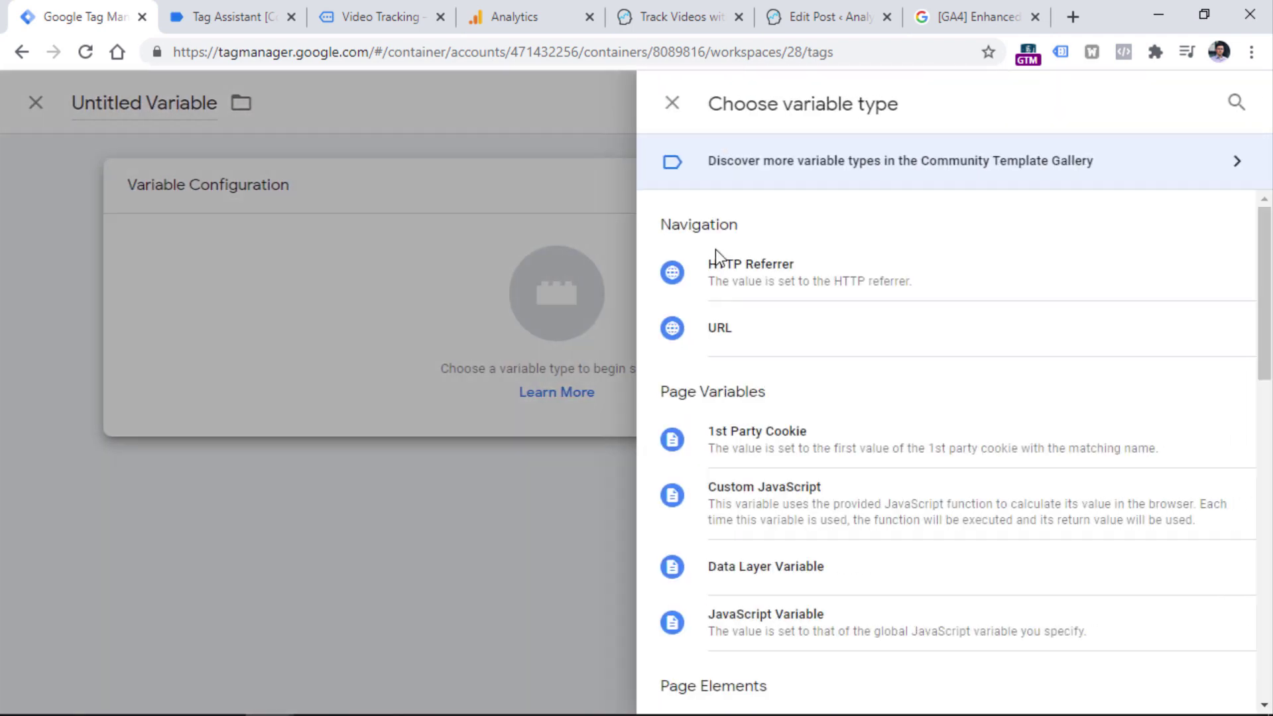
click(747, 571)
Set the data layer variable name to video_url, copied from the Vimeo event in Tag Assistant.
key(ctrl+Tab)
double_click(333, 310)
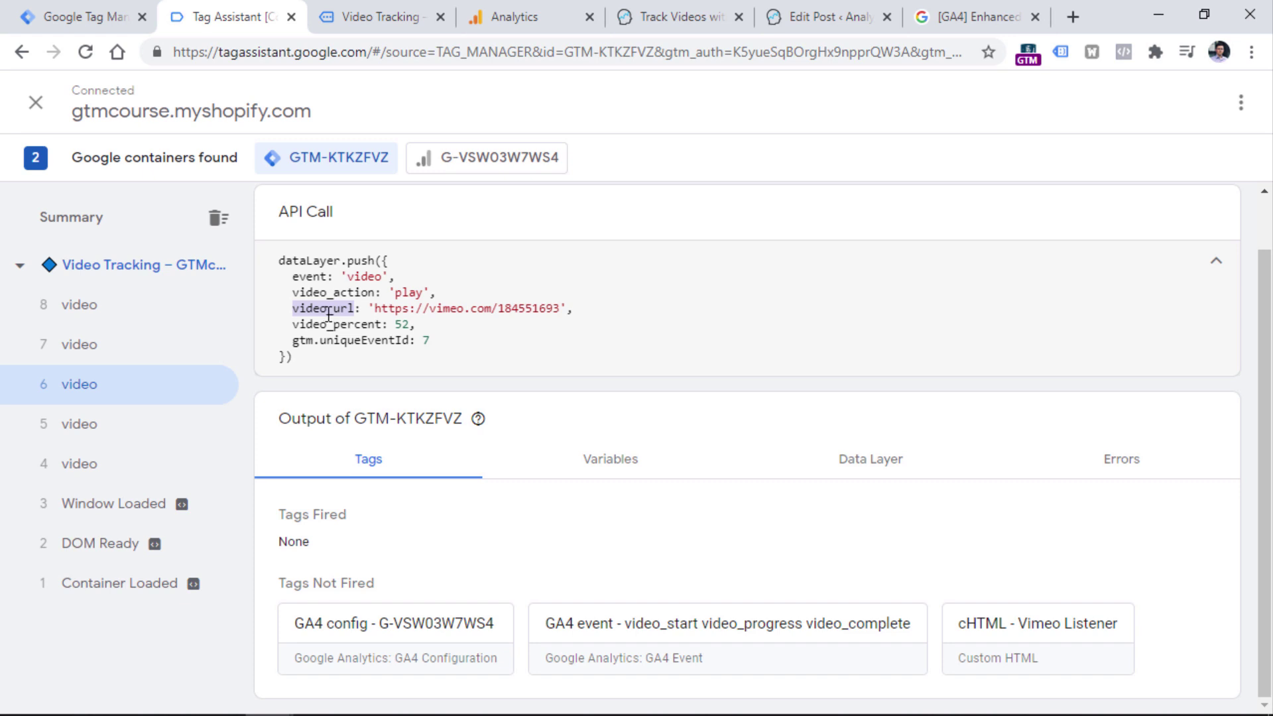
right_click(323, 310)
click(358, 325)
key(ctrl+shift+Tab)
key(ctrl+v)
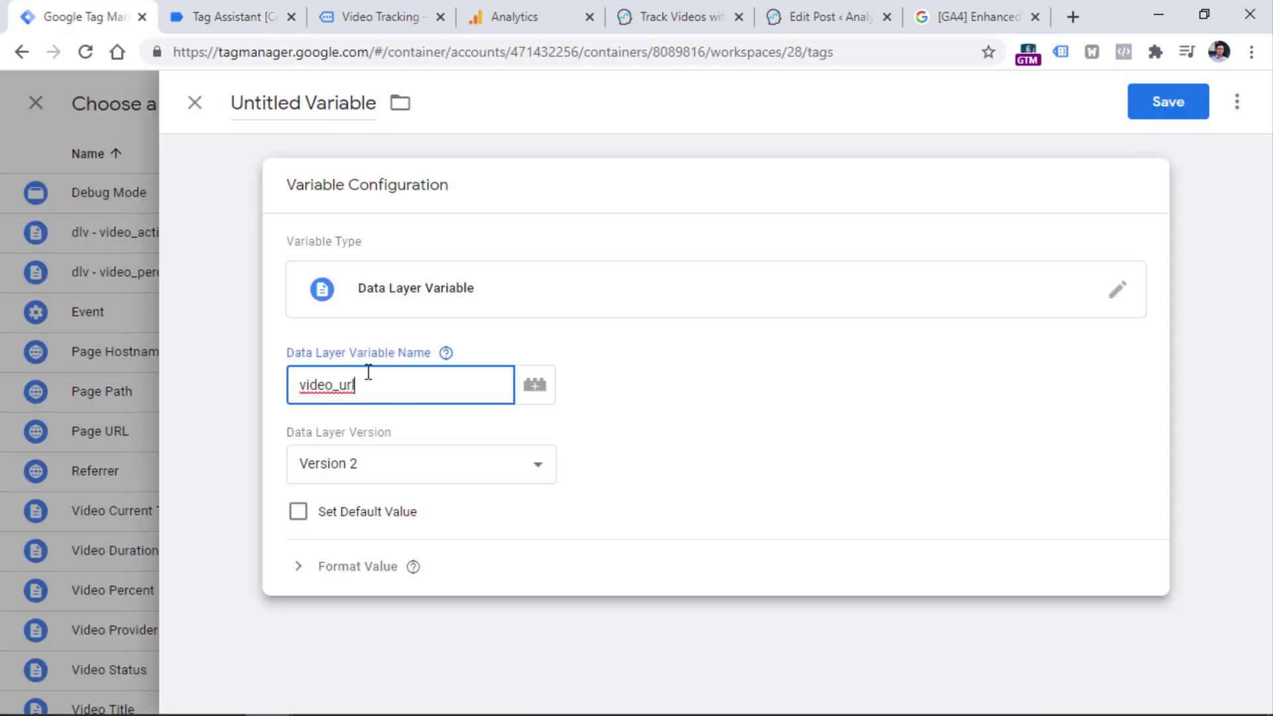
Name the variable dlv - video_url and save it into the video_url parameter's value.
click(295, 99)
text(dlv -)
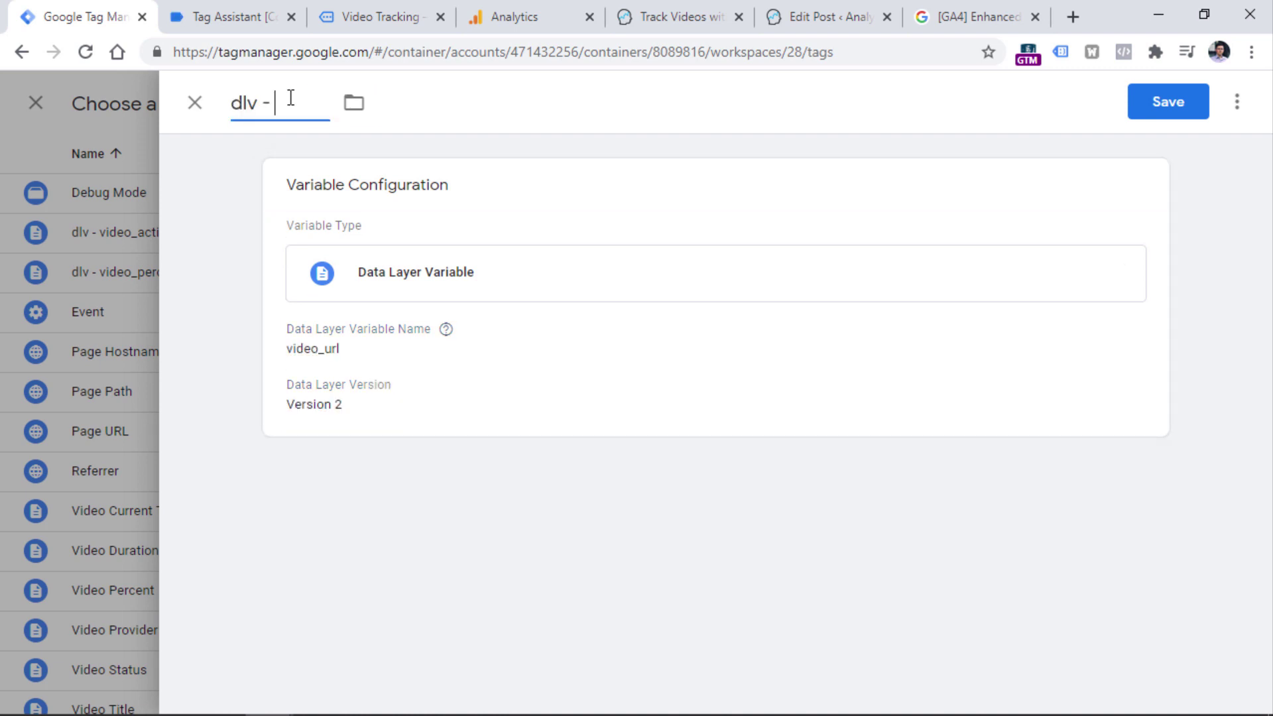
key(ctrl+v)
click(1168, 102)
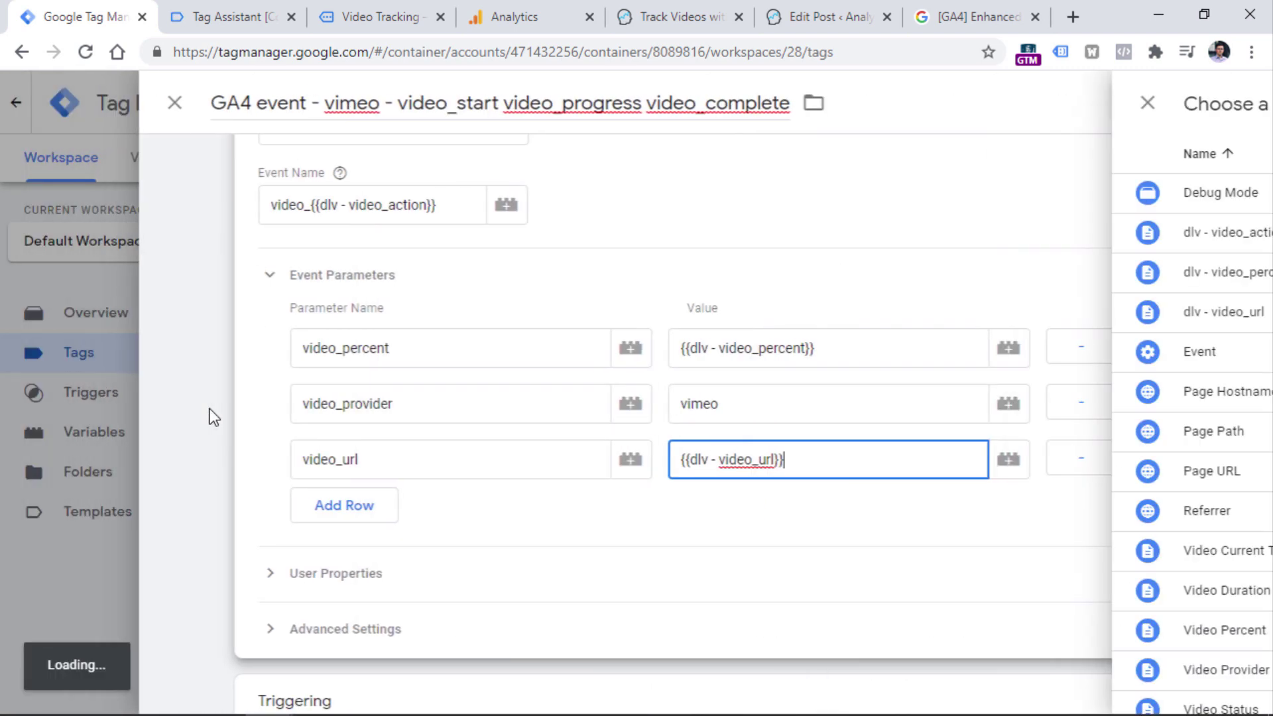
Remove the Youtube interactions firing trigger from the Vimeo GA4 event tag.
scroll(295, 228, up, 7)
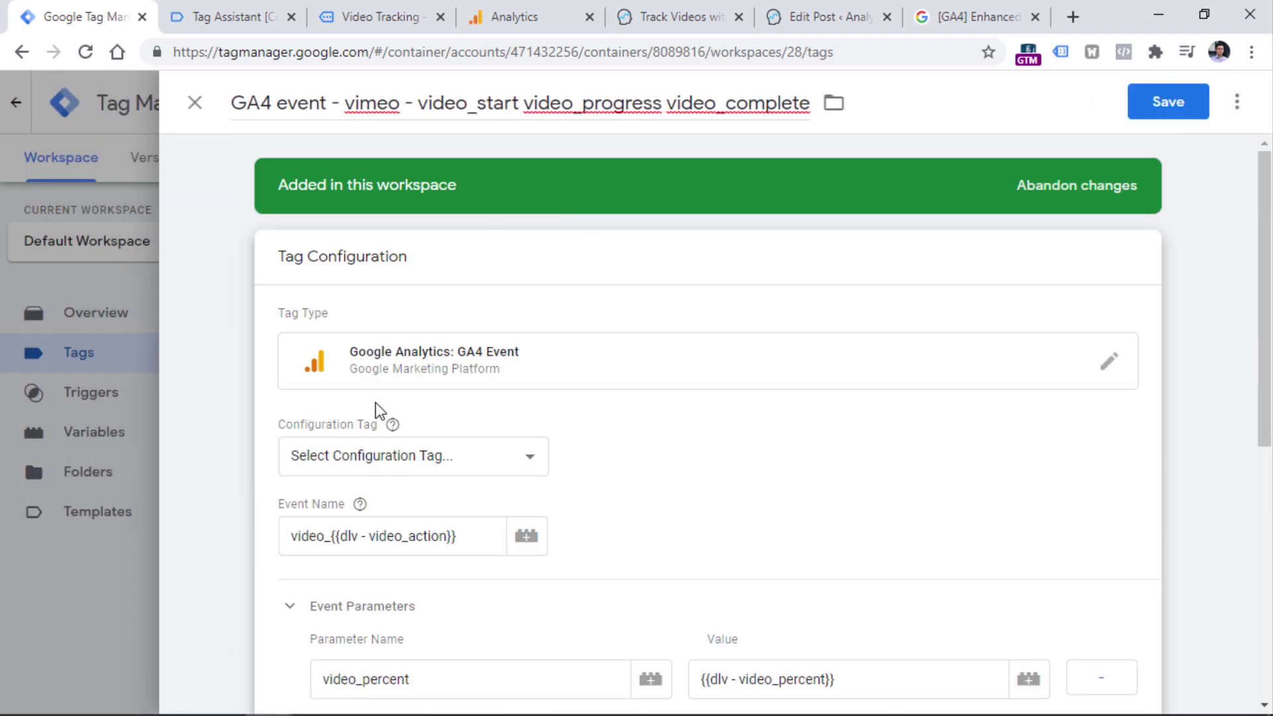
scroll(374, 402, down, 5)
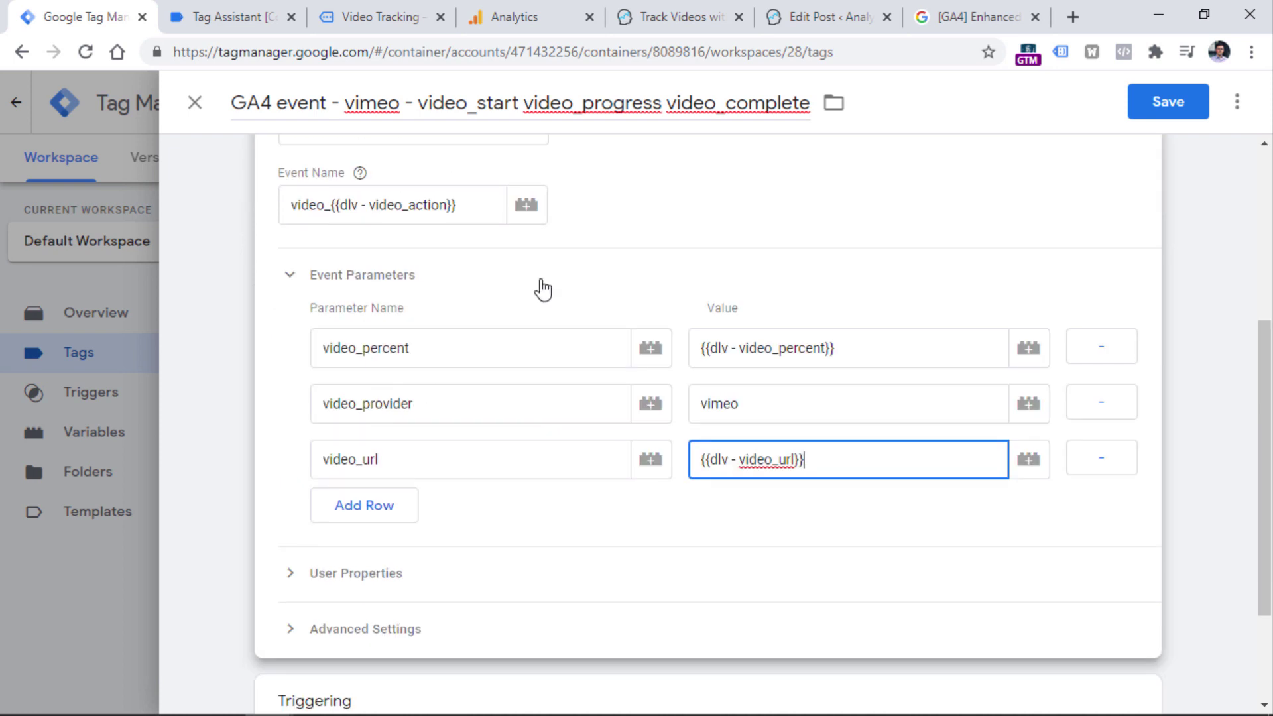
click(228, 16)
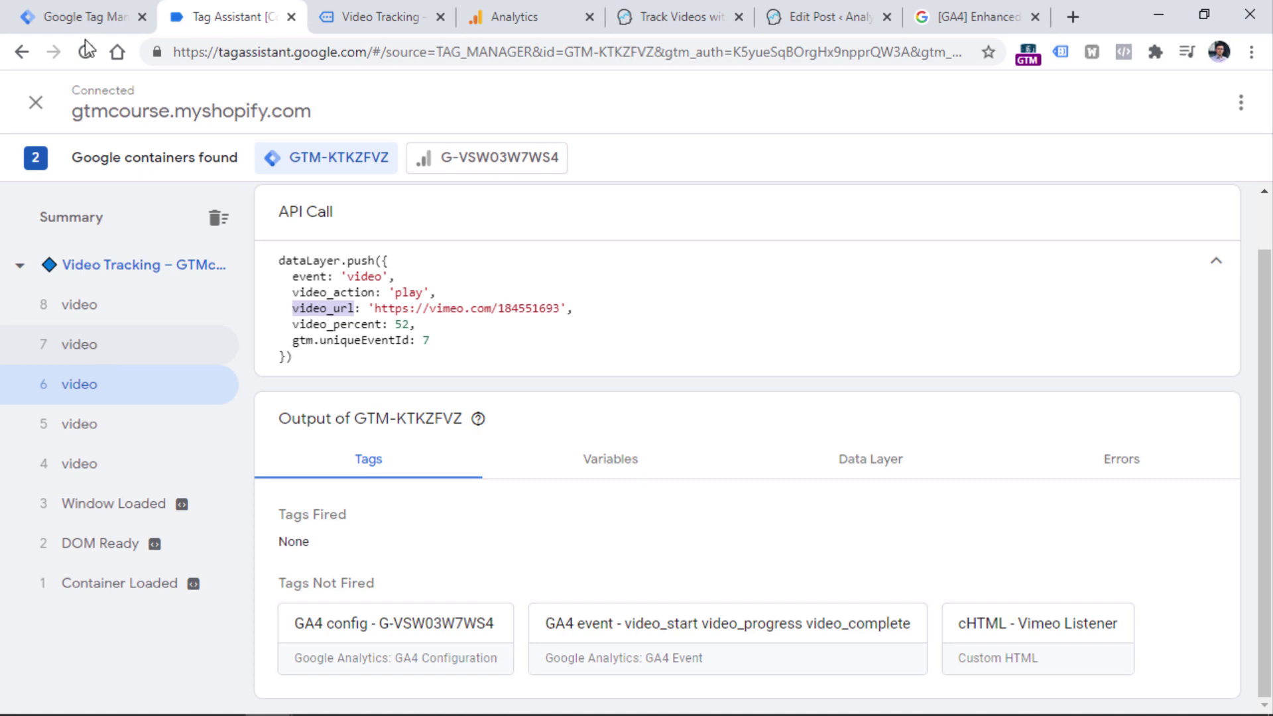
click(86, 16)
scroll(389, 238, down, 2)
click(463, 597)
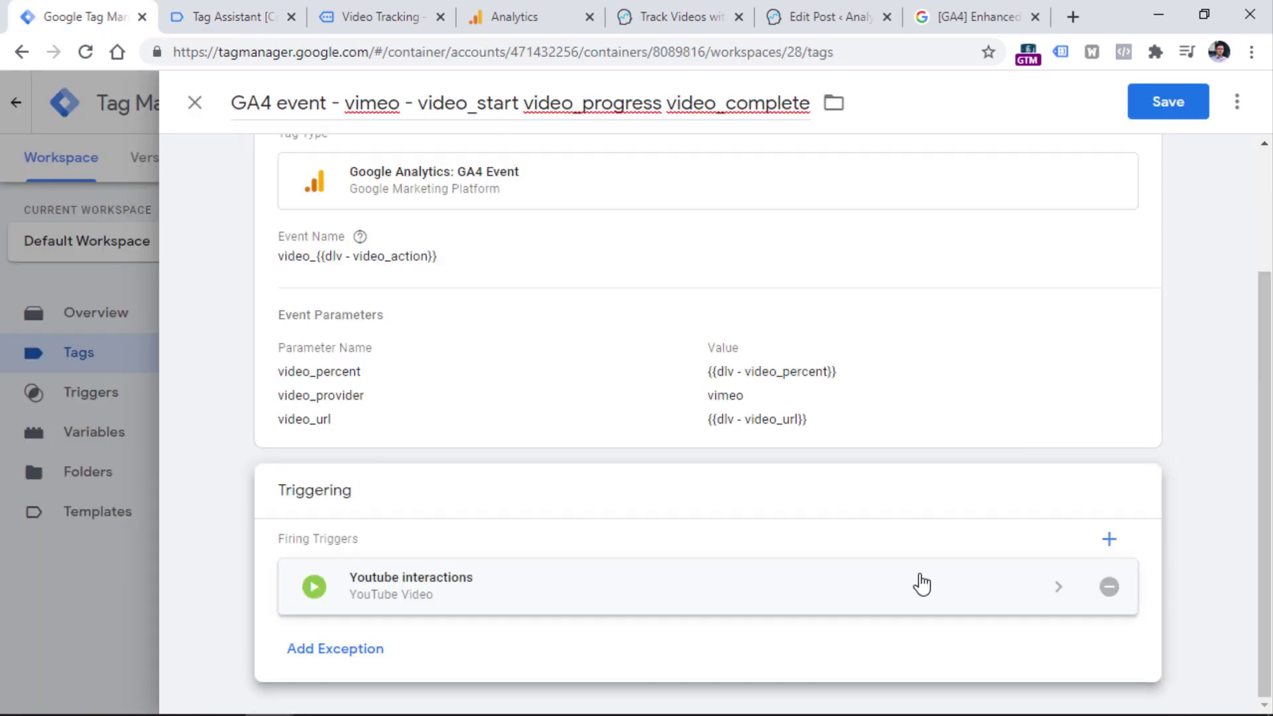
click(1109, 587)
Create a new Custom Event trigger for the Vimeo tag with the event name video, firing on all custom events.
click(782, 537)
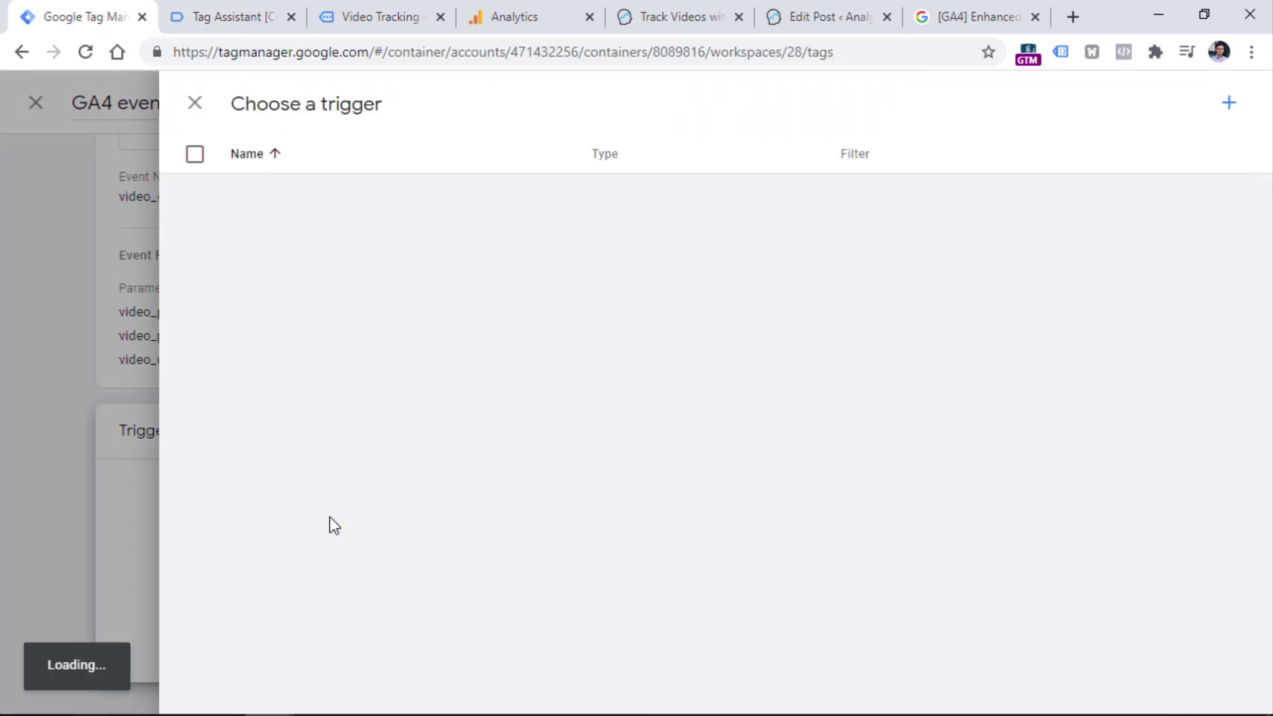
click(1229, 102)
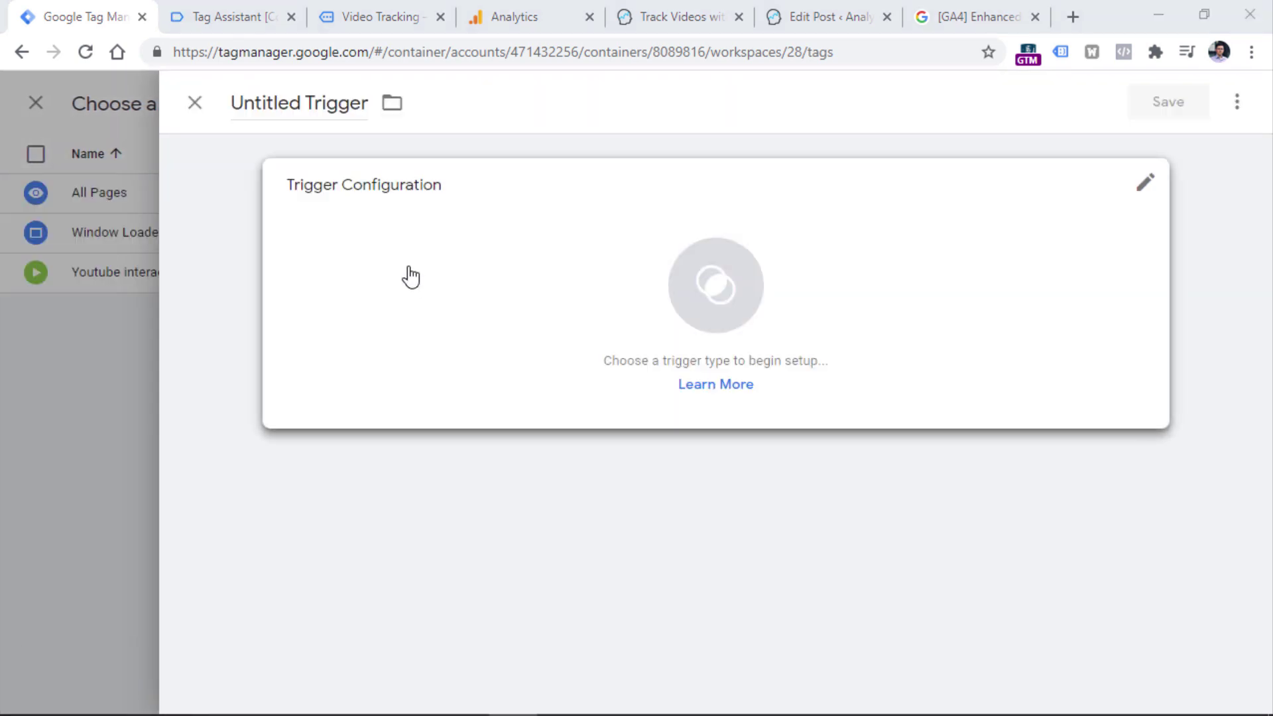
click(407, 276)
scroll(788, 555, down, 5)
click(788, 554)
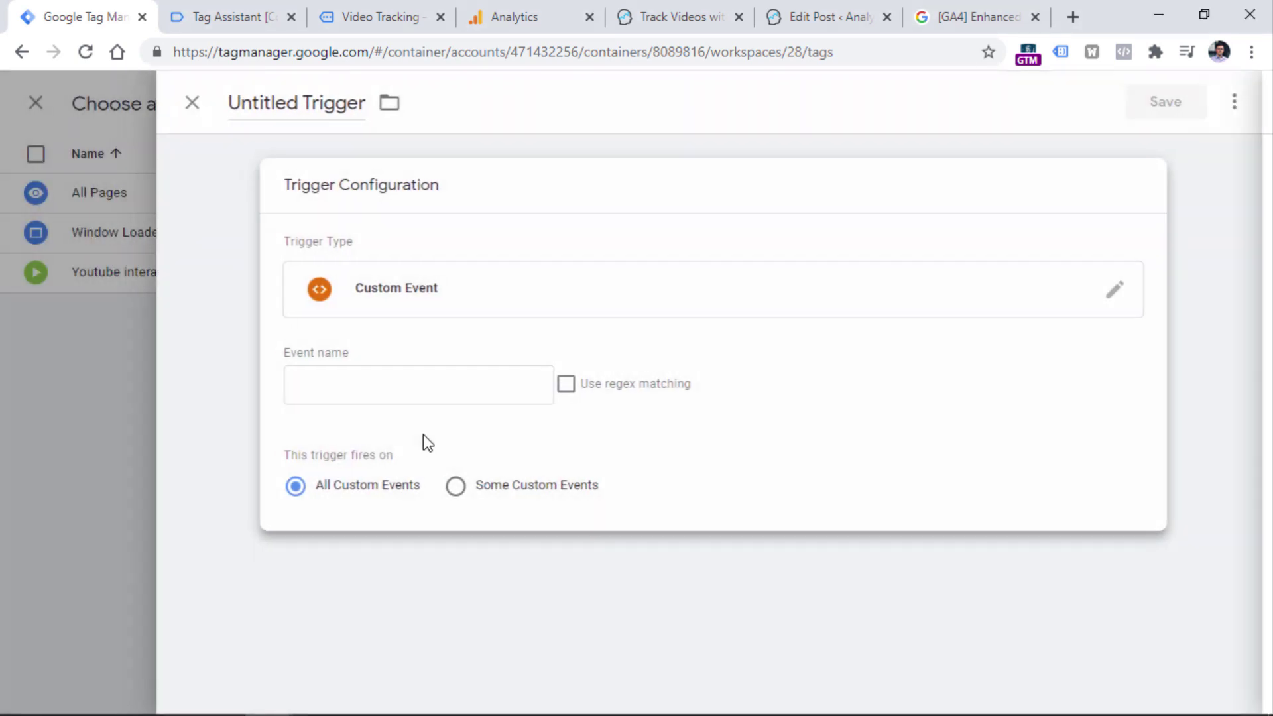
click(406, 396)
text(video)
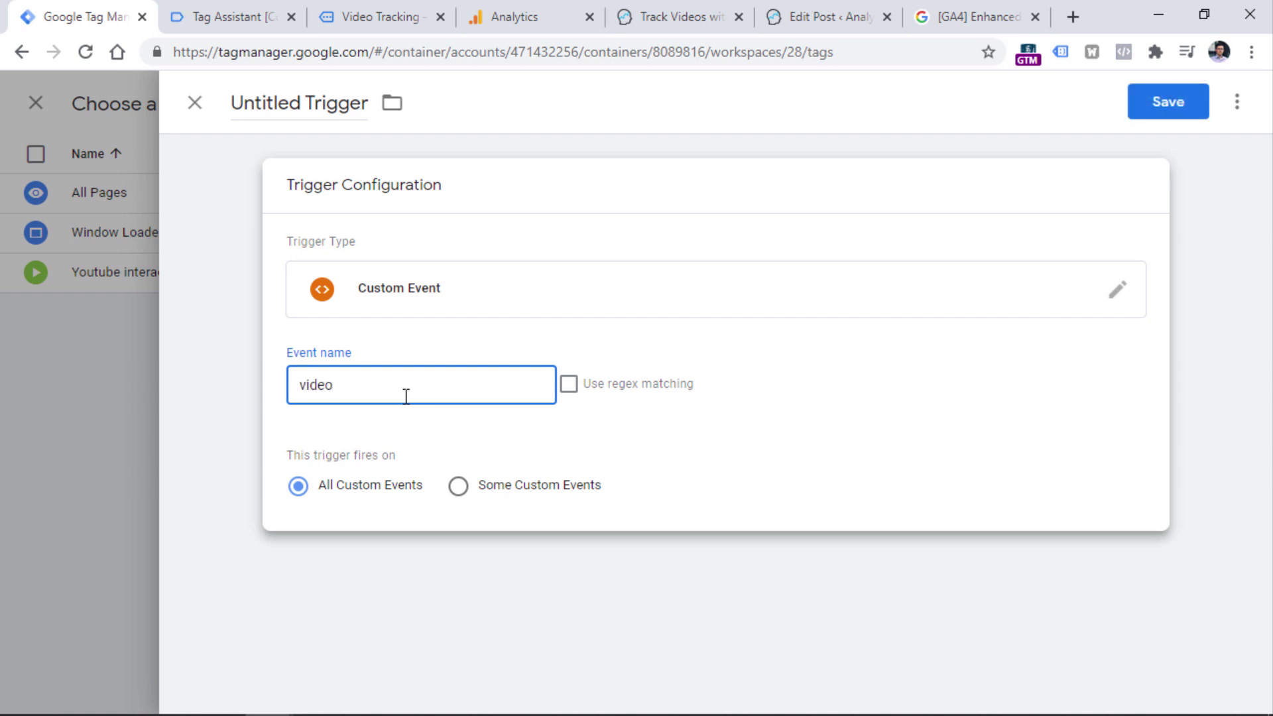
Compare the trigger's event name with the event key of the Vimeo data layer push in Tag Assistant.
drag(358, 383, 290, 392)
click(232, 7)
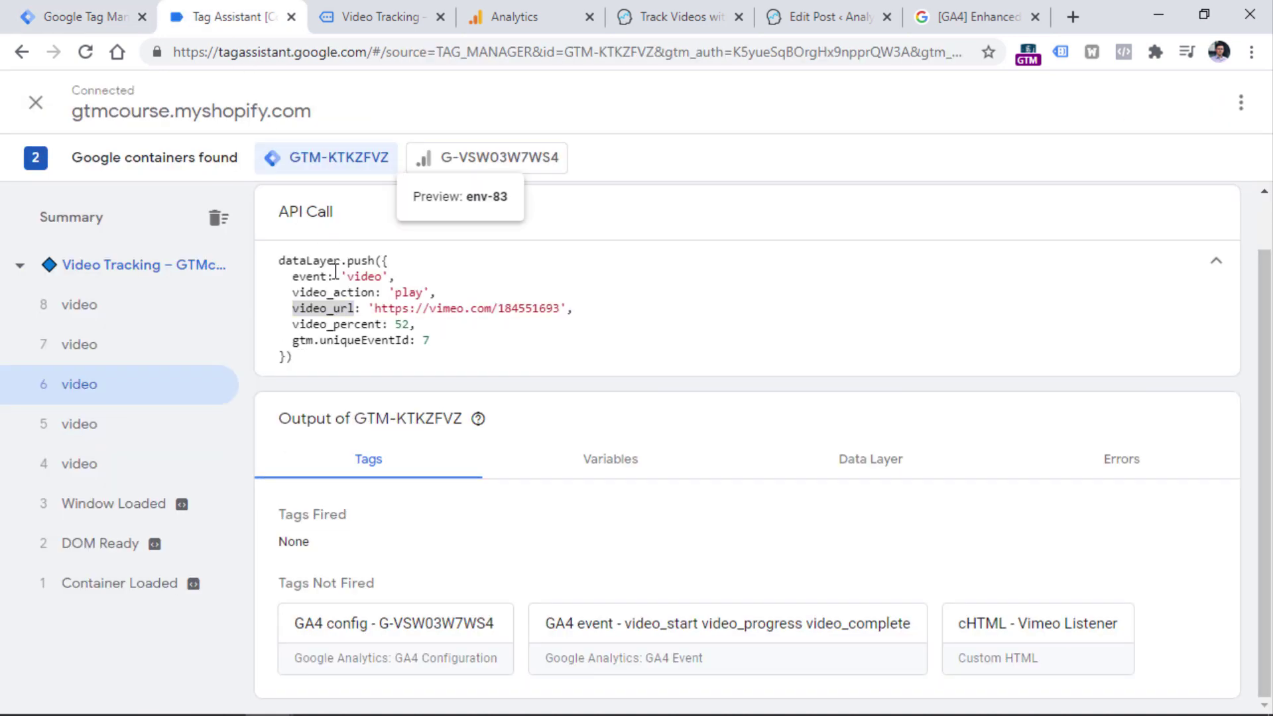
double_click(312, 277)
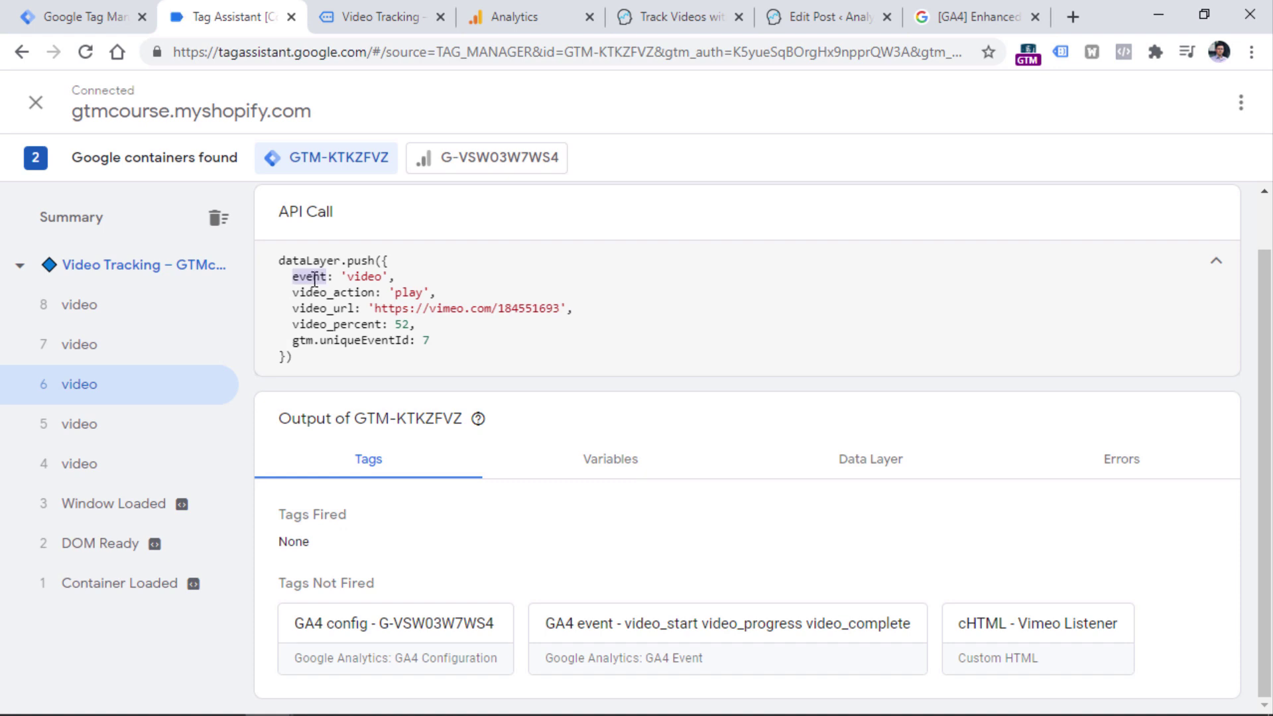
click(76, 17)
Name the trigger Custom - video, save it to the tag, and recheck the video events in Tag Assistant.
triple_click(279, 105)
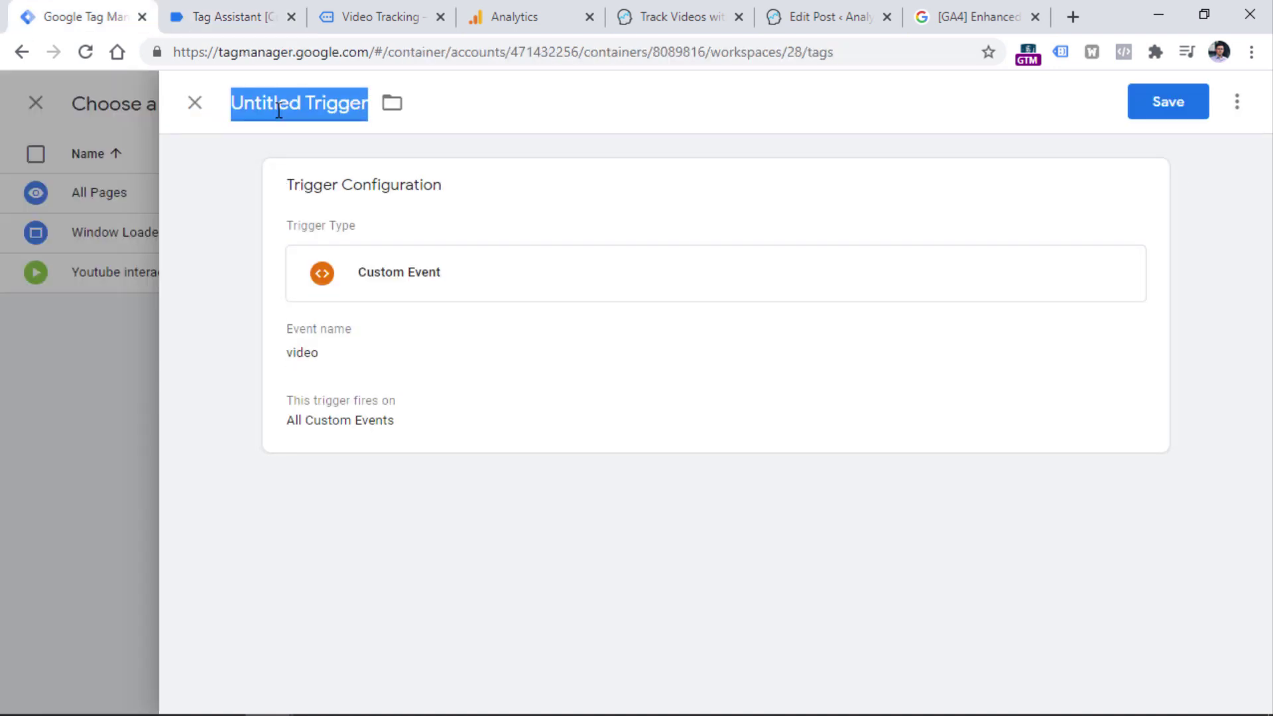
text(Custom - video)
click(1169, 103)
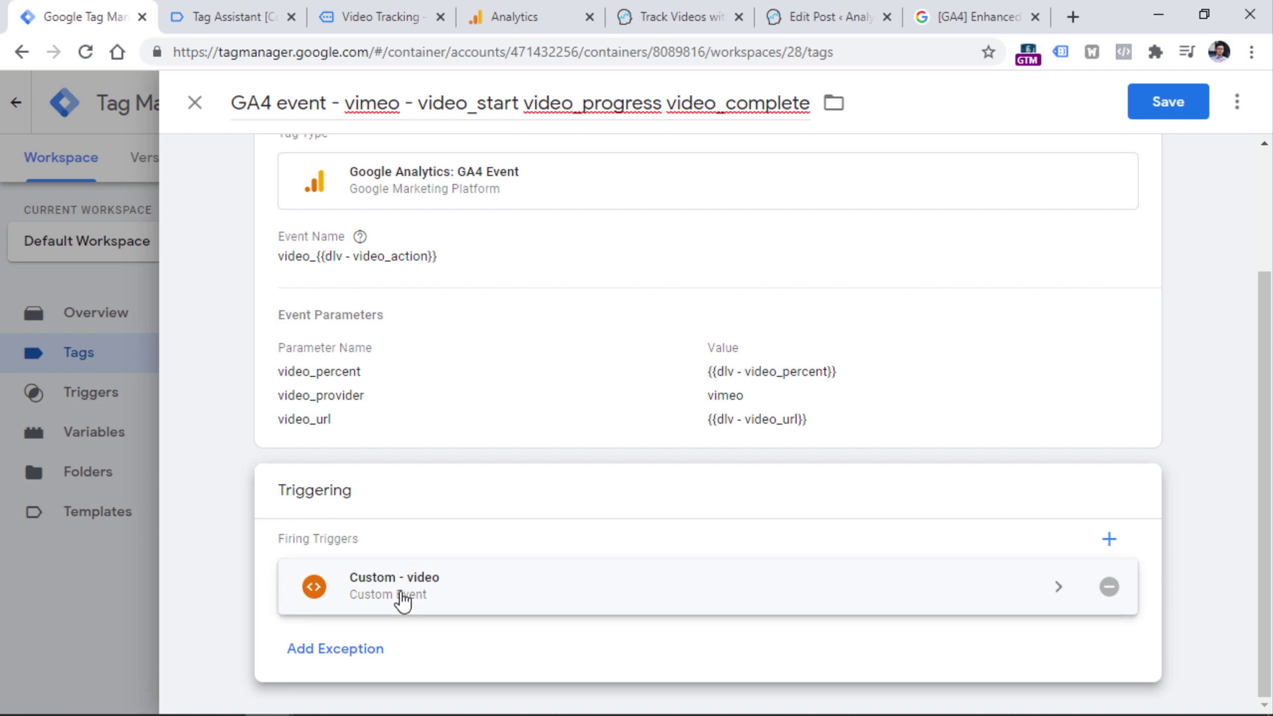
click(260, 15)
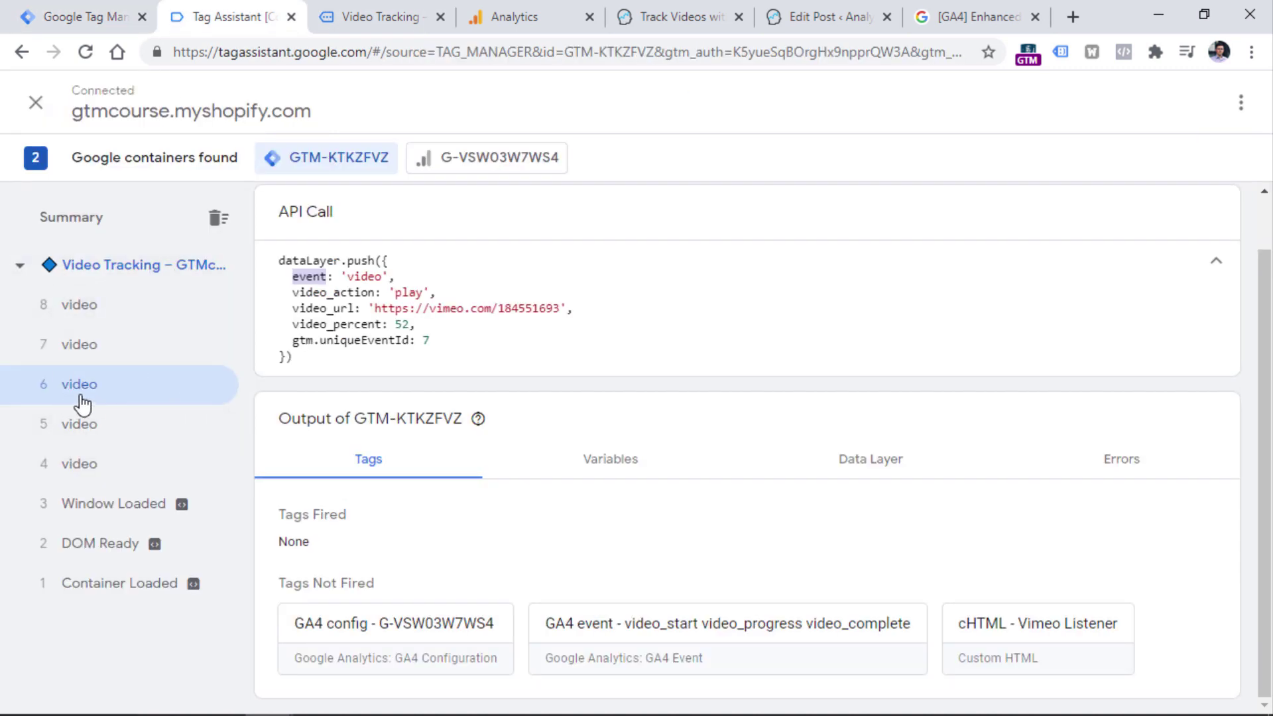
click(86, 15)
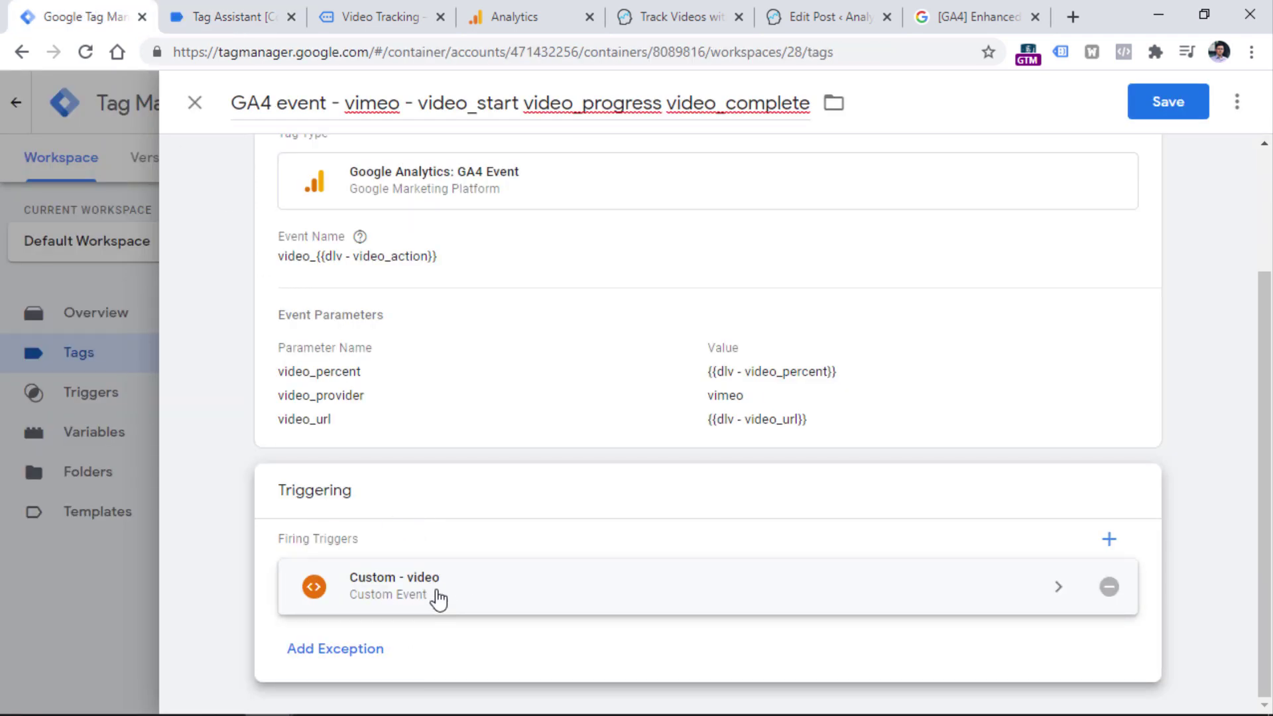
Select GA4 config - G-VSW03W7WS4 as the Vimeo tag's configuration tag and save the tag.
scroll(458, 556, up, 3)
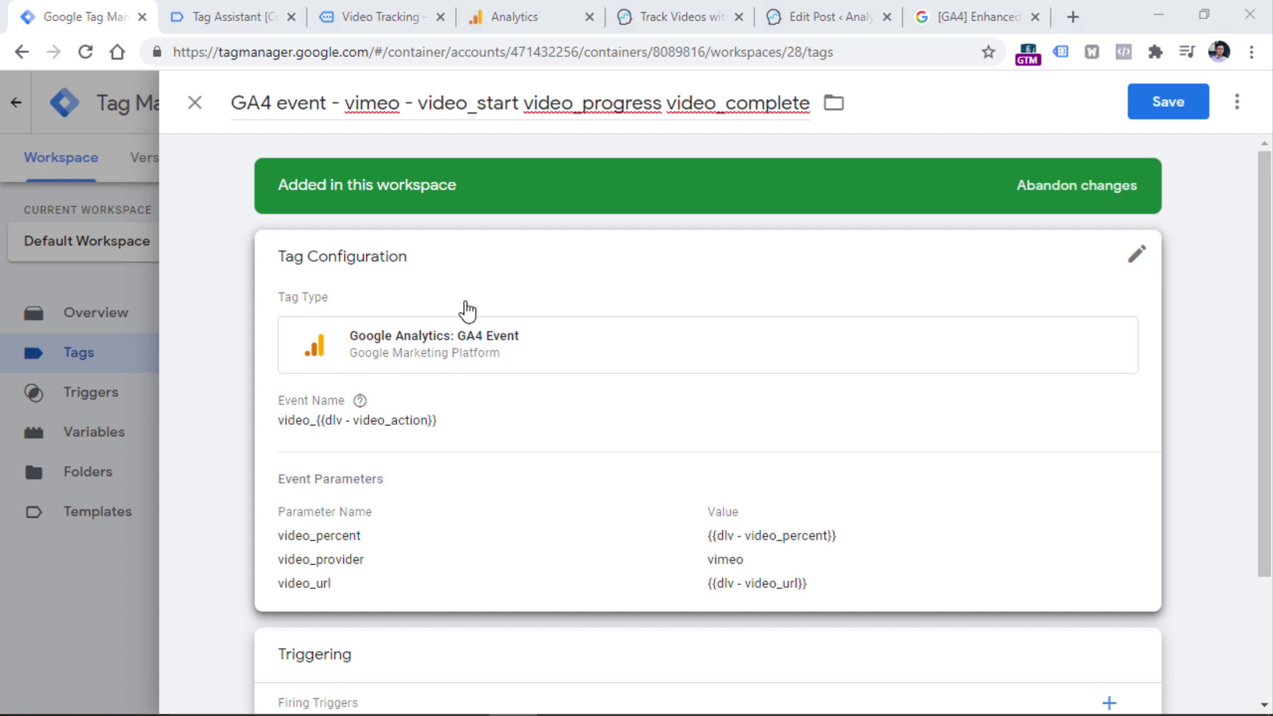
click(1145, 102)
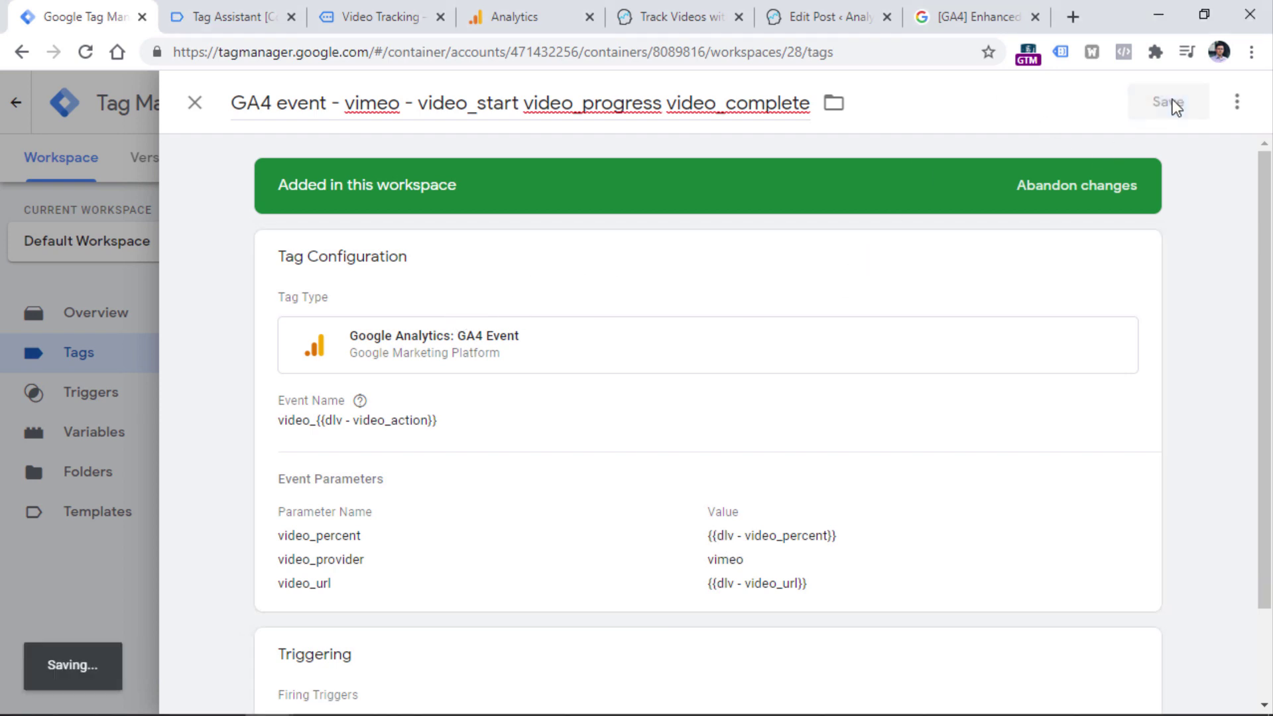
click(407, 460)
click(388, 487)
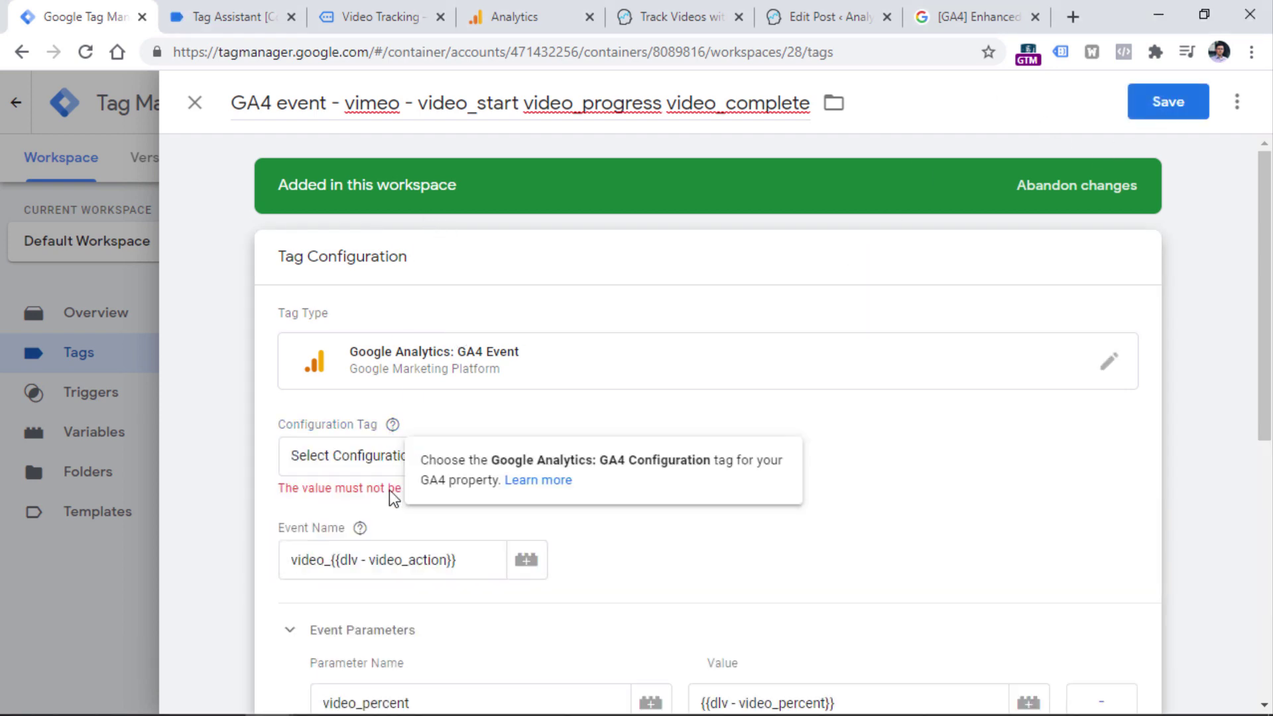
click(368, 462)
click(381, 522)
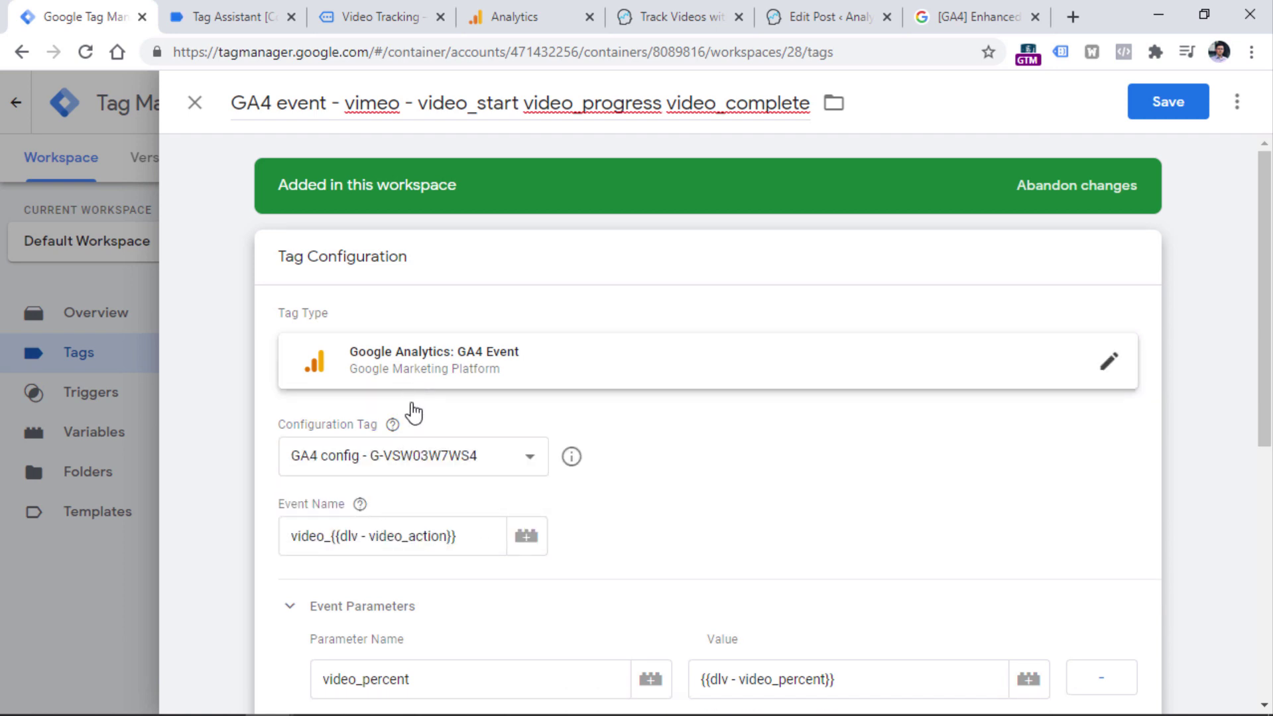
click(1175, 104)
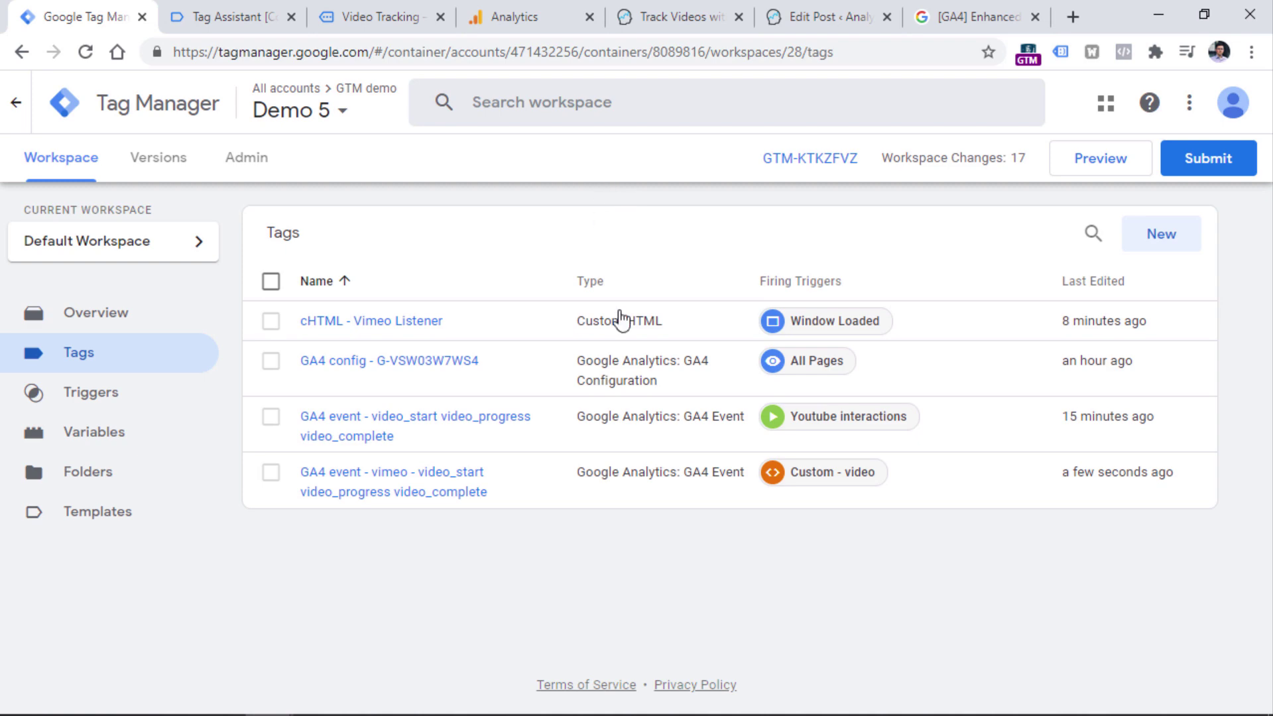
Refresh the container preview, play the embedded Vimeo video on the Video Tracking page, and skip ahead to about 02:19.
click(1104, 166)
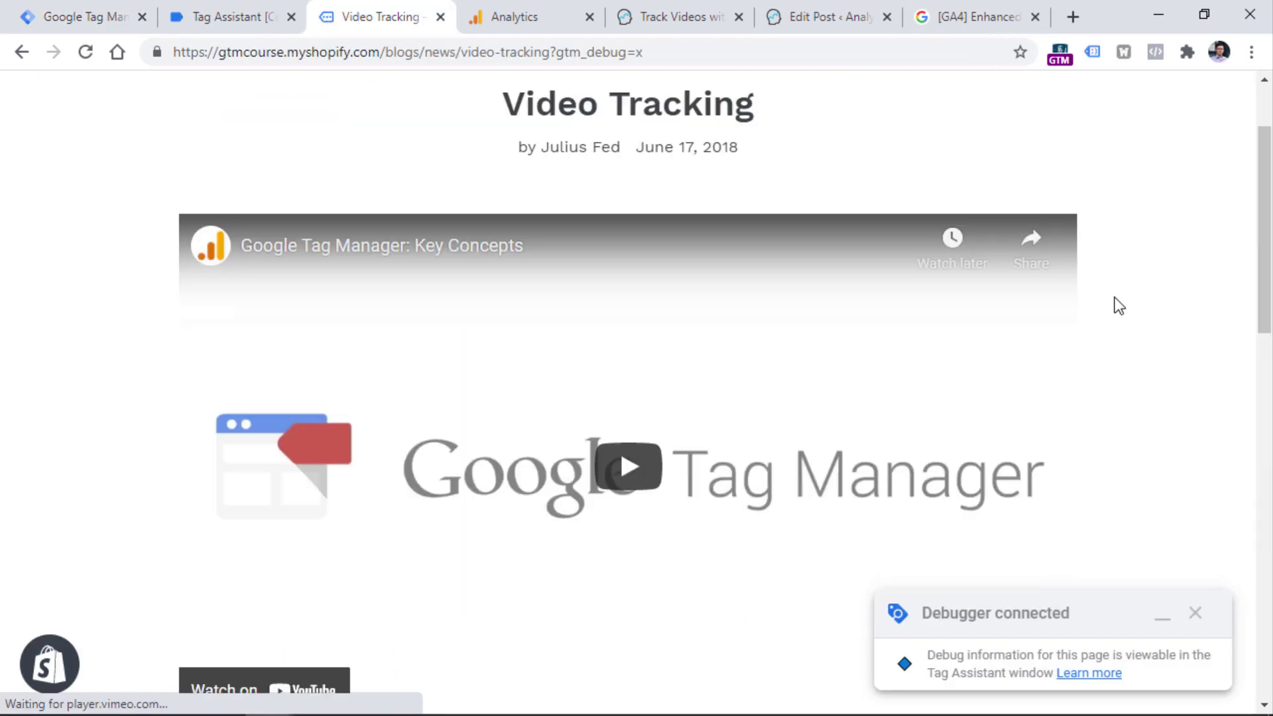
scroll(1114, 304, down, 8)
click(257, 570)
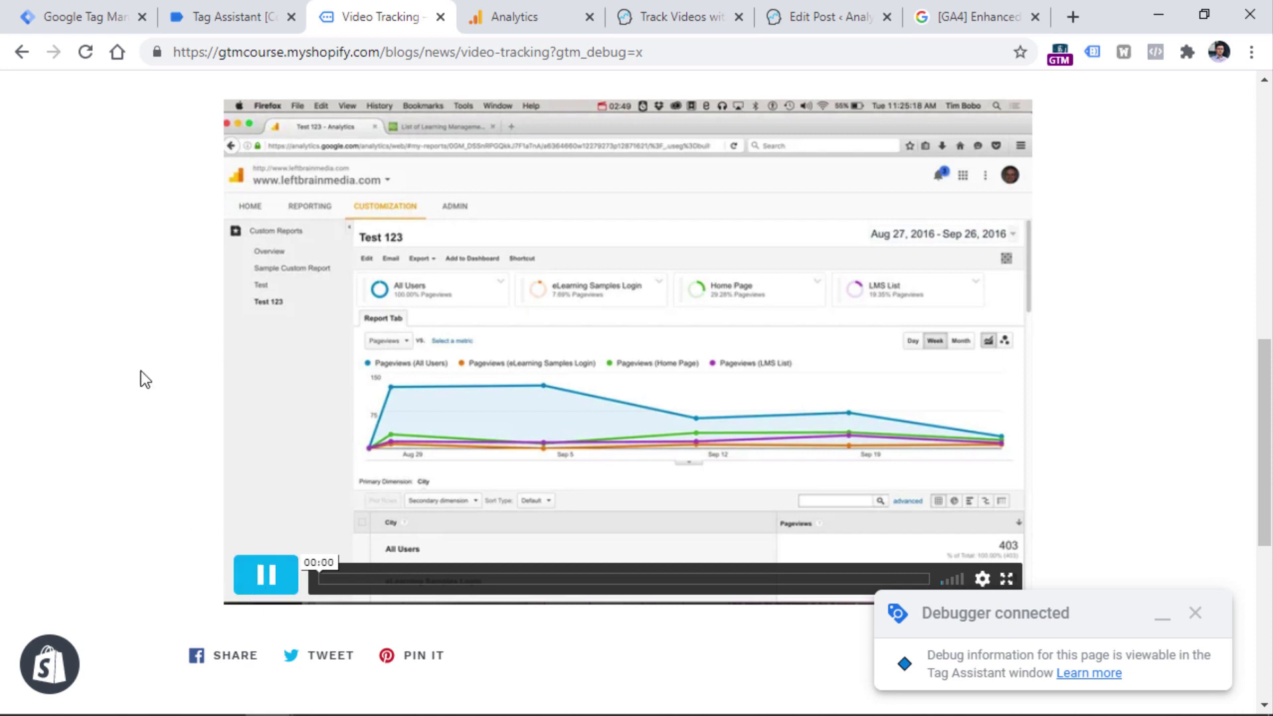
click(509, 579)
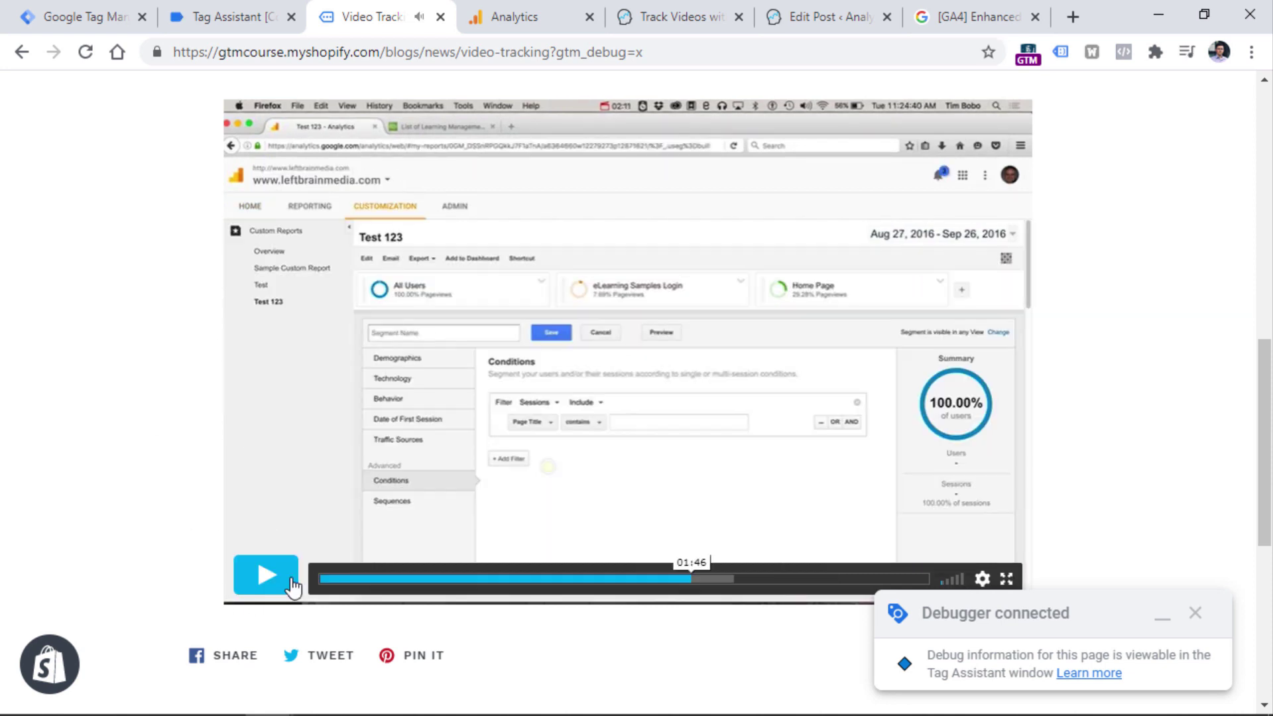
click(265, 575)
click(802, 579)
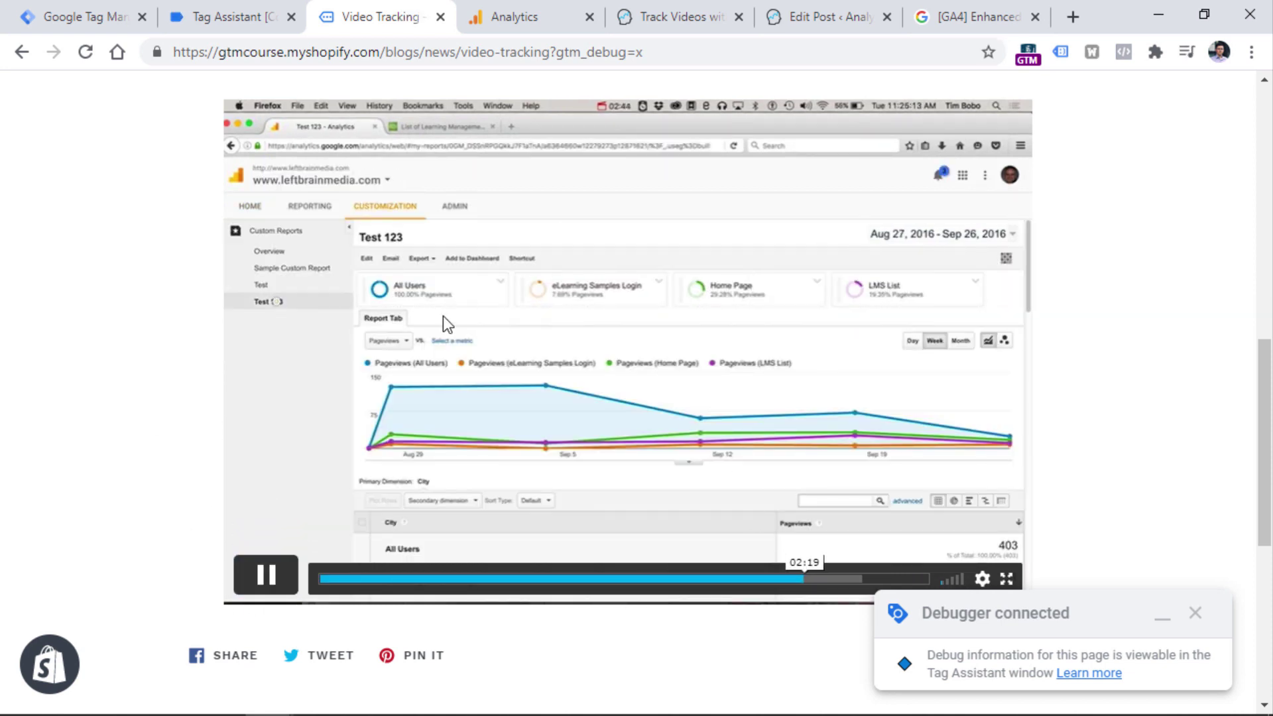
Check the tags fired on the first video event in Tag Assistant and bring up the newest events in GA4 DebugView.
key(ctrl+shift+Tab)
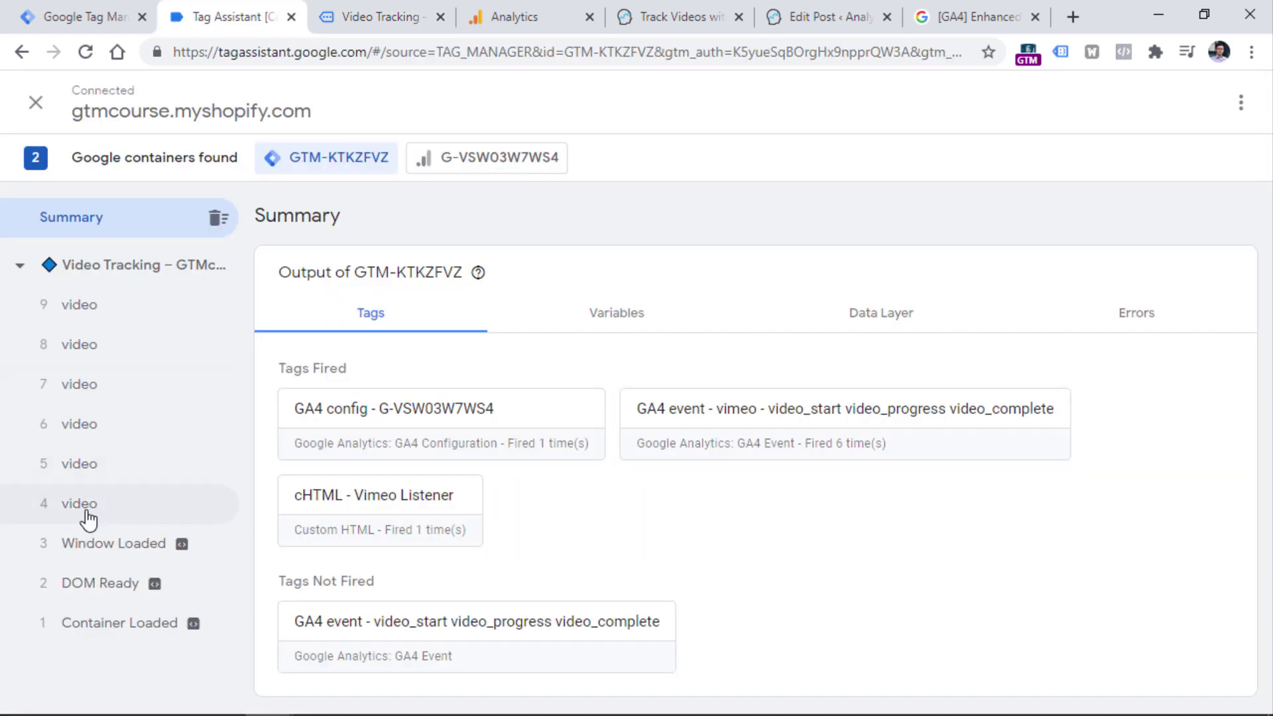
click(83, 508)
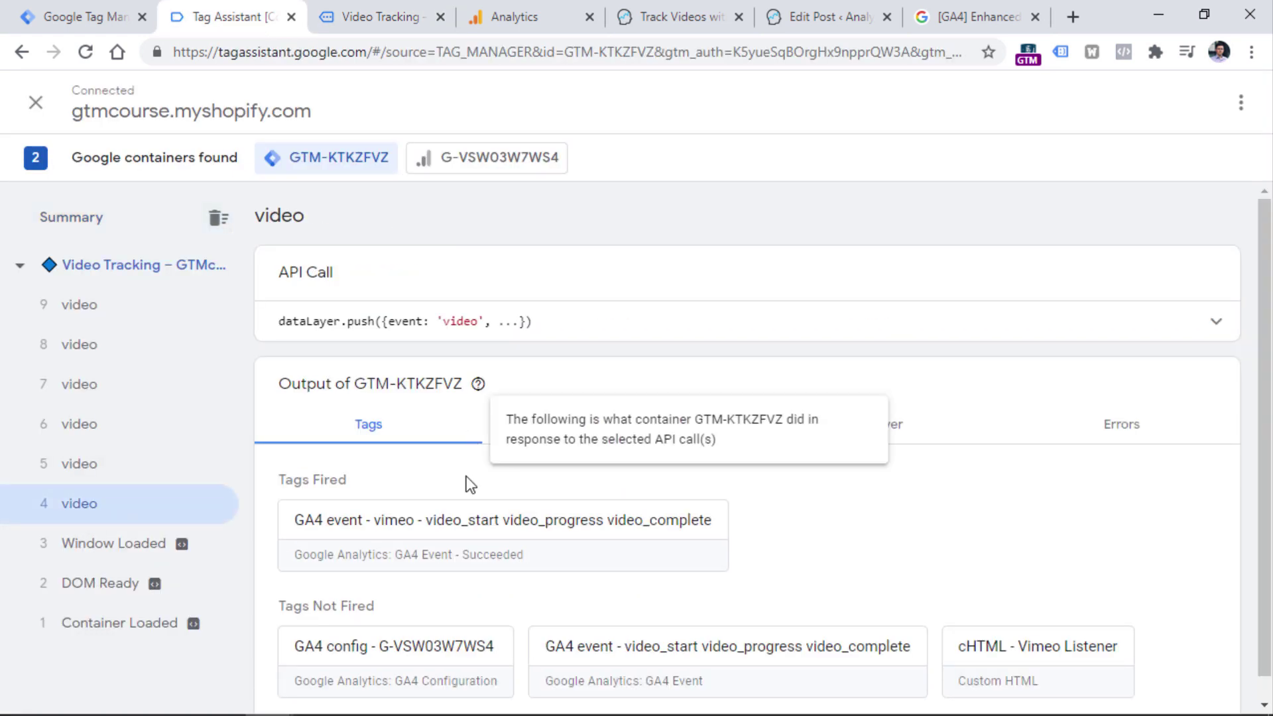
key(ctrl+Tab)
key(ctrl+Tab)
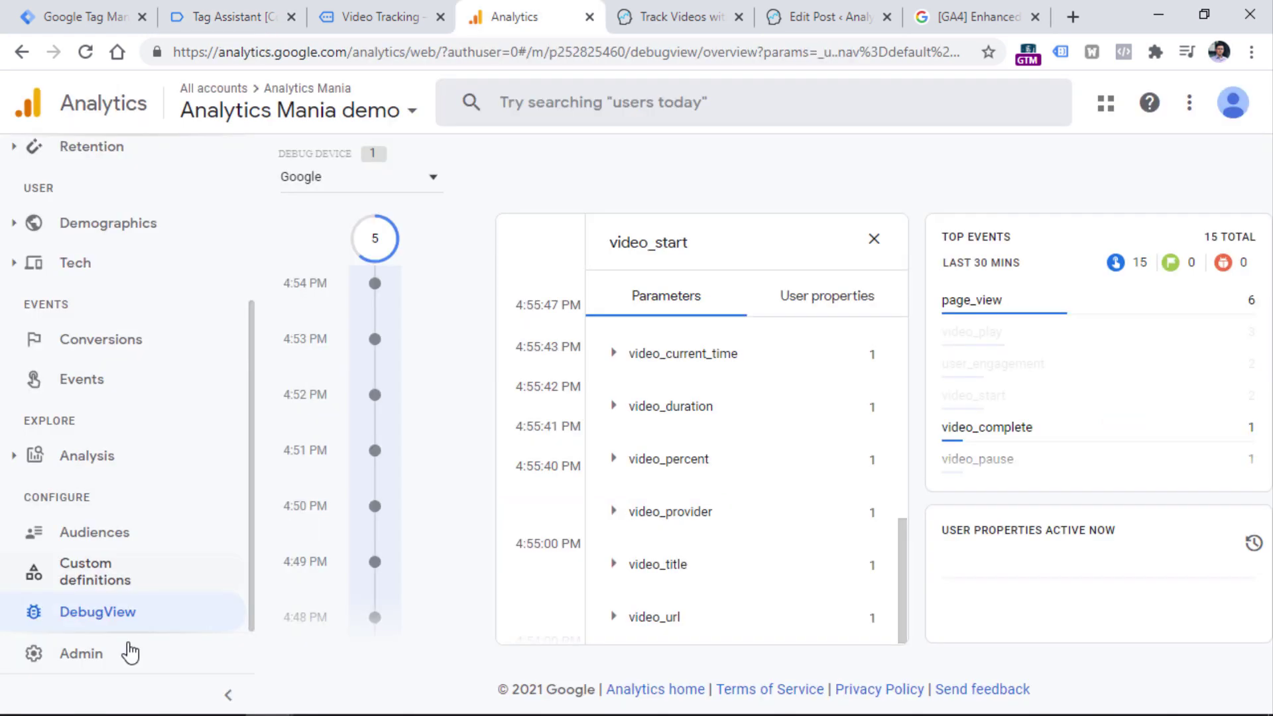
click(875, 238)
click(703, 262)
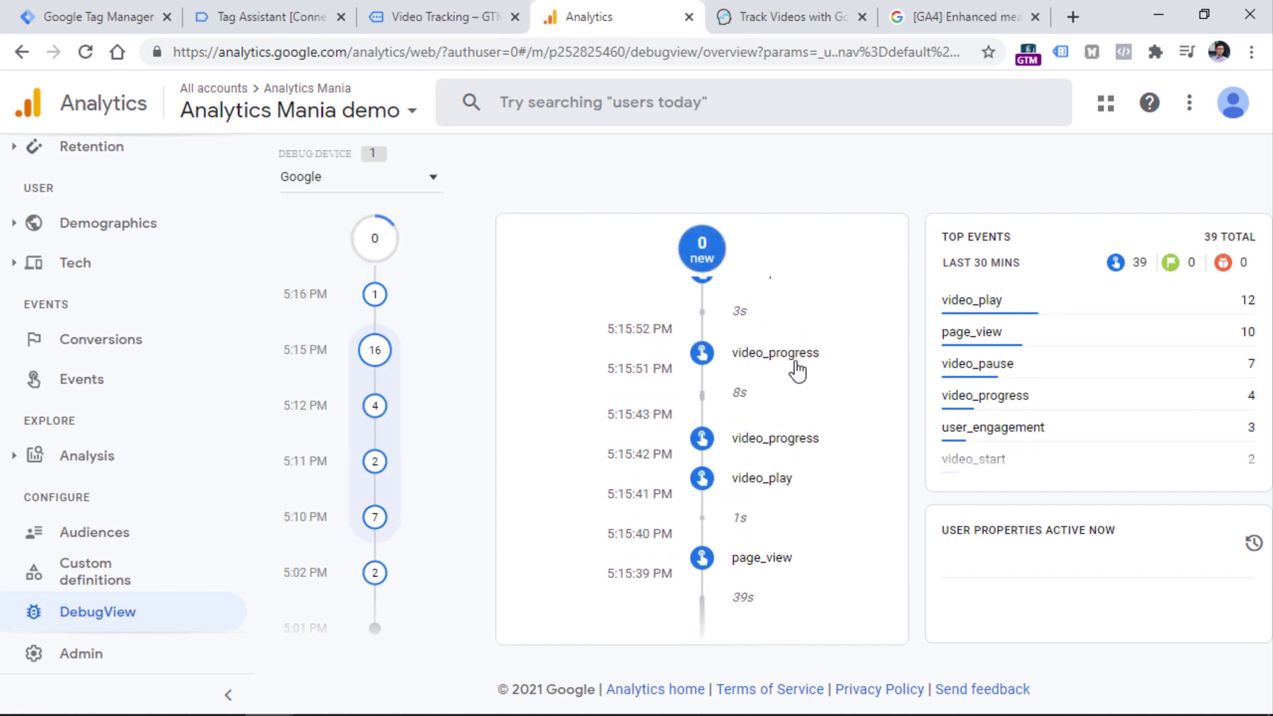
Inspect the parameters of a video_progress event in DebugView, expanding video_percent, and close the event details.
click(784, 364)
scroll(717, 398, down, 5)
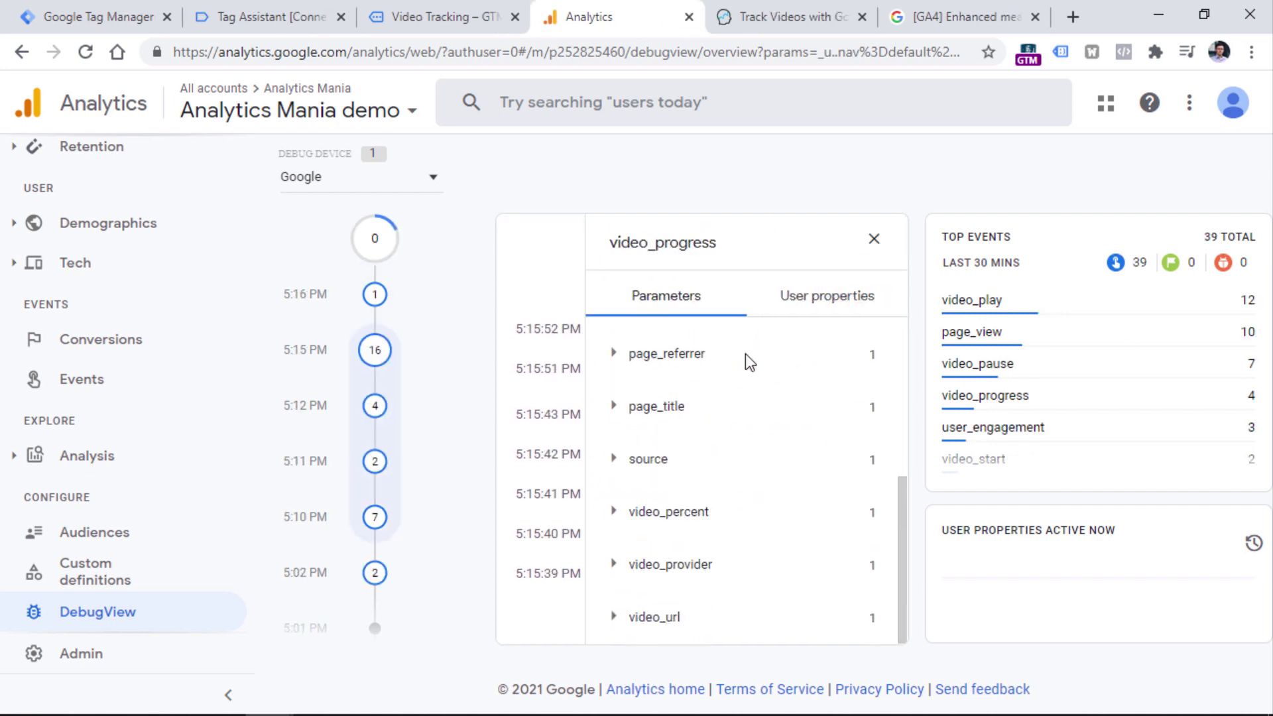
click(627, 512)
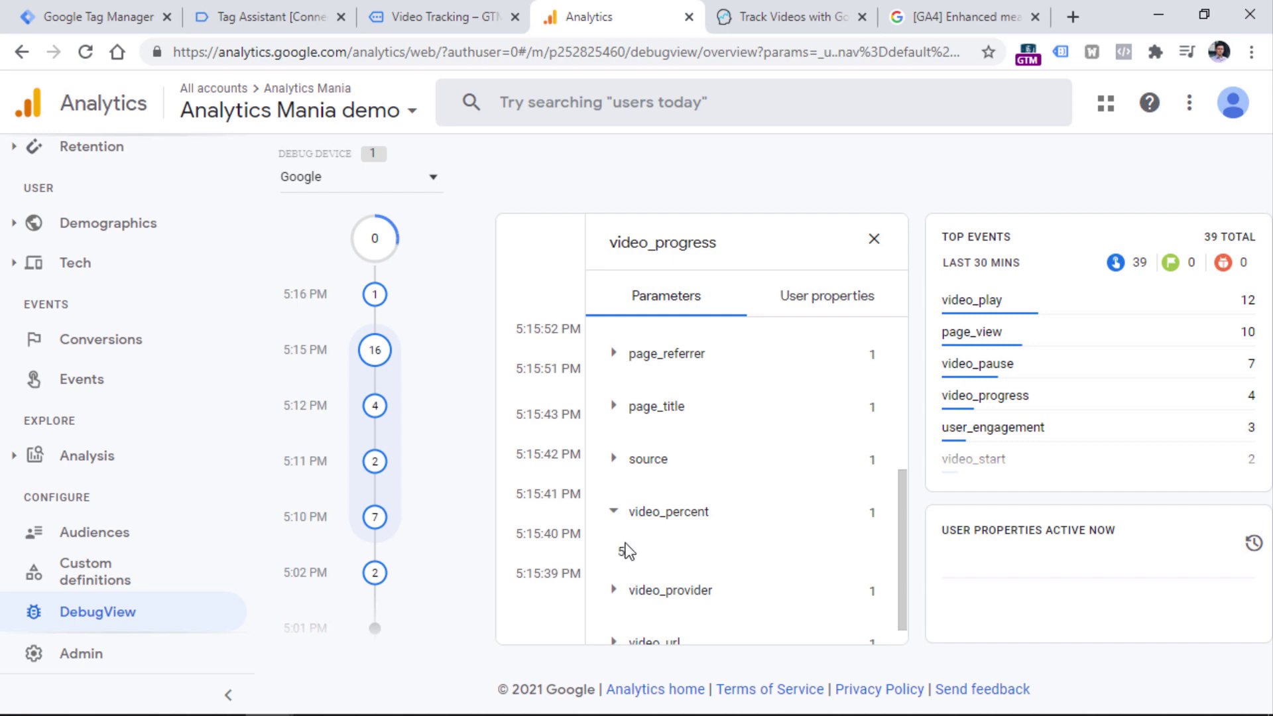
scroll(627, 551, down, 1)
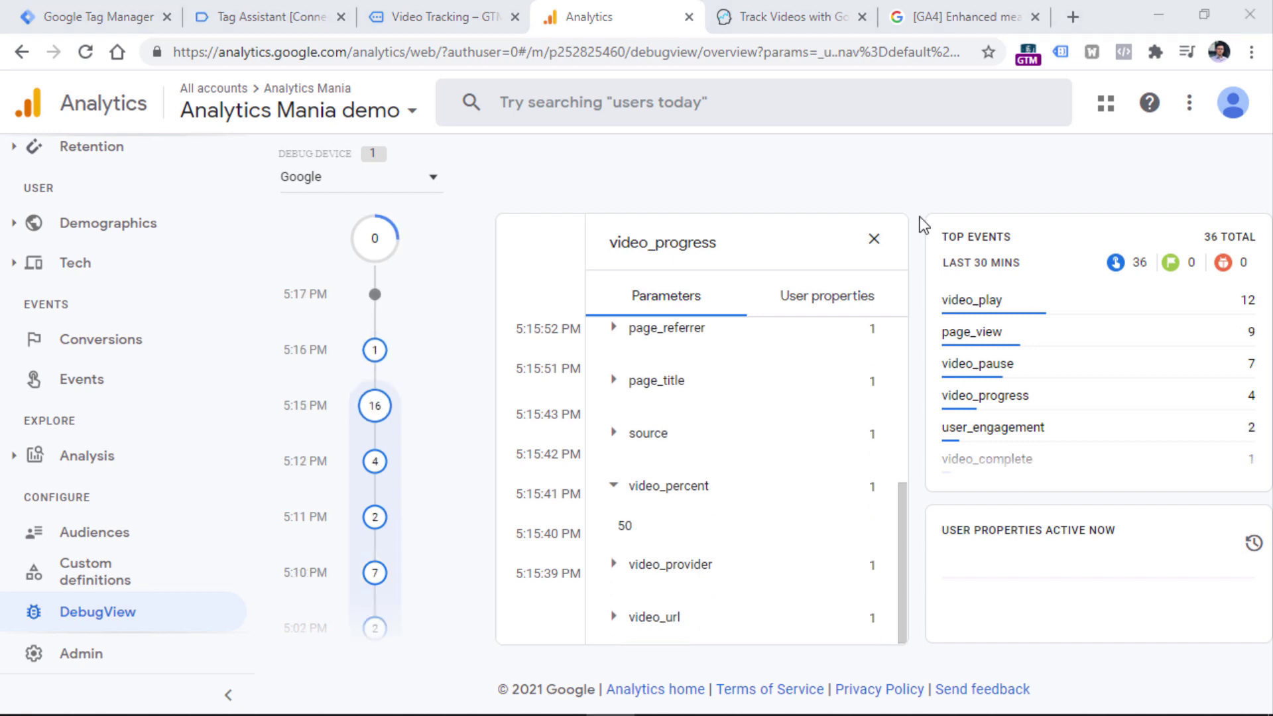
click(874, 239)
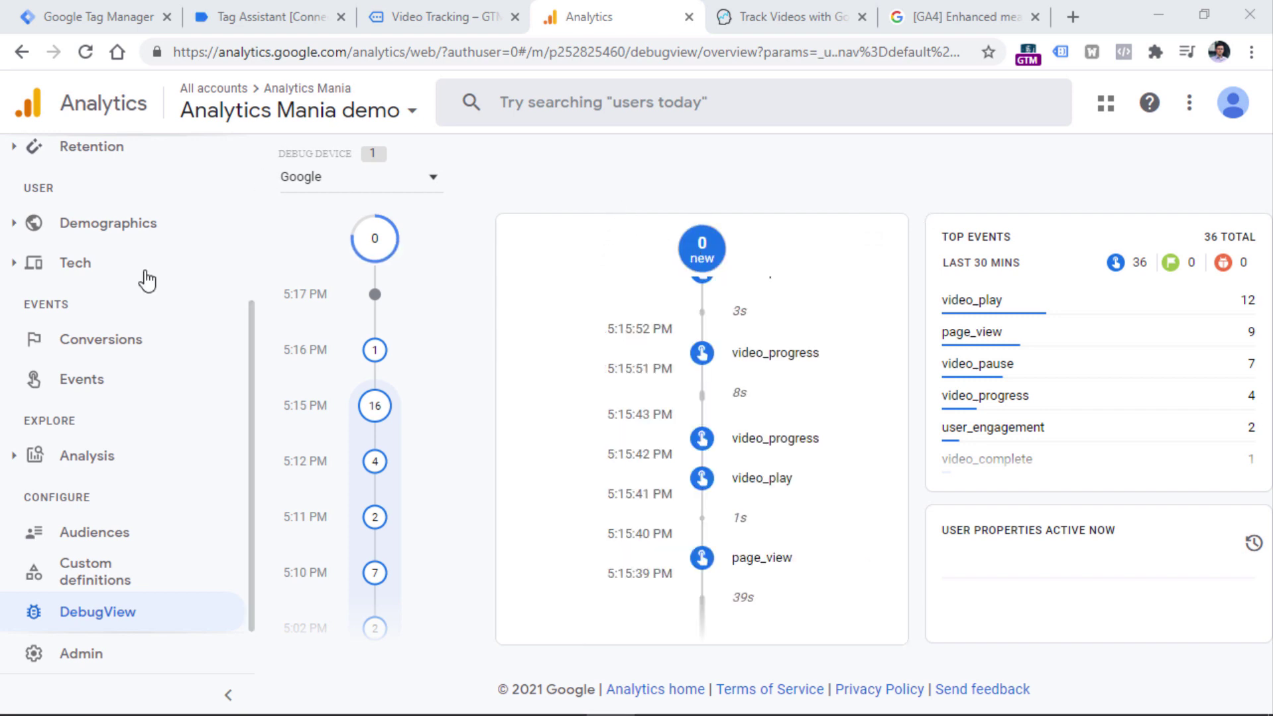
Glance at the video tracking blog post and open the Youtube interactions trigger in Tag Manager for review.
click(94, 392)
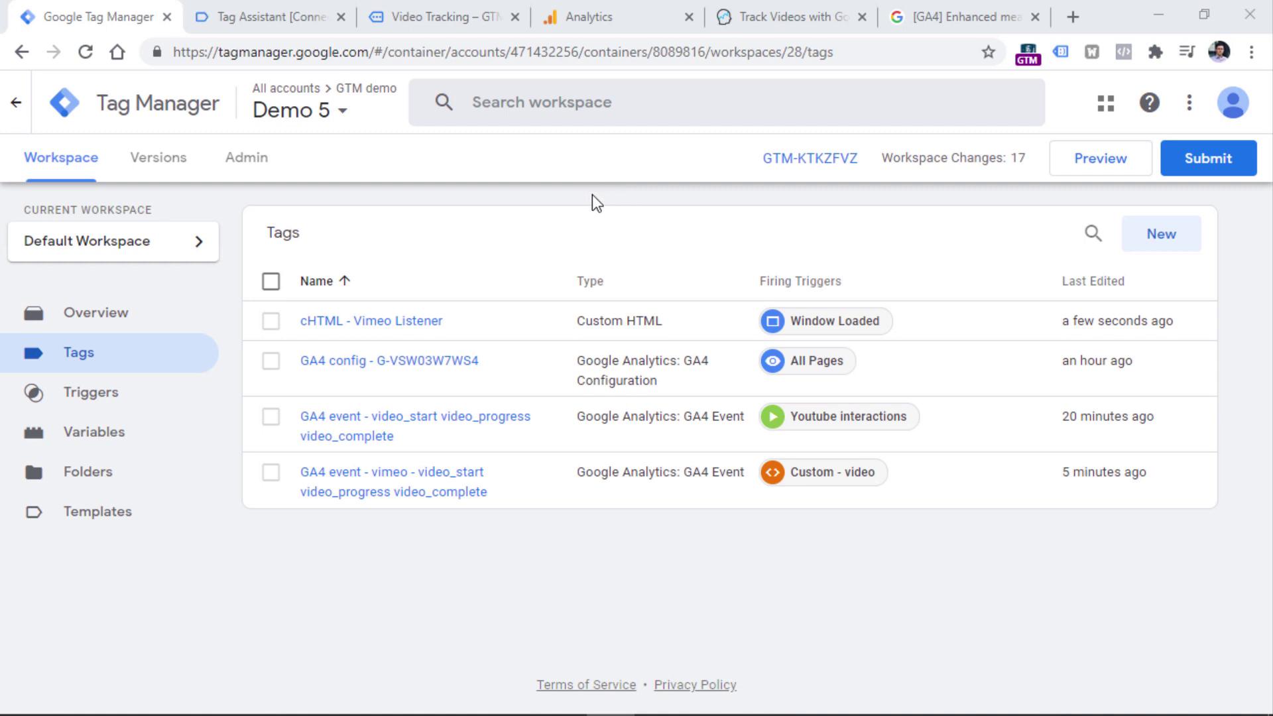
click(801, 5)
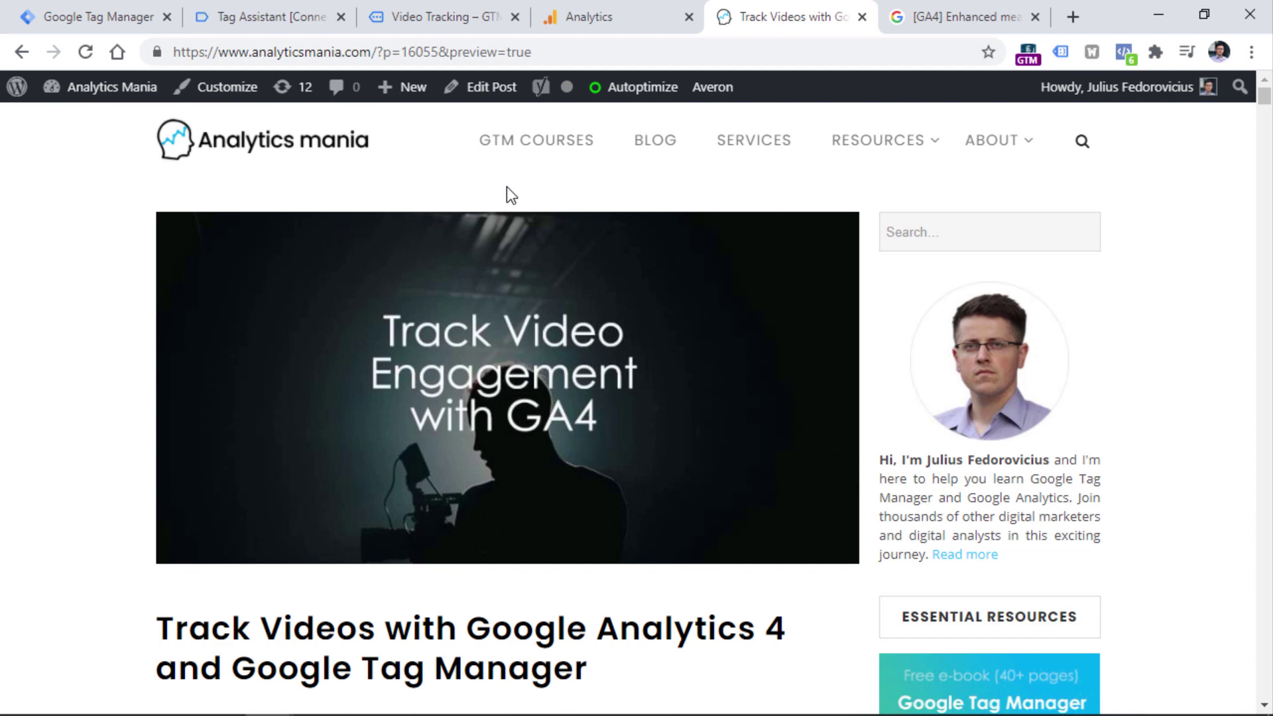
click(97, 8)
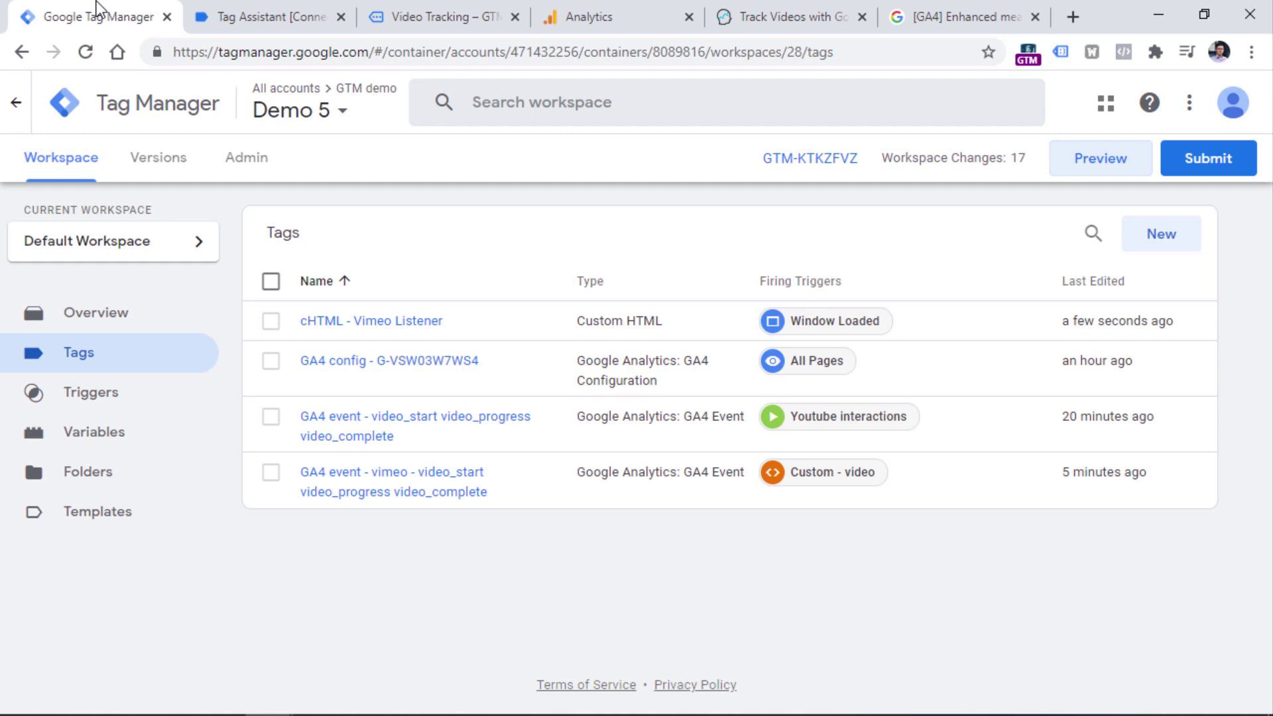
click(833, 418)
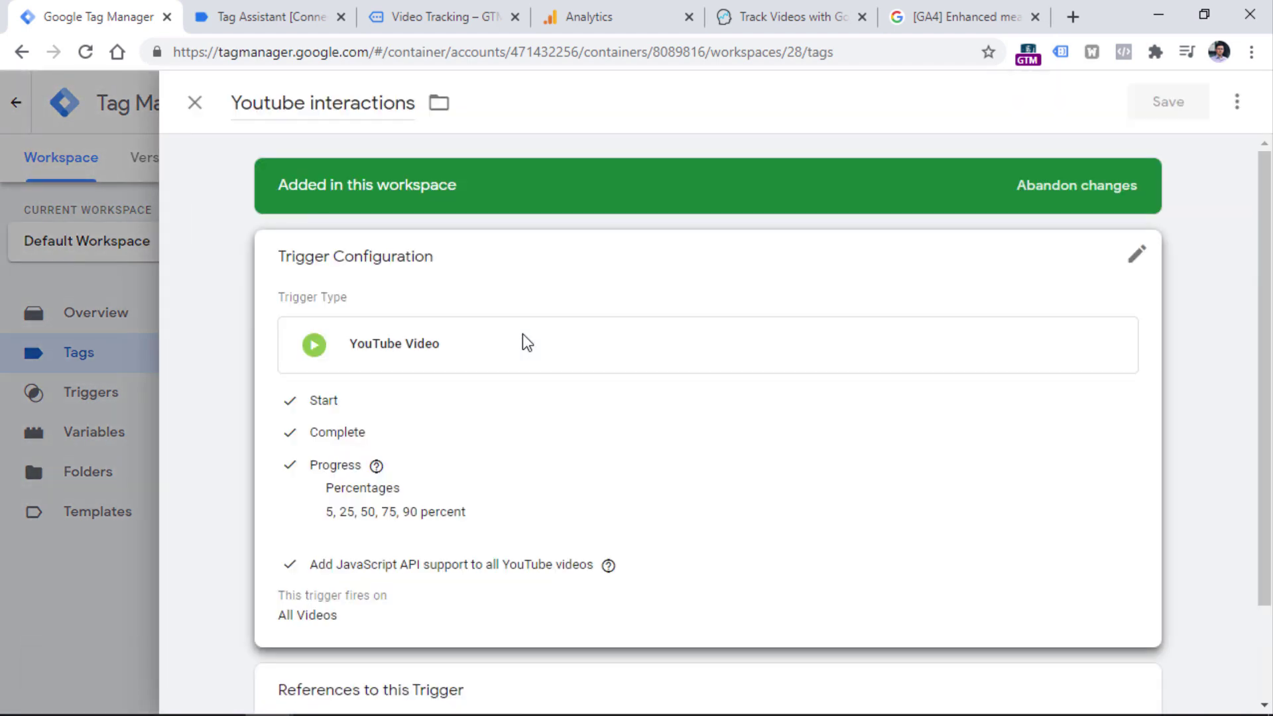
Change the Youtube interactions trigger so that it is enabled on Window Load (gtm.load).
click(739, 529)
scroll(764, 333, down, 5)
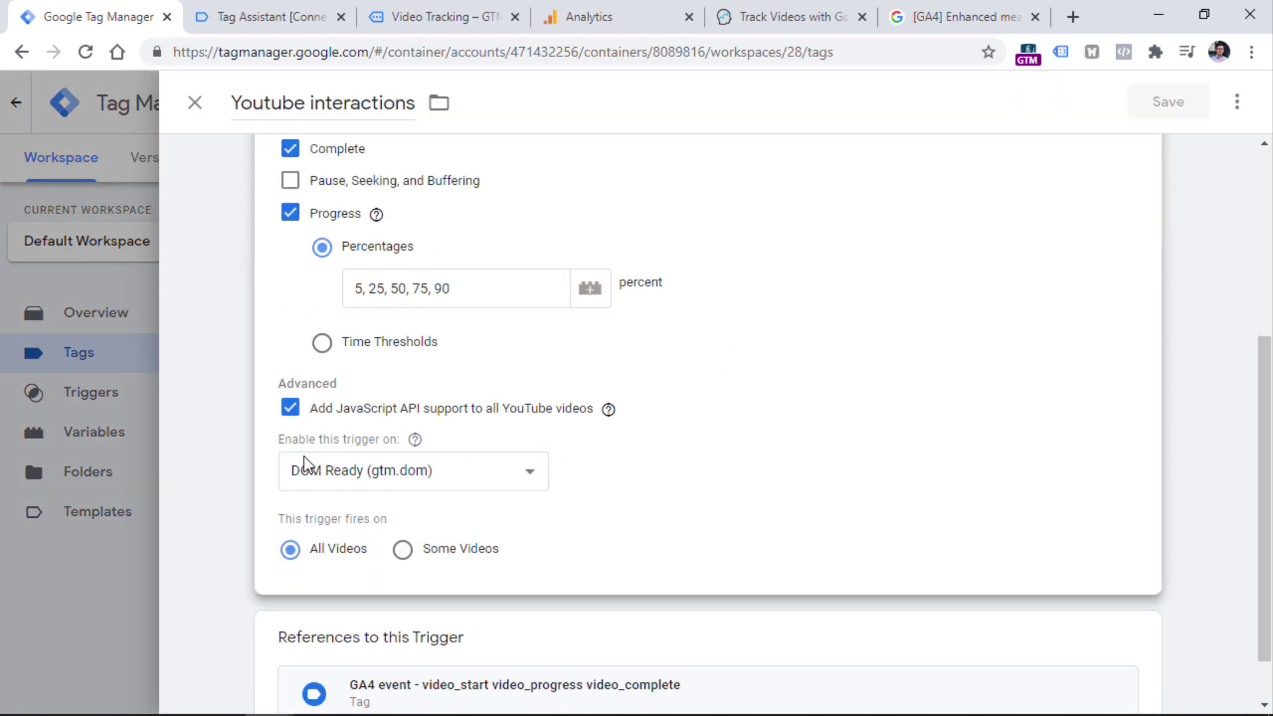
click(361, 486)
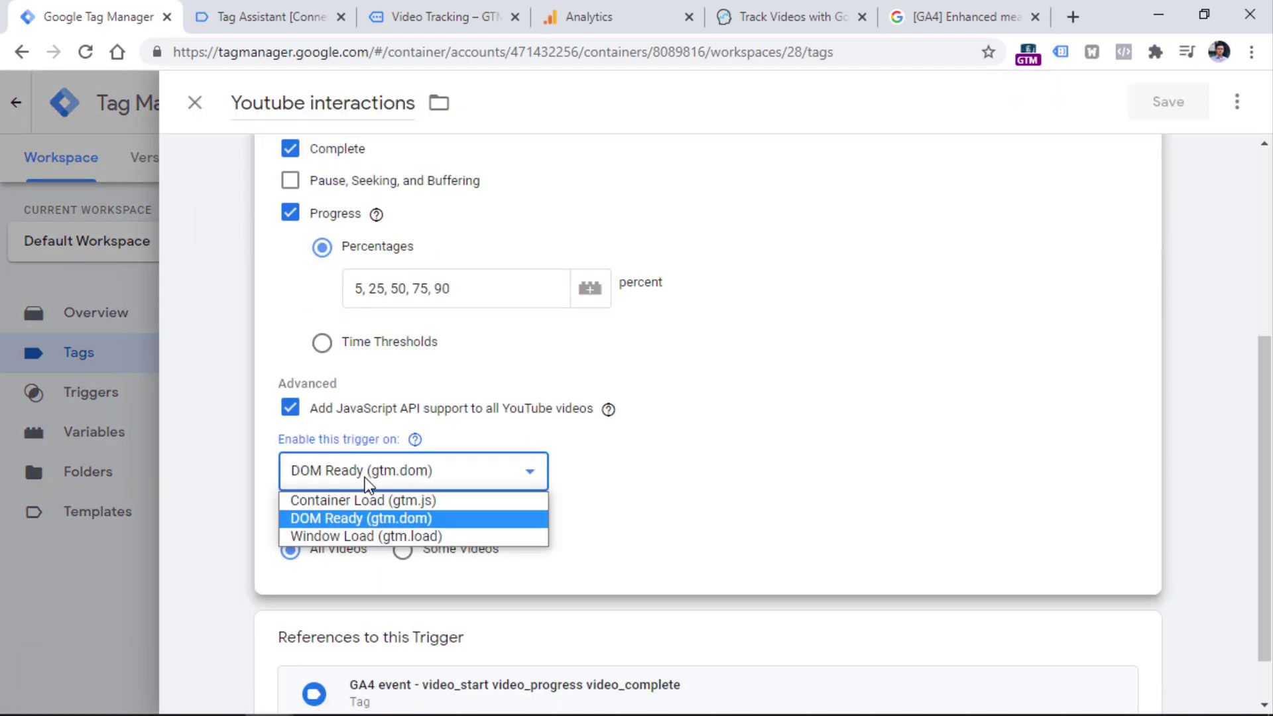
click(353, 537)
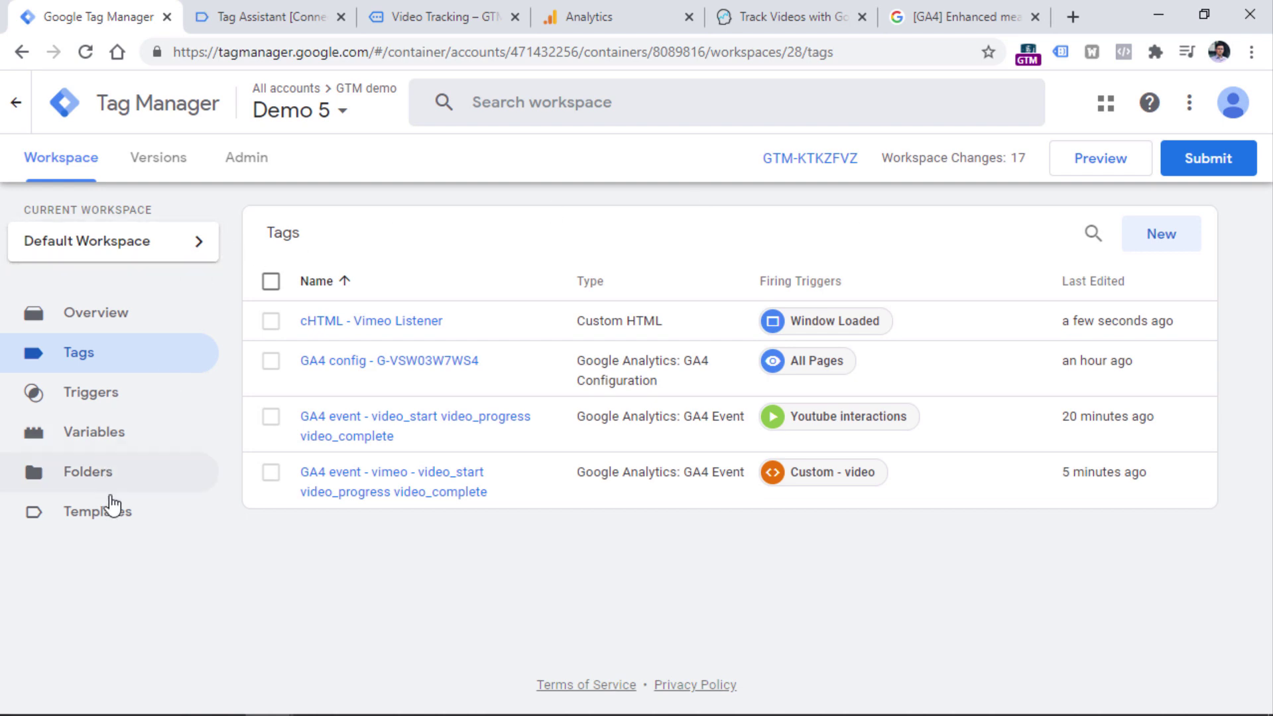
Find the YouTube iframe API loader tag template in the Community Template Gallery and add it to the workspace.
click(104, 518)
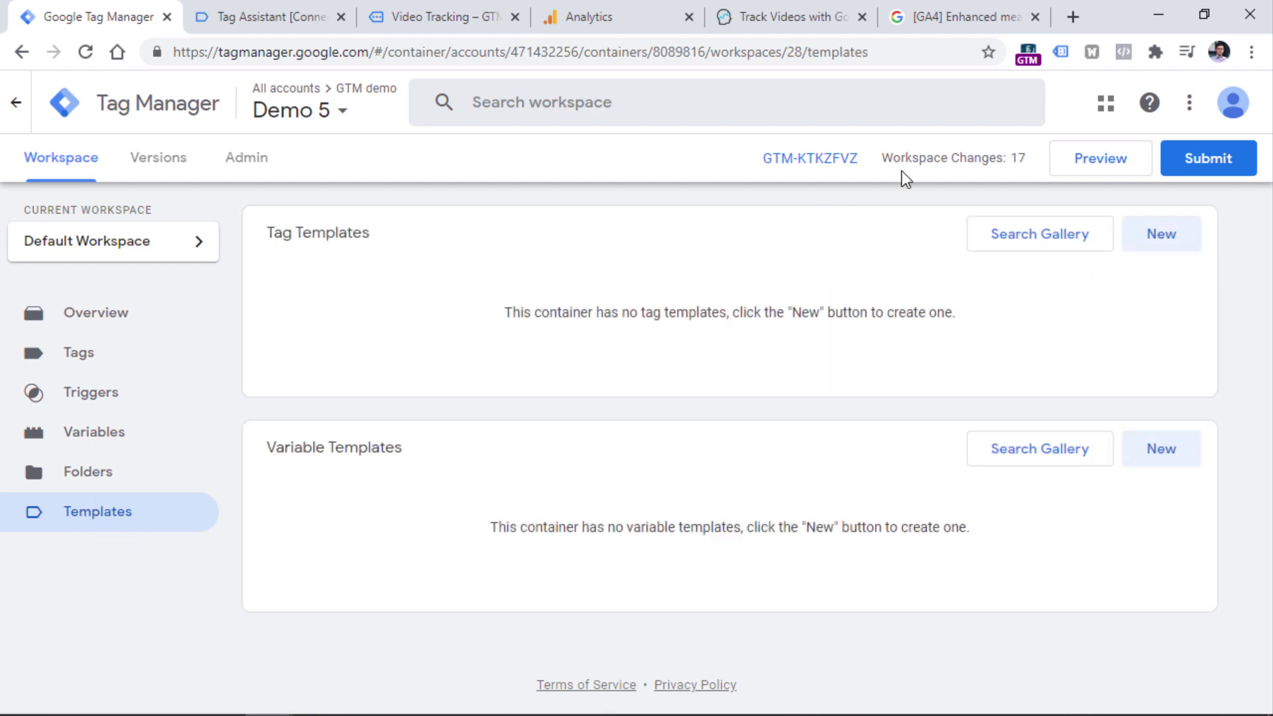
click(1041, 245)
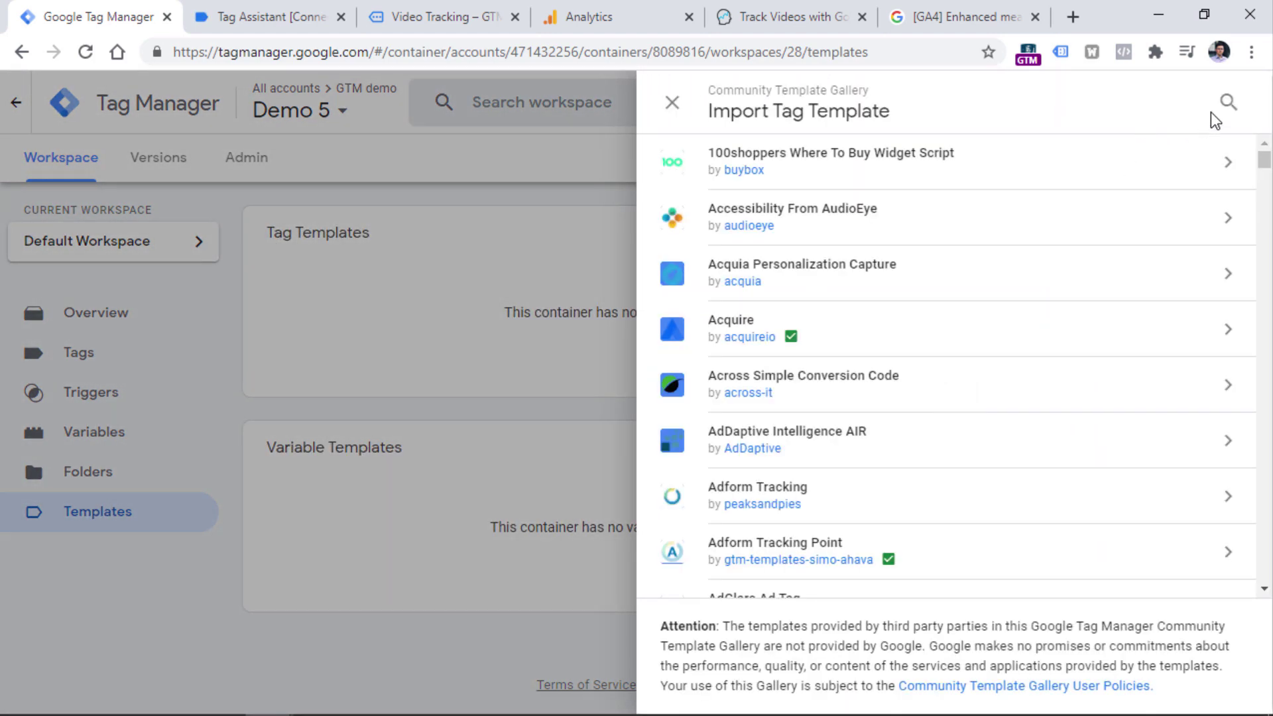
click(1227, 102)
text(youtube)
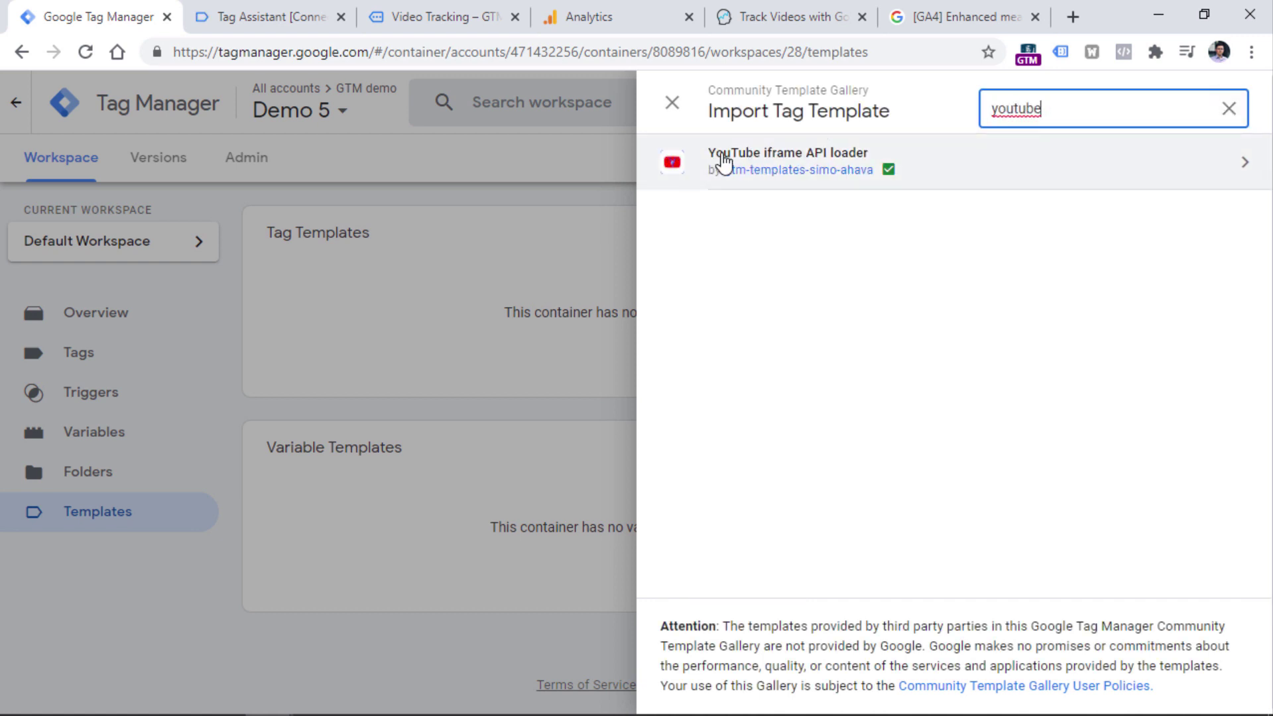
click(955, 163)
click(1124, 99)
click(902, 413)
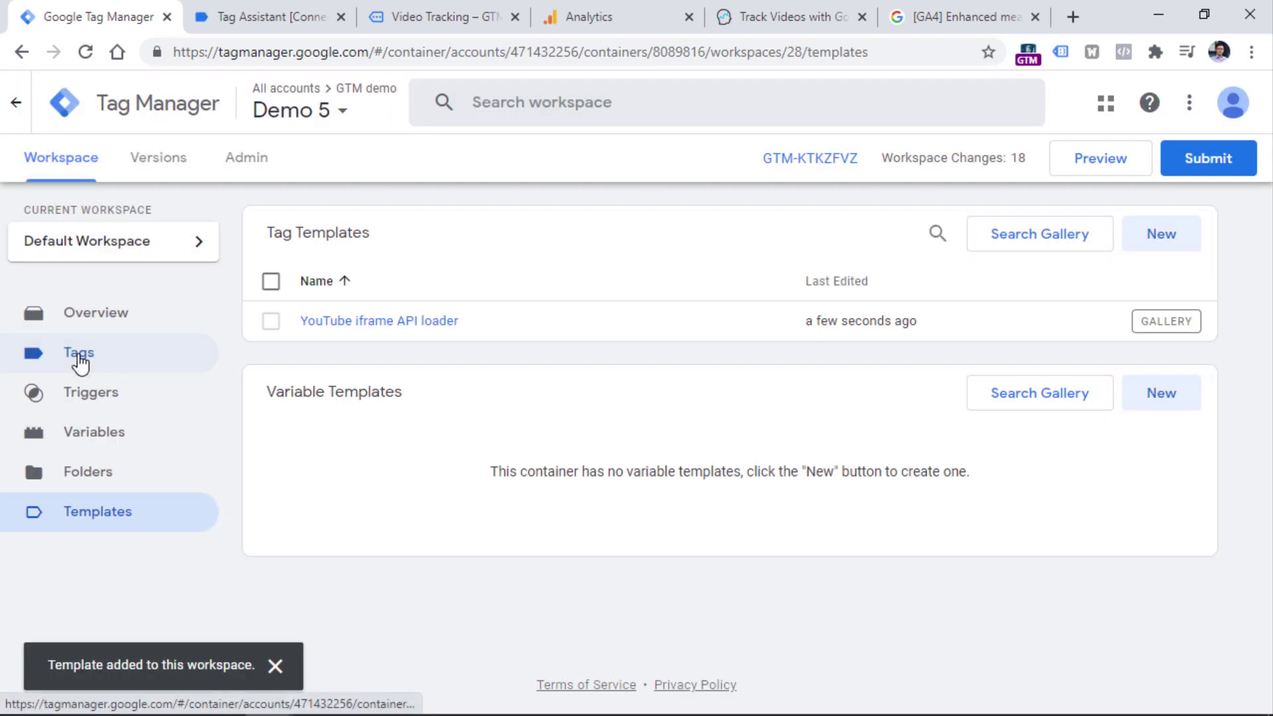
Create a new tag of the custom type YouTube iframe API loader.
click(78, 353)
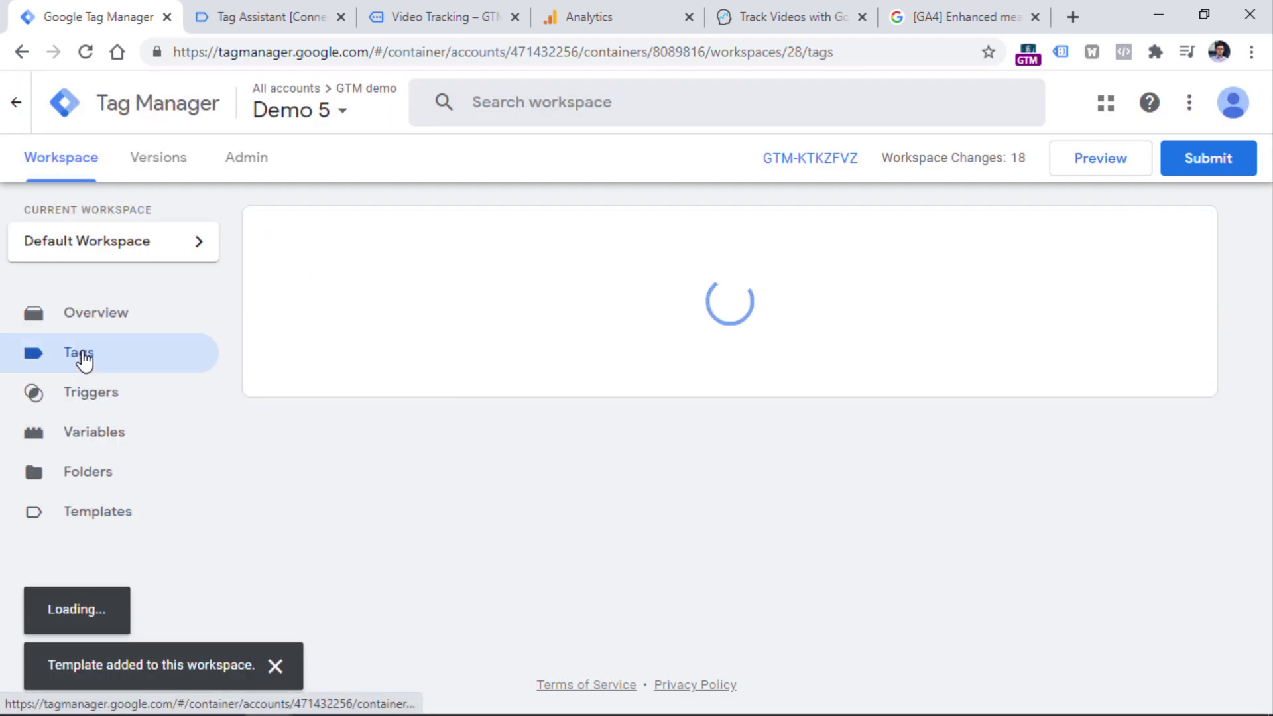
click(1157, 238)
click(642, 242)
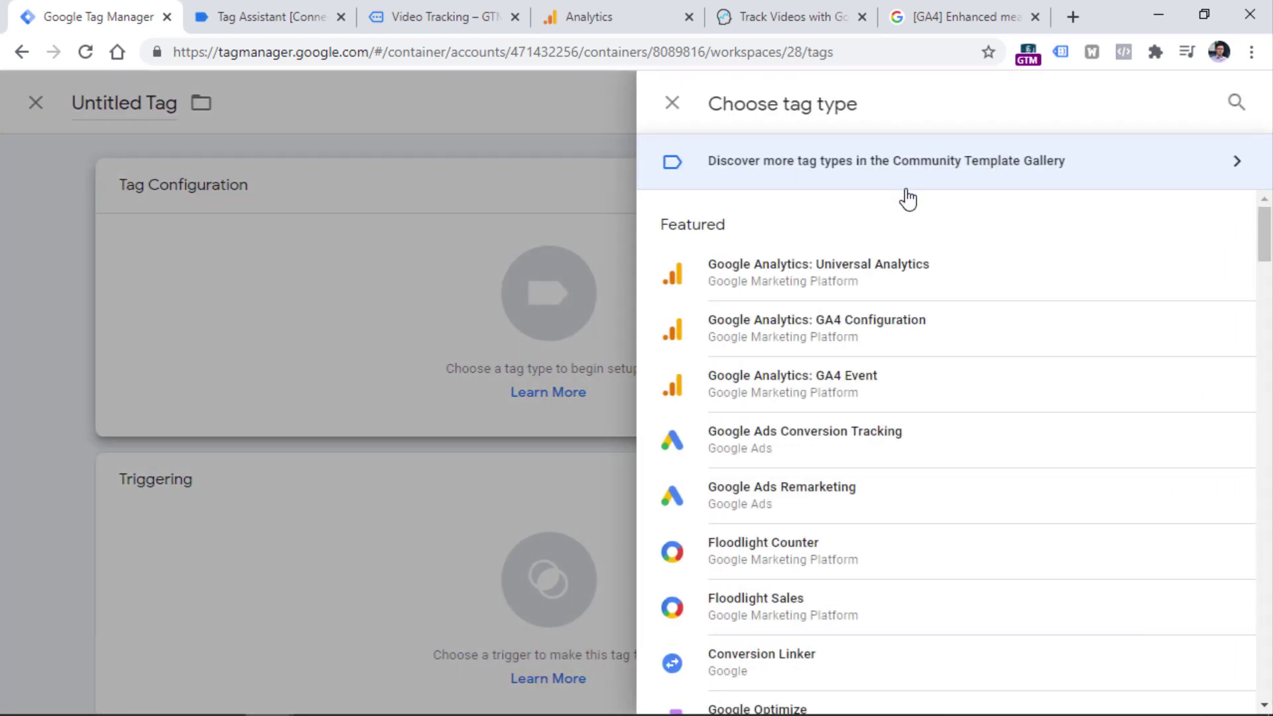
scroll(878, 232, down, 5)
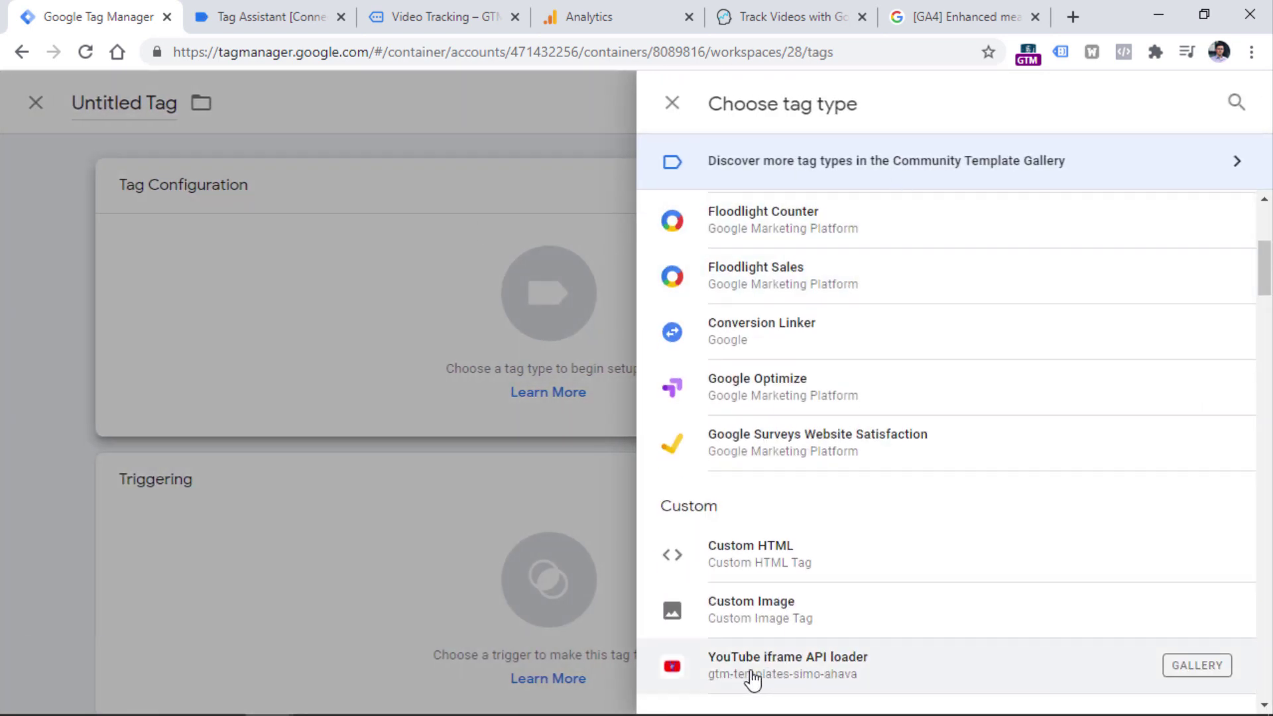
click(777, 686)
Assign the All Pages trigger to the new tag, name it Youtube API, and save it.
click(392, 586)
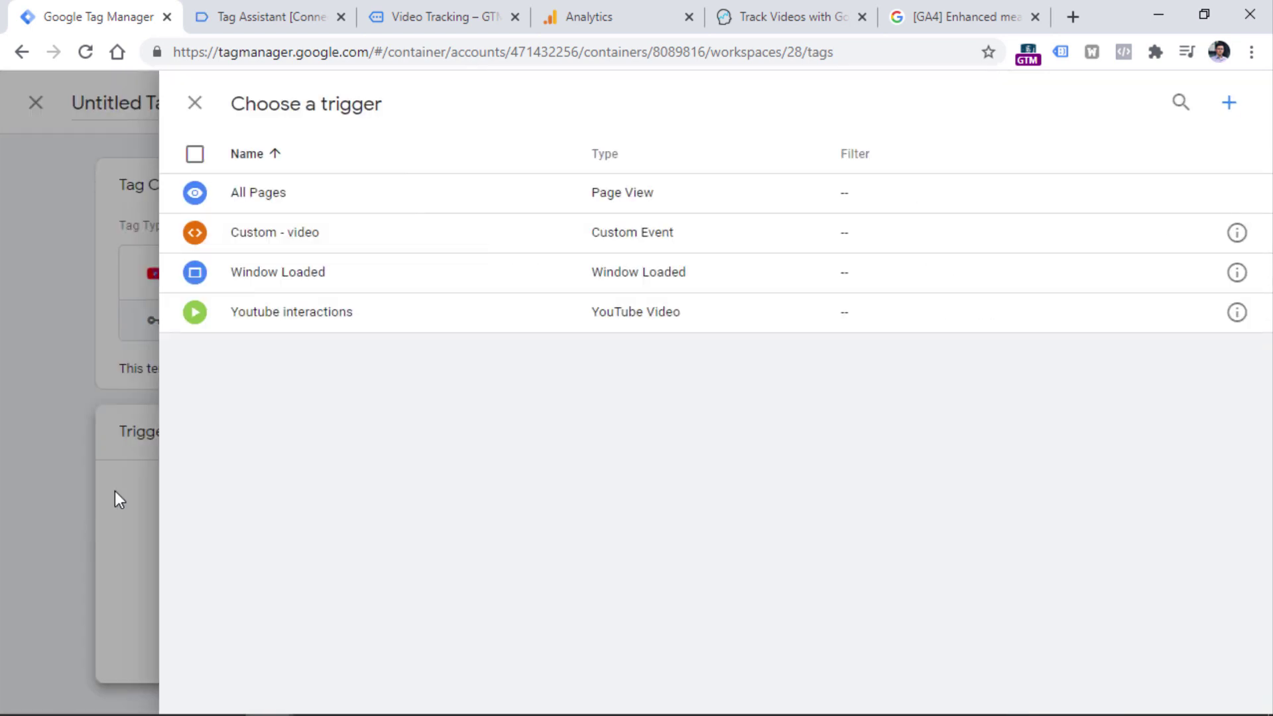
click(246, 193)
click(272, 103)
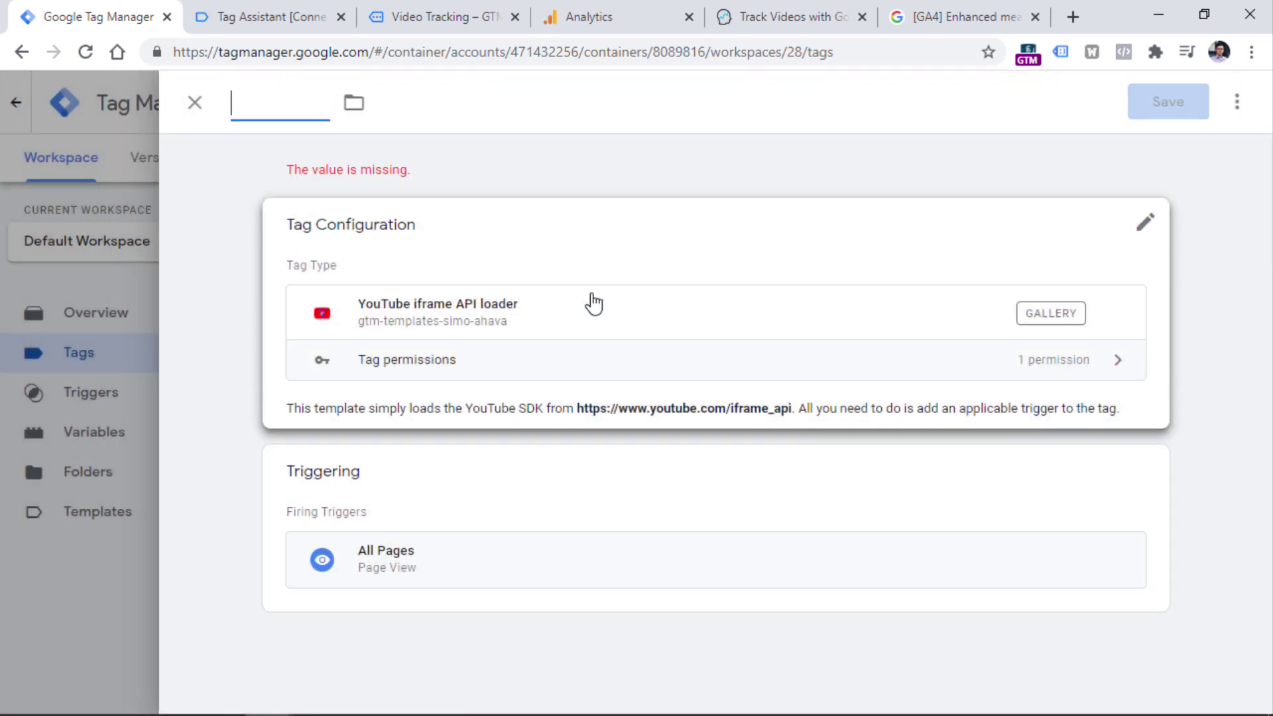
text(Youtube API)
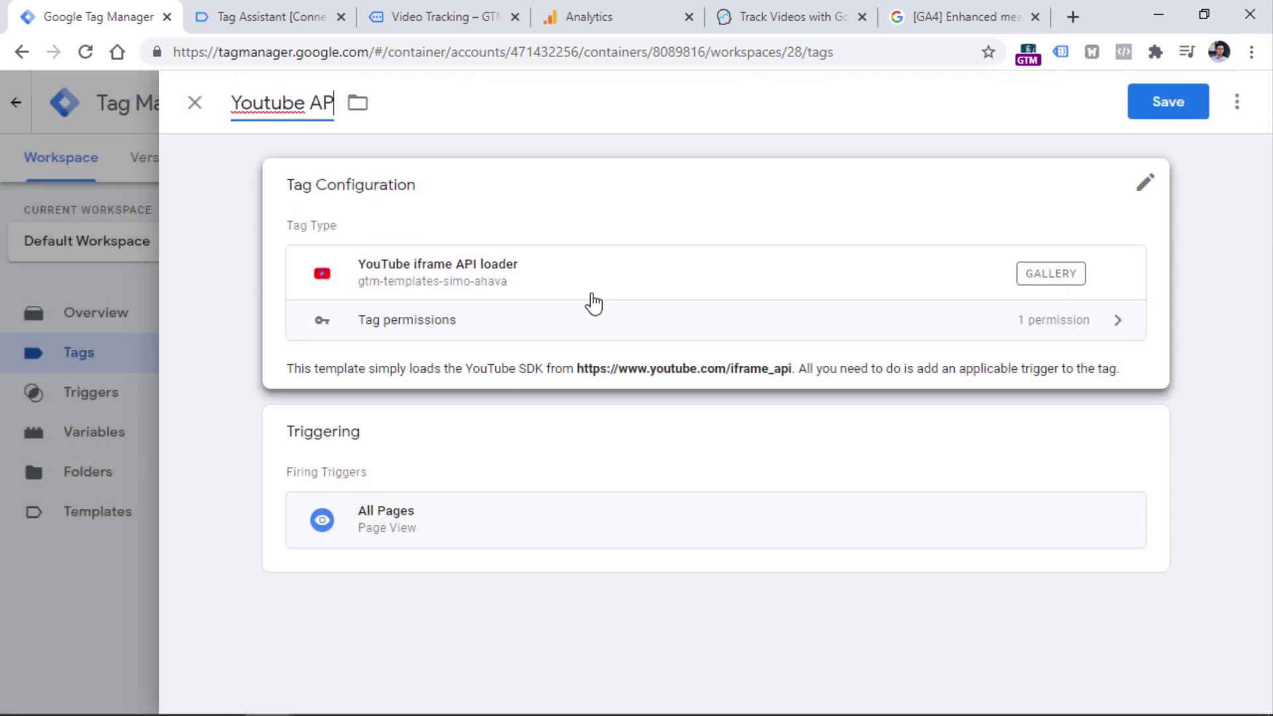
click(1165, 106)
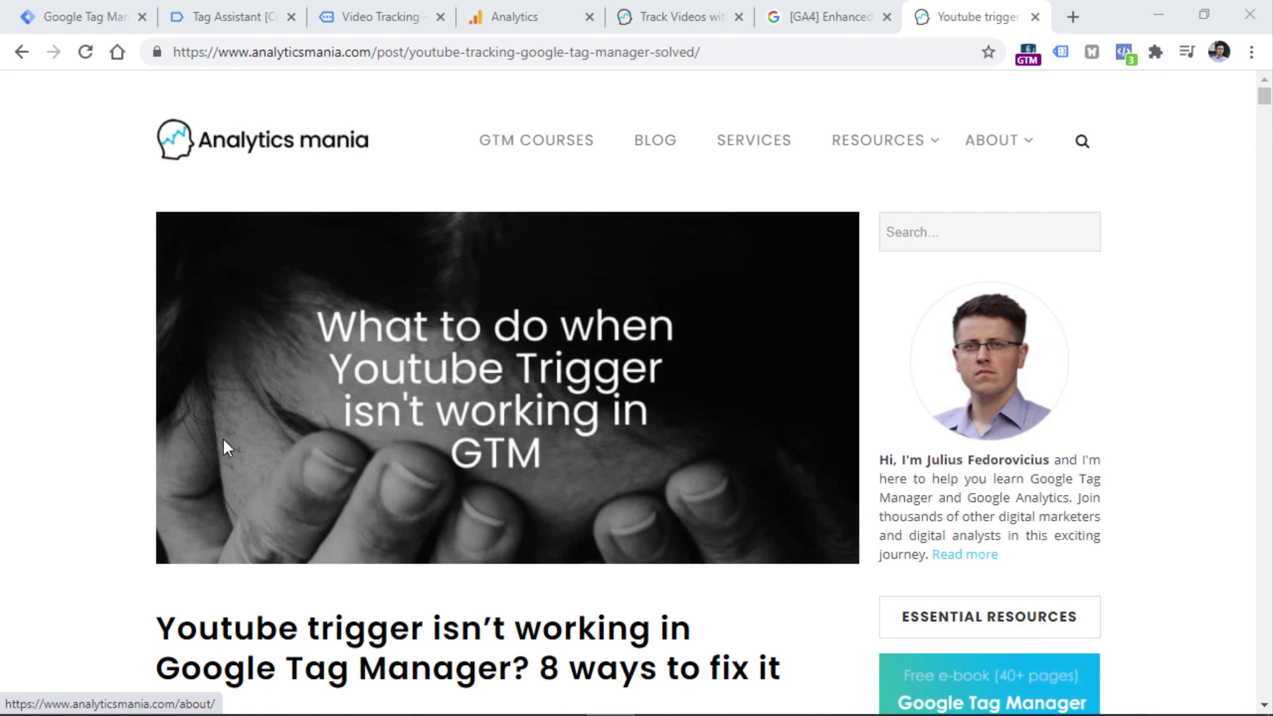
Skim the Analytics Mania blog post on fixing a YouTube trigger that isn't working in Google Tag Manager.
scroll(223, 440, down, 5)
scroll(405, 397, down, 19)
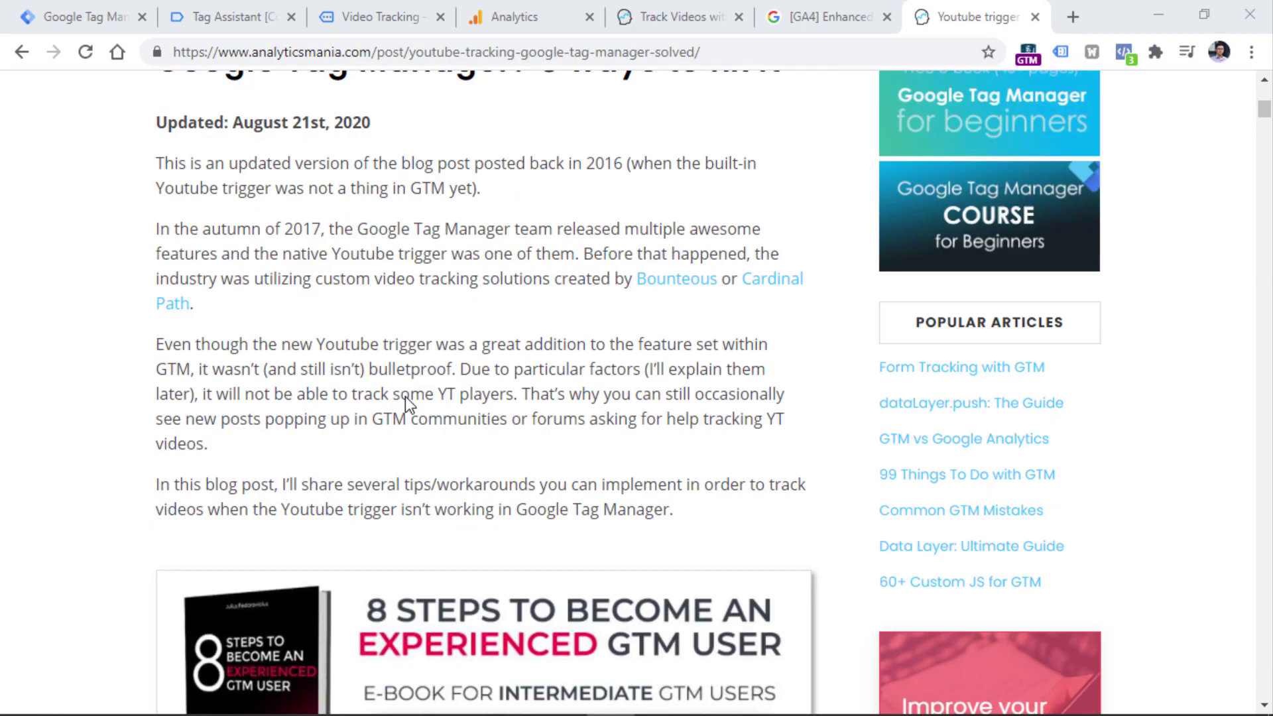